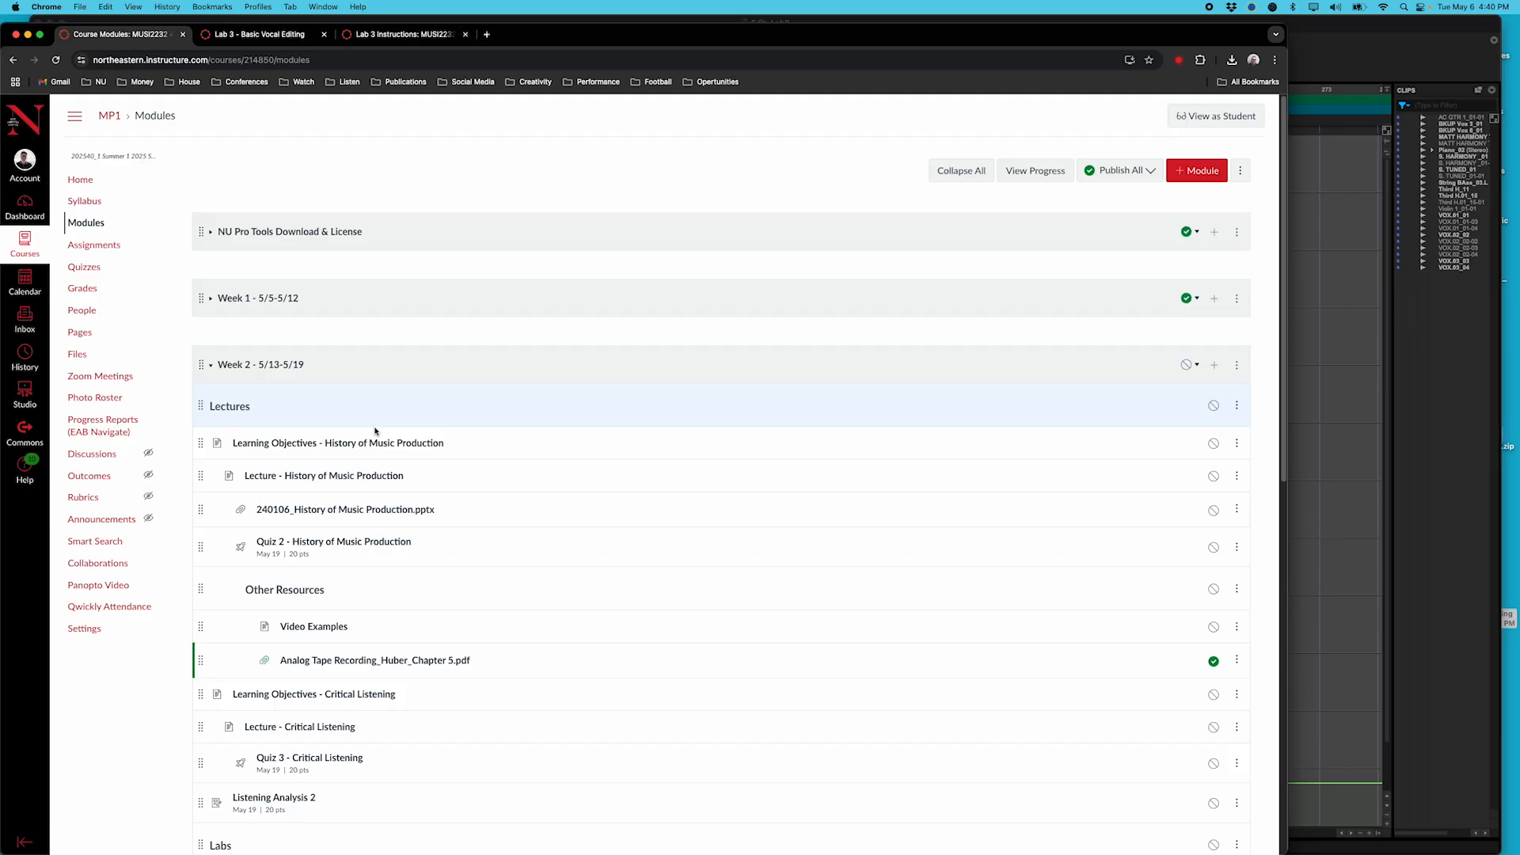
Look through the Week 2 module's lectures and labs down to the Lab 3 items.
scroll(375, 433, "up", 2)
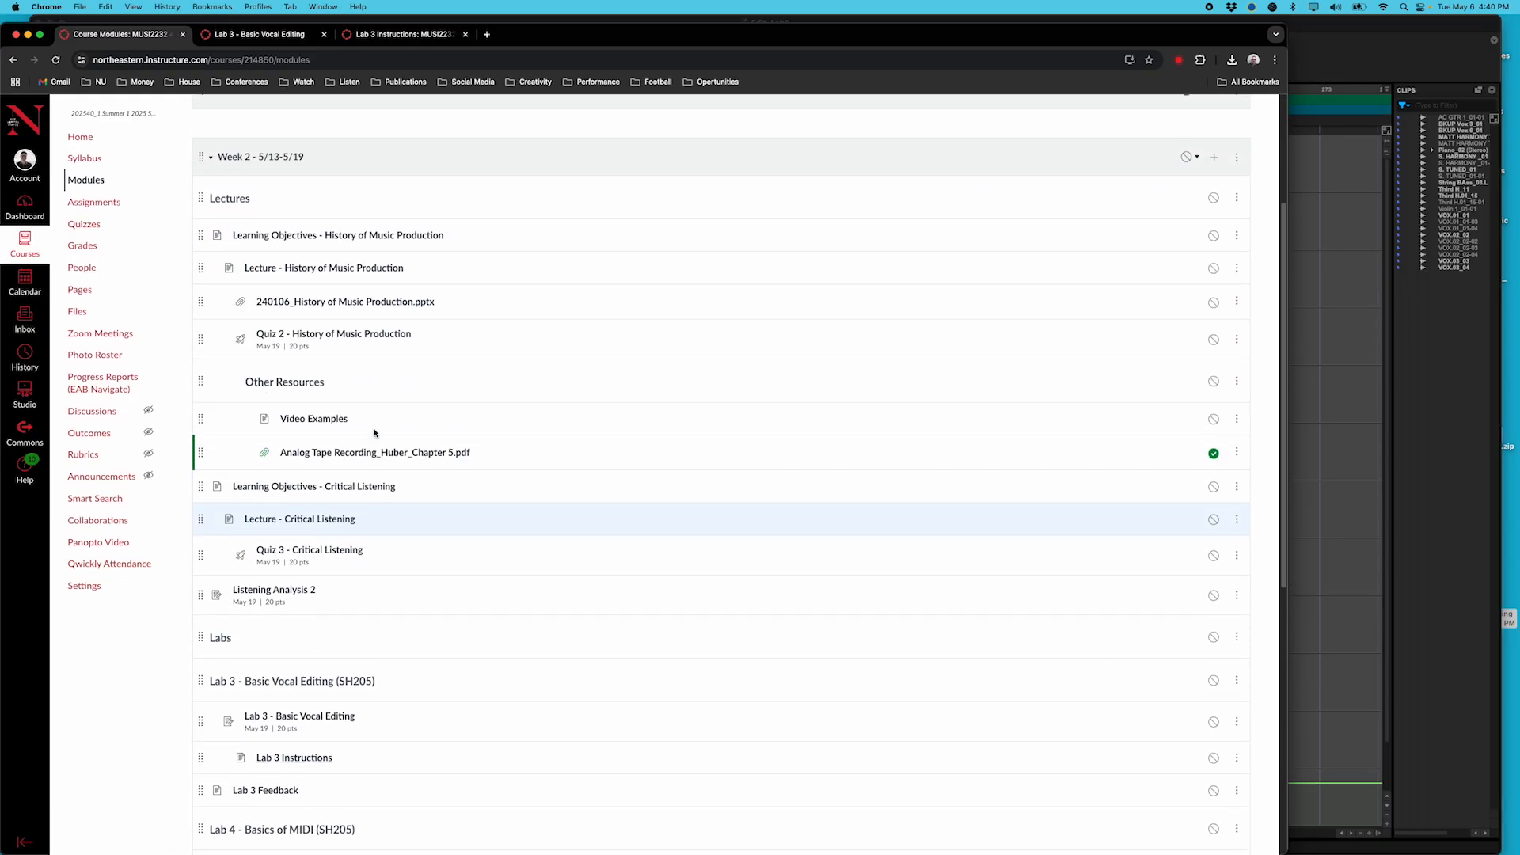
scroll(376, 433, "down", 2)
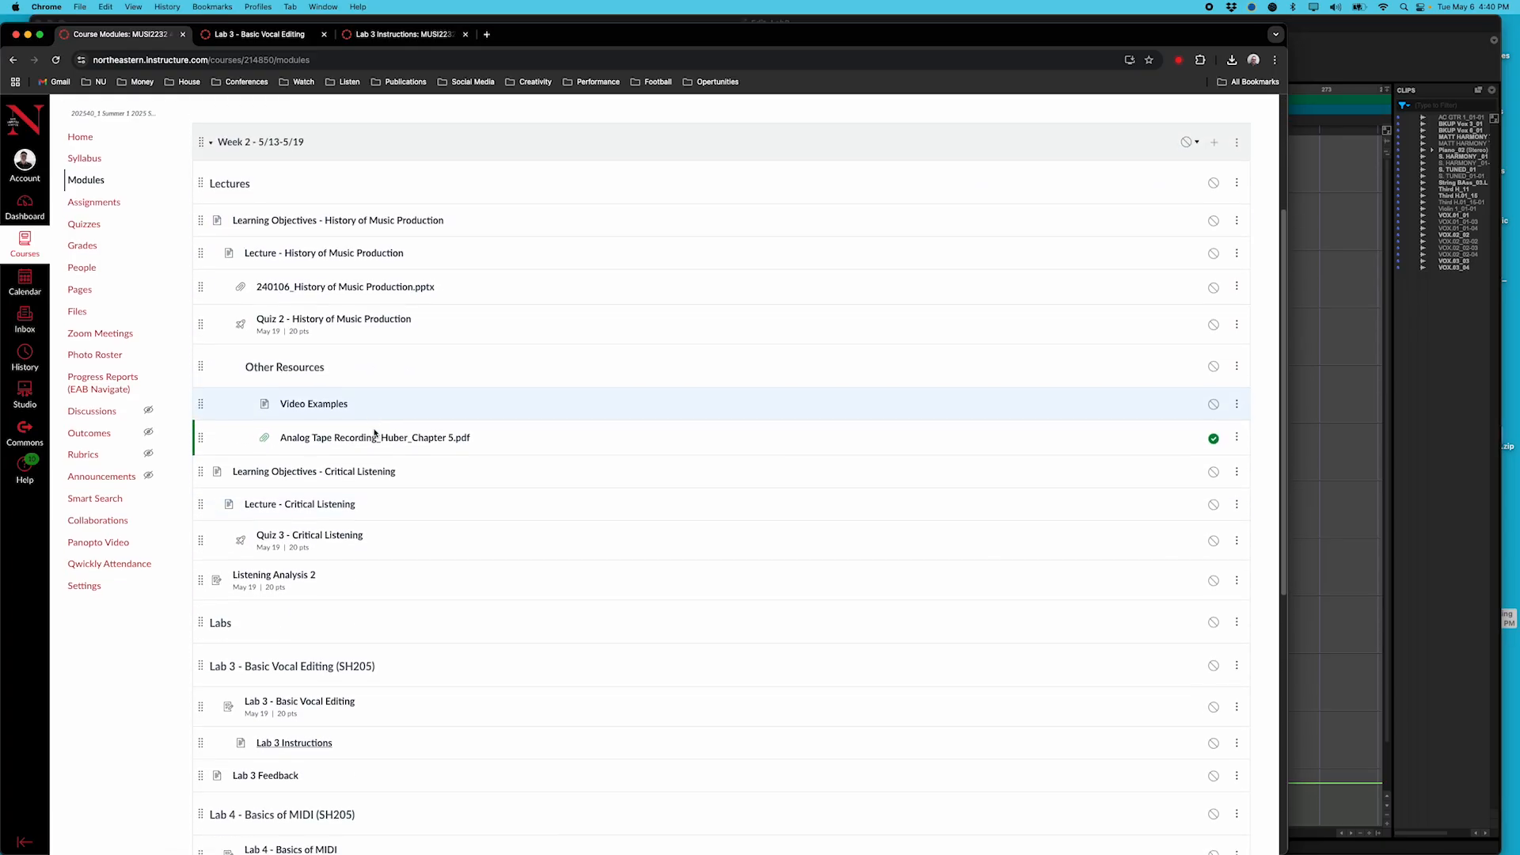
scroll(376, 433, "down", 3)
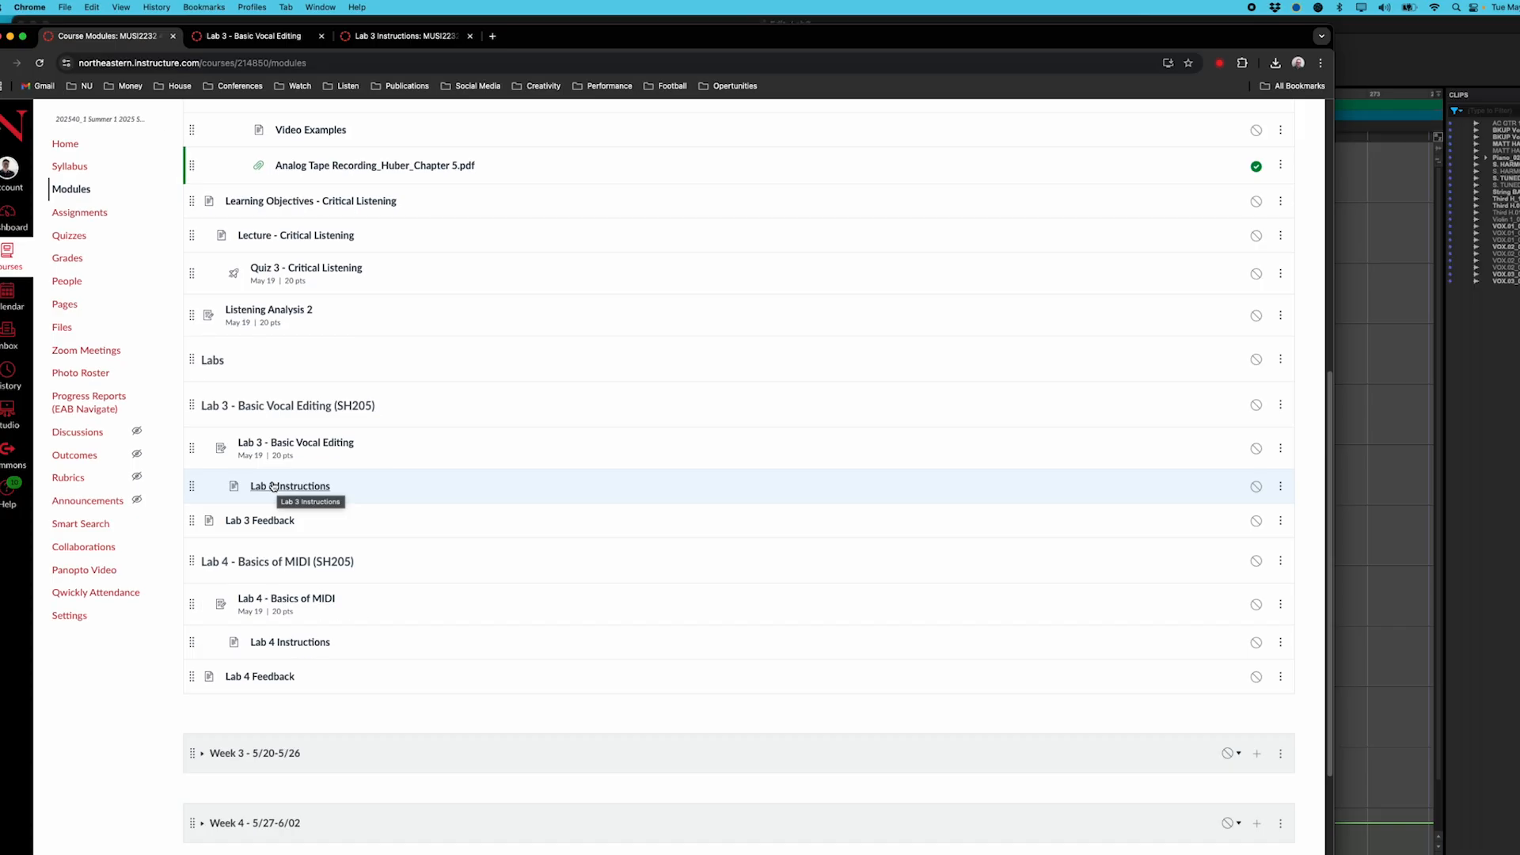
Open the Lab 3 - Basic Vocal Editing assignment and examine its objectives, due date and grading rubric.
left_click(270, 37)
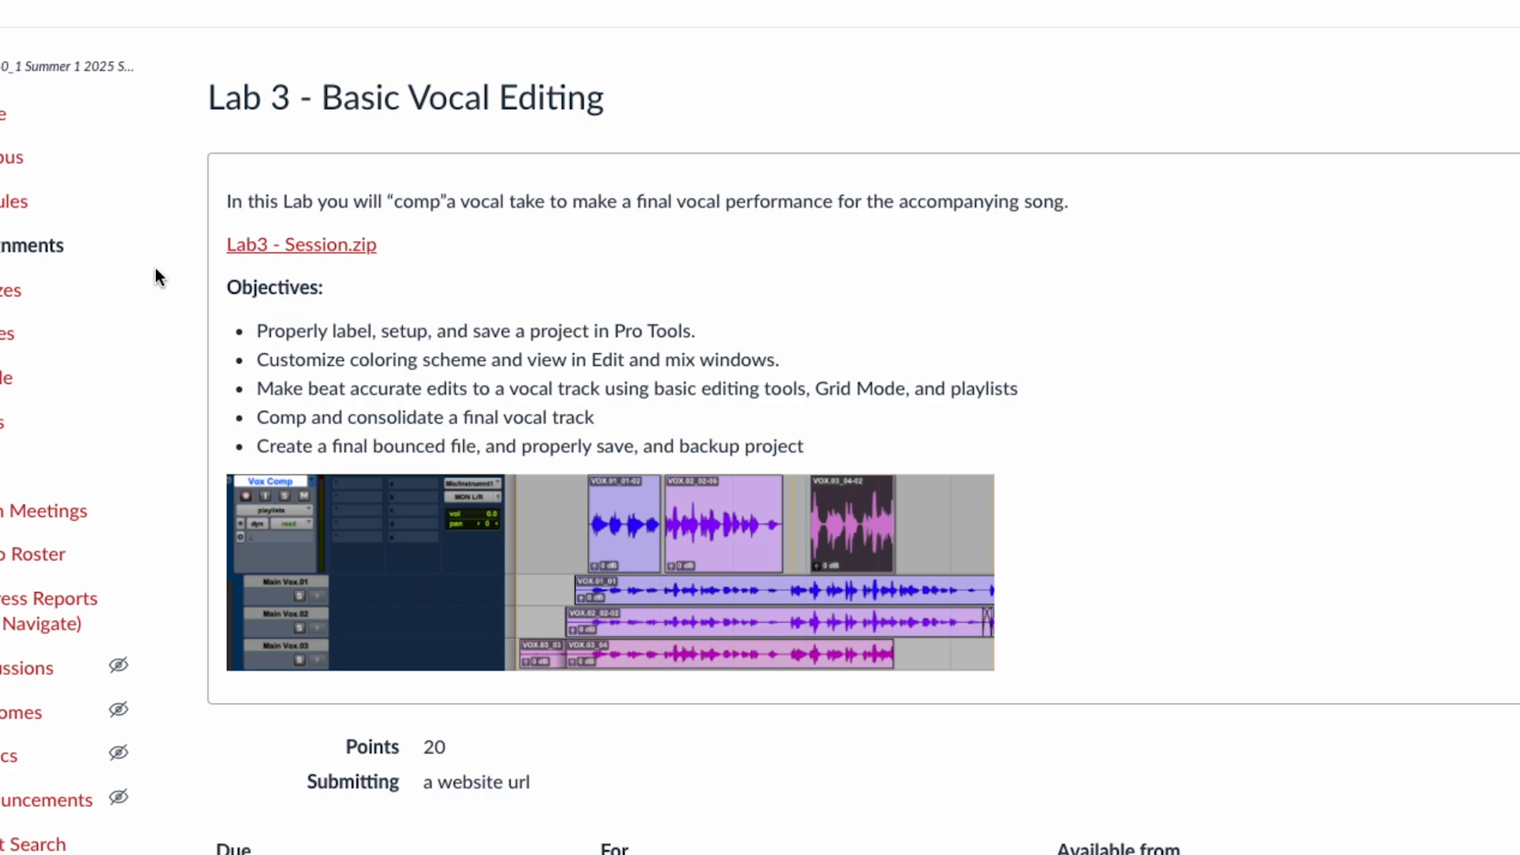
scroll(204, 400, "down", 5)
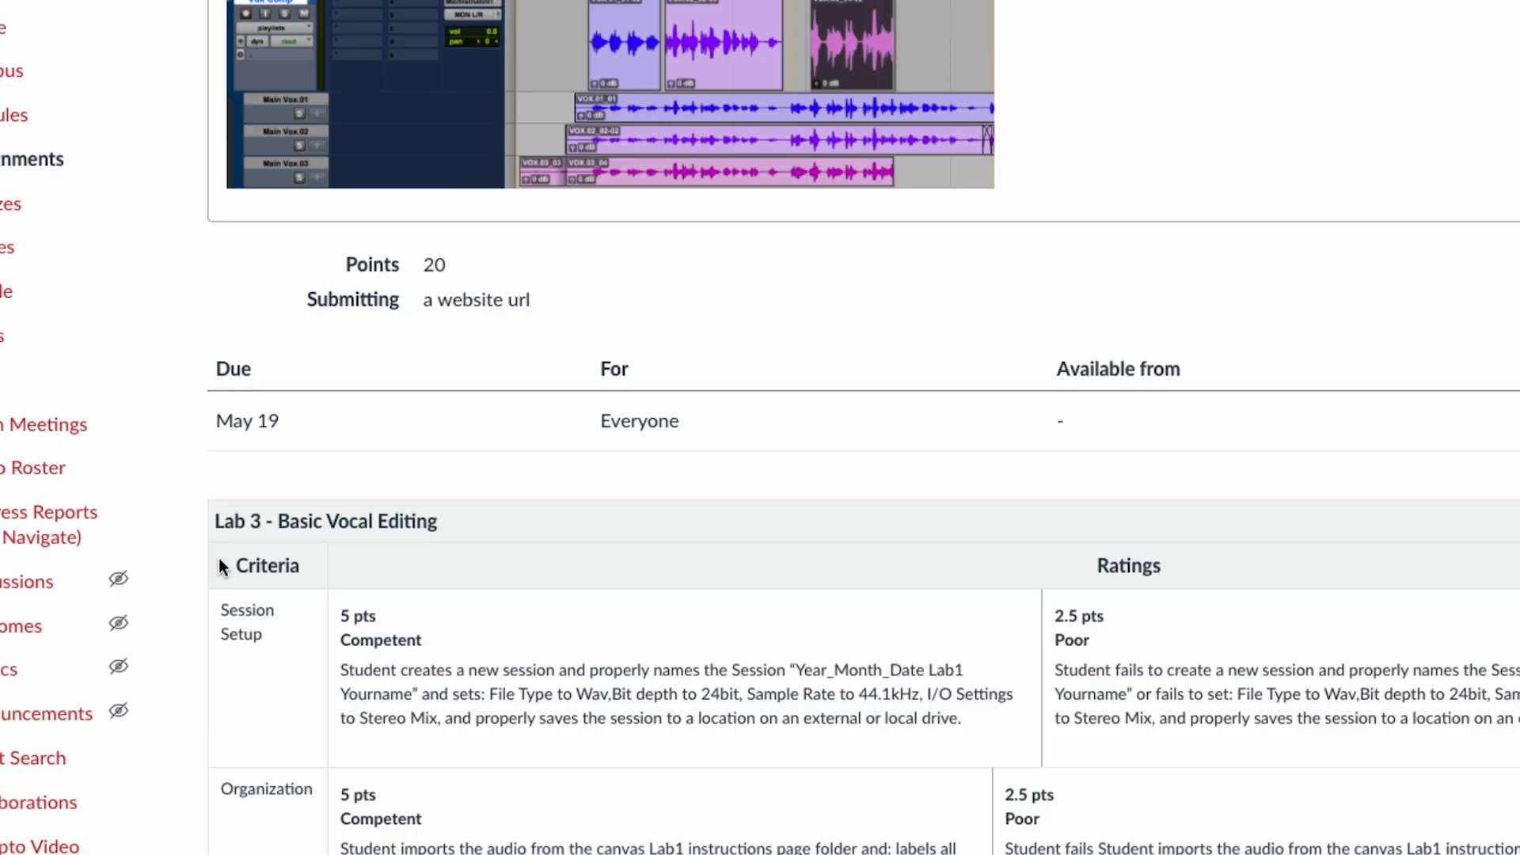
scroll(229, 748, "down", 5)
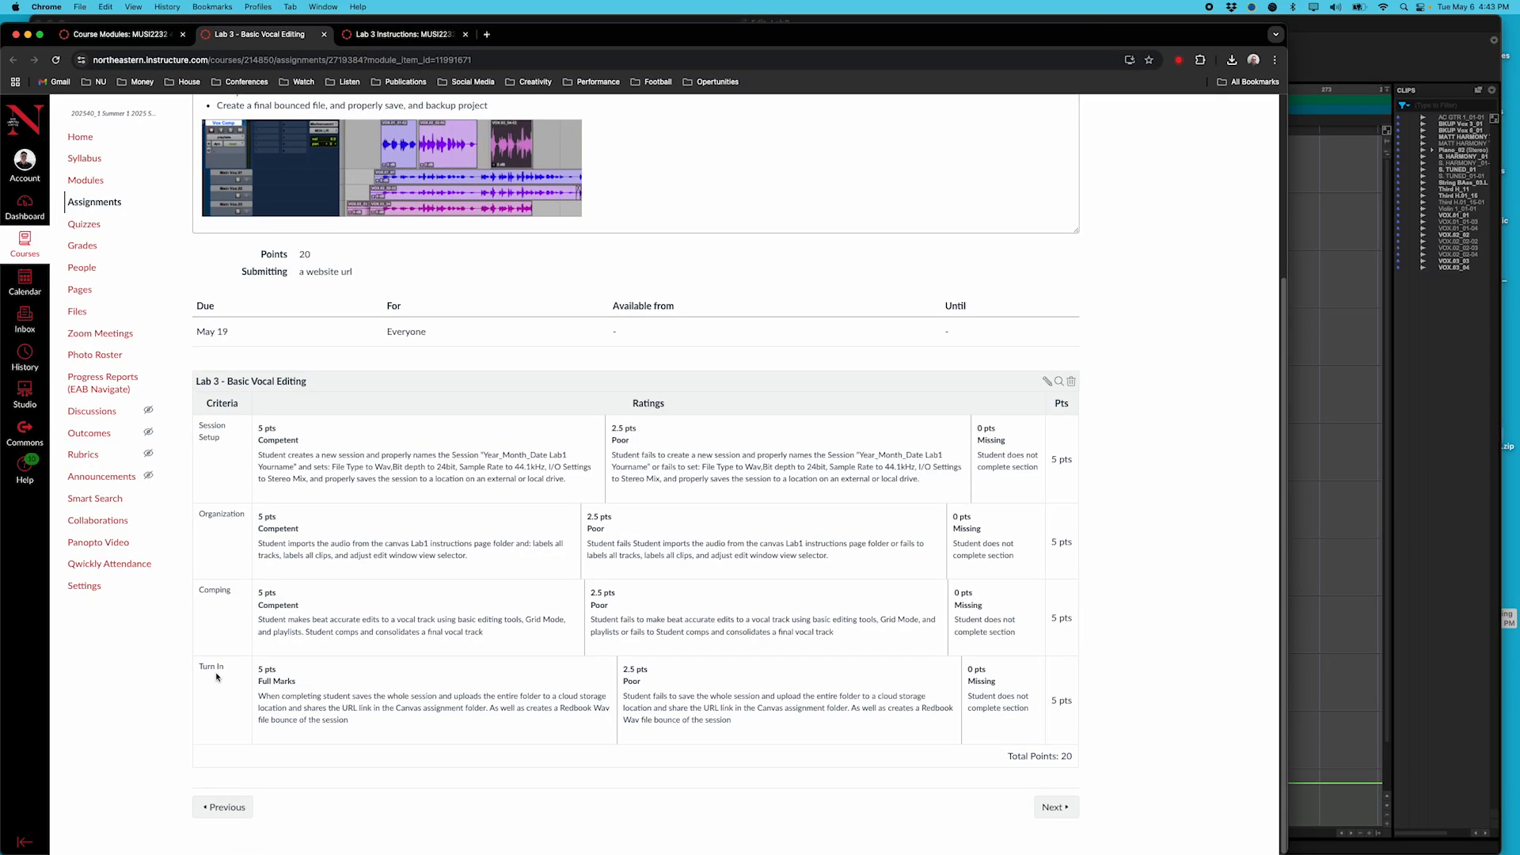
Open the Lab 3 Instructions page, enlarge its text, and read from the objectives to the Lab3.zip download link.
left_click(398, 36)
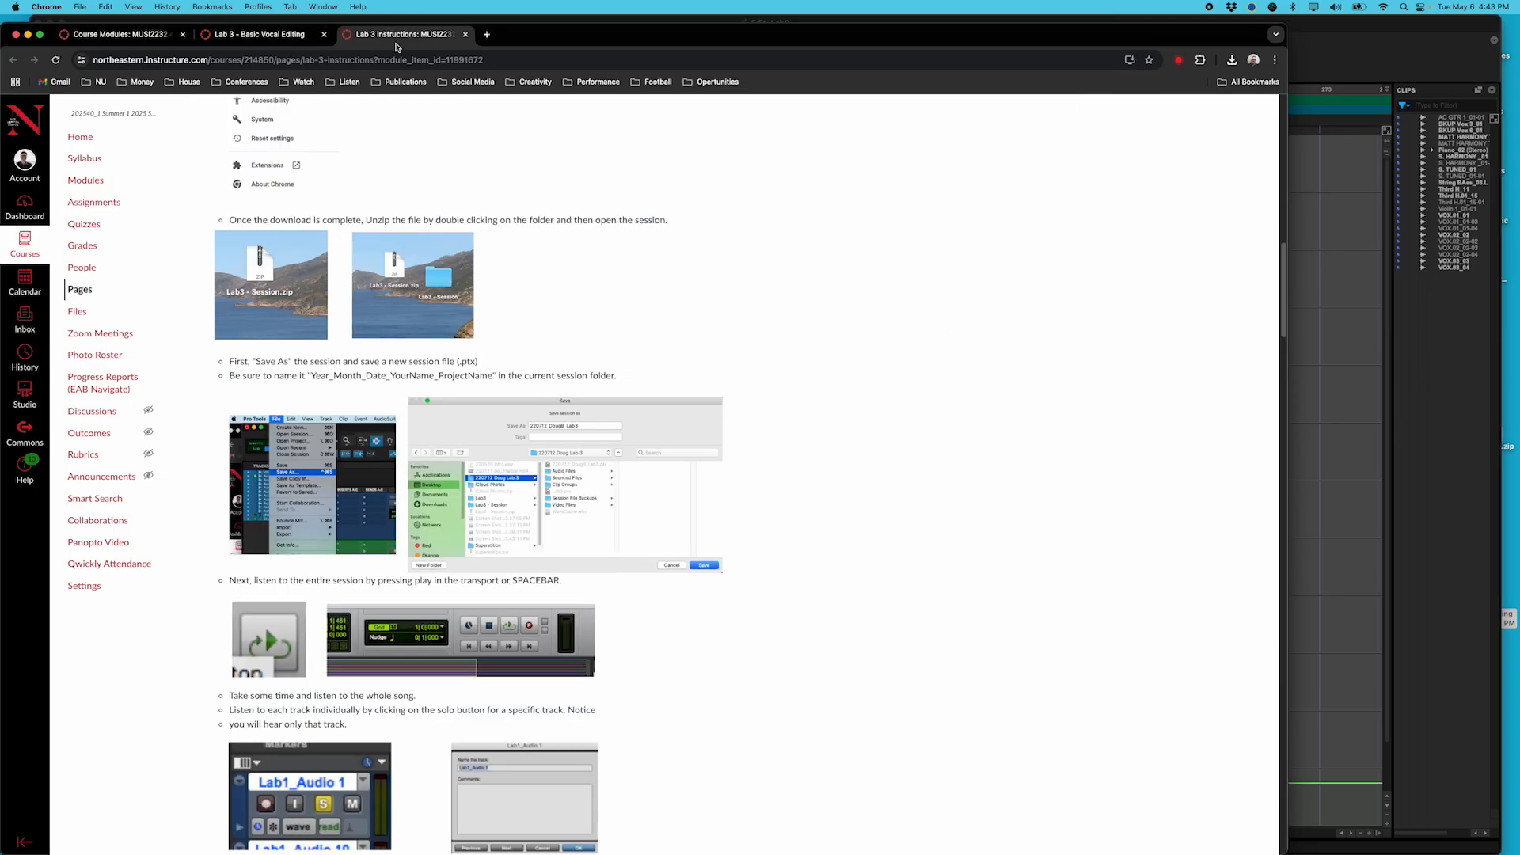
scroll(521, 381, "up", 15)
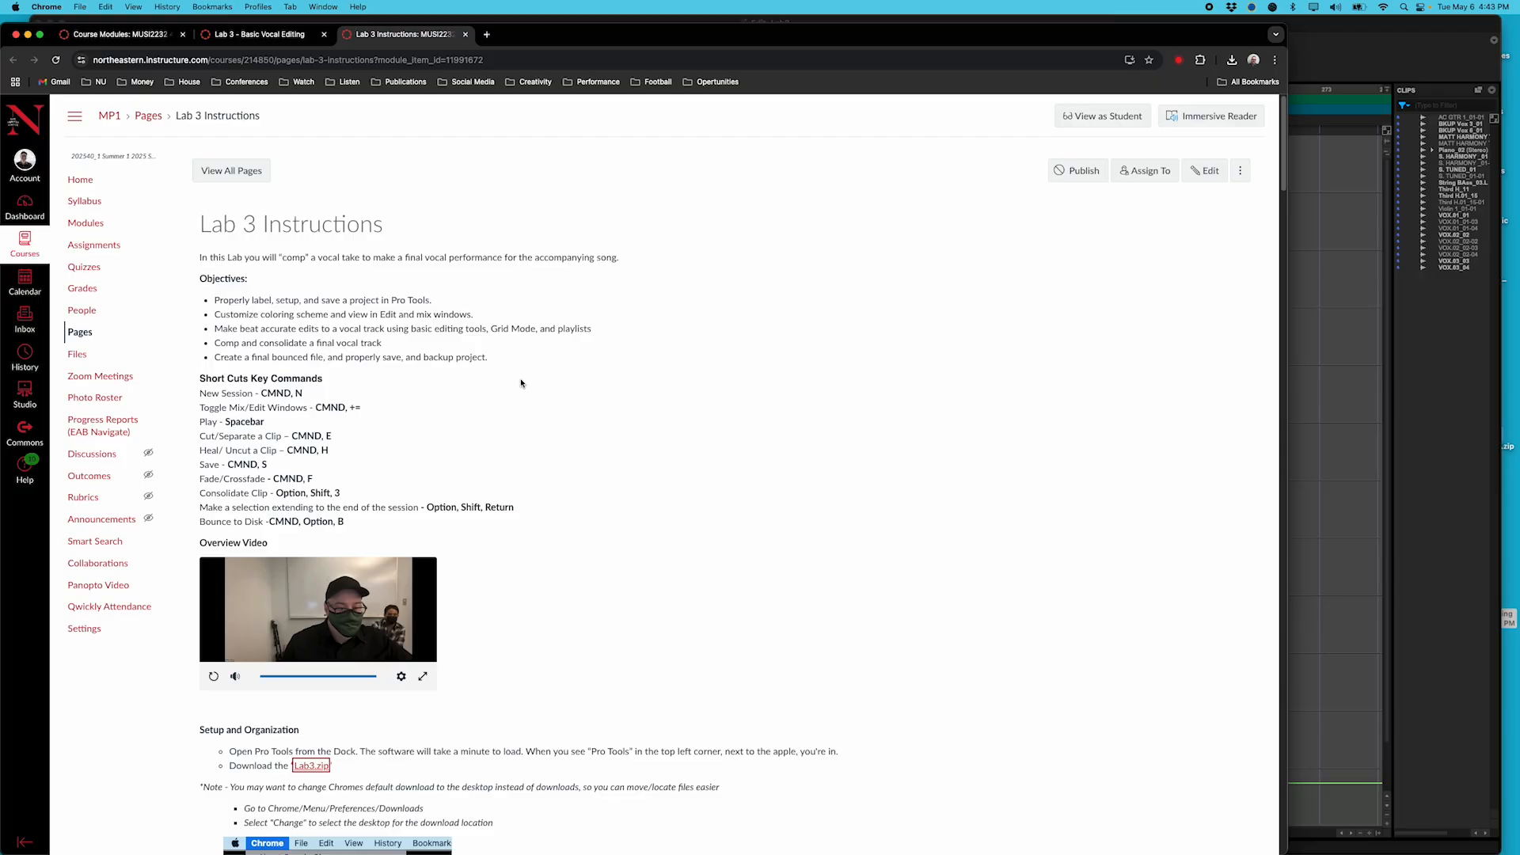
key("super+equal")
key("super+equal")
key("super+equal")
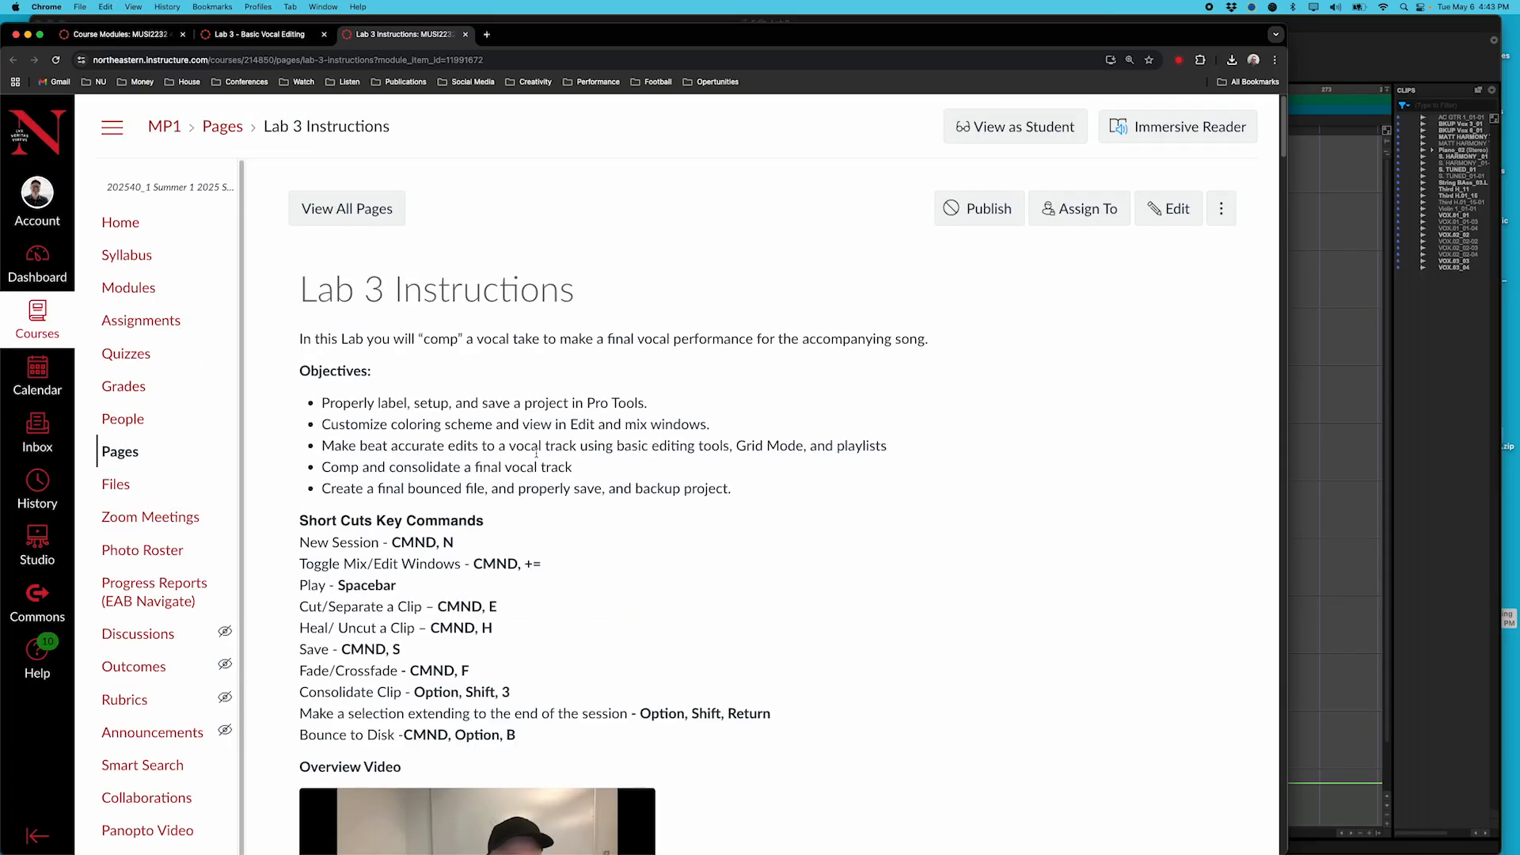
scroll(537, 453, "down", 3)
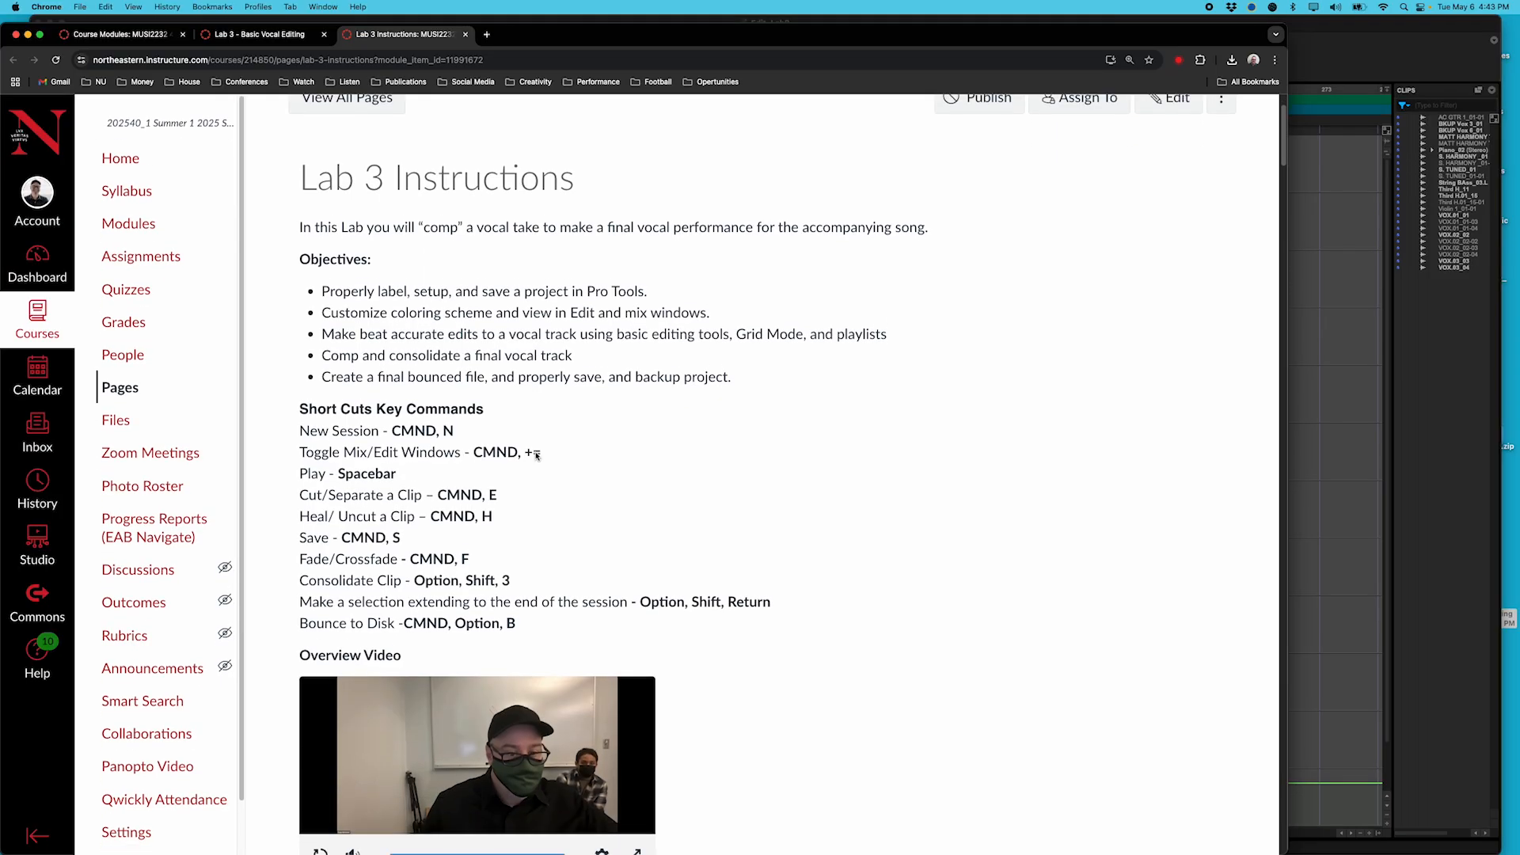
scroll(536, 455, "down", 5)
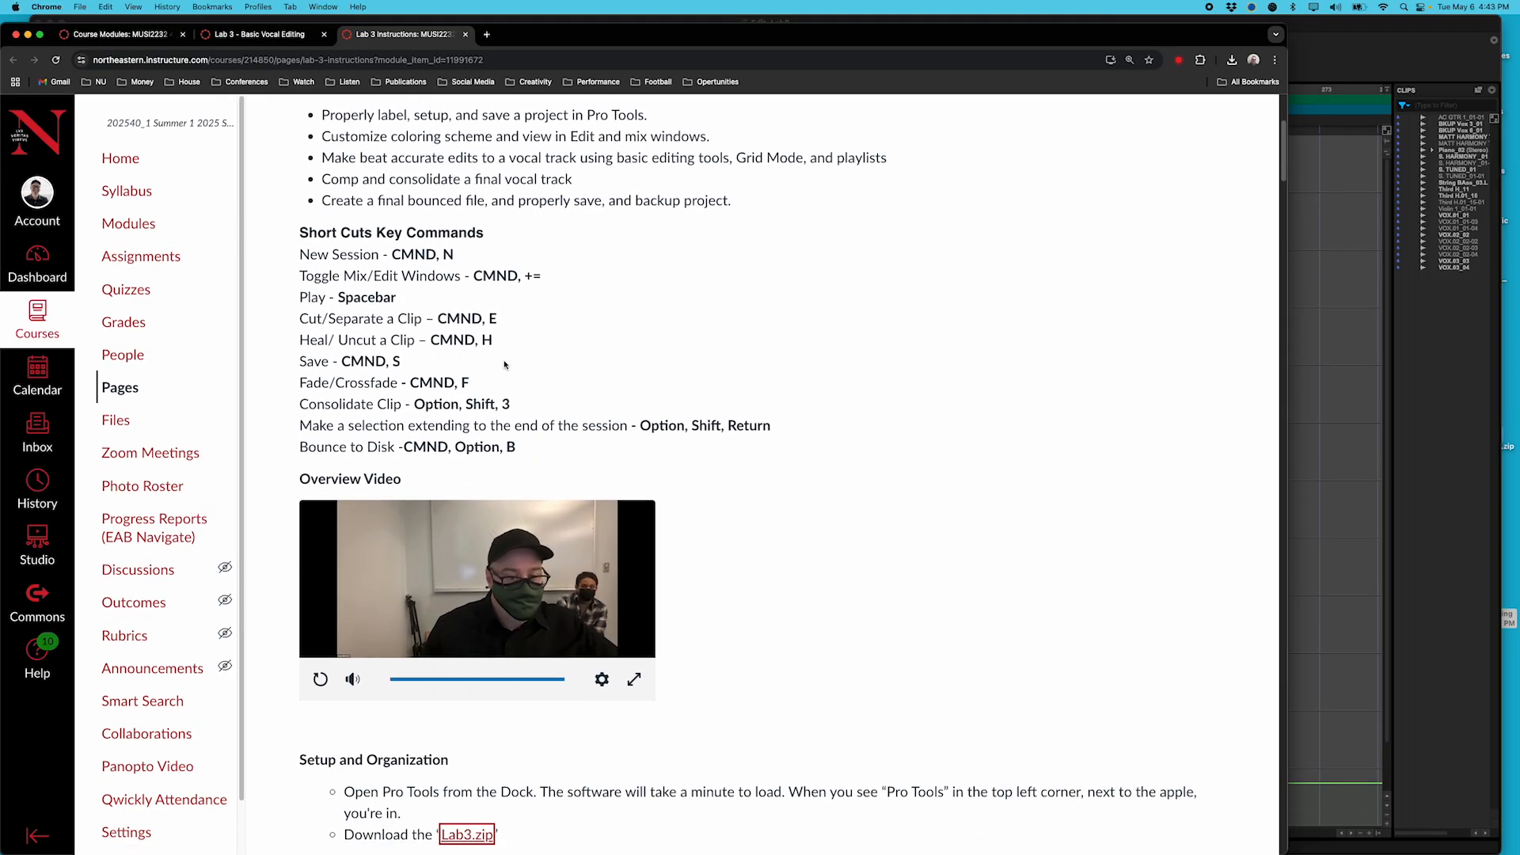
scroll(504, 364, "down", 4)
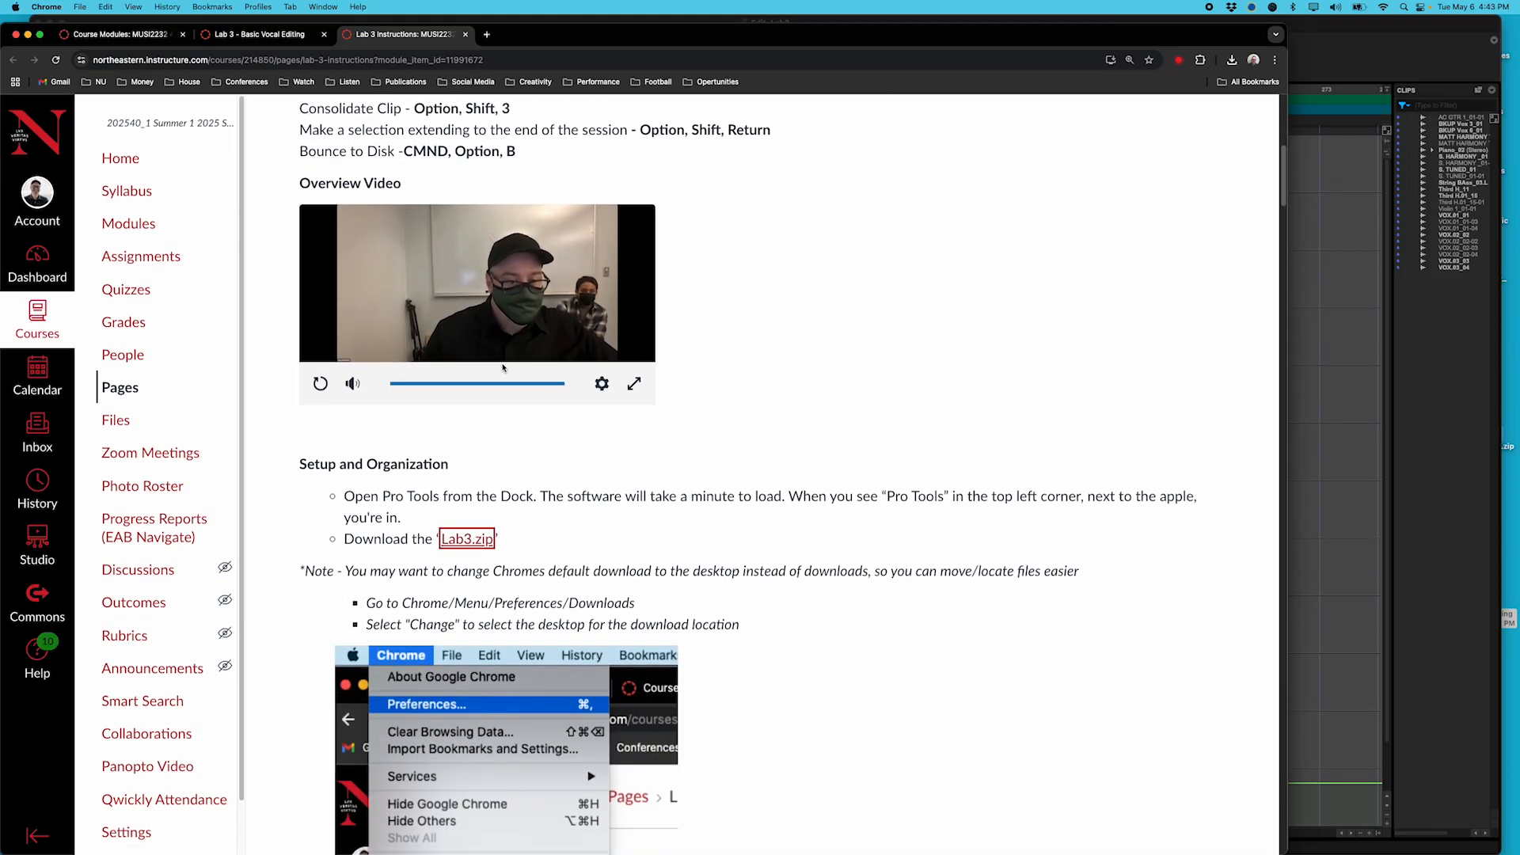
scroll(502, 367, "down", 3)
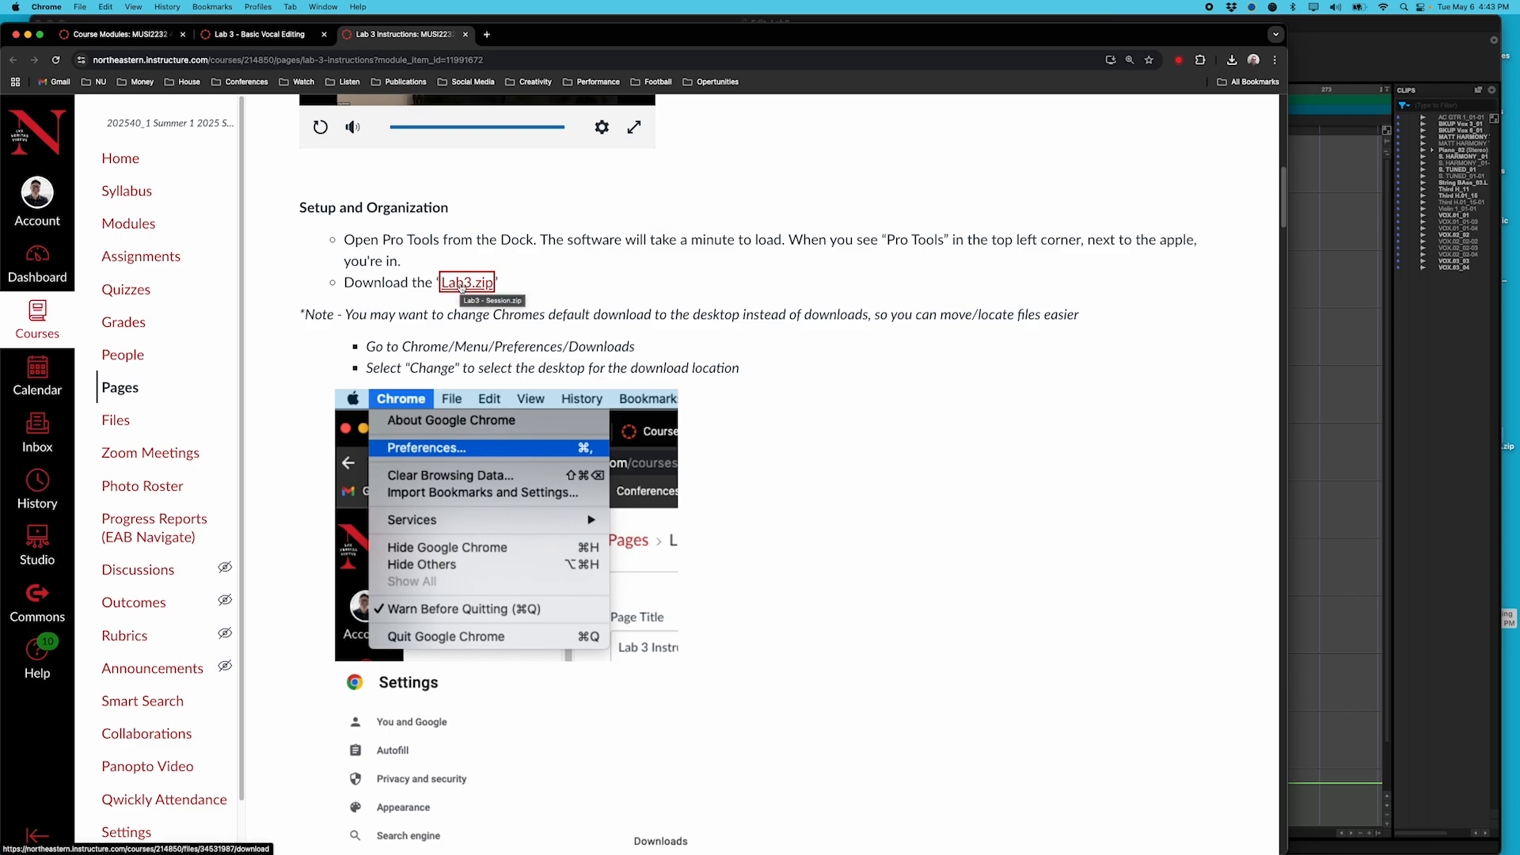
On the desktop, move Lab3 - Session.zip clear of the Lab3 folder and open Lab3.ptx from that folder in Pro Tools.
key("F11")
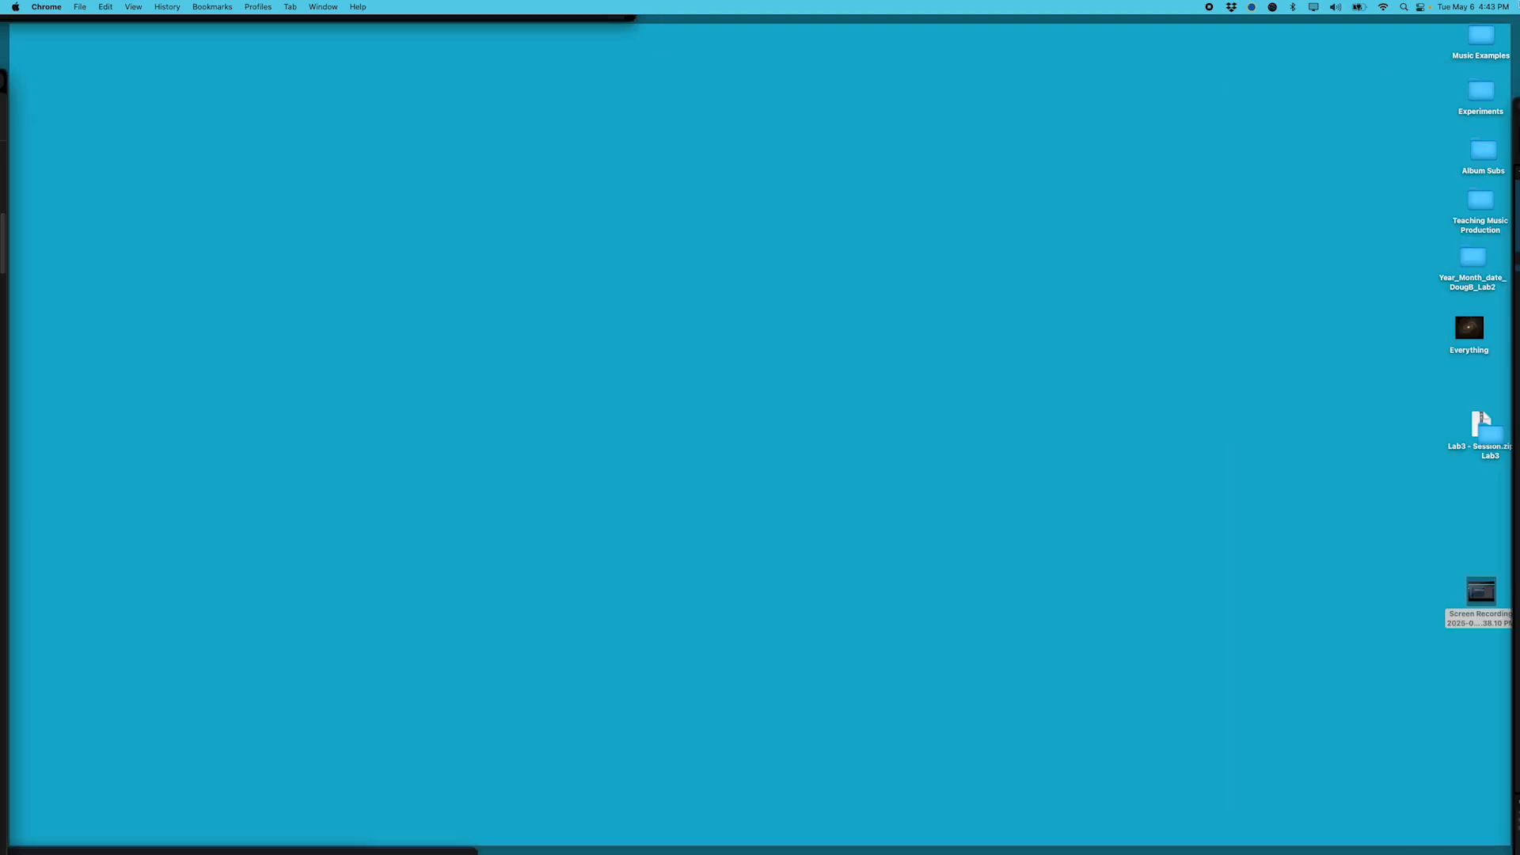
left_click_drag(1493, 432, 1130, 315)
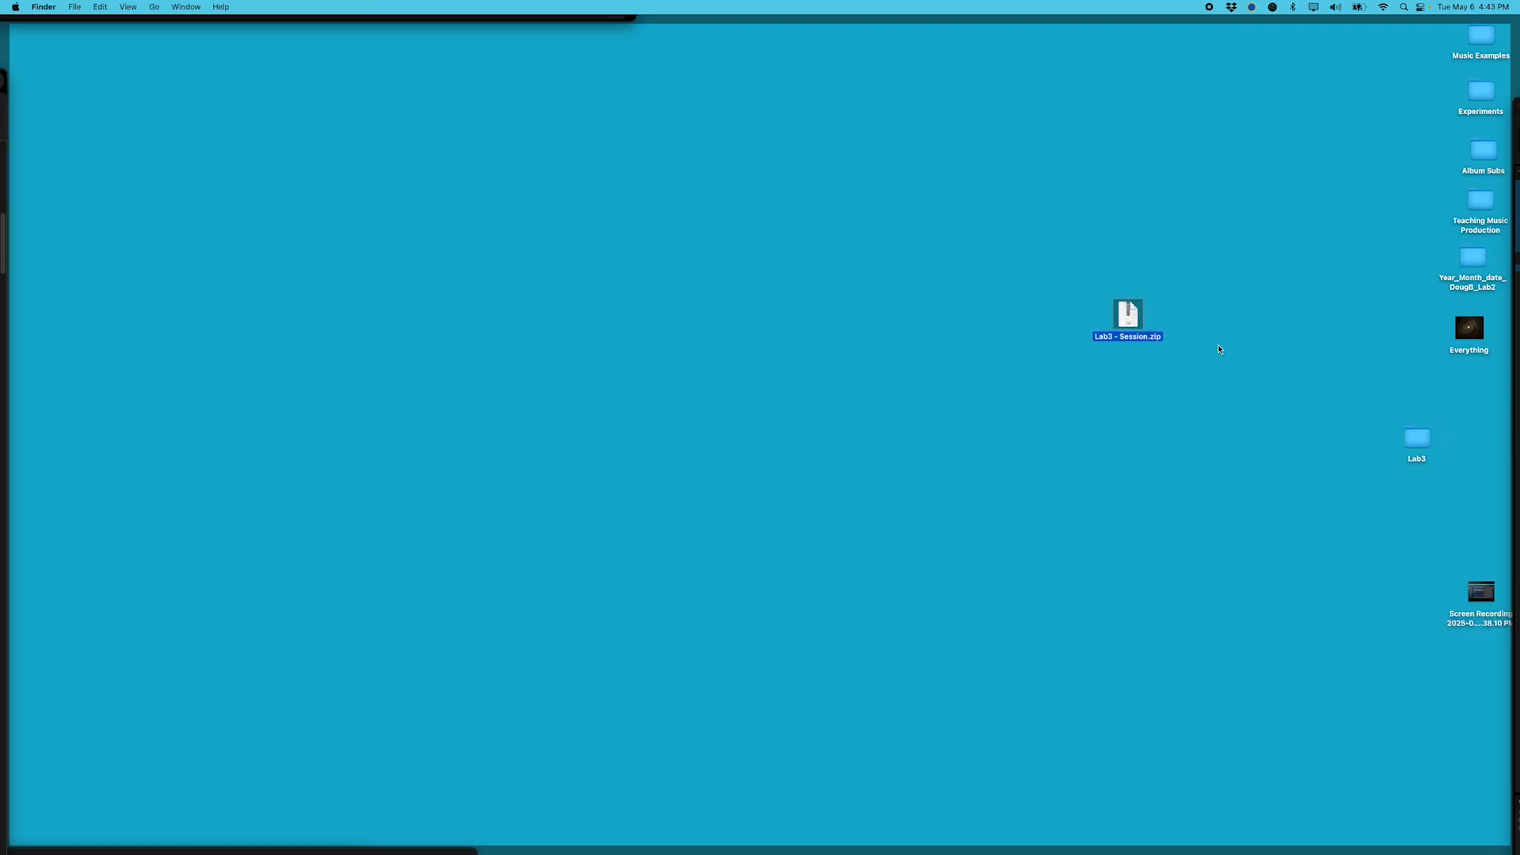
double_click(1421, 440)
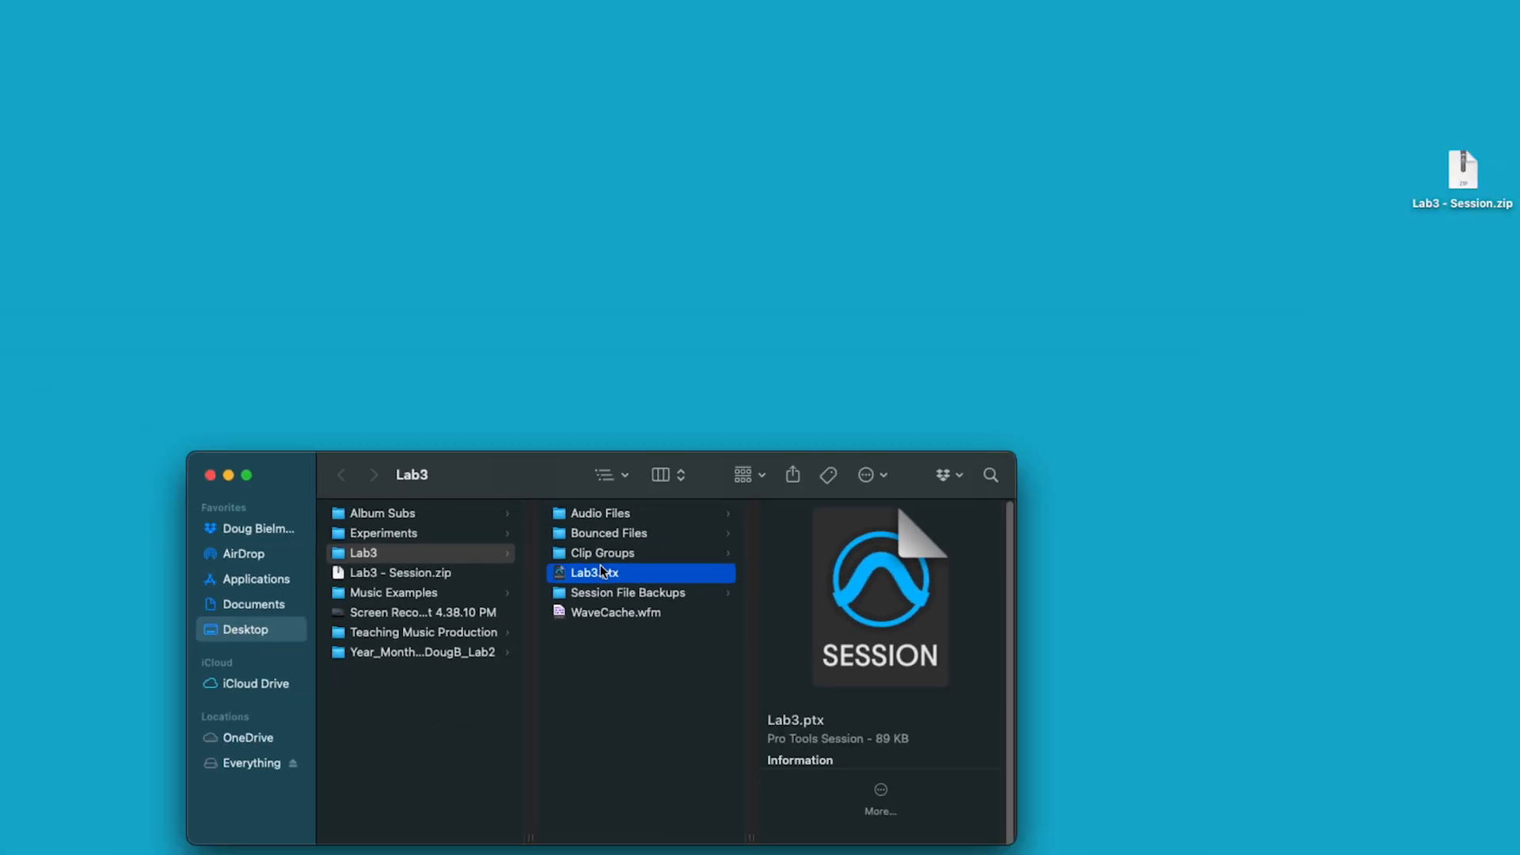
double_click(588, 569)
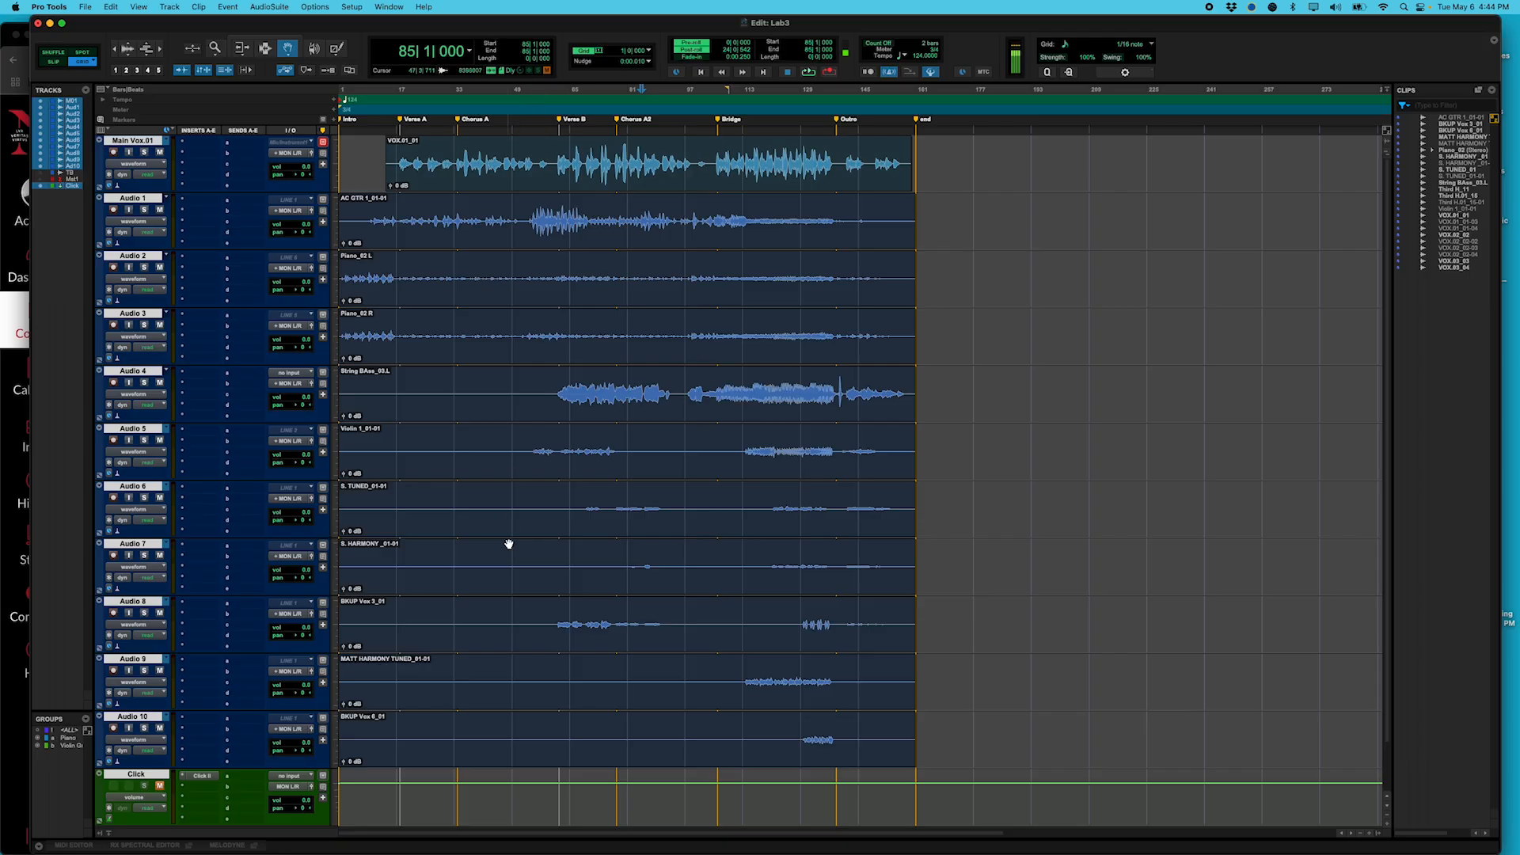
Switch back to Chrome and read the Lab 3 note about changing the default download location.
mouse_move(399, 833)
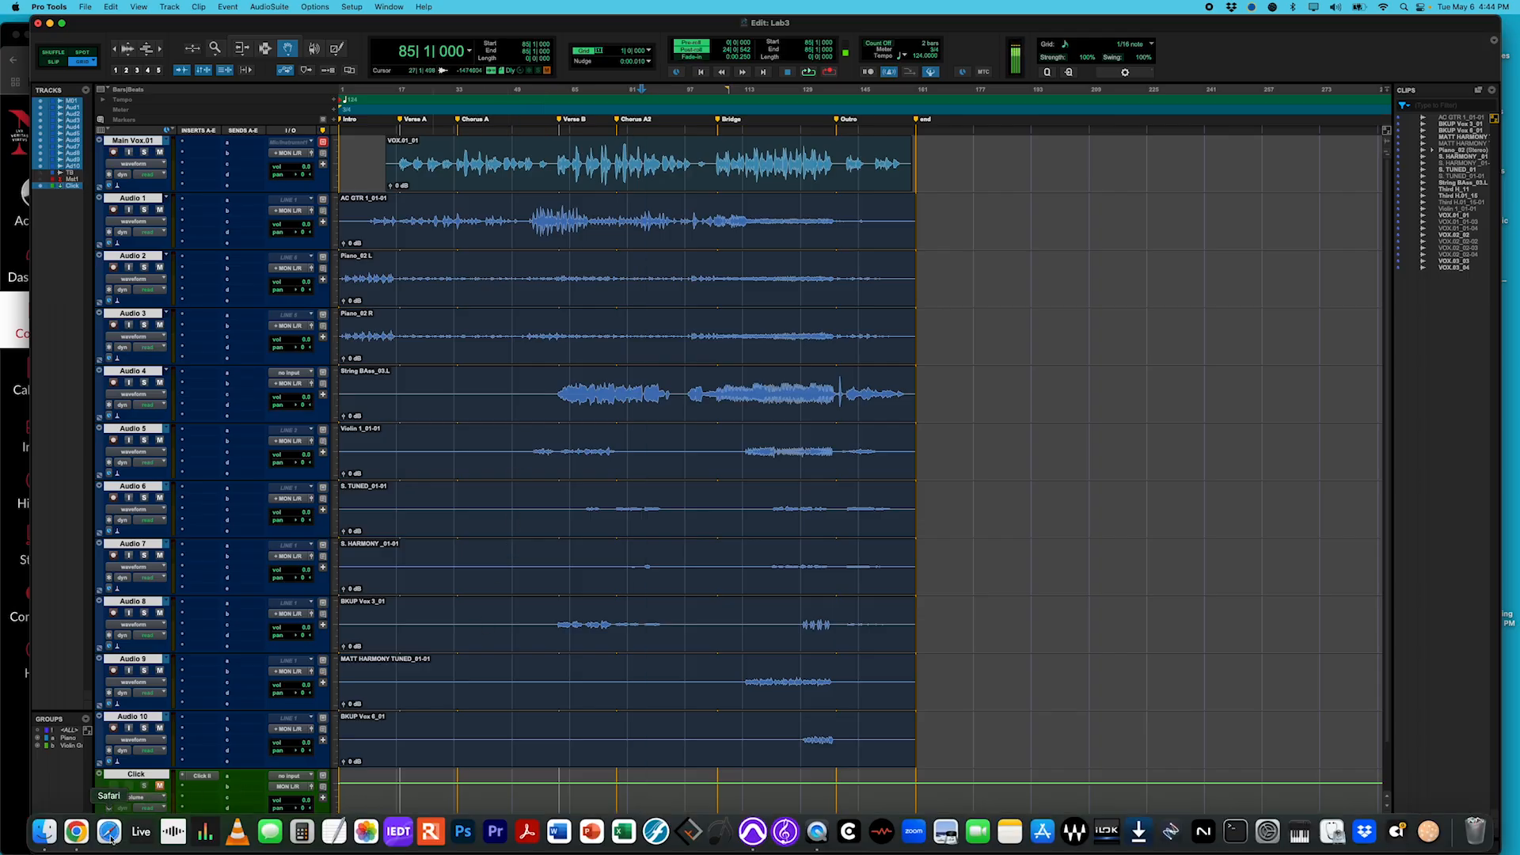
left_click(76, 830)
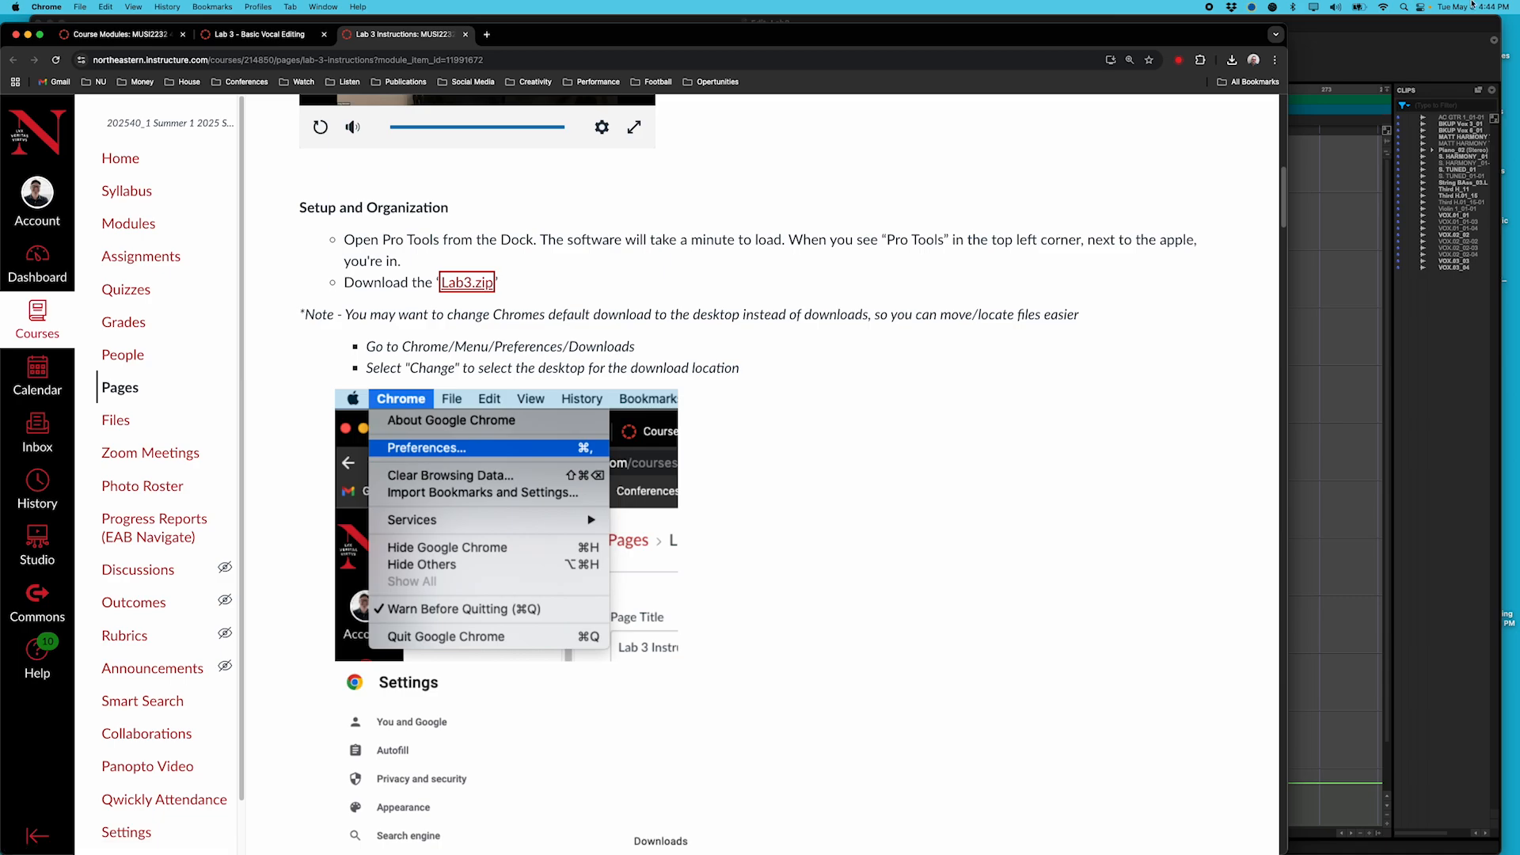
key("F11")
key("F11")
scroll(817, 486, "down", 3)
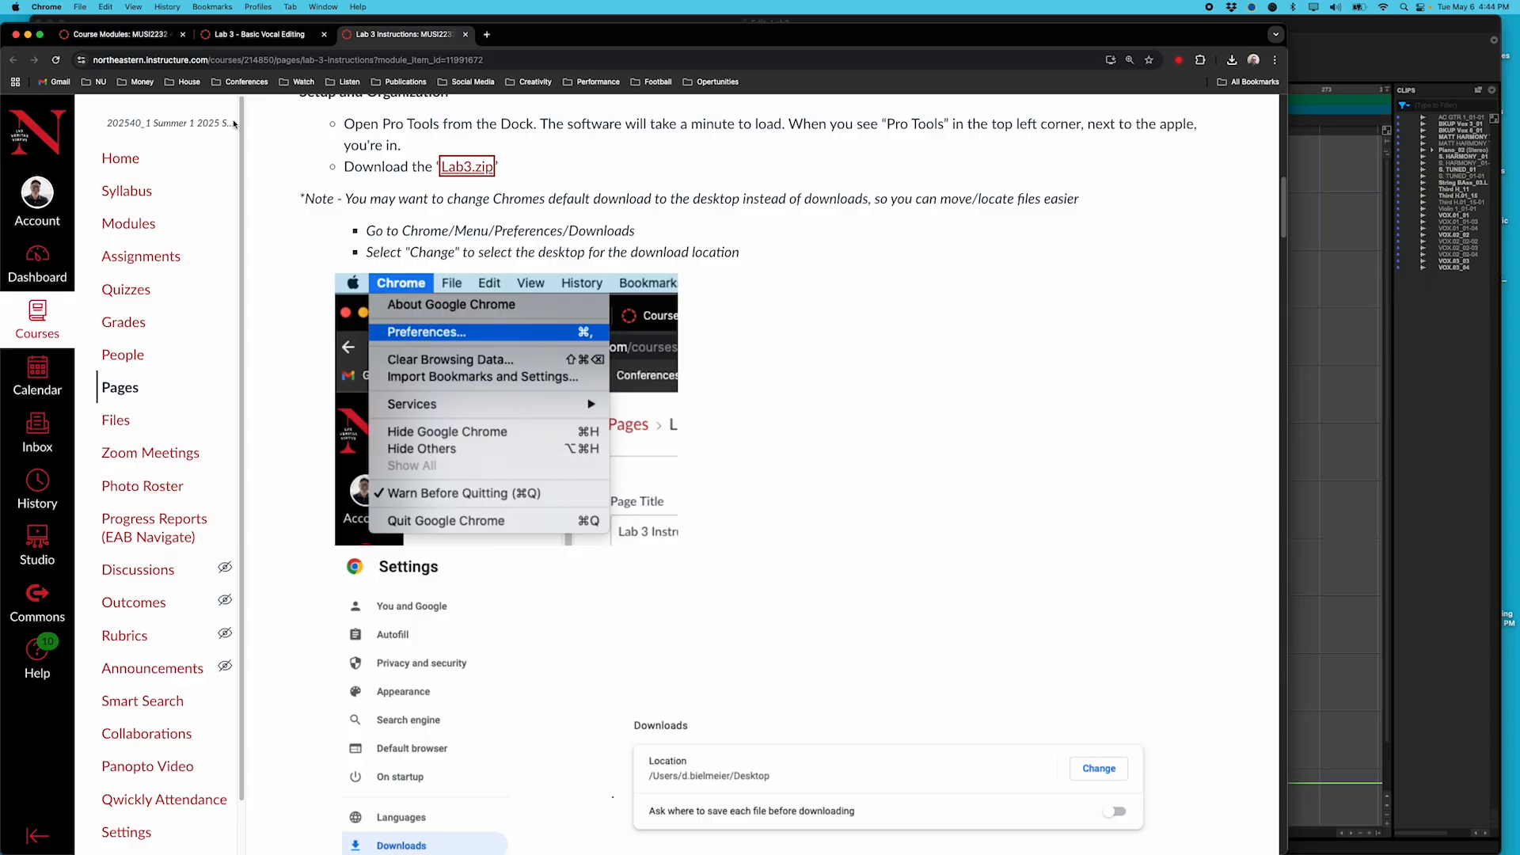
Check the download location in Chrome's Downloads settings and close the settings page.
left_click(46, 7)
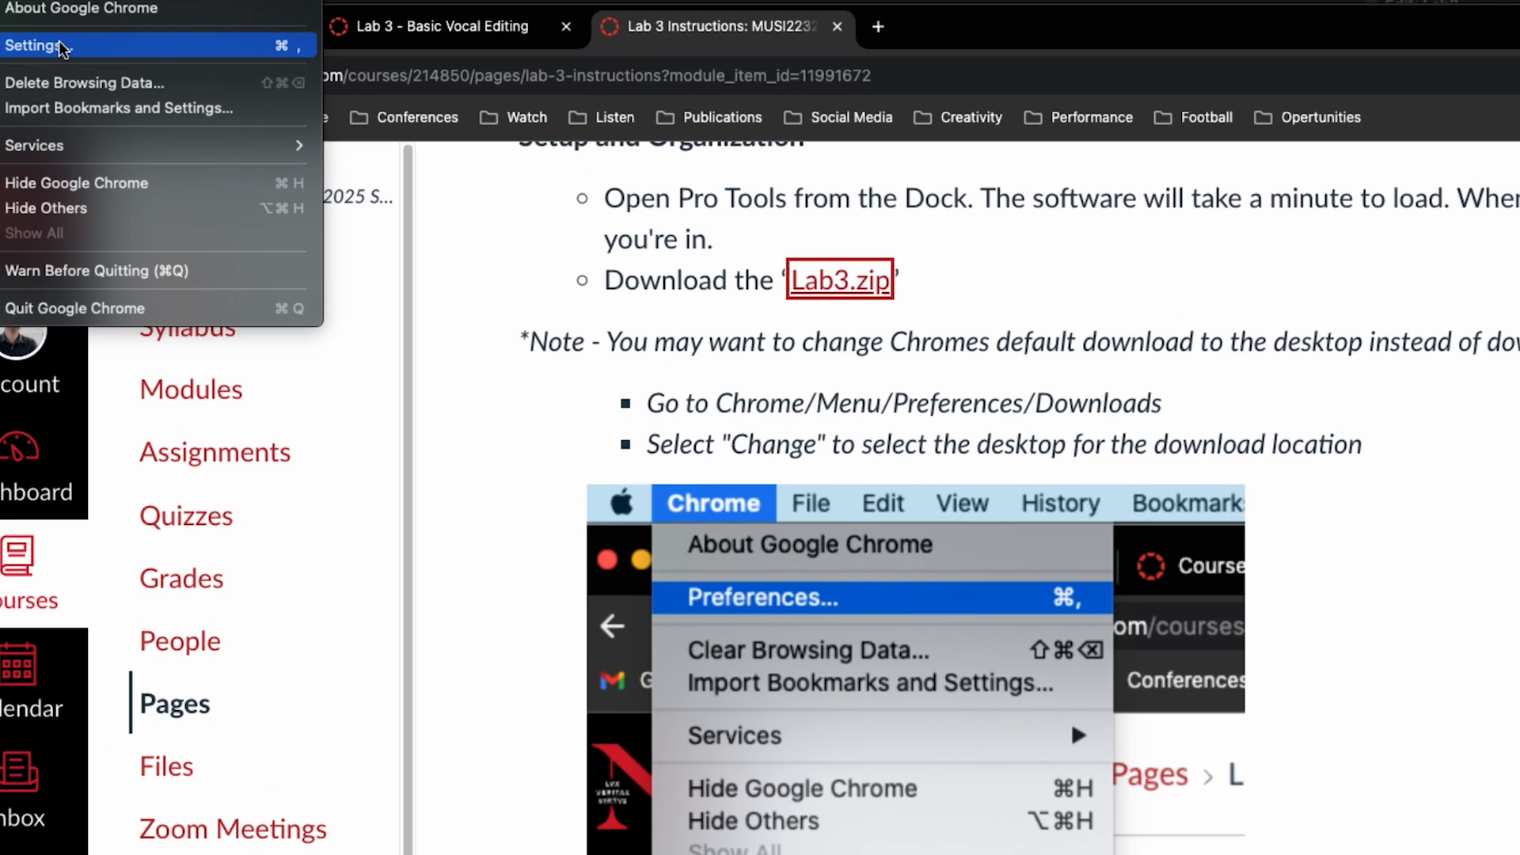
left_click(48, 45)
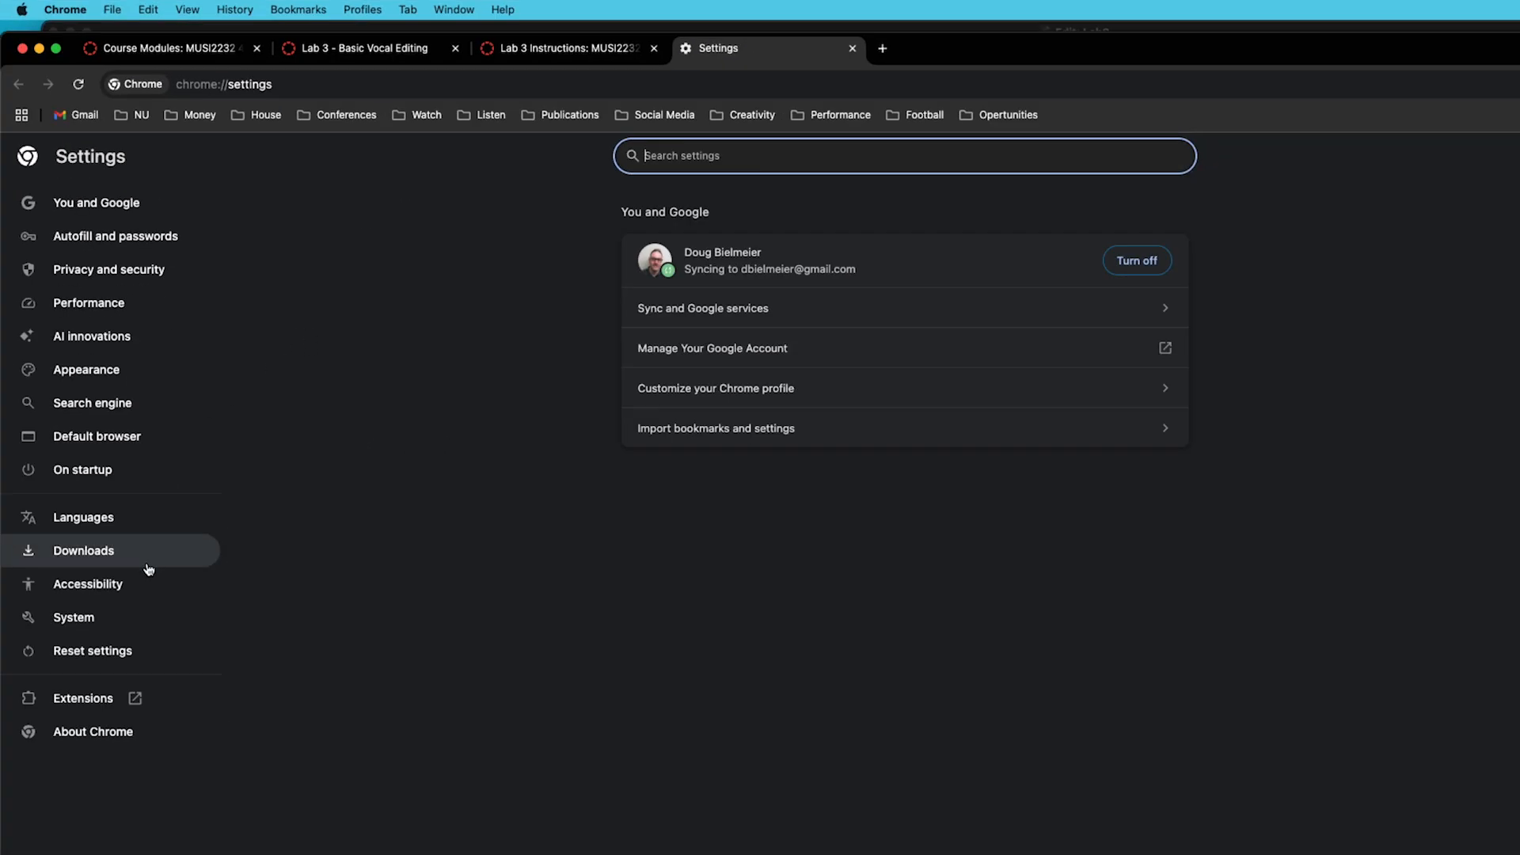
left_click(82, 553)
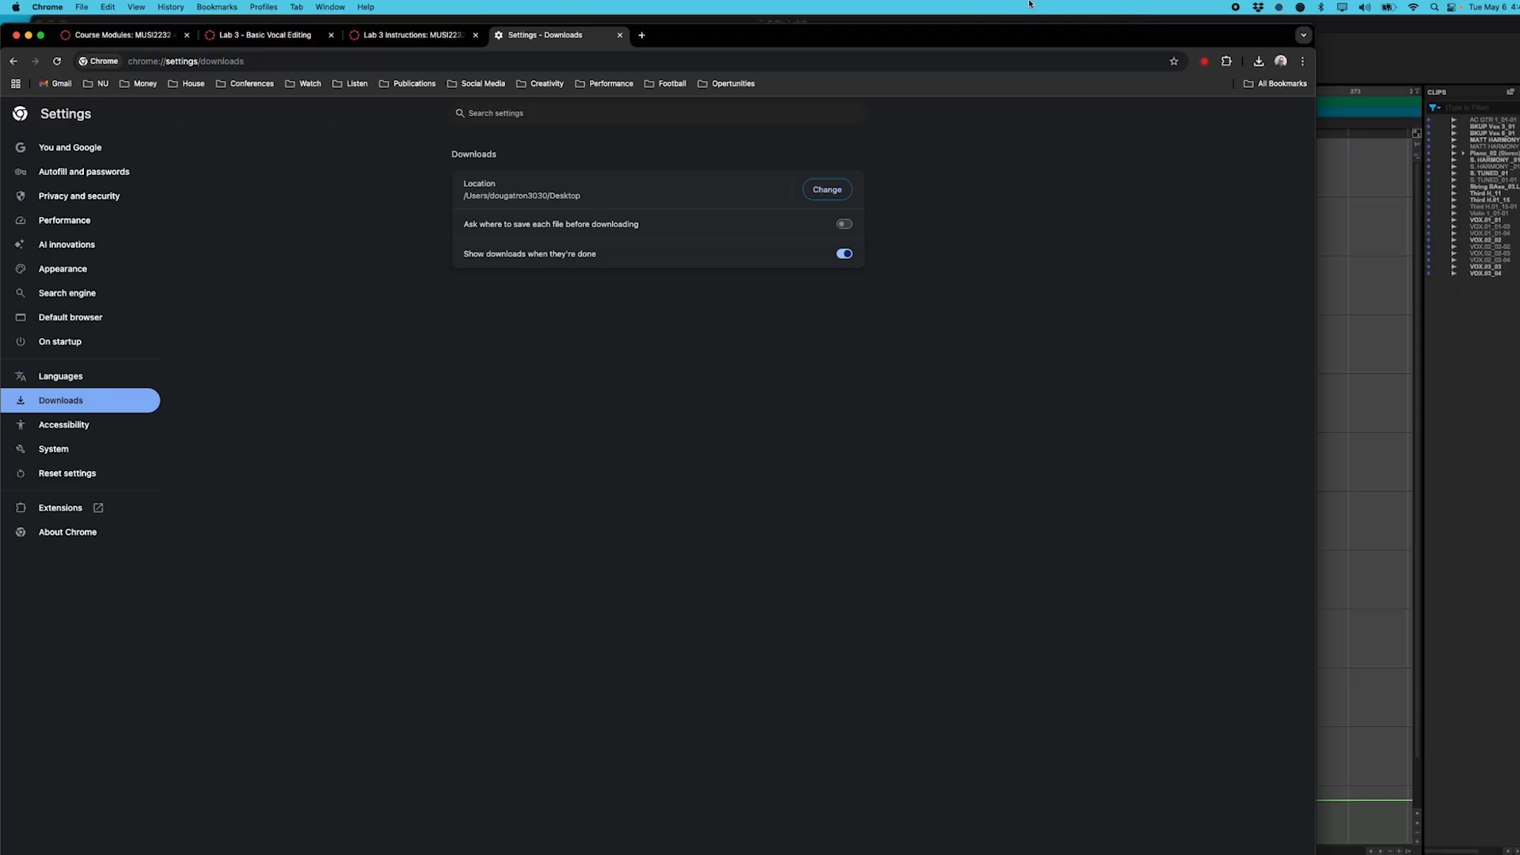
left_click(620, 34)
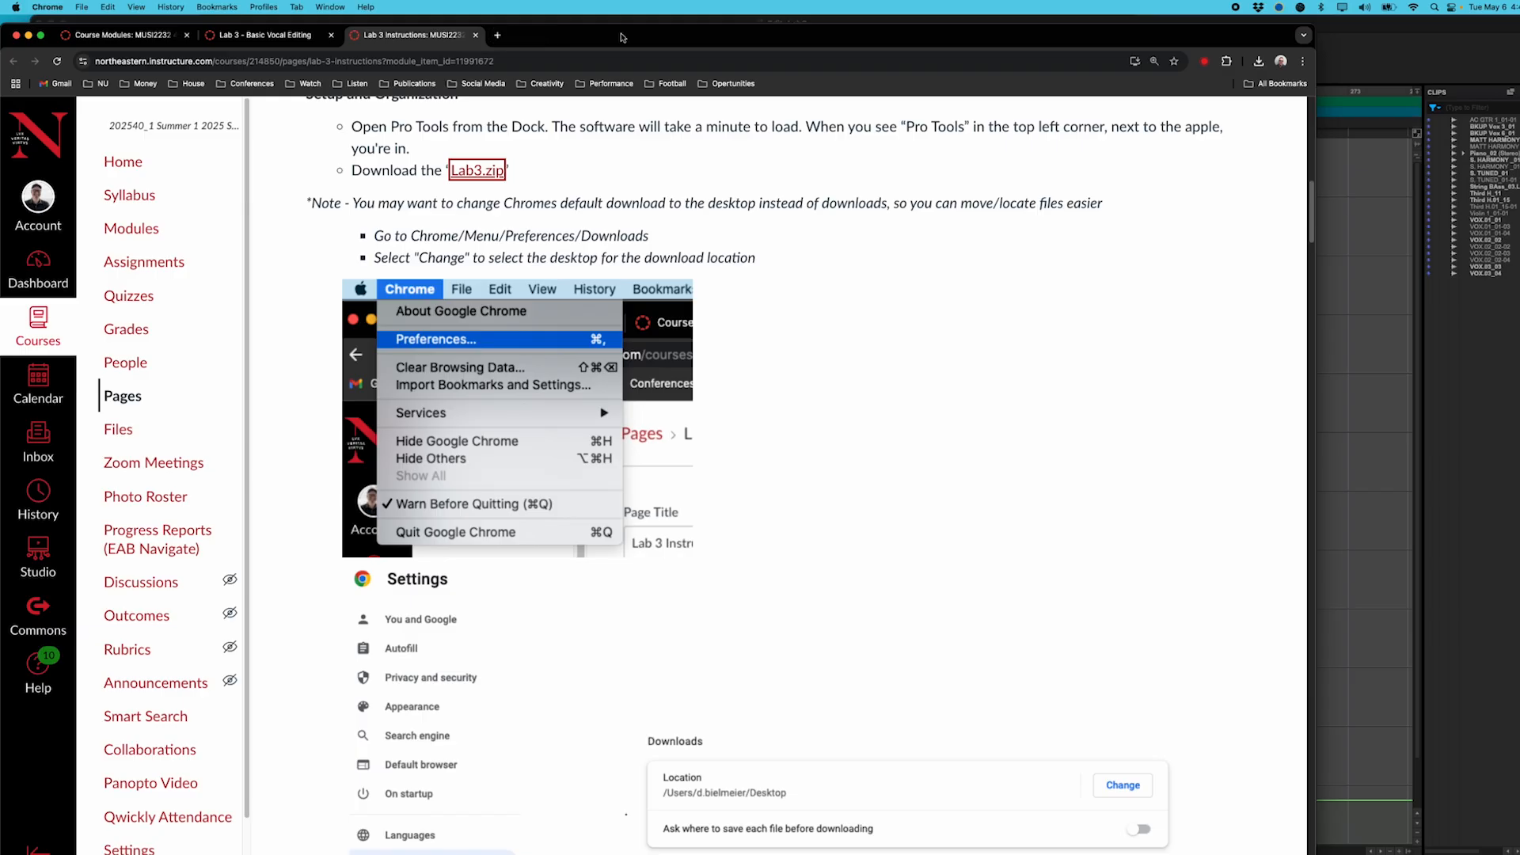
Read the Lab 3 instructions on unzipping the session, saving it under a new name and listening to it.
scroll(549, 317, "down", 5)
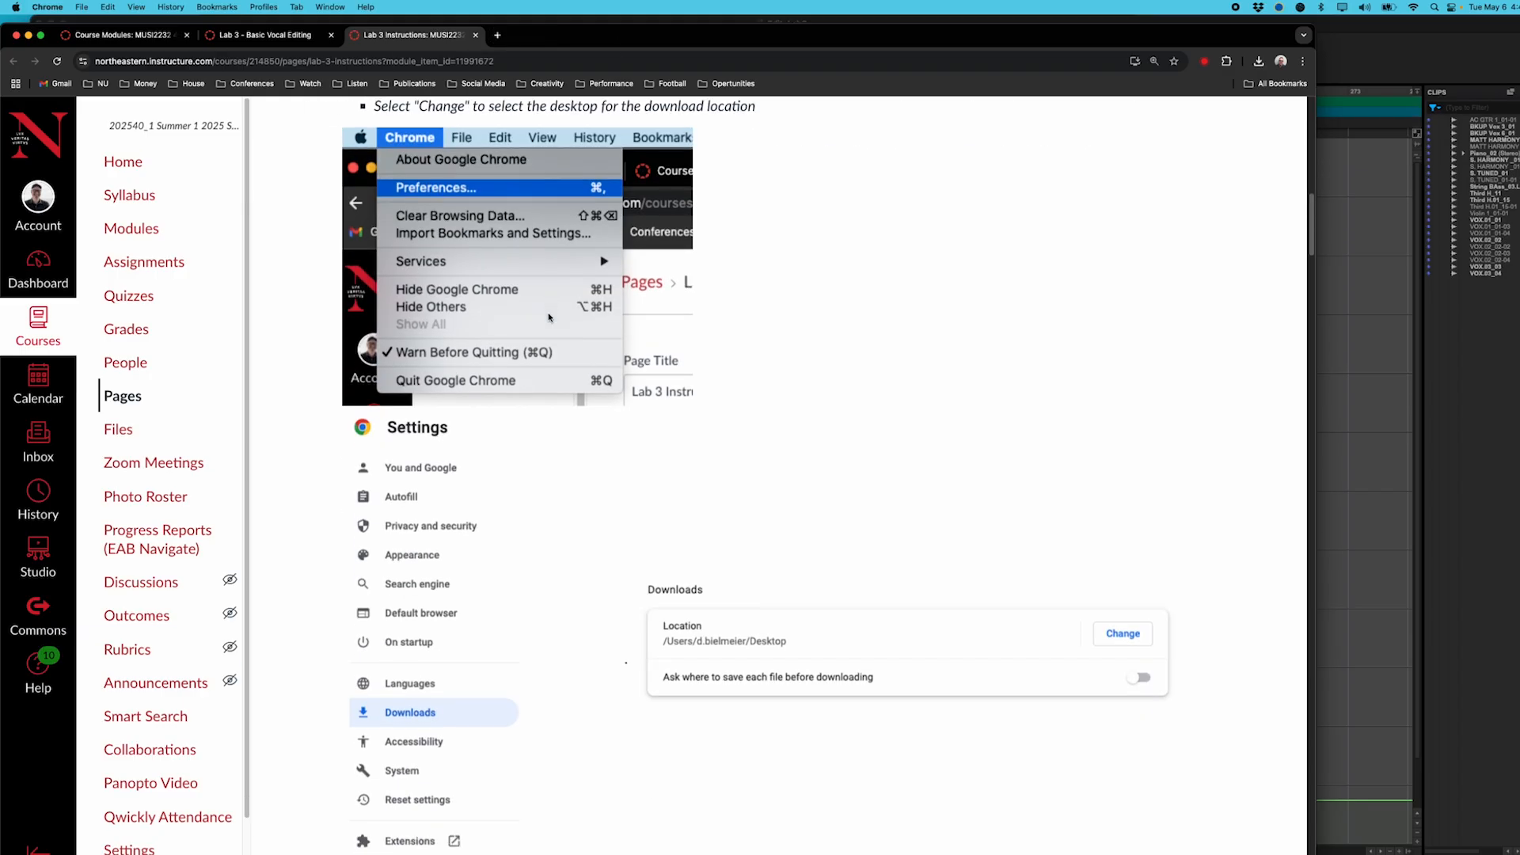
scroll(549, 318, "down", 5)
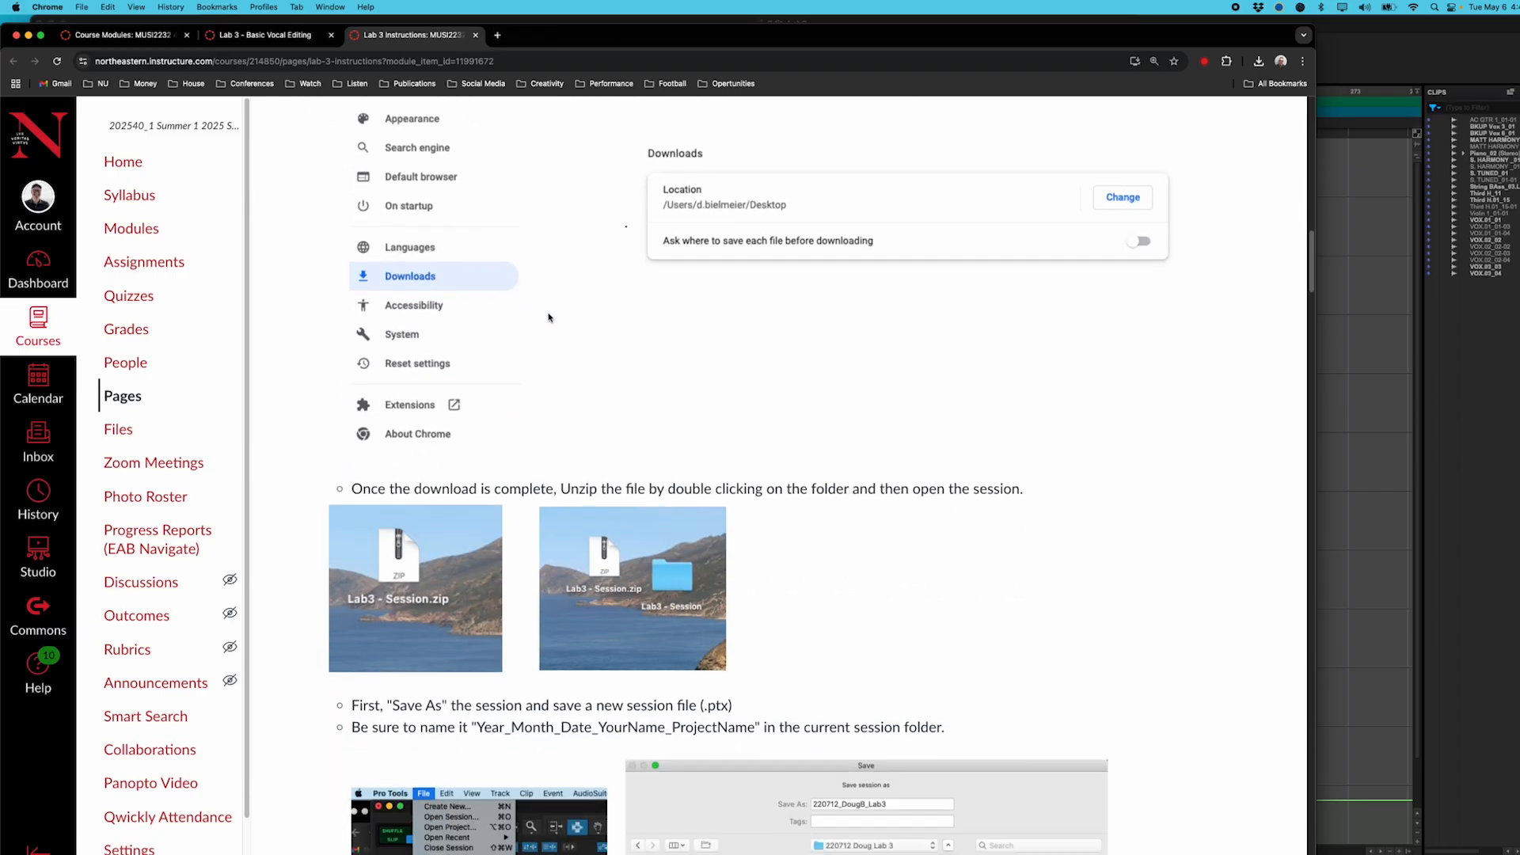
scroll(549, 317, "down", 1)
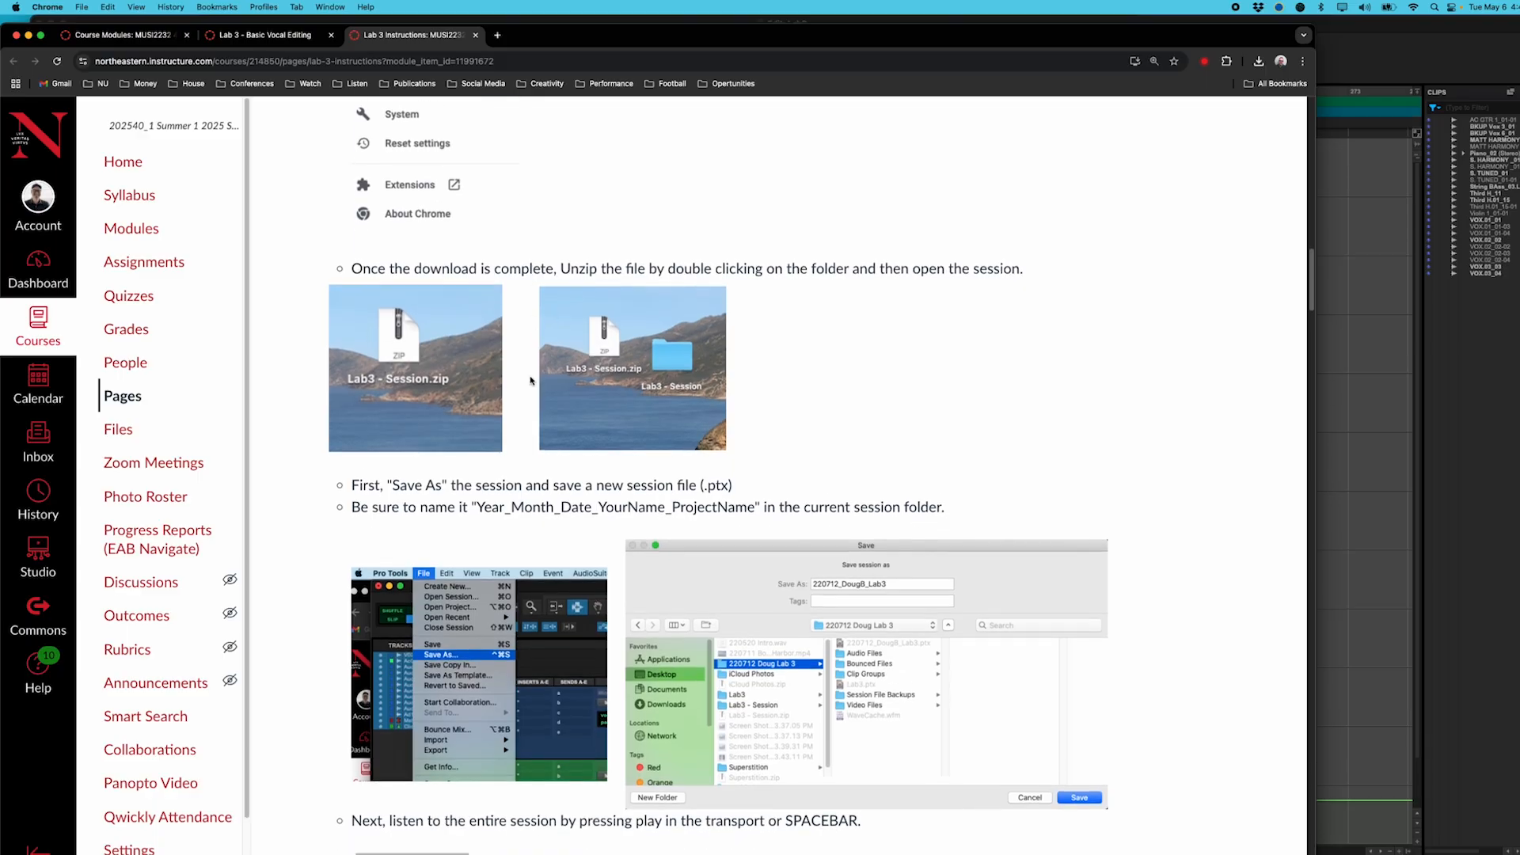
scroll(530, 379, "down", 3)
scroll(529, 377, "down", 1)
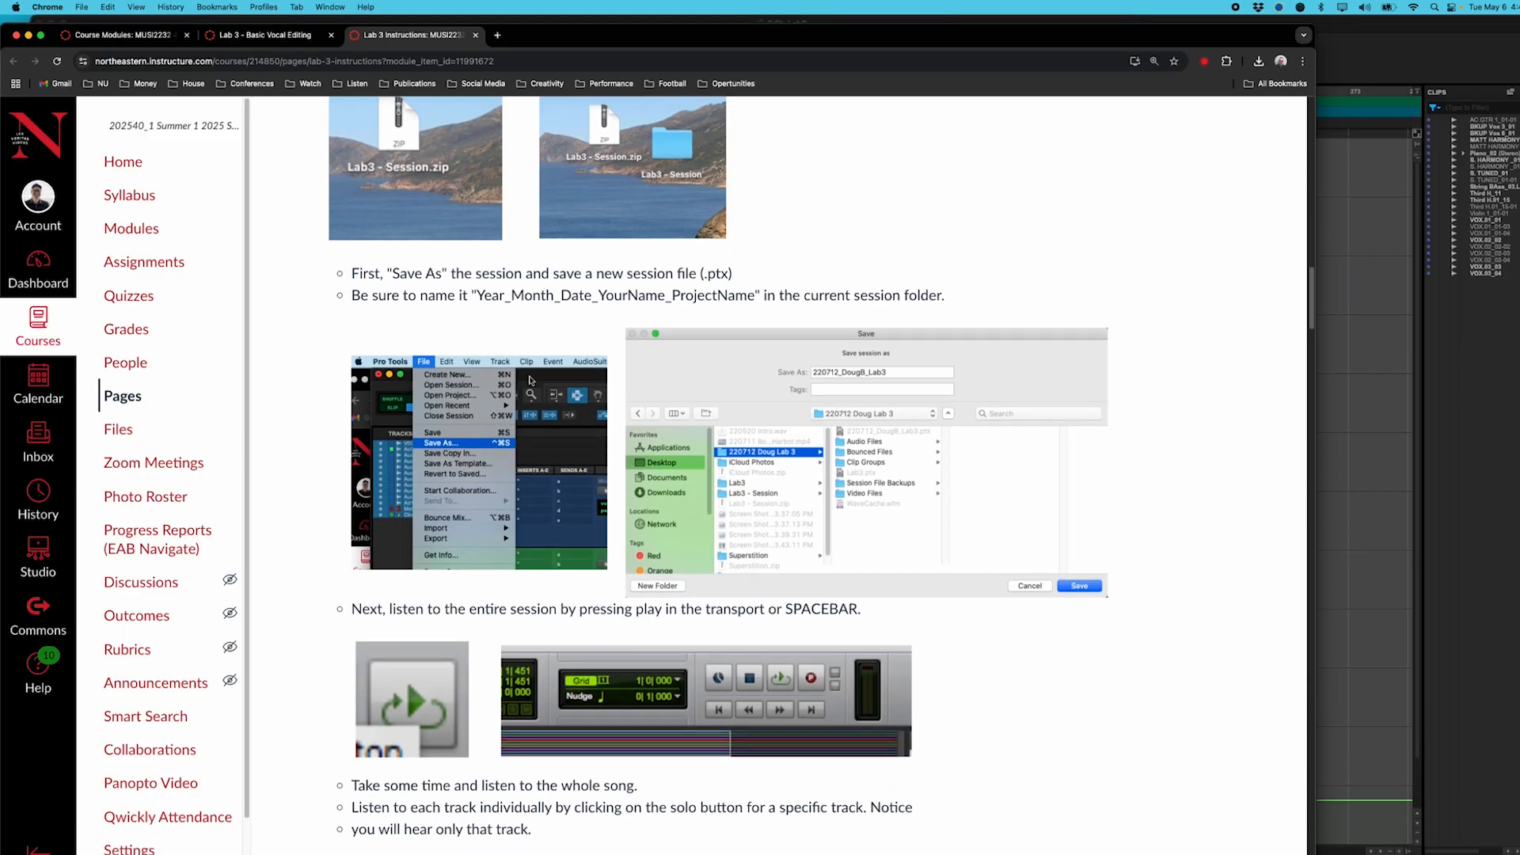
scroll(530, 380, "down", 2)
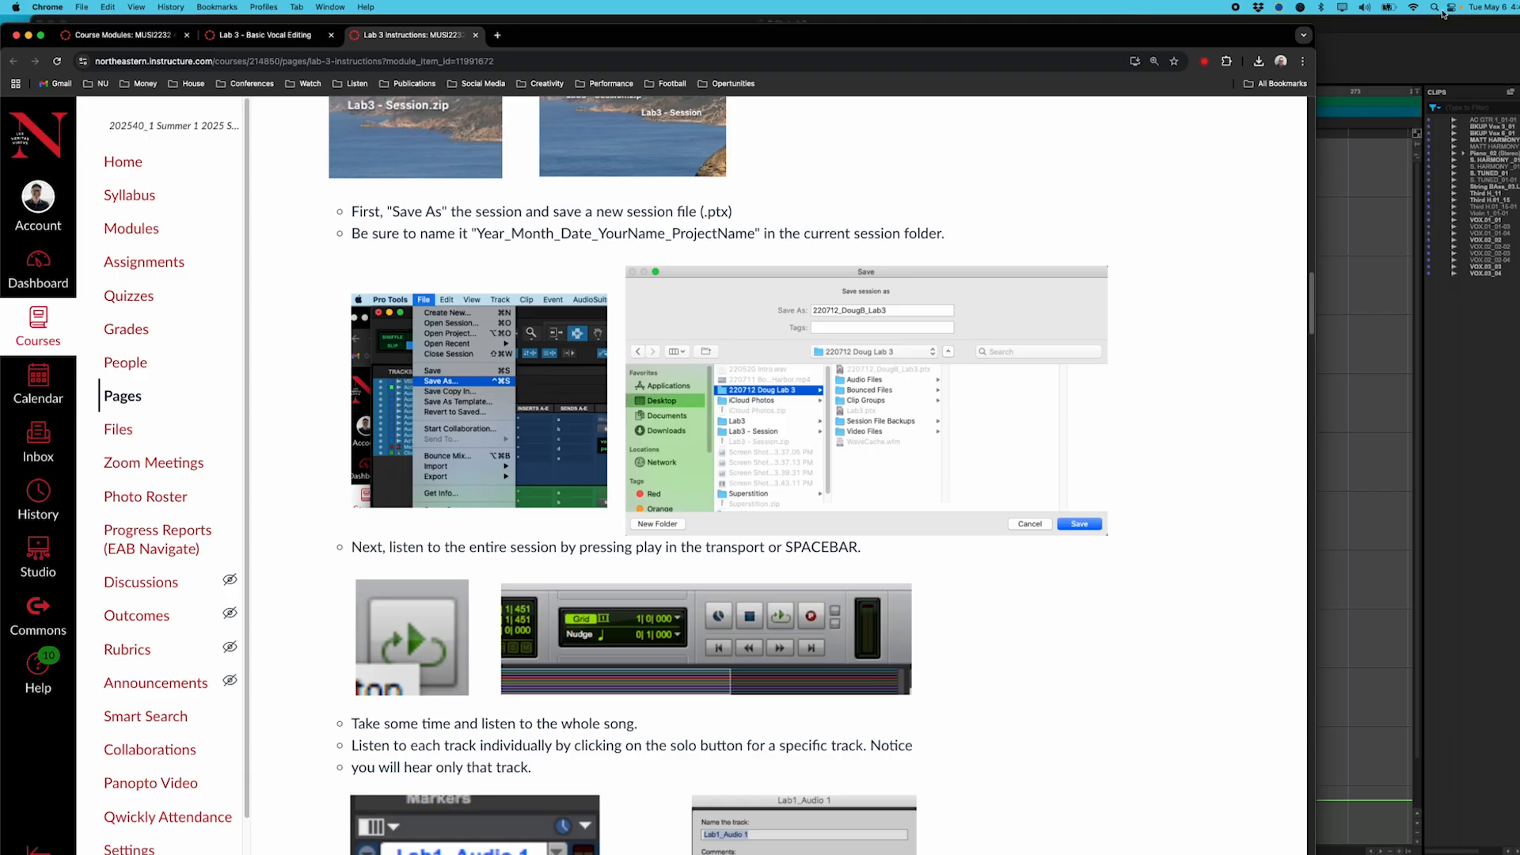
Switch to Pro Tools and save the session as YearMonthDay_Myname_Lab3 in the Lab3 folder.
left_click(1435, 35)
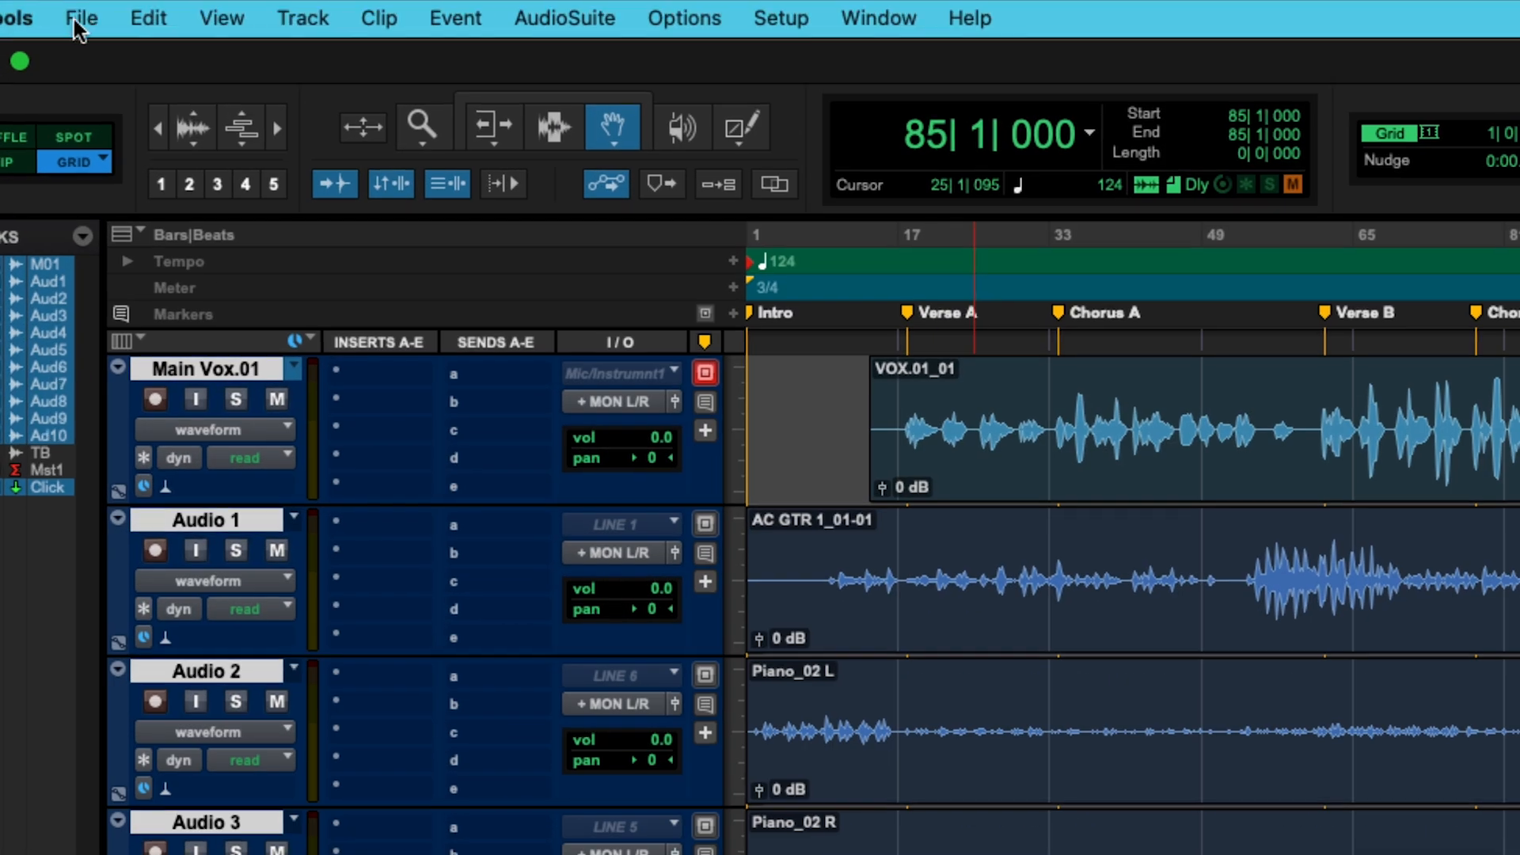
left_click(77, 24)
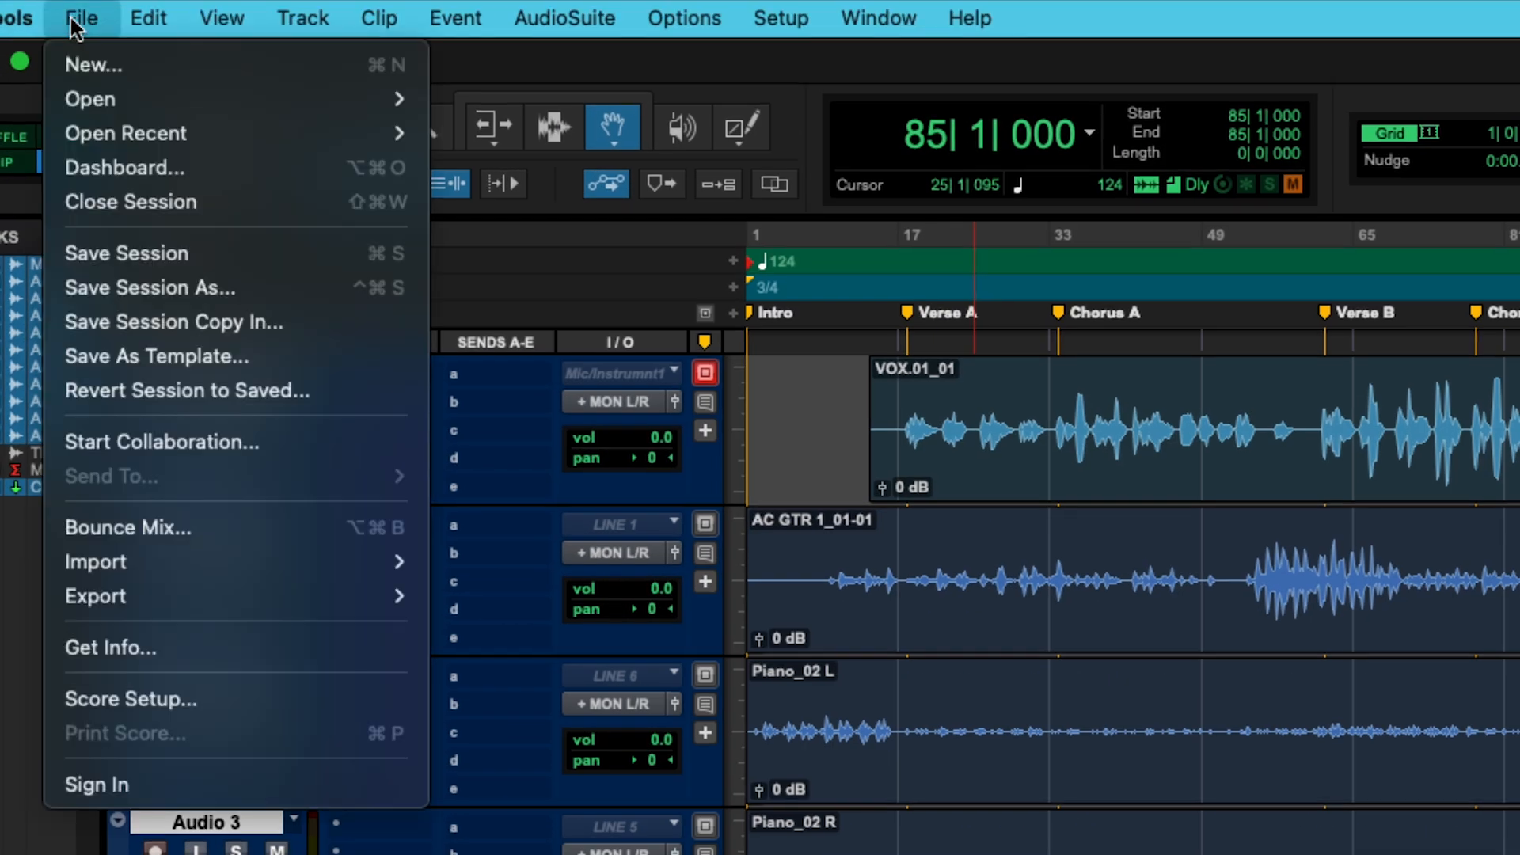
left_click(168, 288)
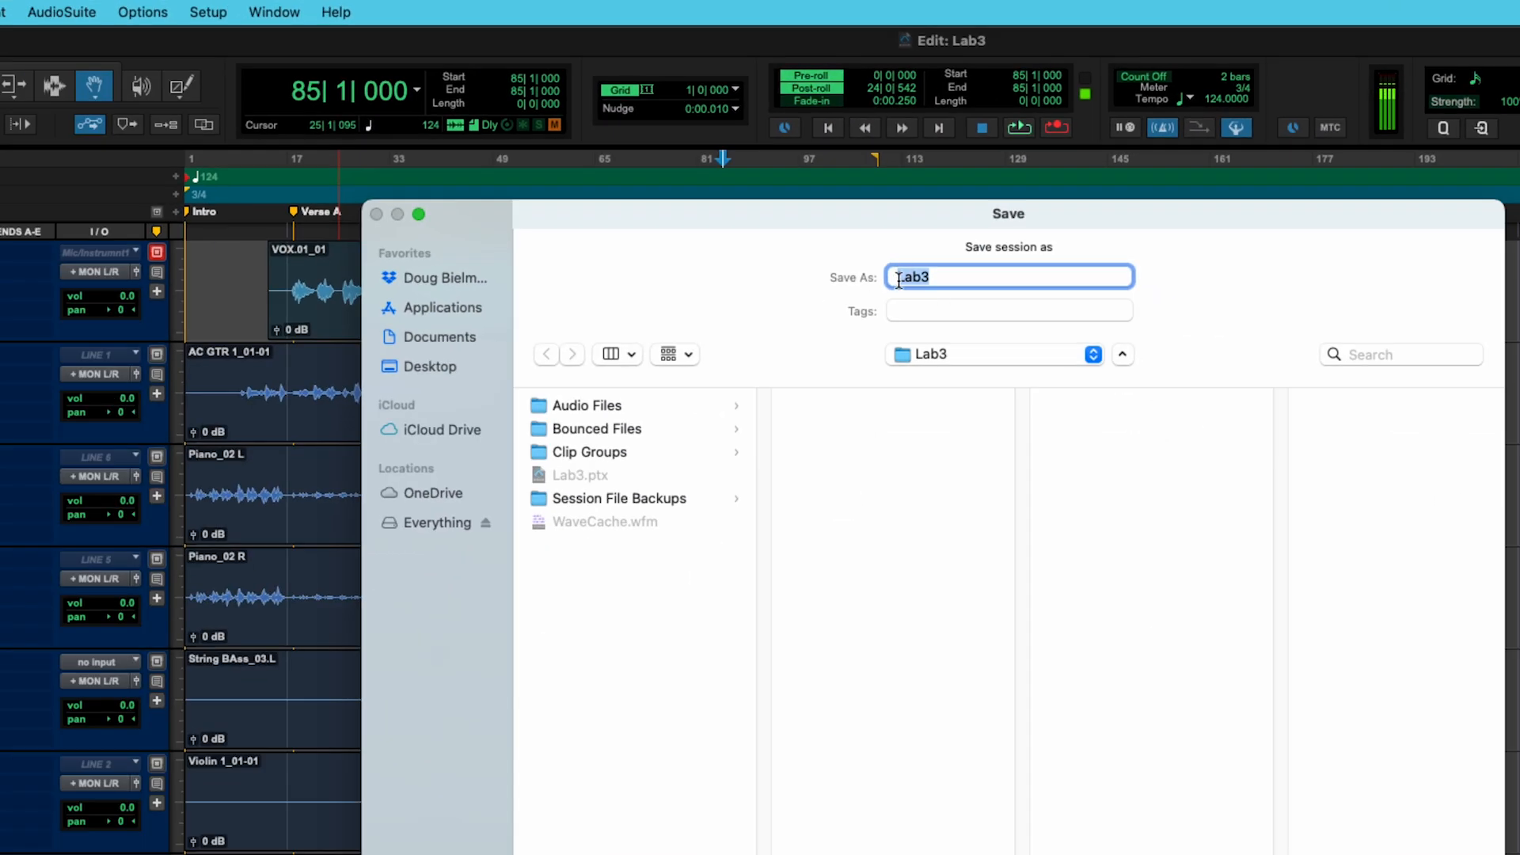
left_click(898, 278)
type("YearMonthDay")
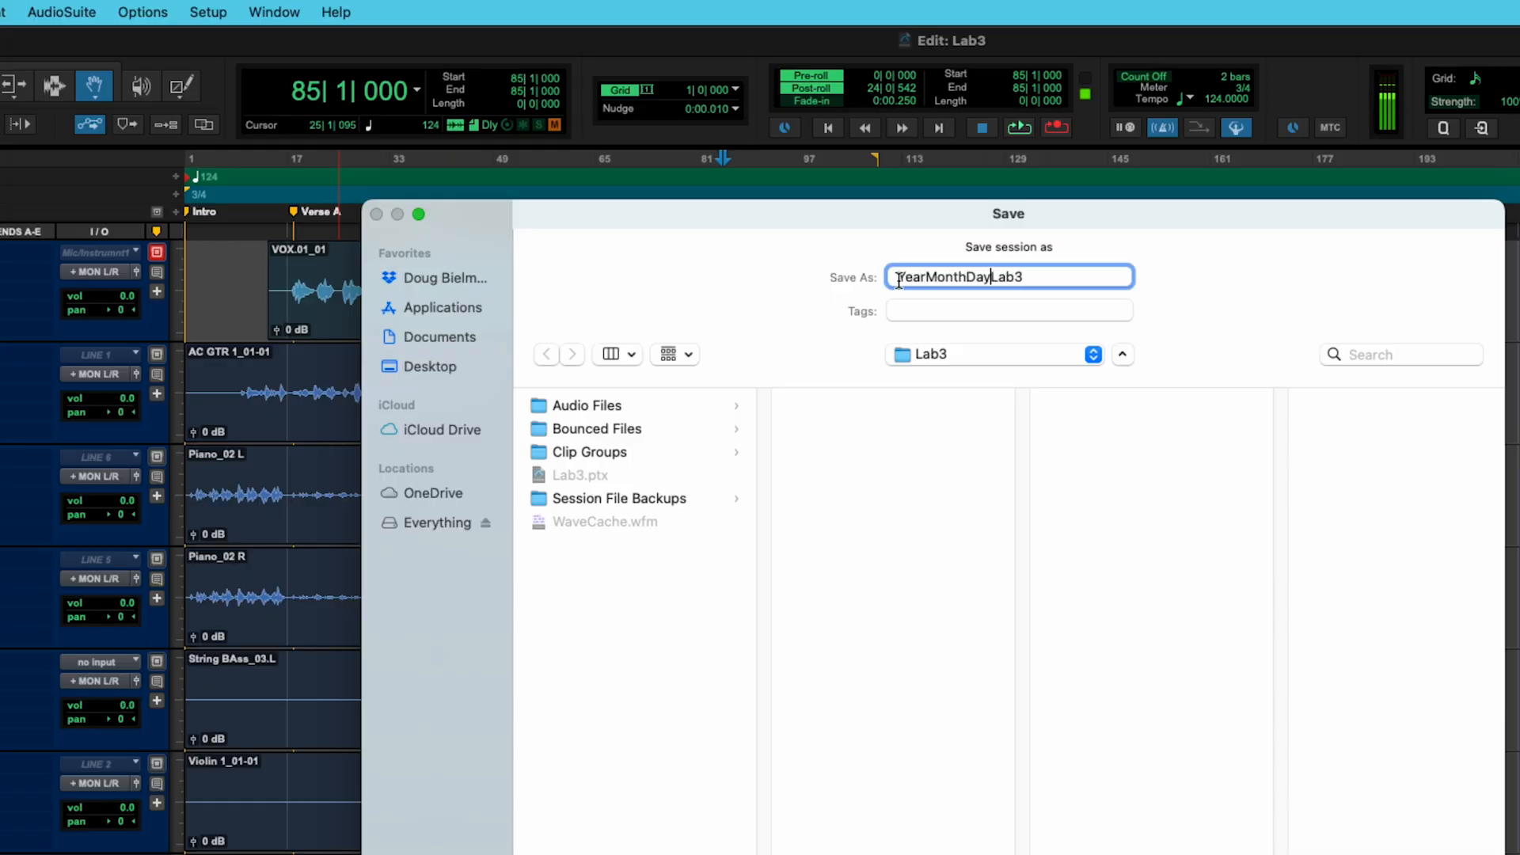
type("_Myname_")
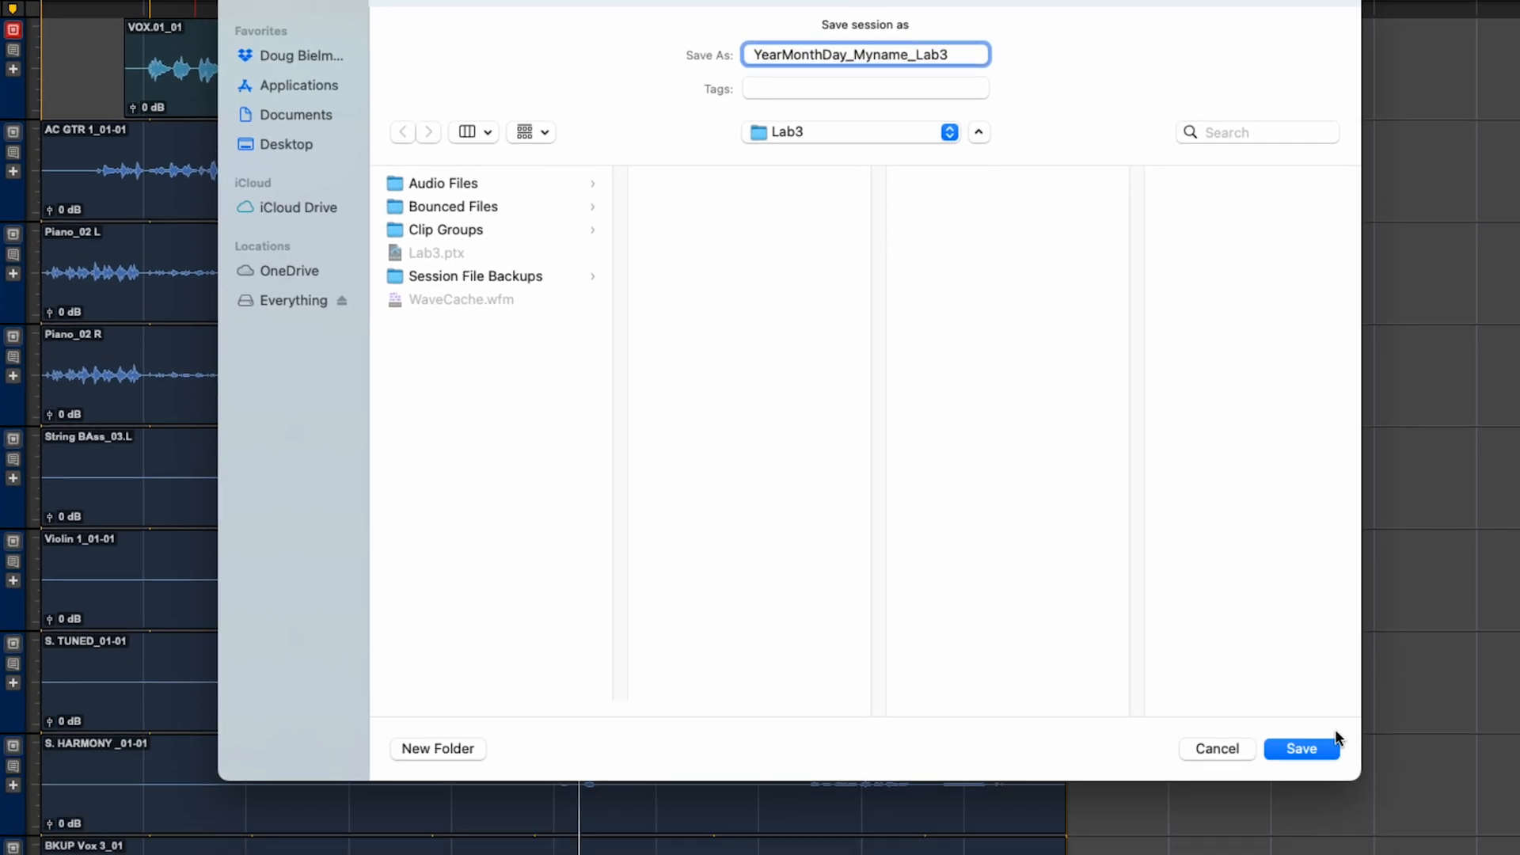
left_click(1306, 749)
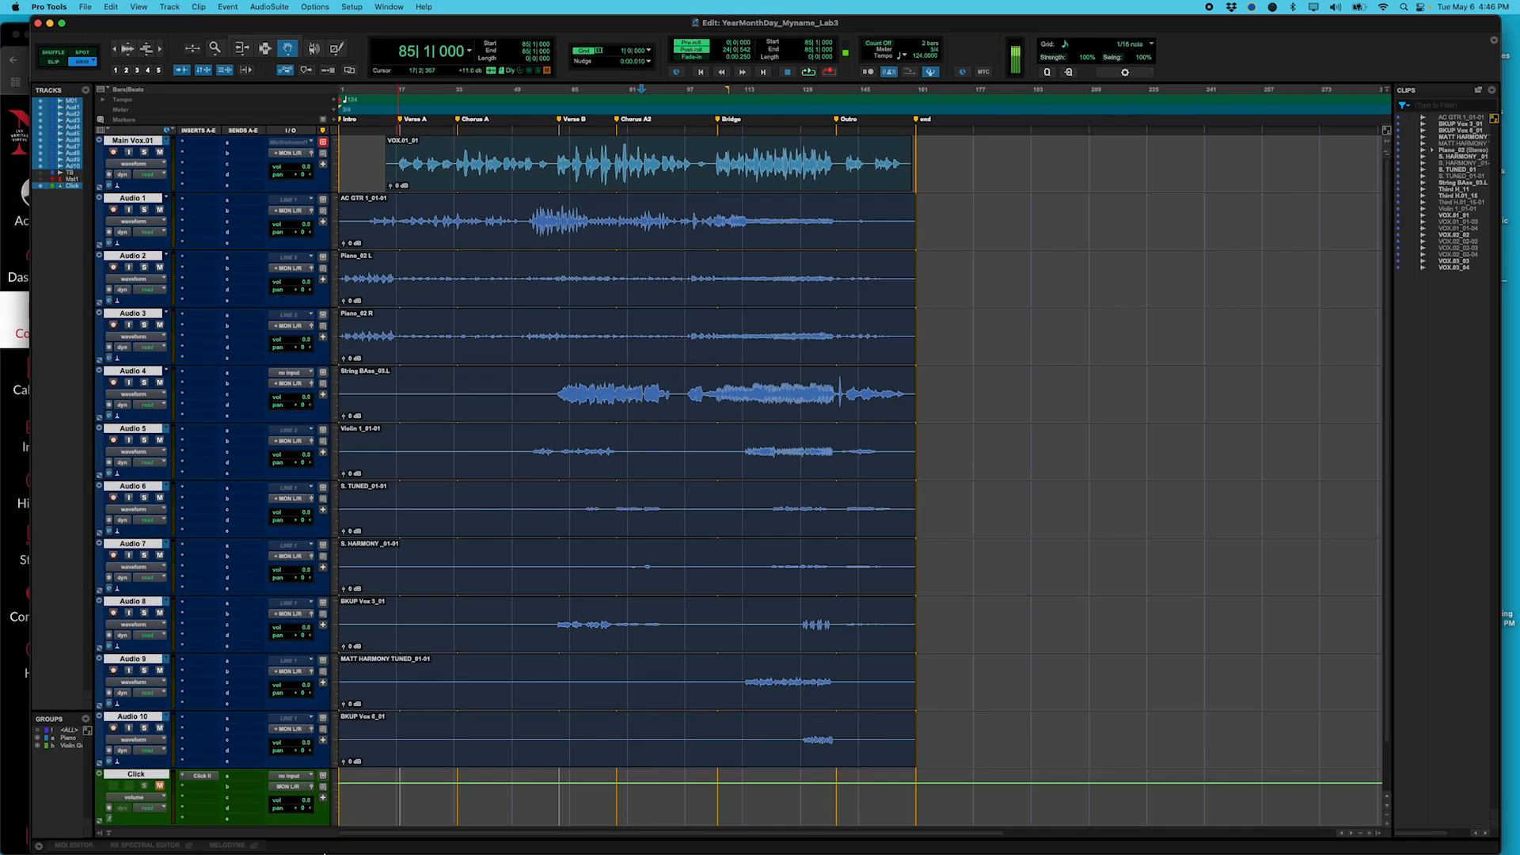
Switch to Chrome and read the Lab 3 instructions on listening to the session, soloing tracks and naming tracks and clips.
mouse_move(190, 847)
left_click(76, 832)
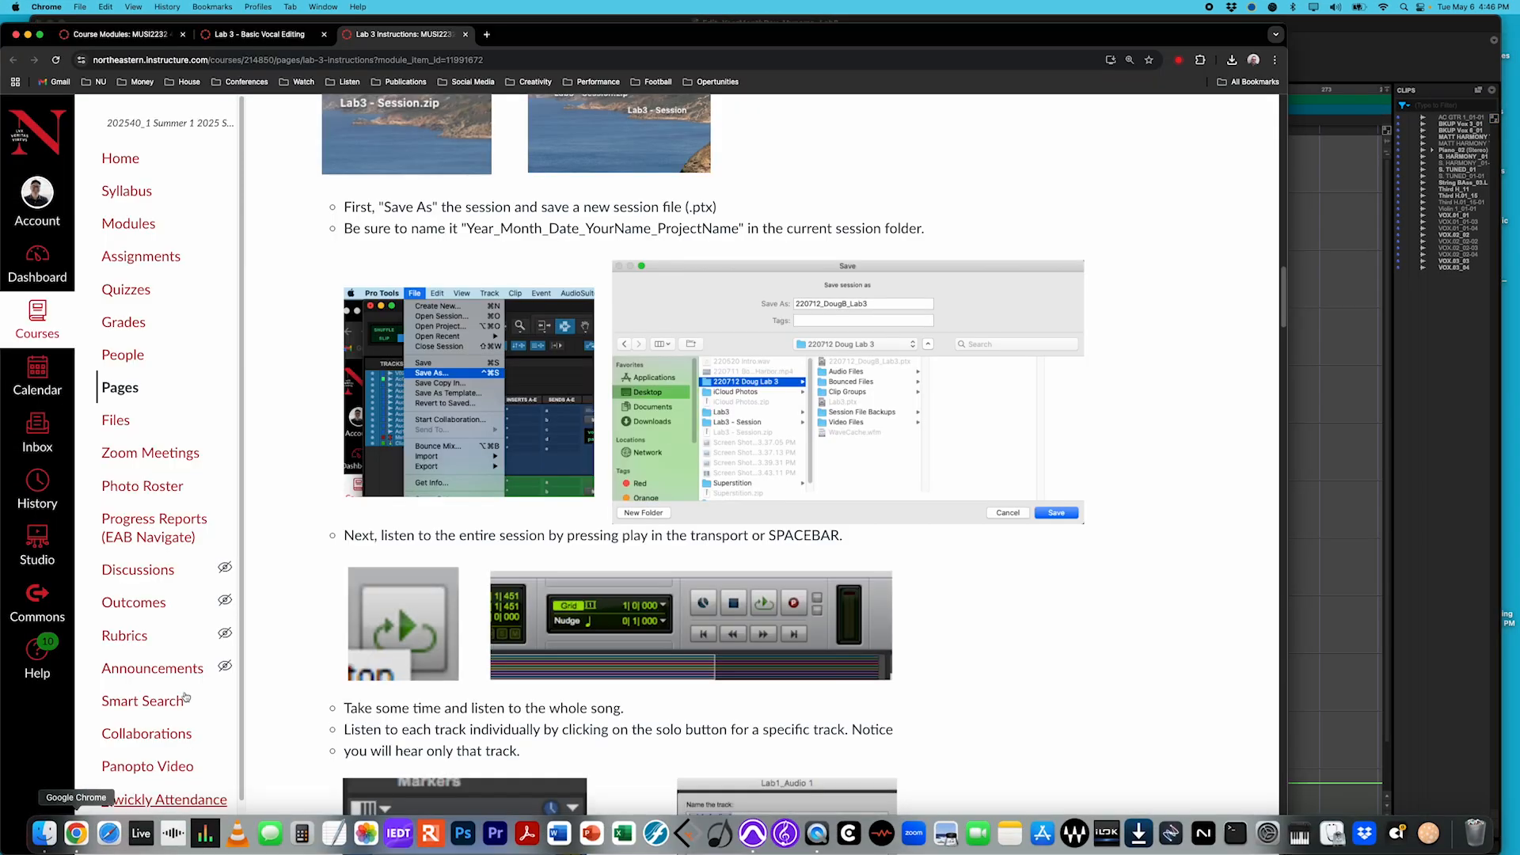
scroll(682, 475, "down", 10)
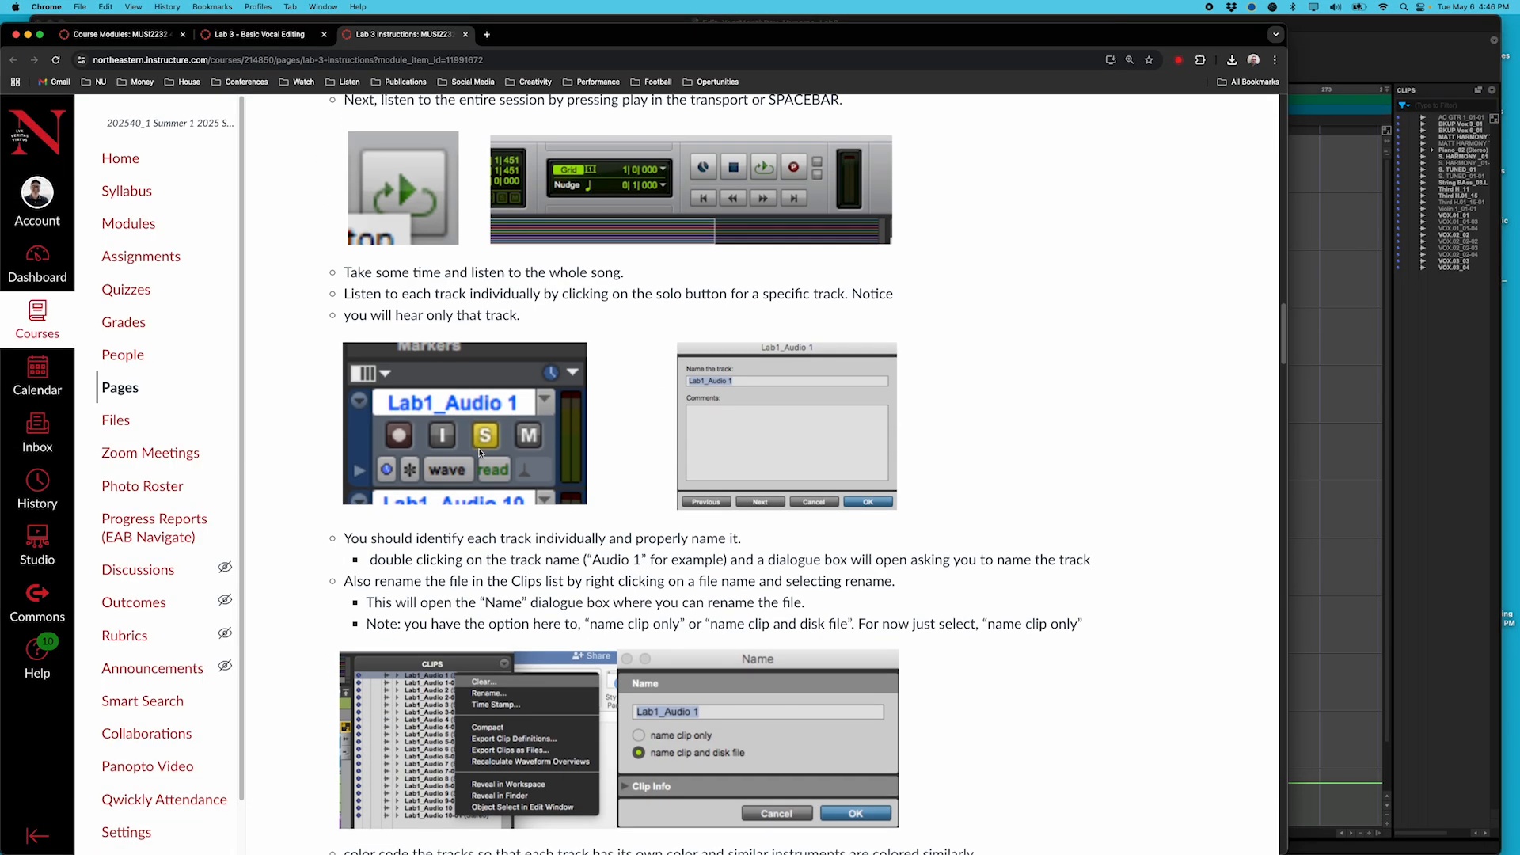
scroll(746, 348, "down", 5)
Switch back to Pro Tools and play the session from the Intro marker for a while.
left_click(1361, 42)
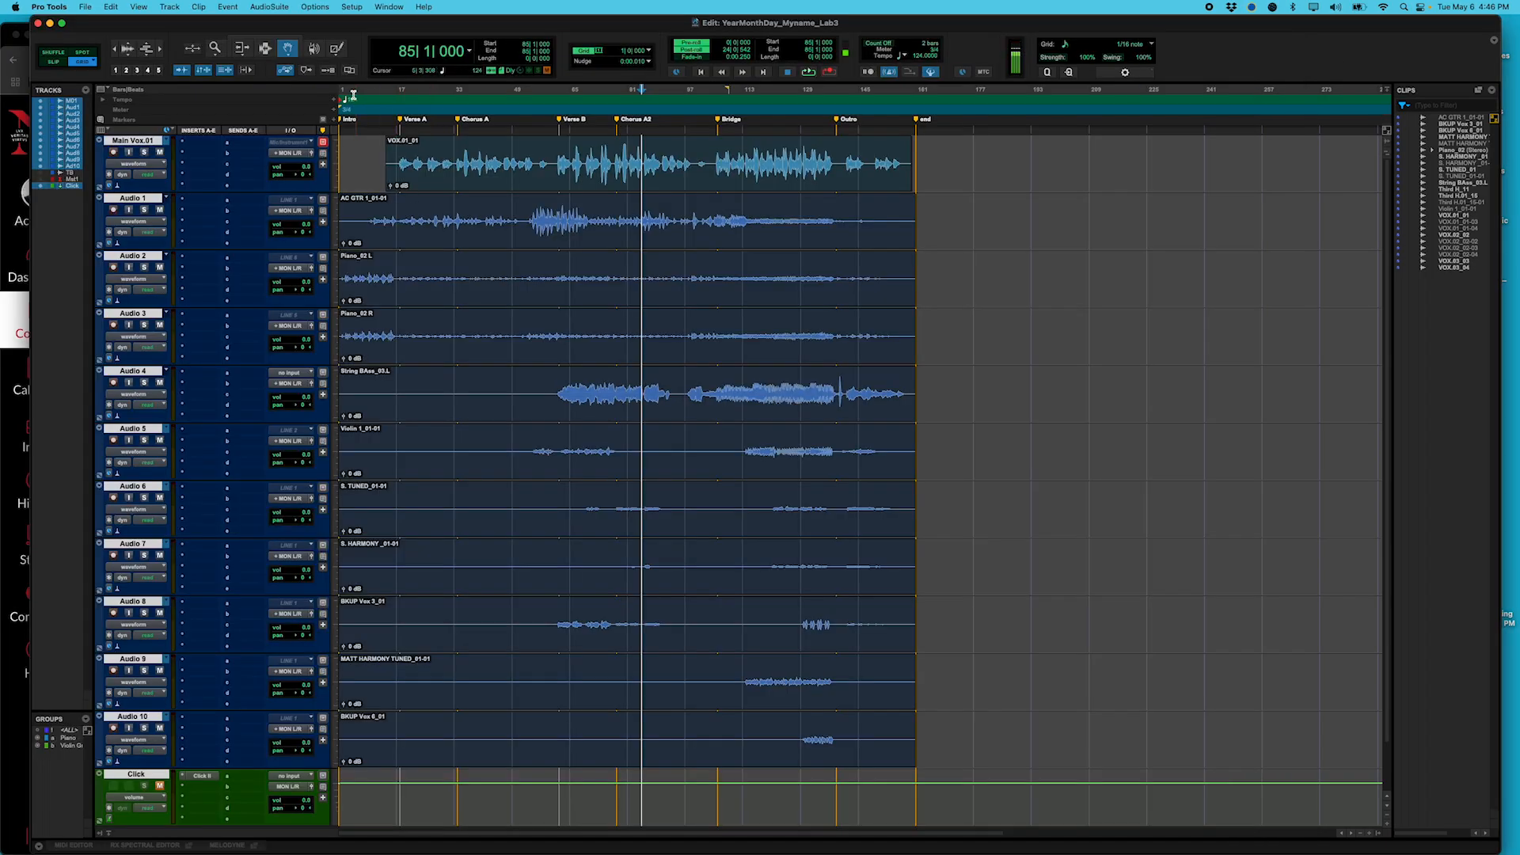
left_click(342, 118)
key("space")
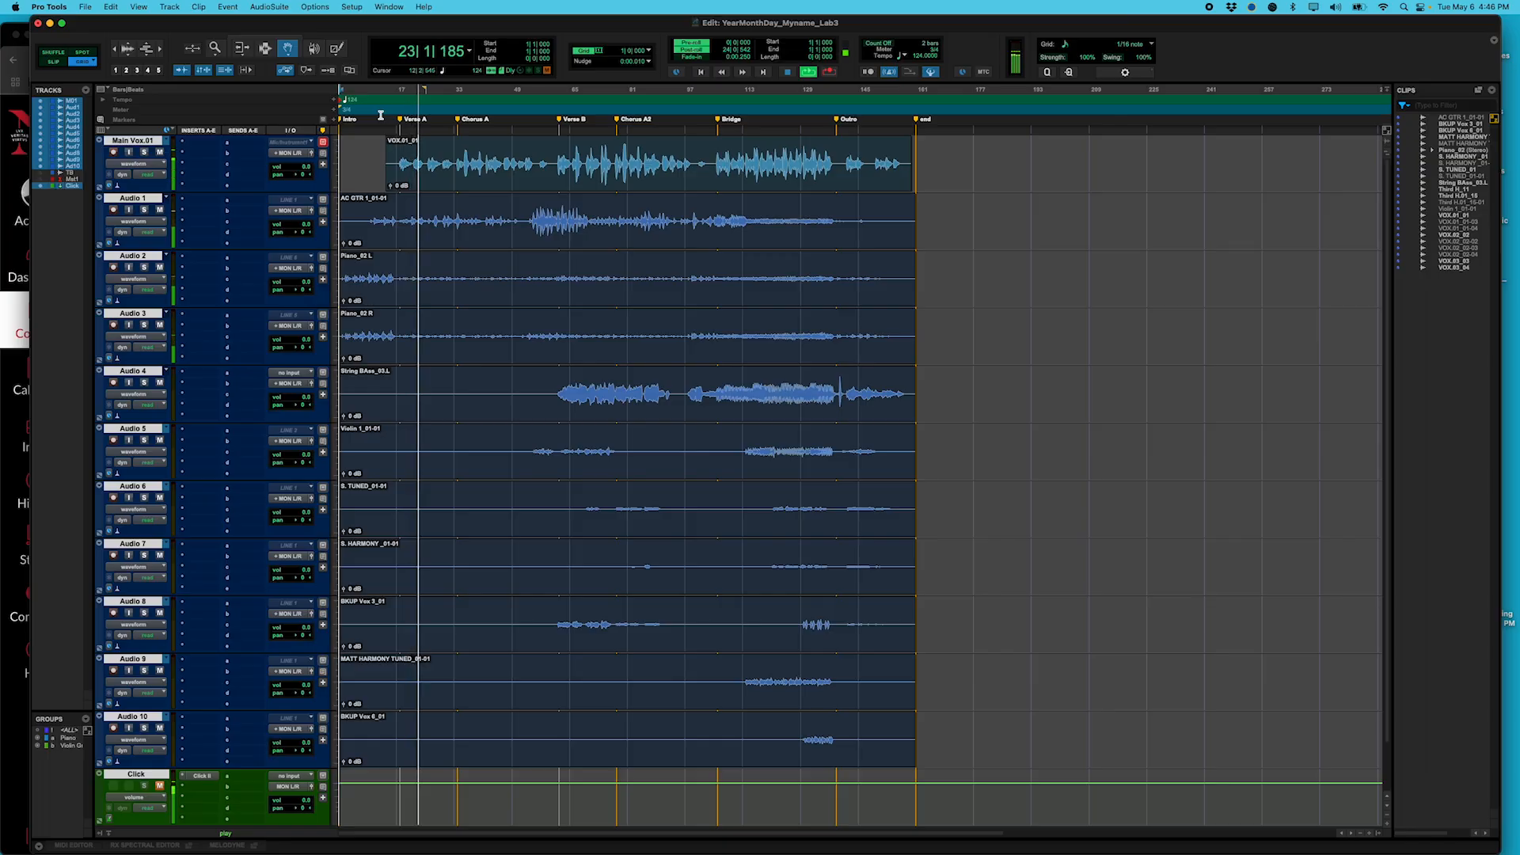
key("space")
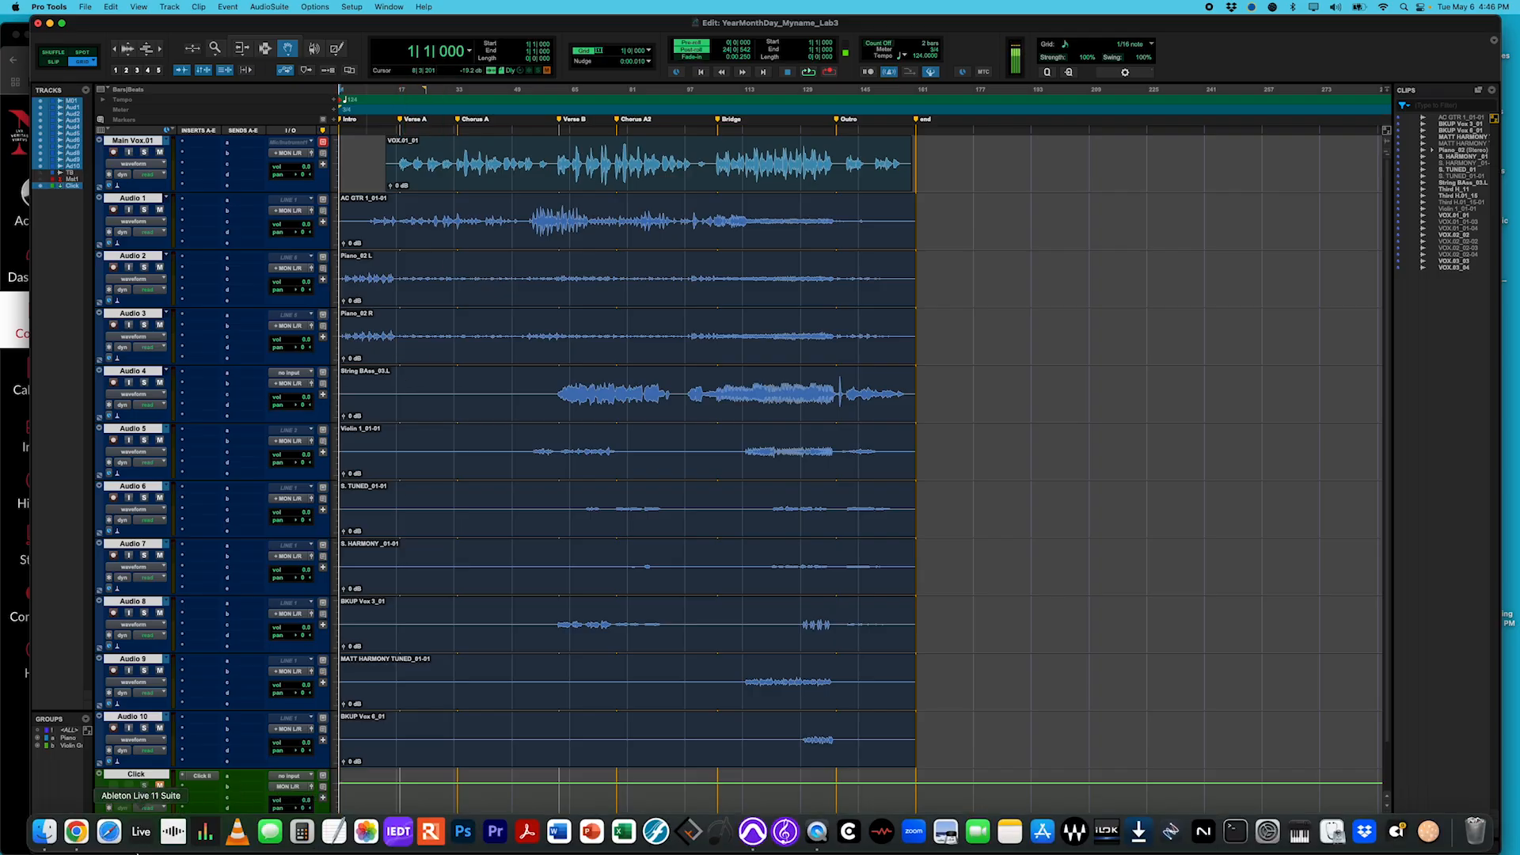
Reread the Lab 3 notes on naming tracks and clips in Chrome, and return to Pro Tools.
left_click(88, 841)
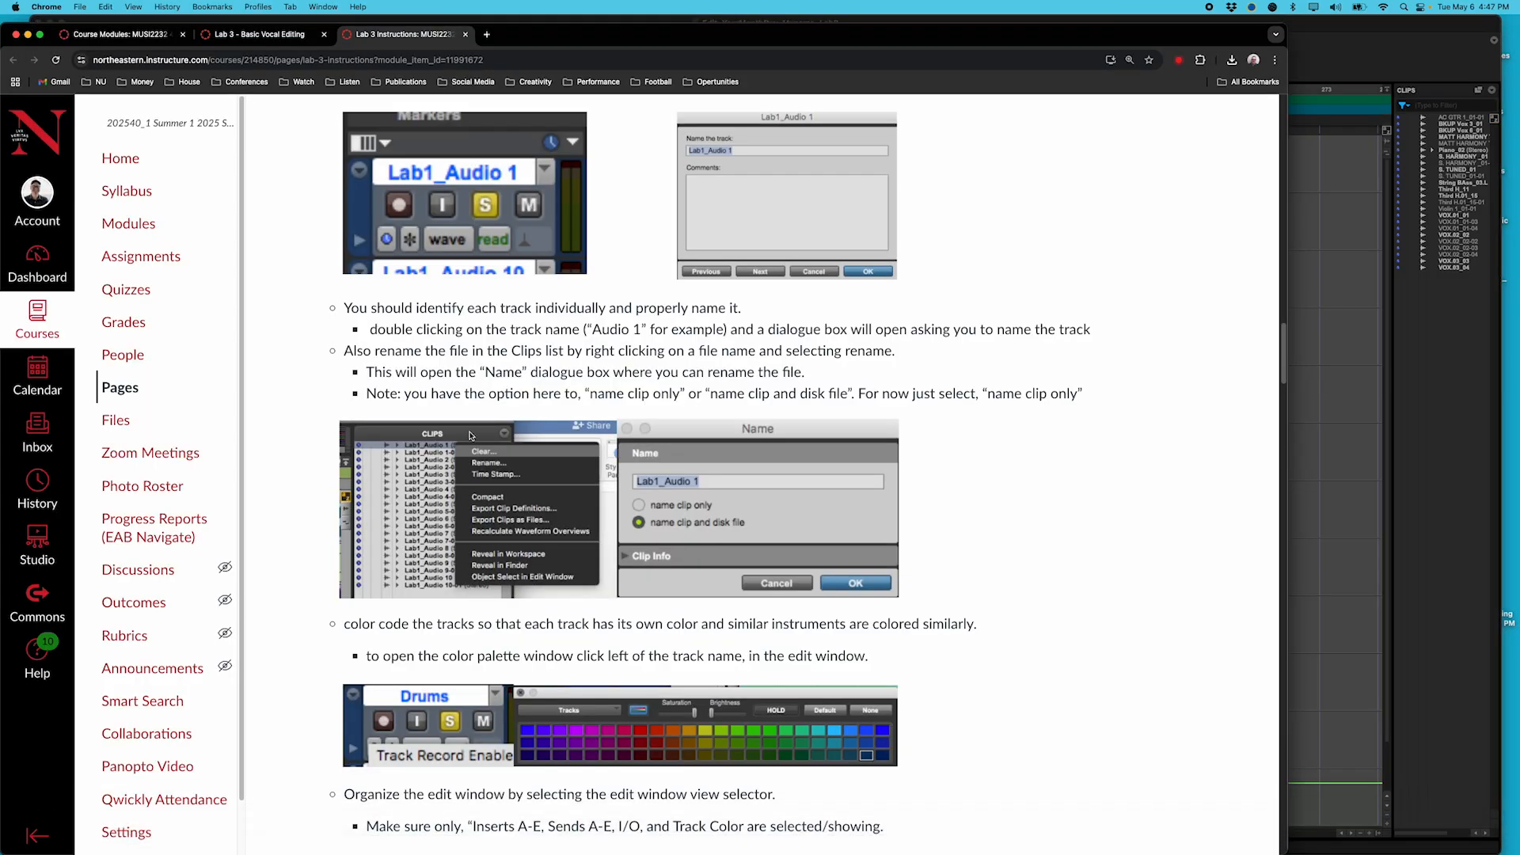
scroll(470, 435, "down", 2)
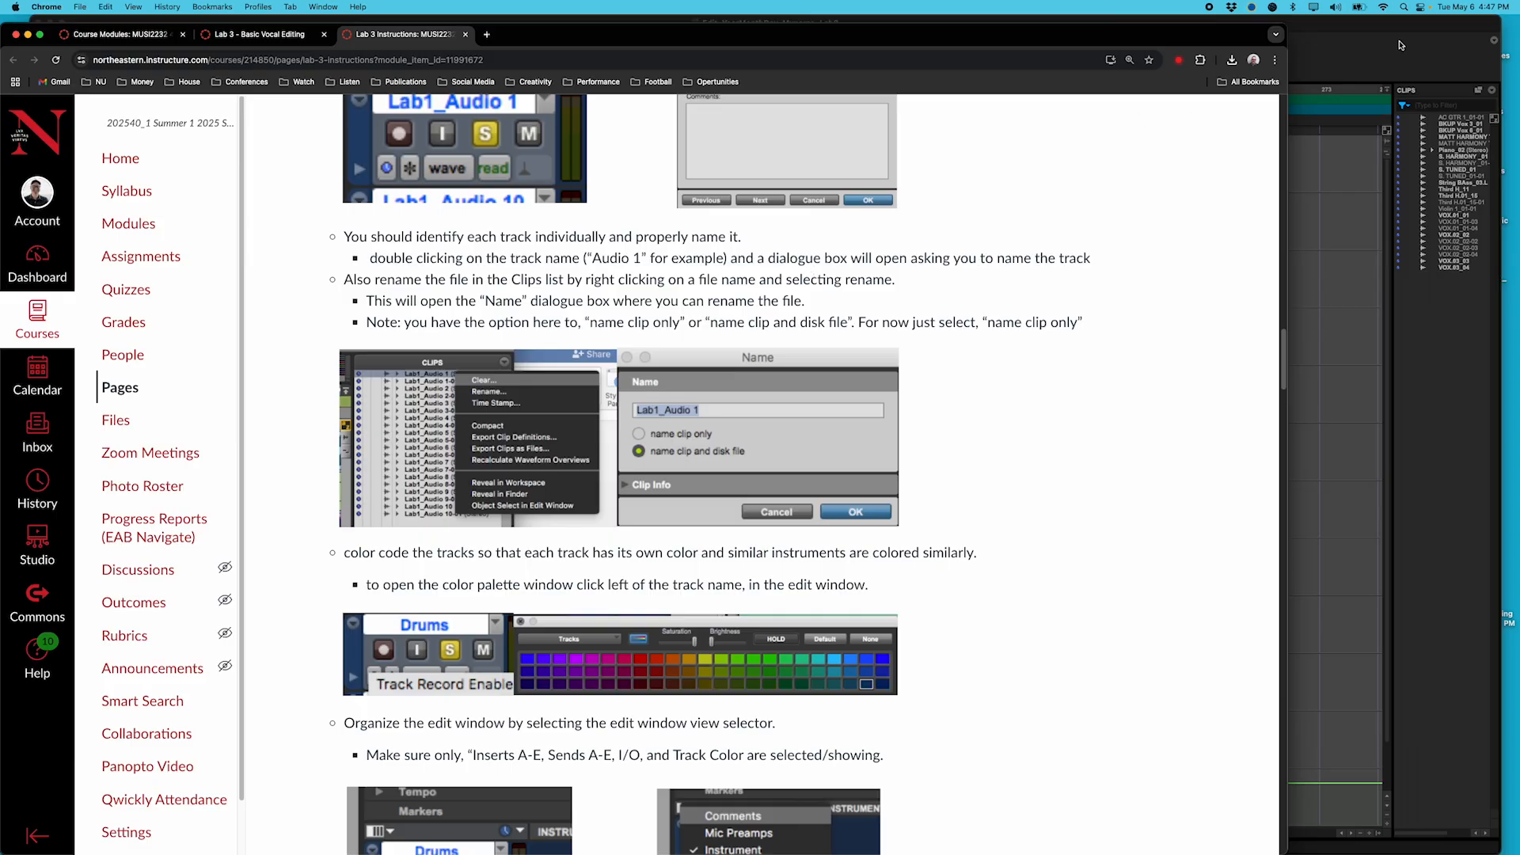
left_click(1402, 46)
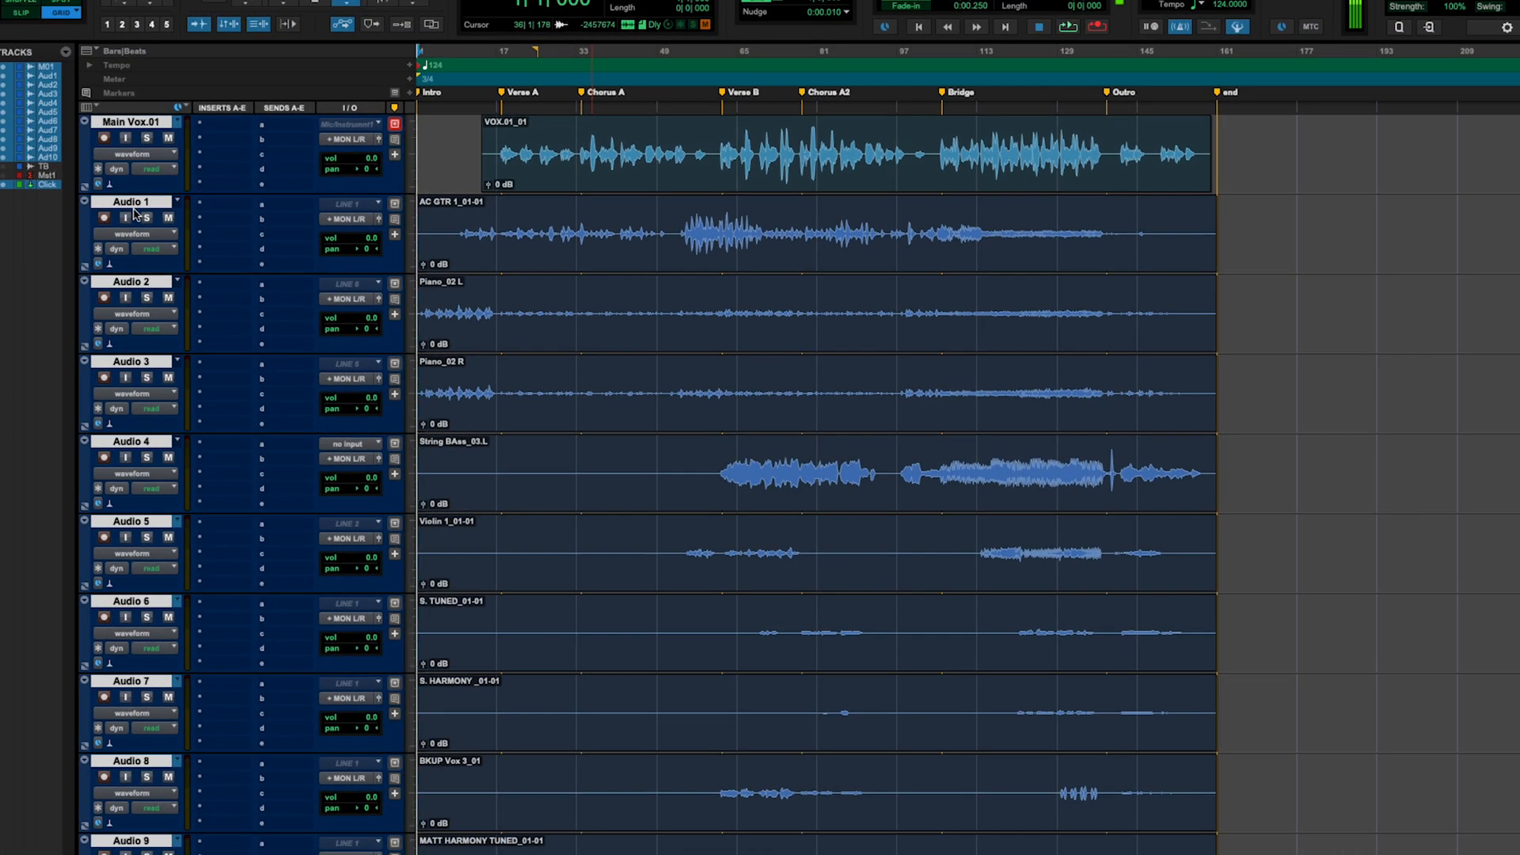
Solo the Audio 1 track and listen to it from bar 13.
scroll(135, 212, "down", 1)
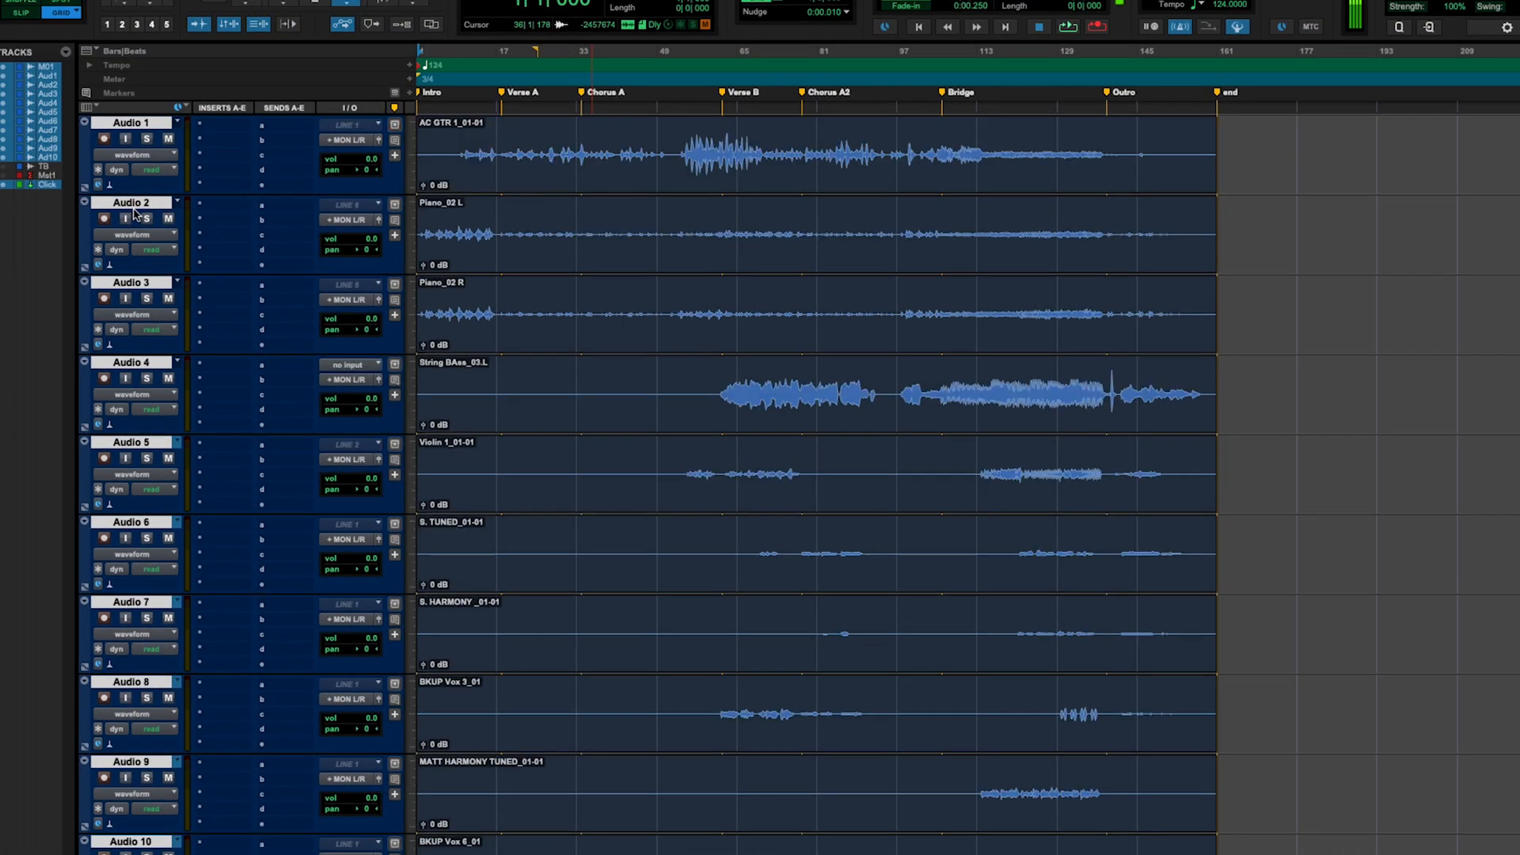
scroll(134, 213, "up", 1)
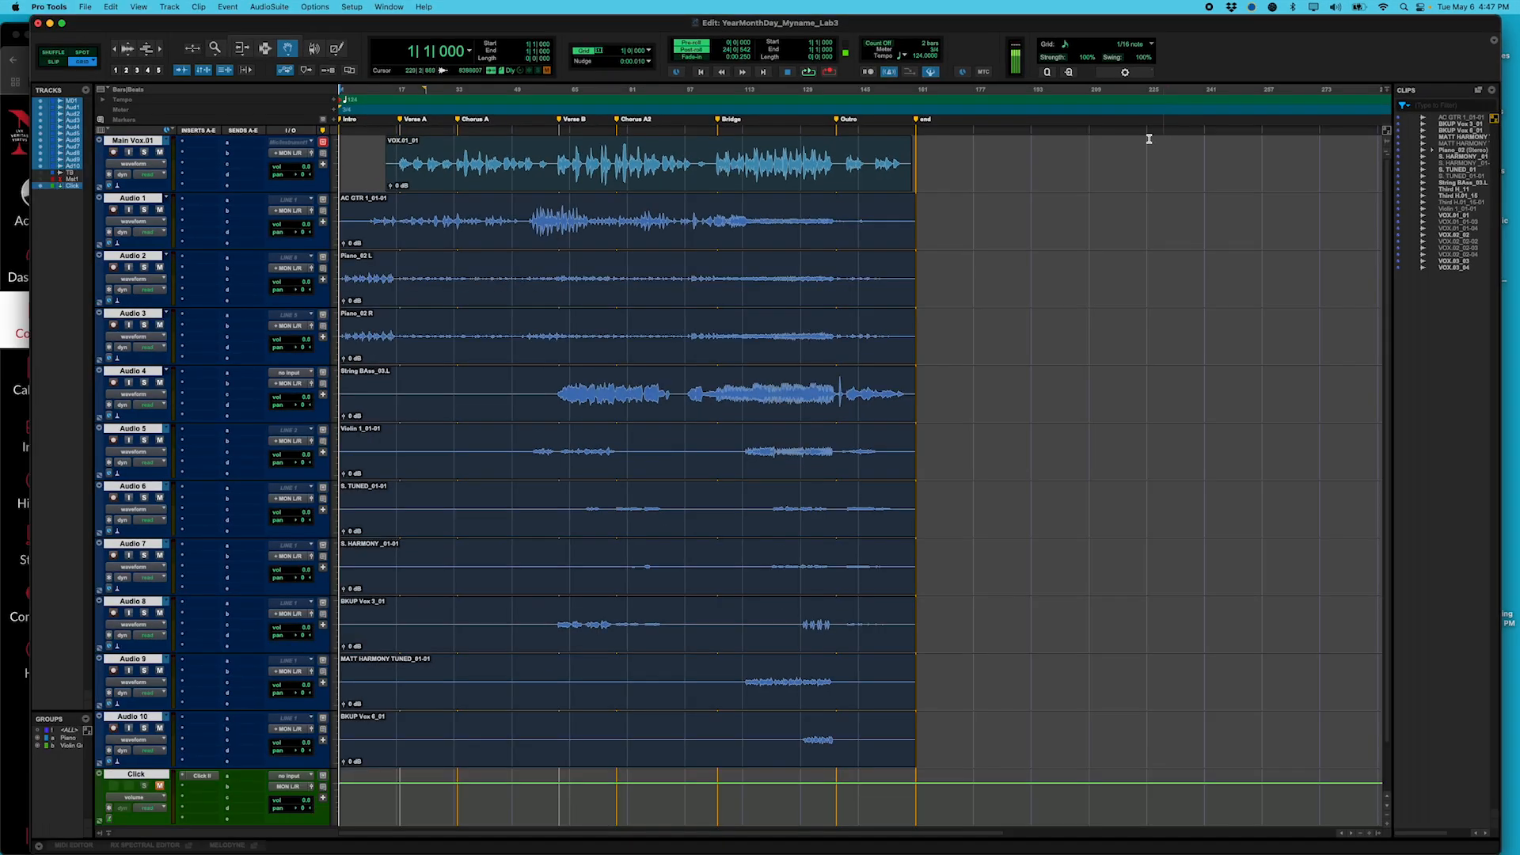
left_click(145, 210)
left_click(383, 103)
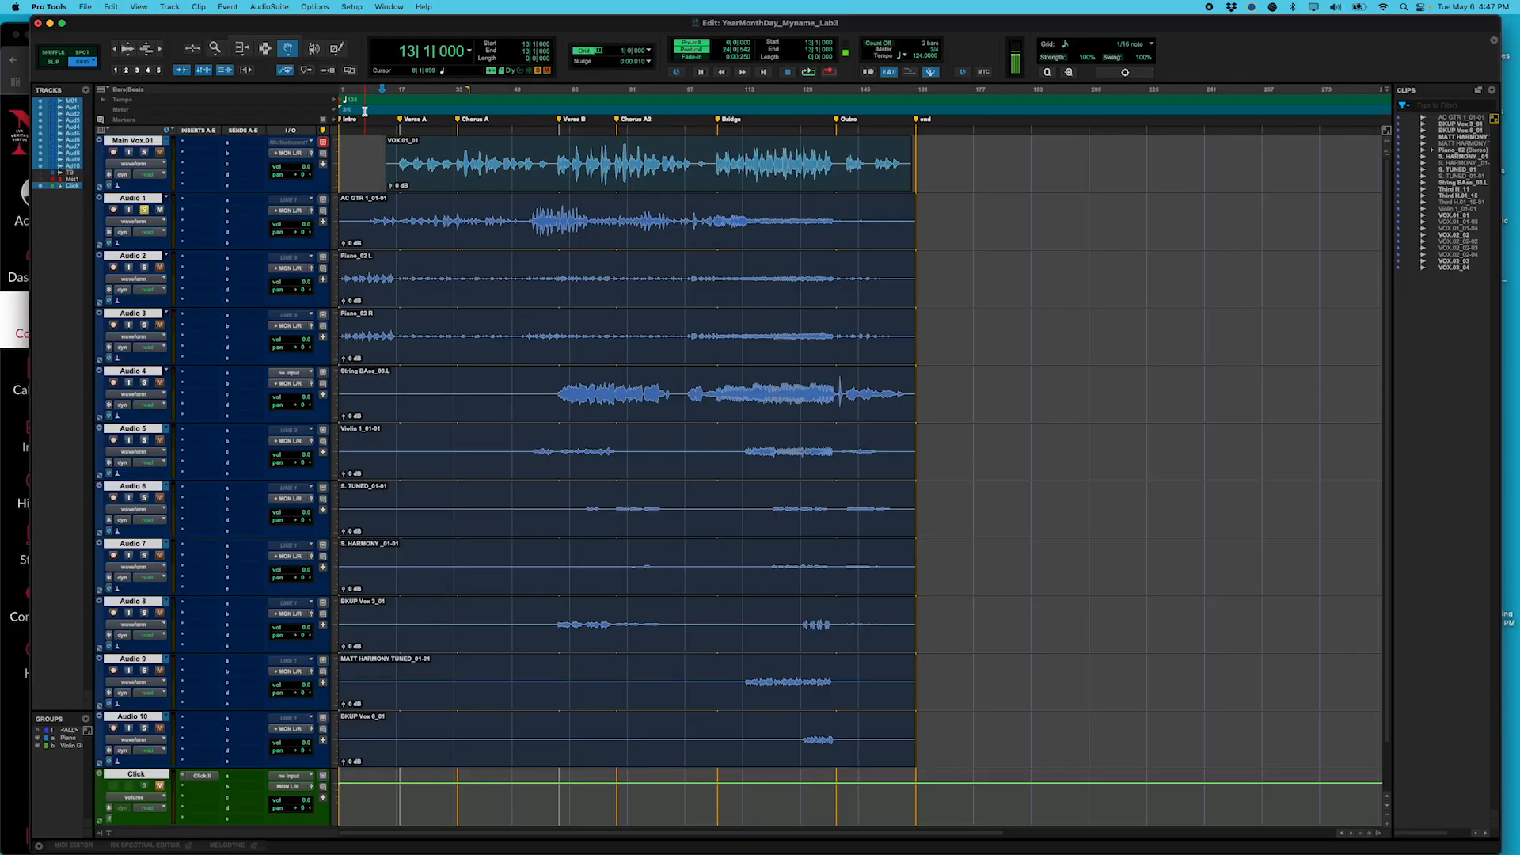
key("space")
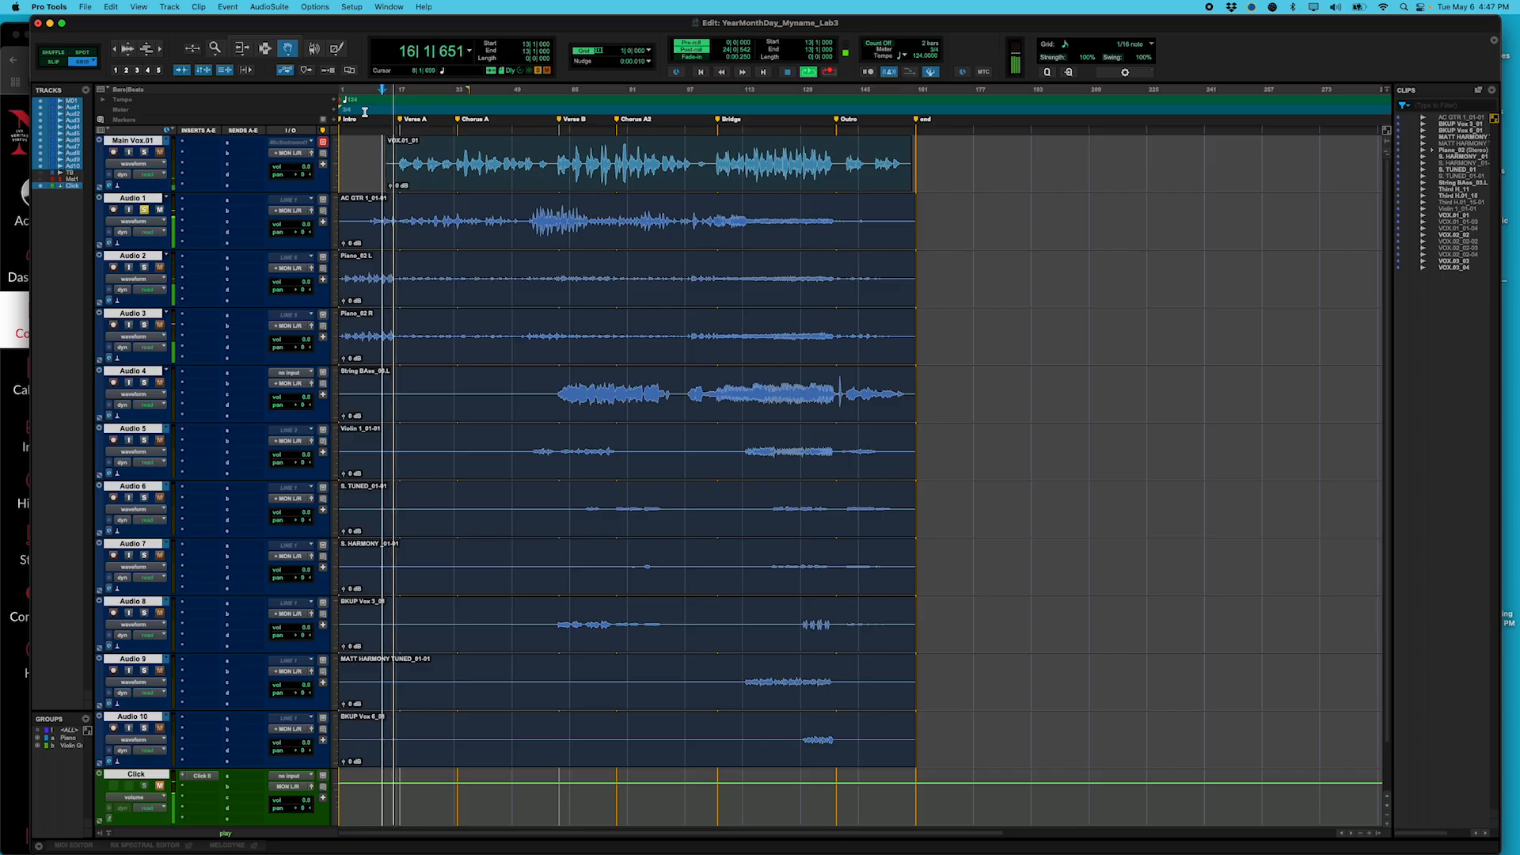
key("space")
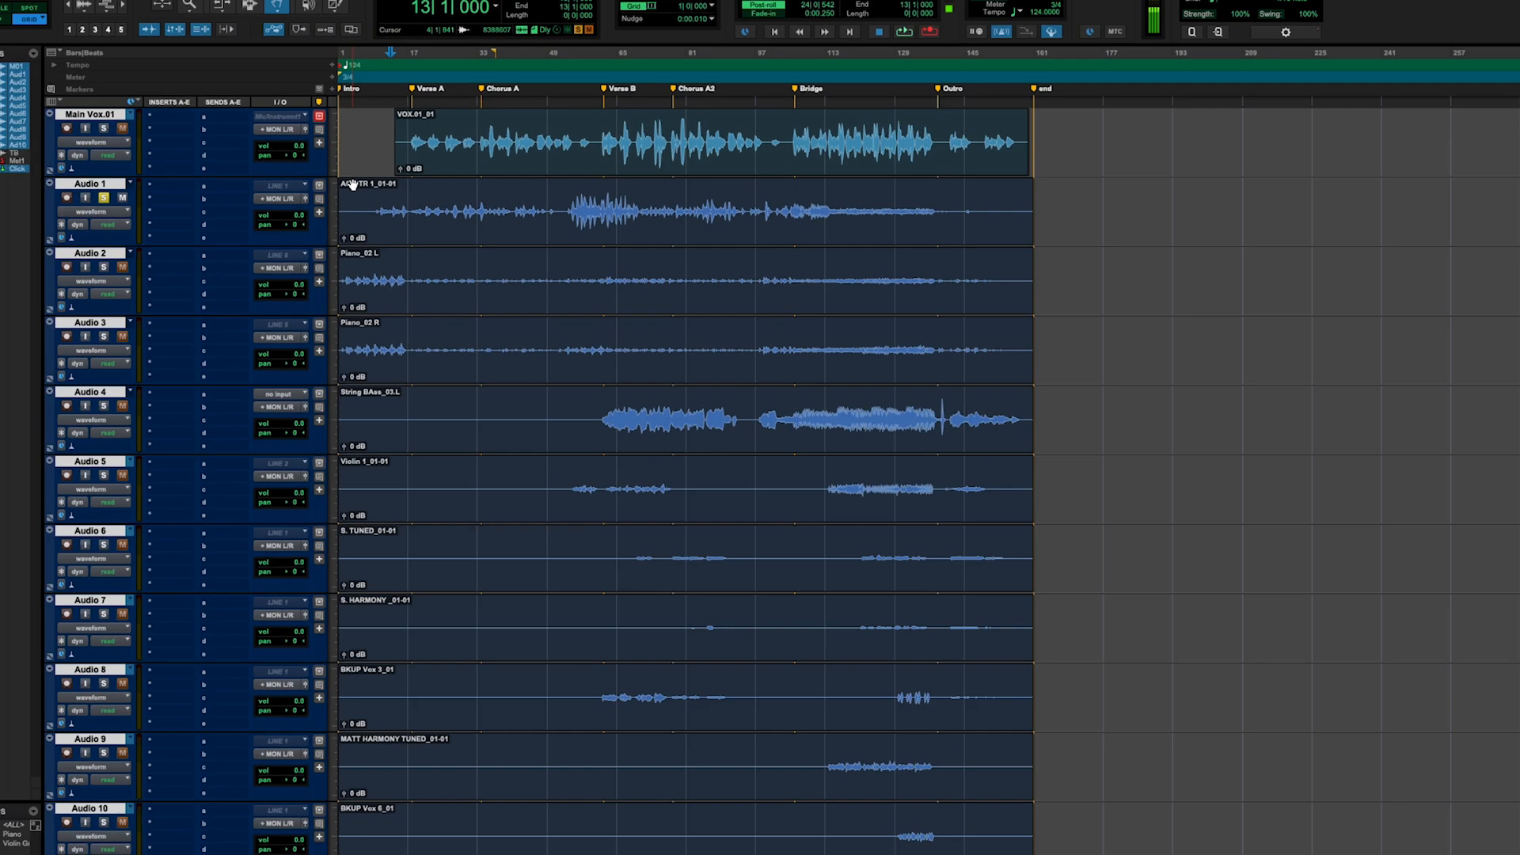
Rename the Audio 1 track as AC GTR.
double_click(99, 184)
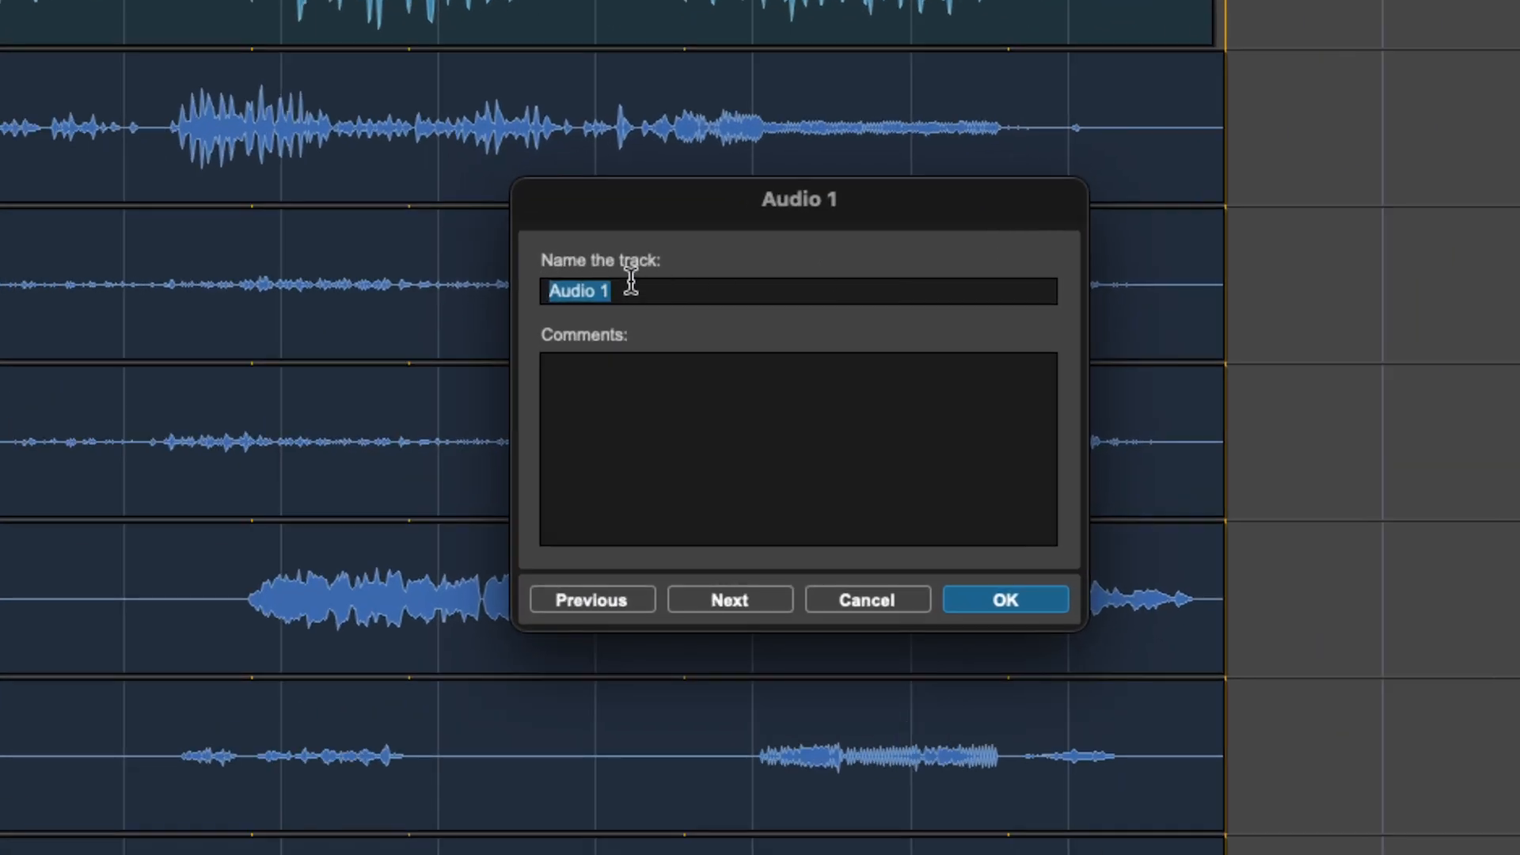
type("AC GTR")
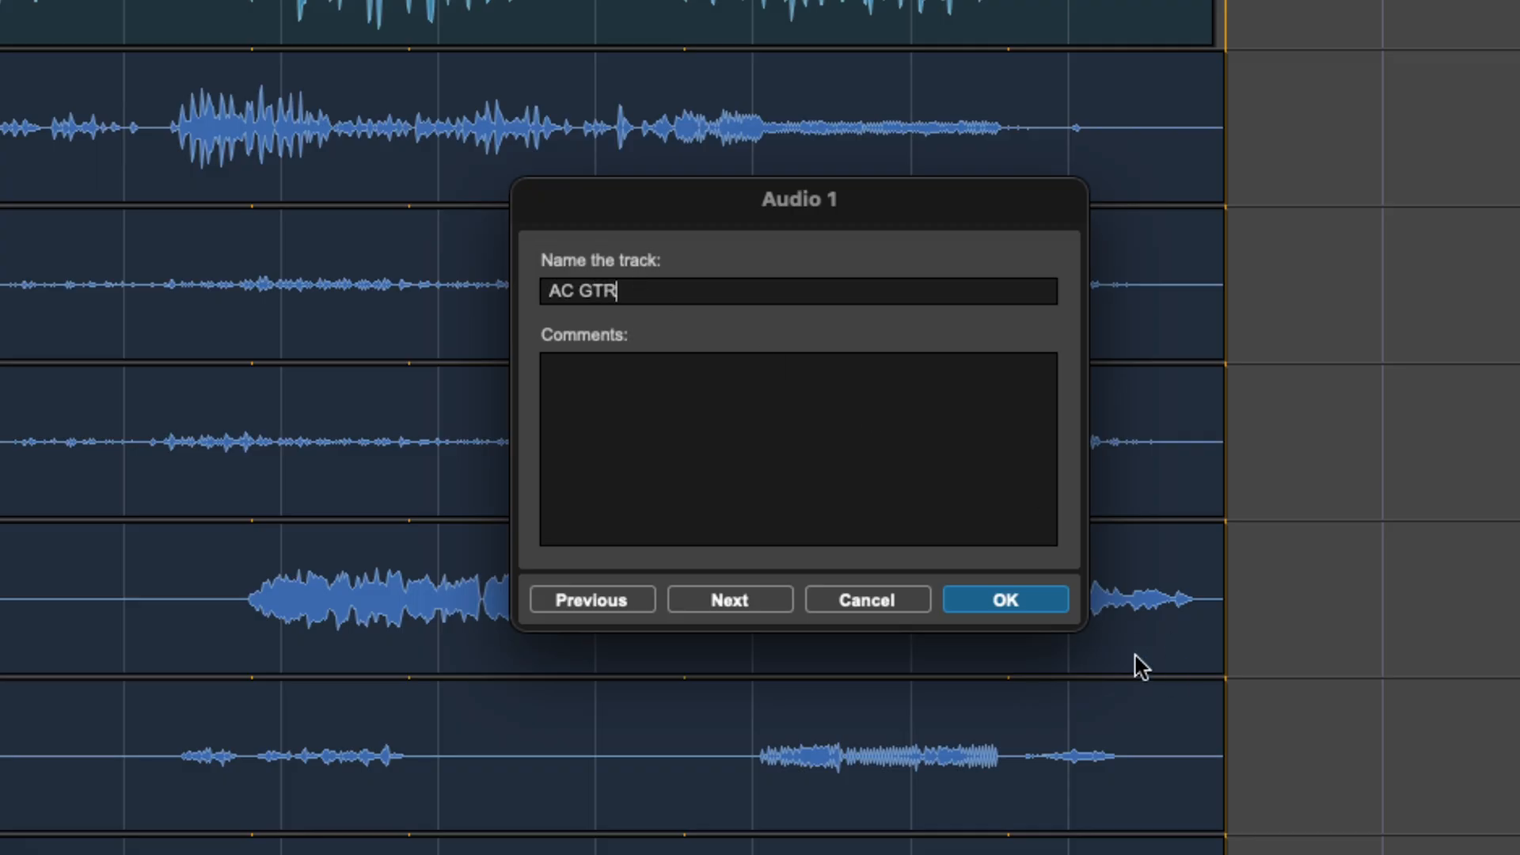
left_click(1022, 608)
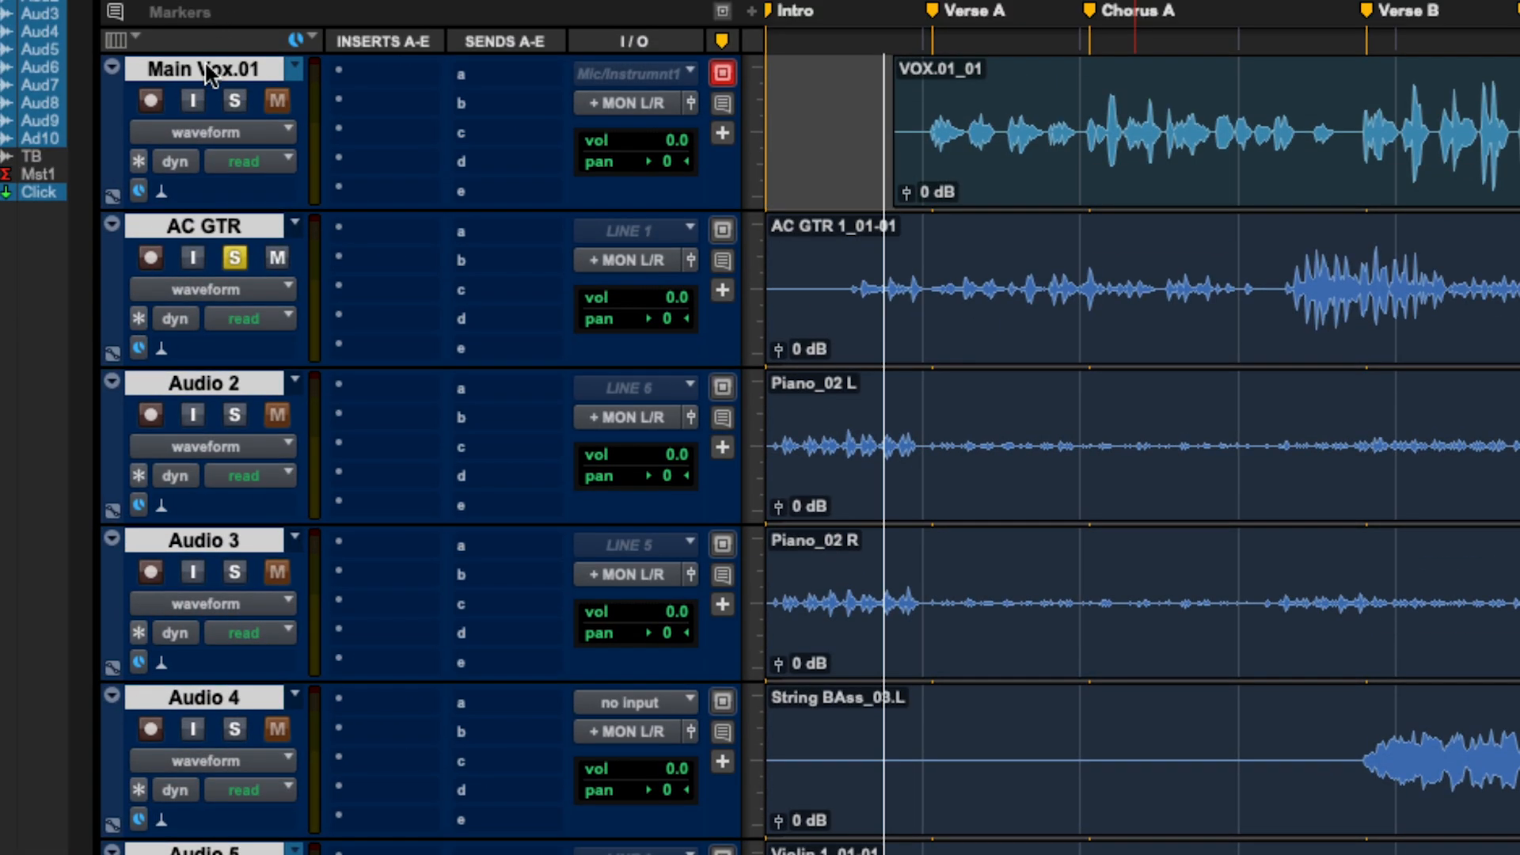
Rename the Audio 2 track as PianoL and the Audio 3 track as Piano R.
left_click(838, 303)
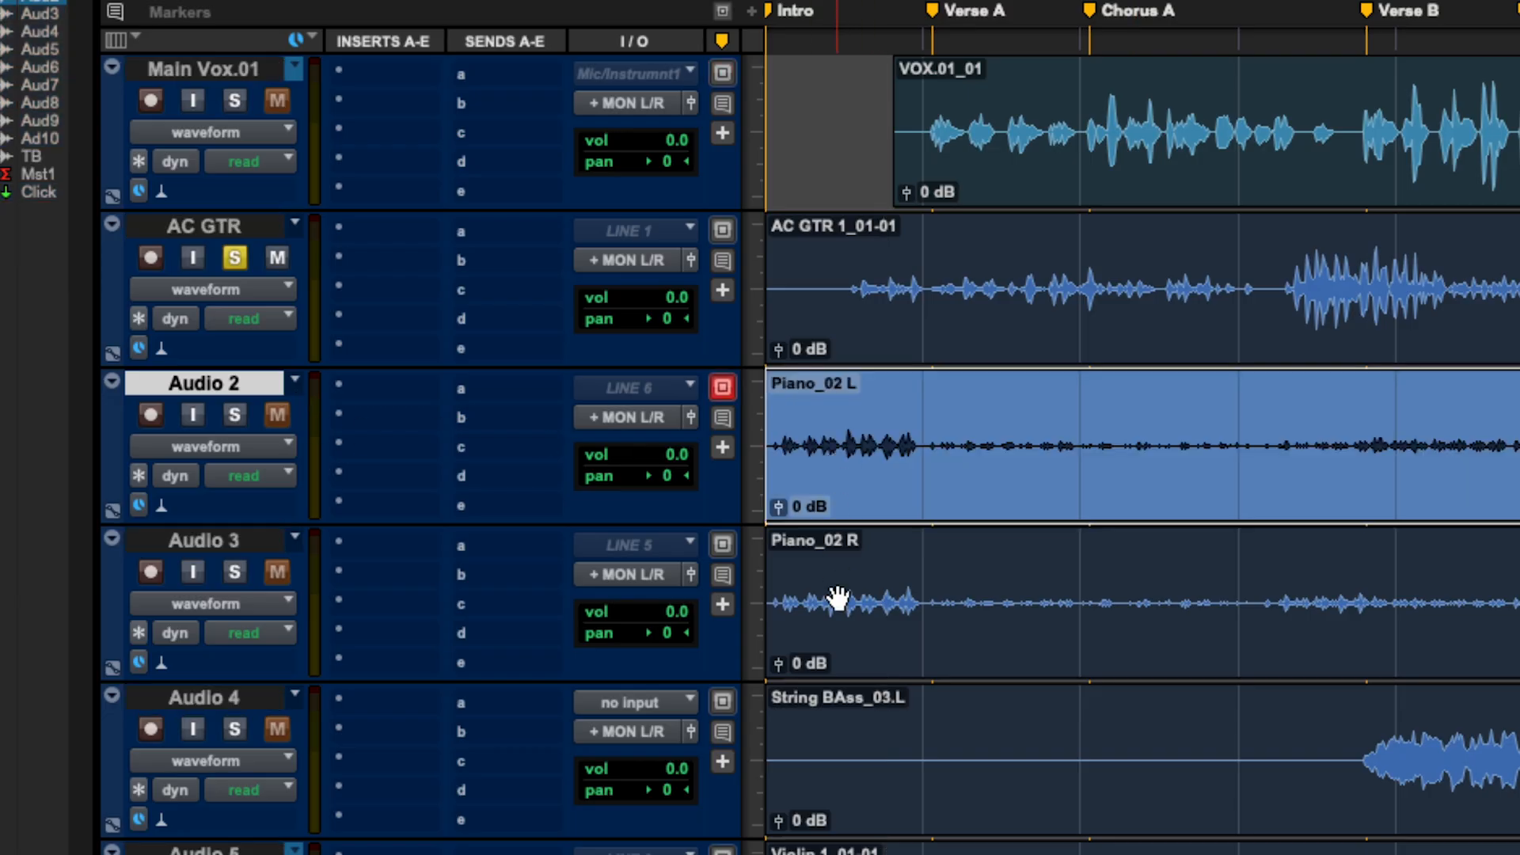
left_click(830, 602)
left_click(187, 384)
type("PianoL")
type("Piano R")
key("Return")
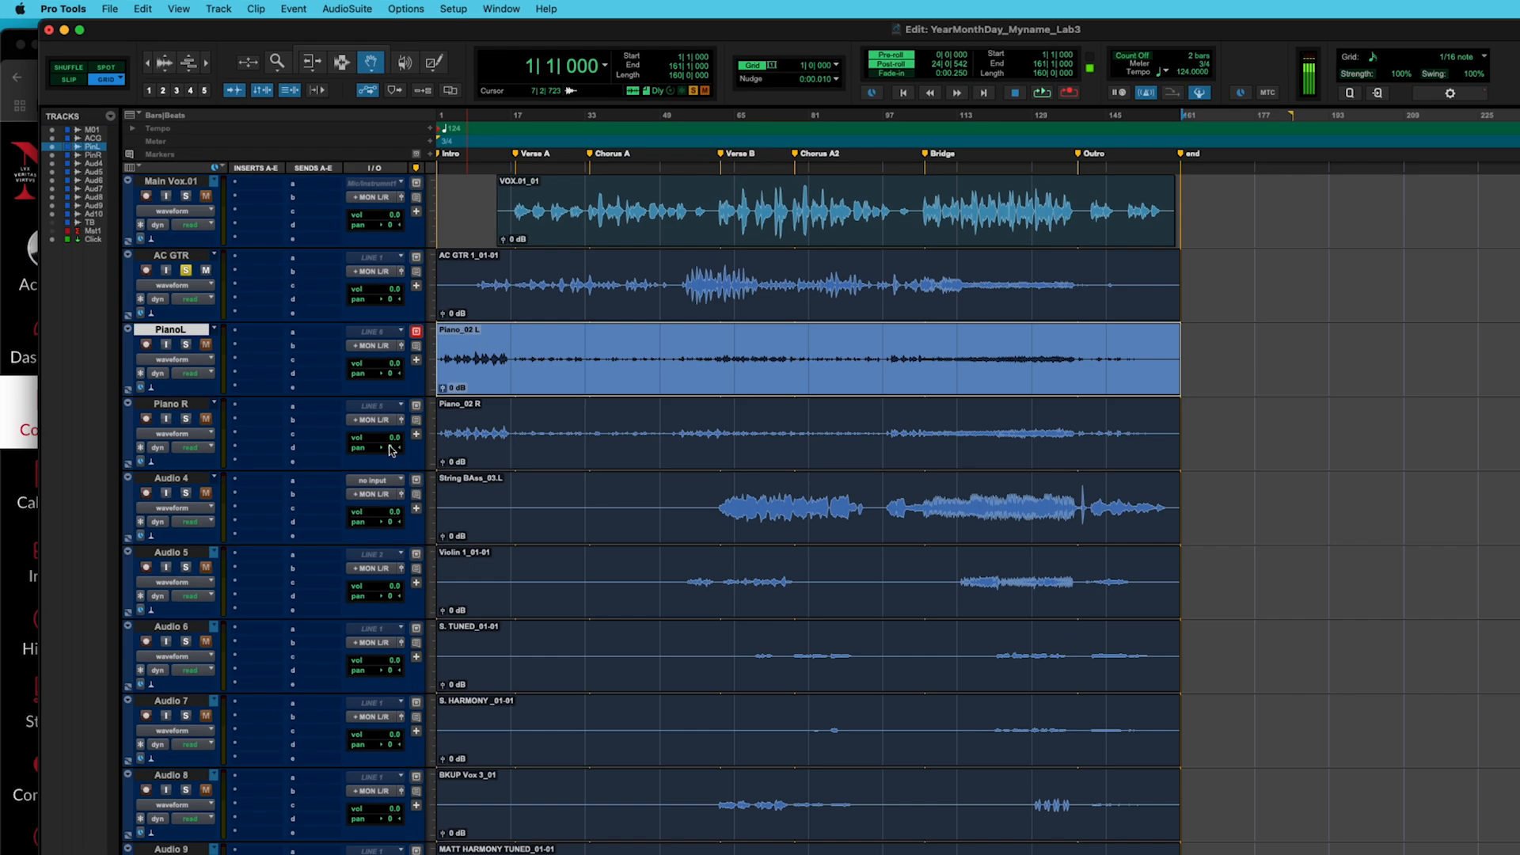
Rename the Audio 4 track as String Bass and the Audio 5 track as Violin.
double_click(182, 478)
type("String Bass")
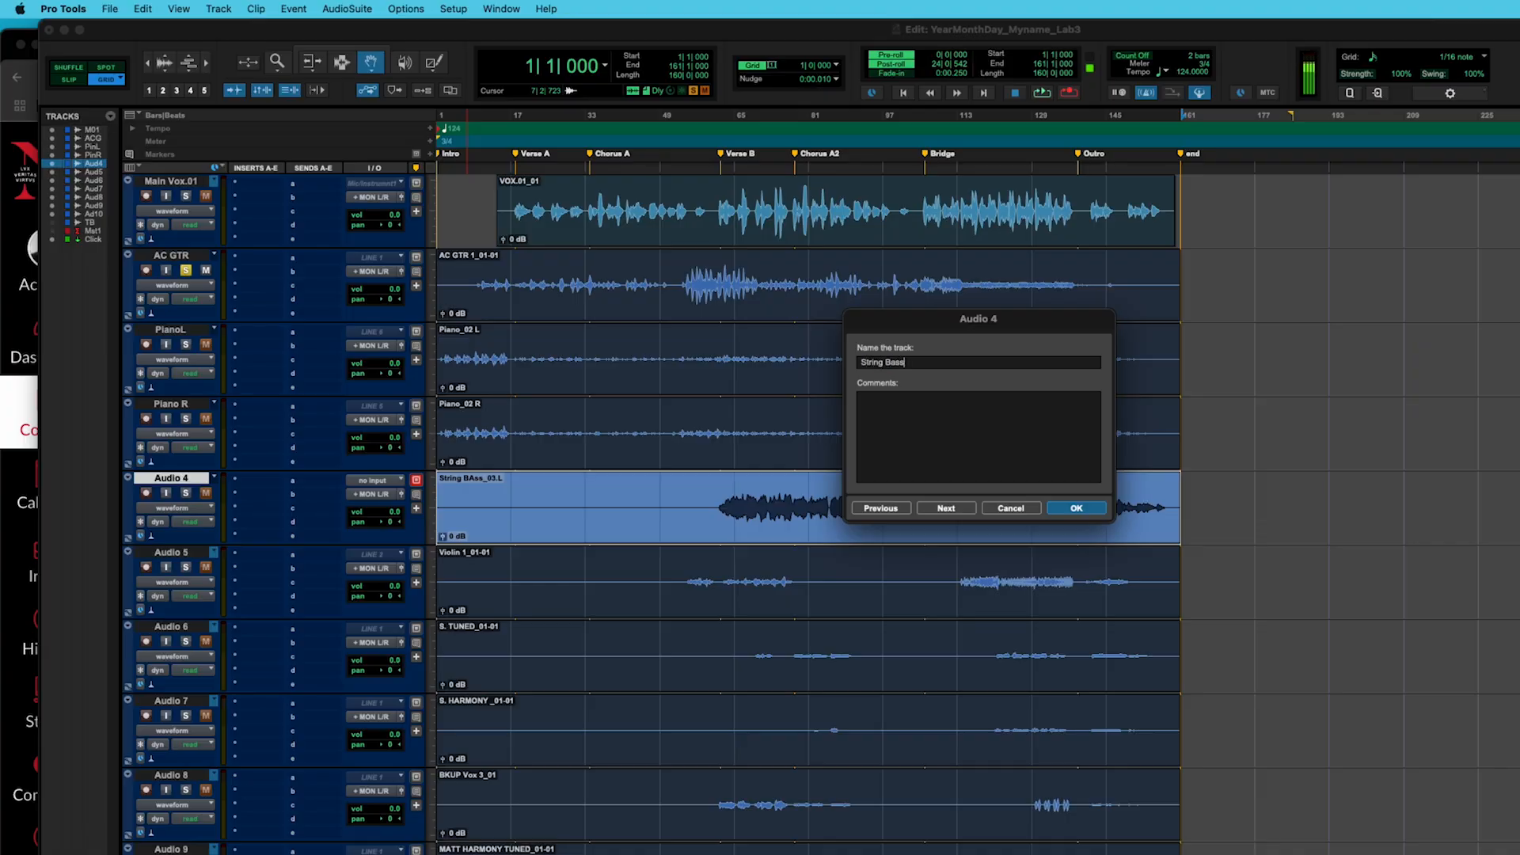
key("super+Right")
type("Violin")
Rename the Audio 6, Audio 7 and Audio 8 tracks as Backupvox1, Backupvox2 and Backupvox3.
key("super+Right")
type("Backupvox1")
left_click_drag(923, 362, 825, 358)
key("super+c")
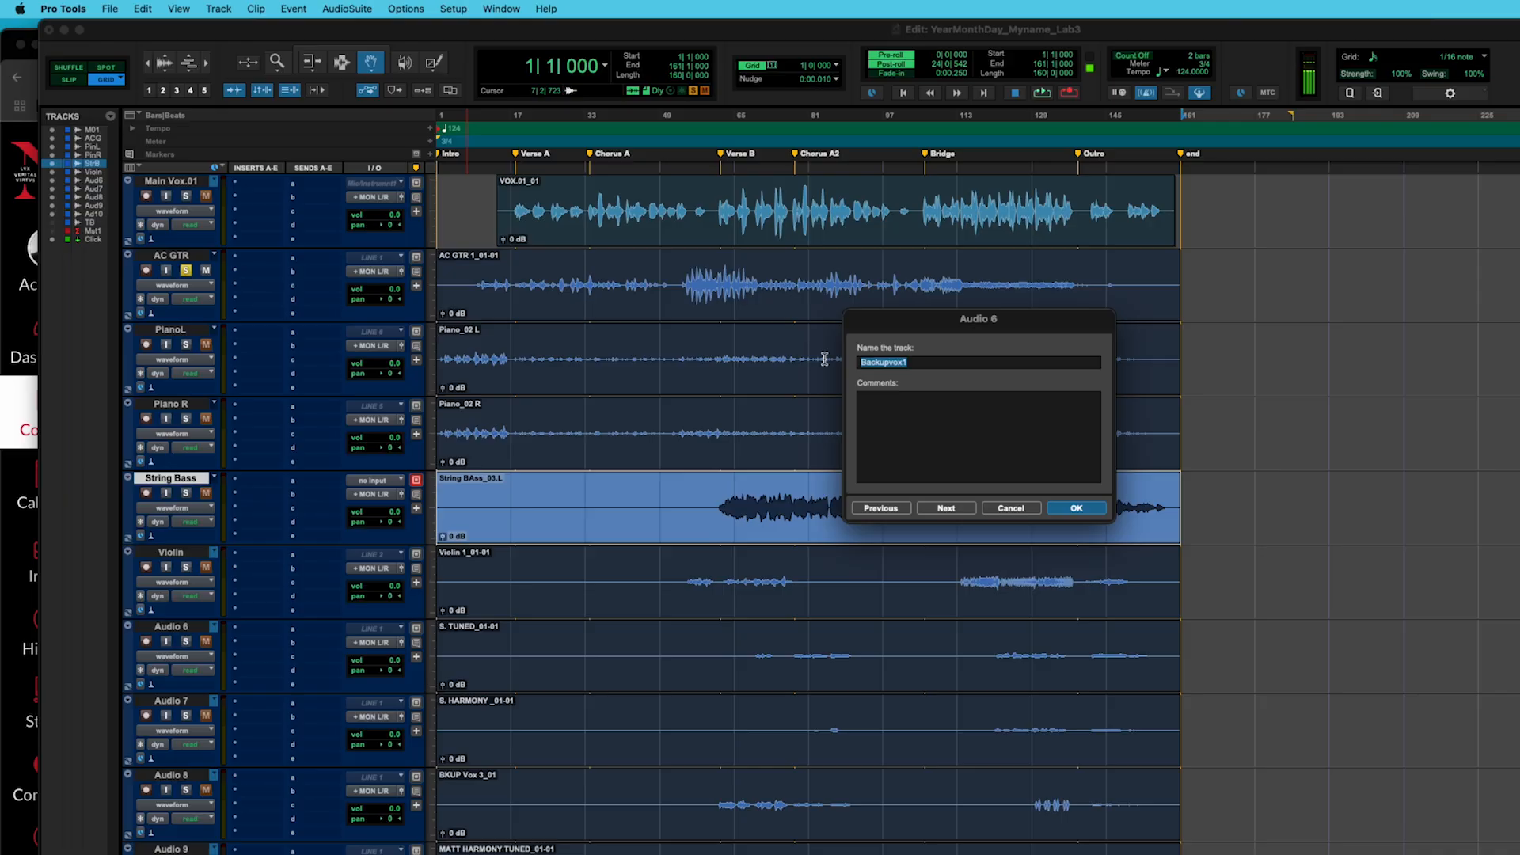
key("super+Right")
key("super+v")
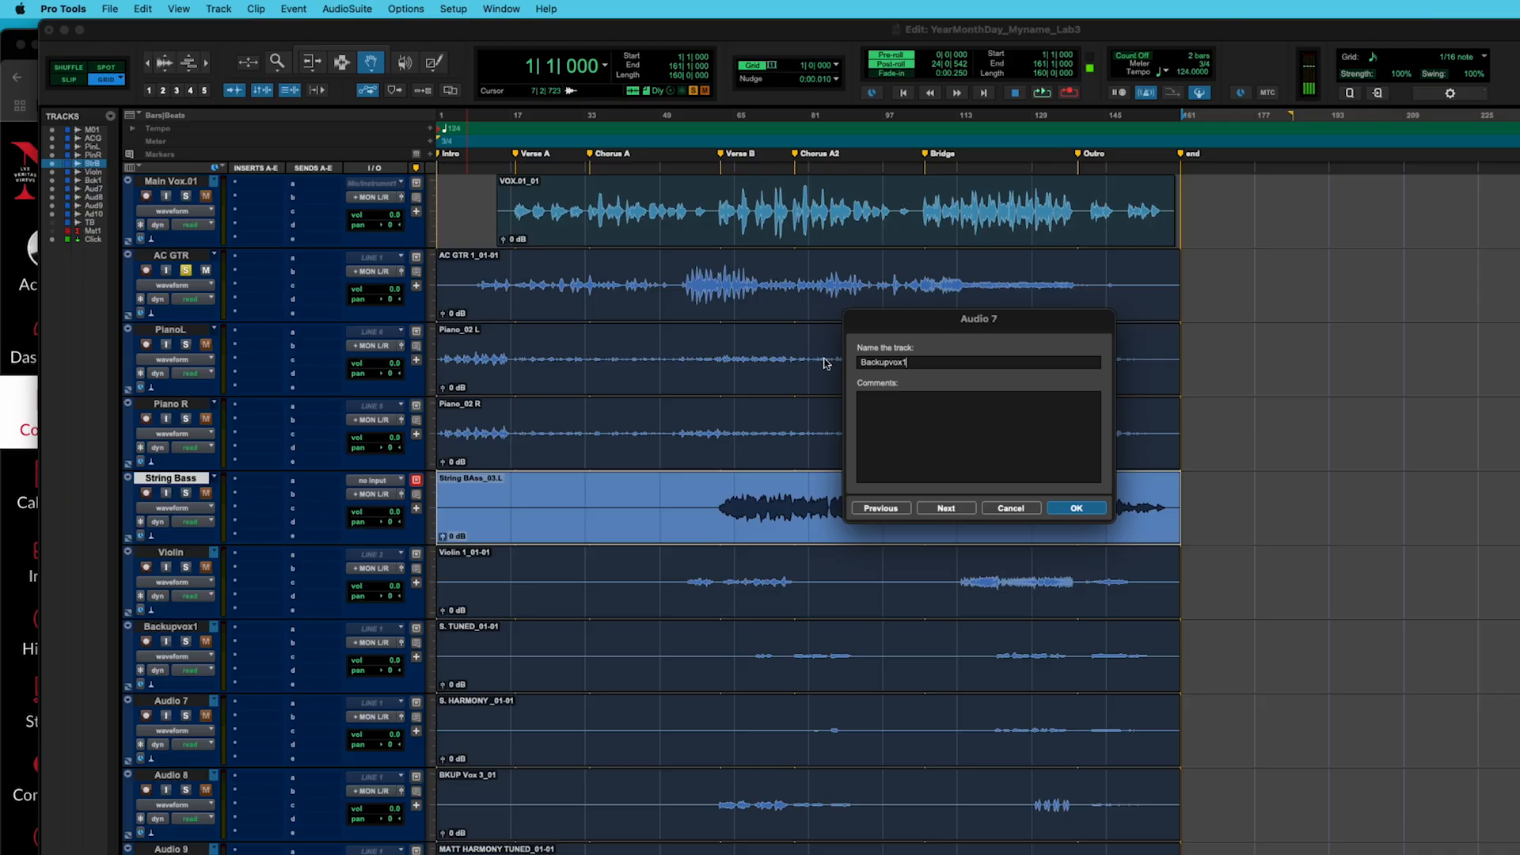
key("BackSpace")
type("2")
key("super+Right")
key("super+v")
left_click(1078, 509)
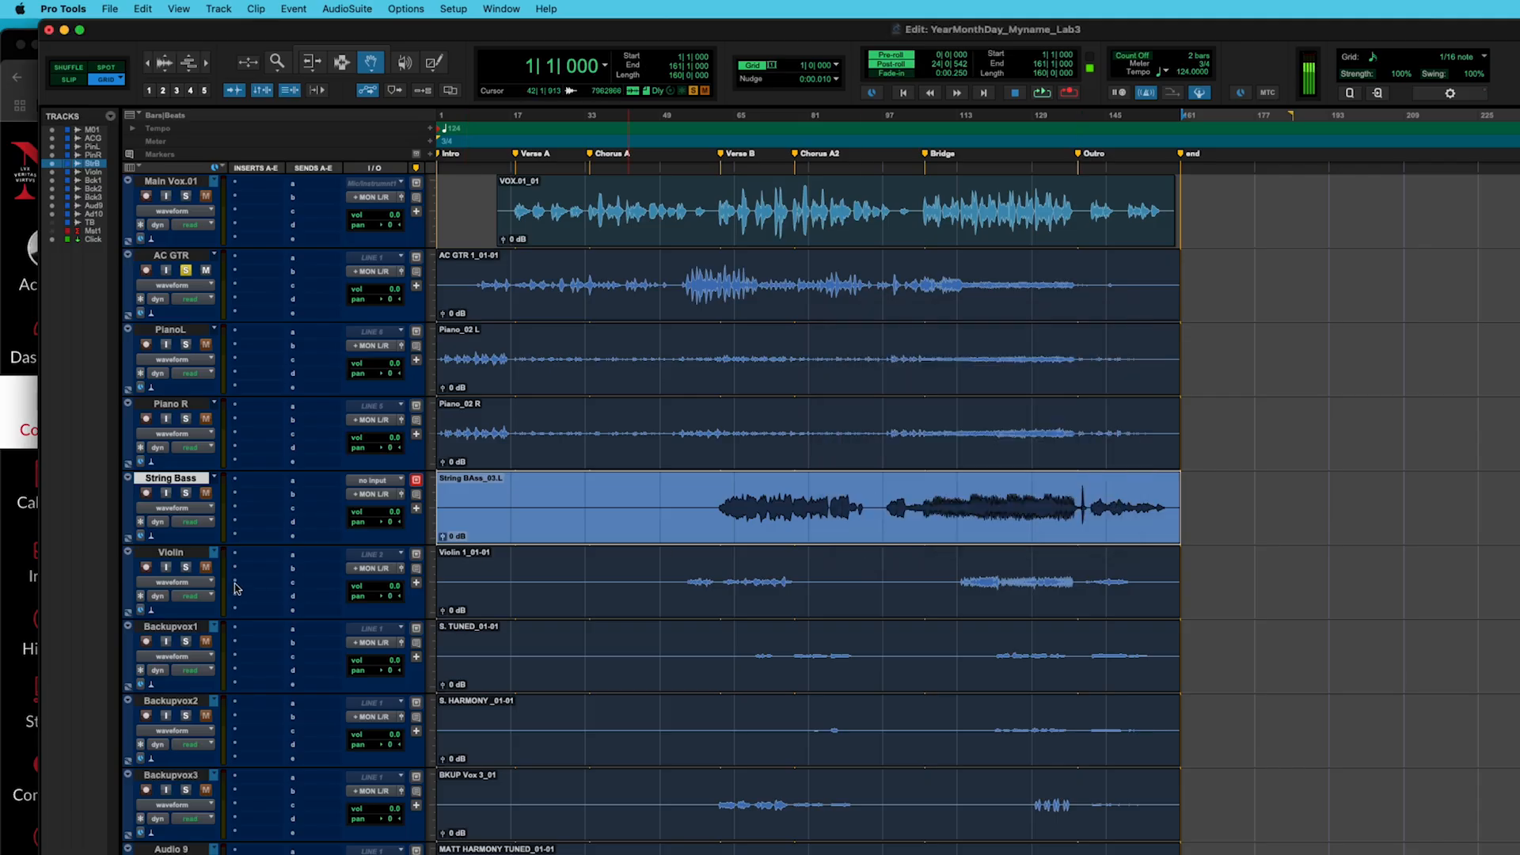
Play the session from bar 123 and turn off solo on the AC GTR track.
scroll(212, 632, "down", 1)
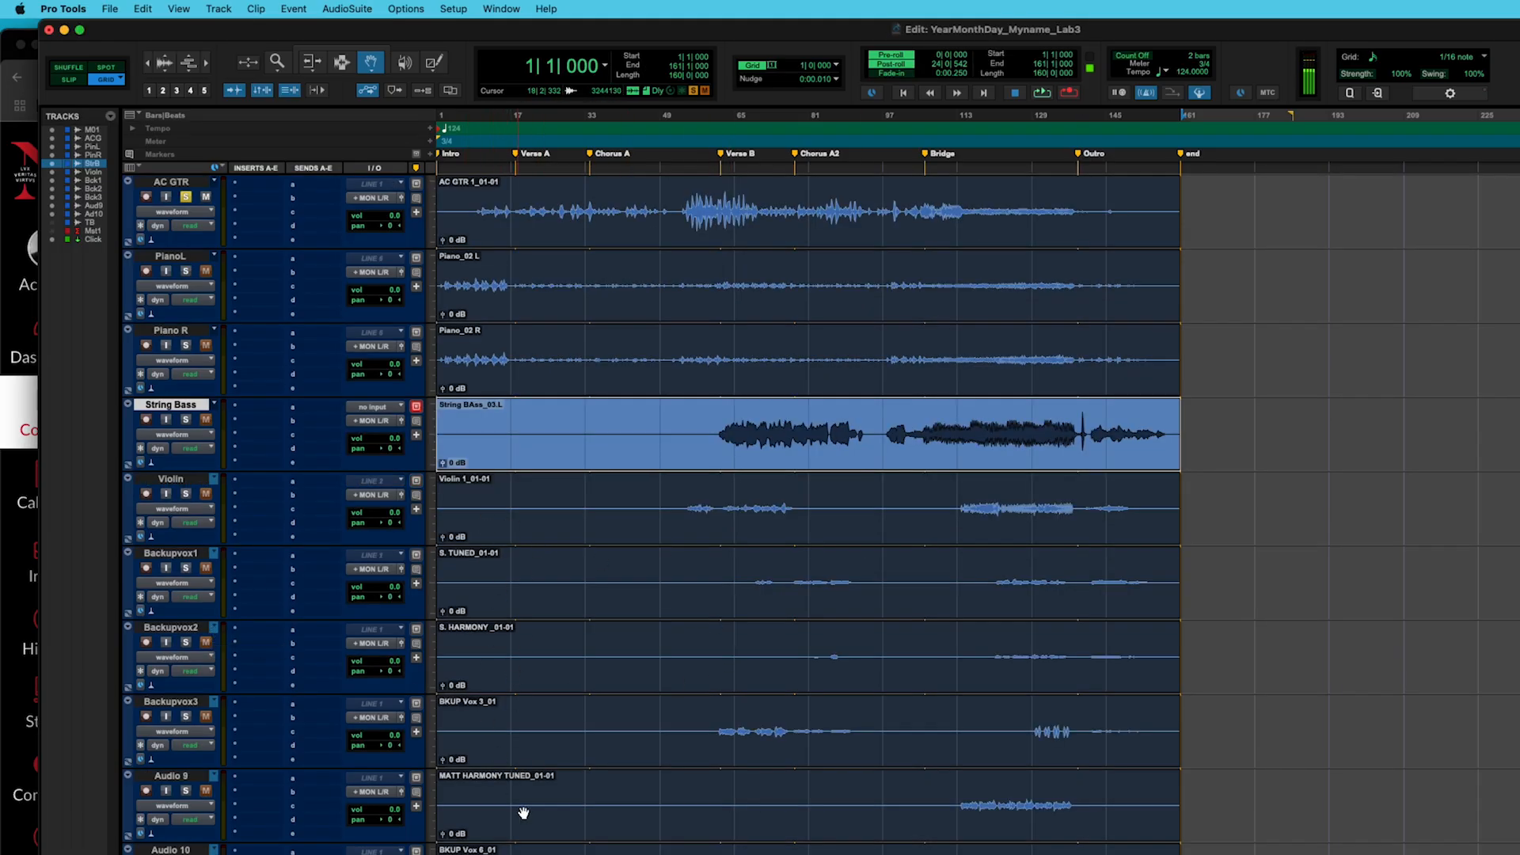
left_click(1003, 117)
key("space")
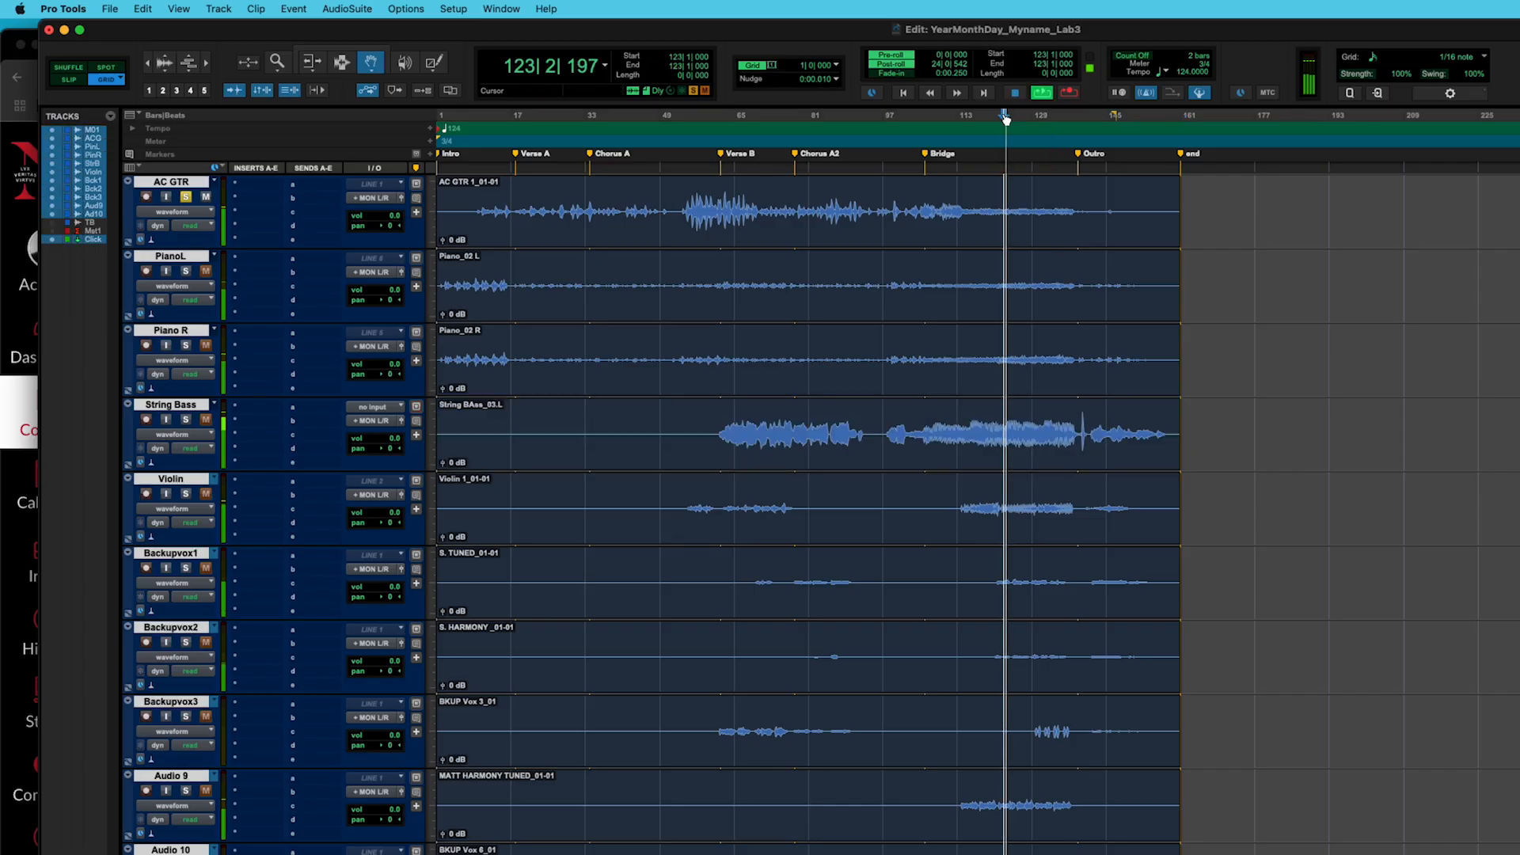
left_click(187, 197)
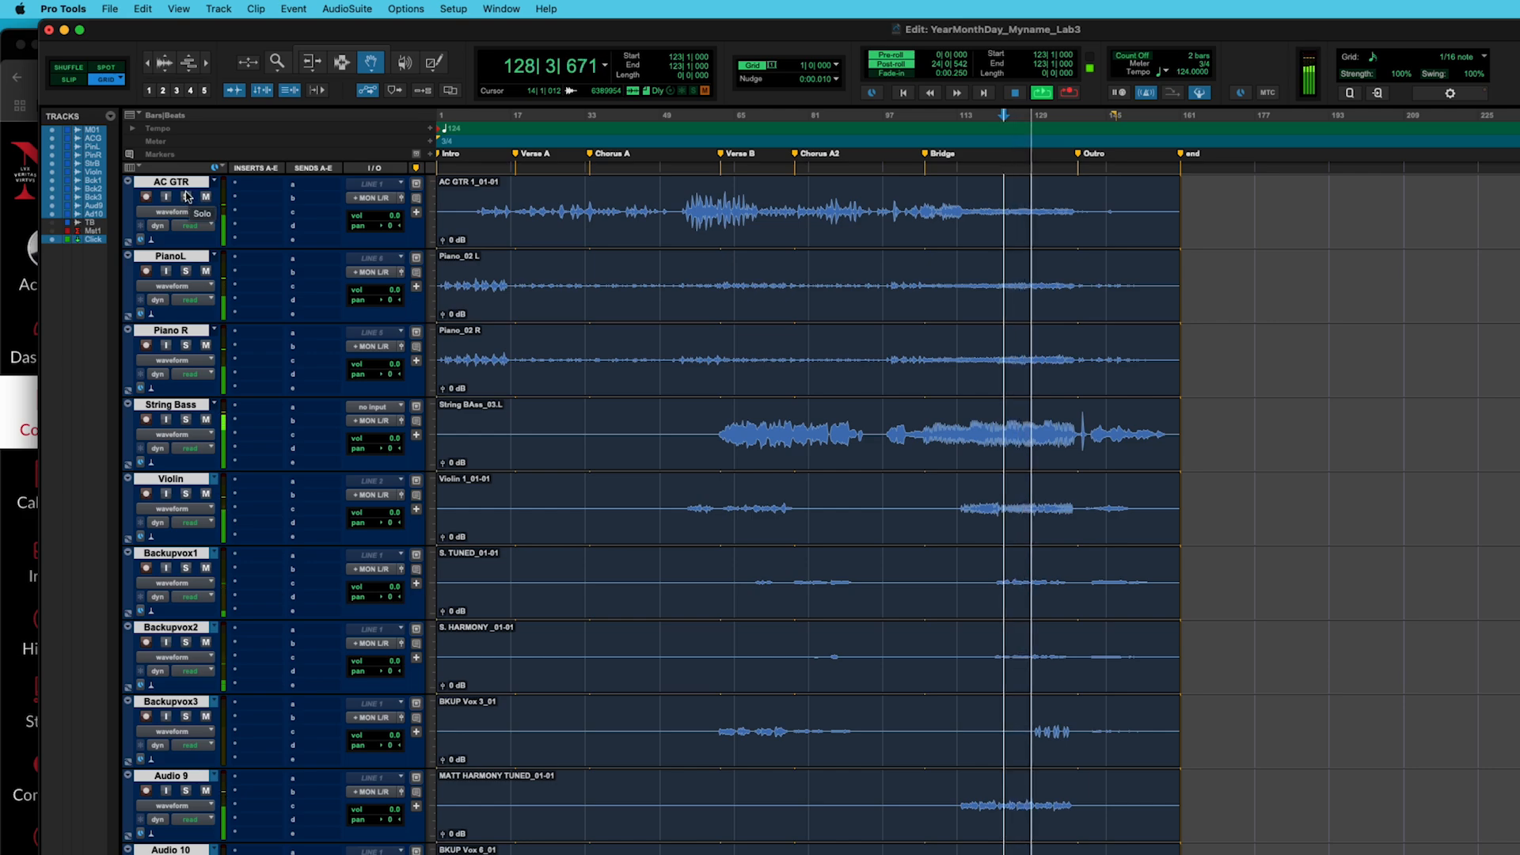
key("space")
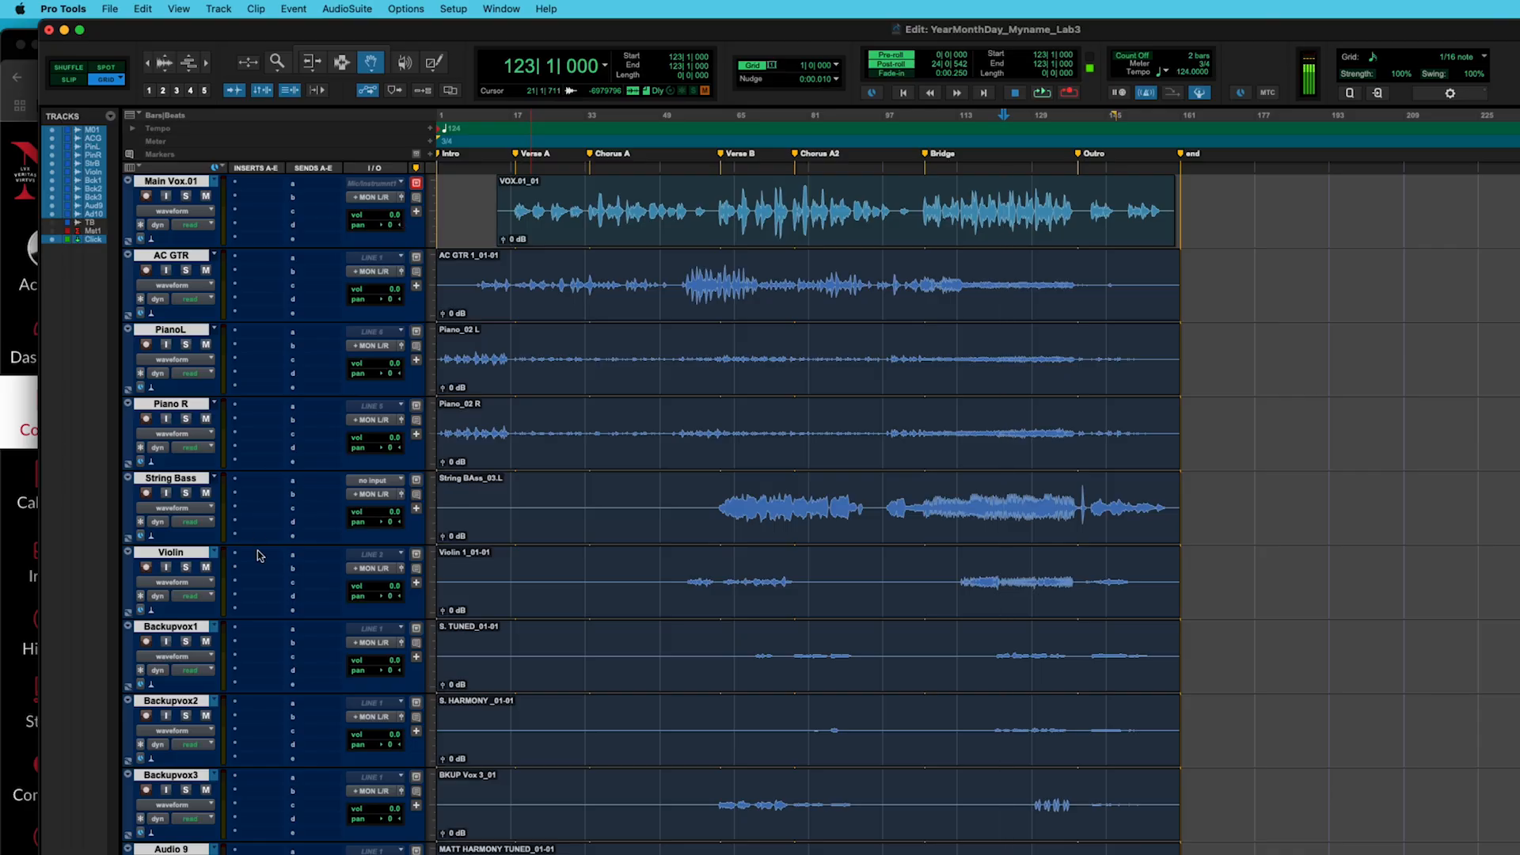
Read the Lab 3 sections on track colors, edit window organization and comping vocal takes in Chrome, and return to Pro Tools.
key("super+Tab")
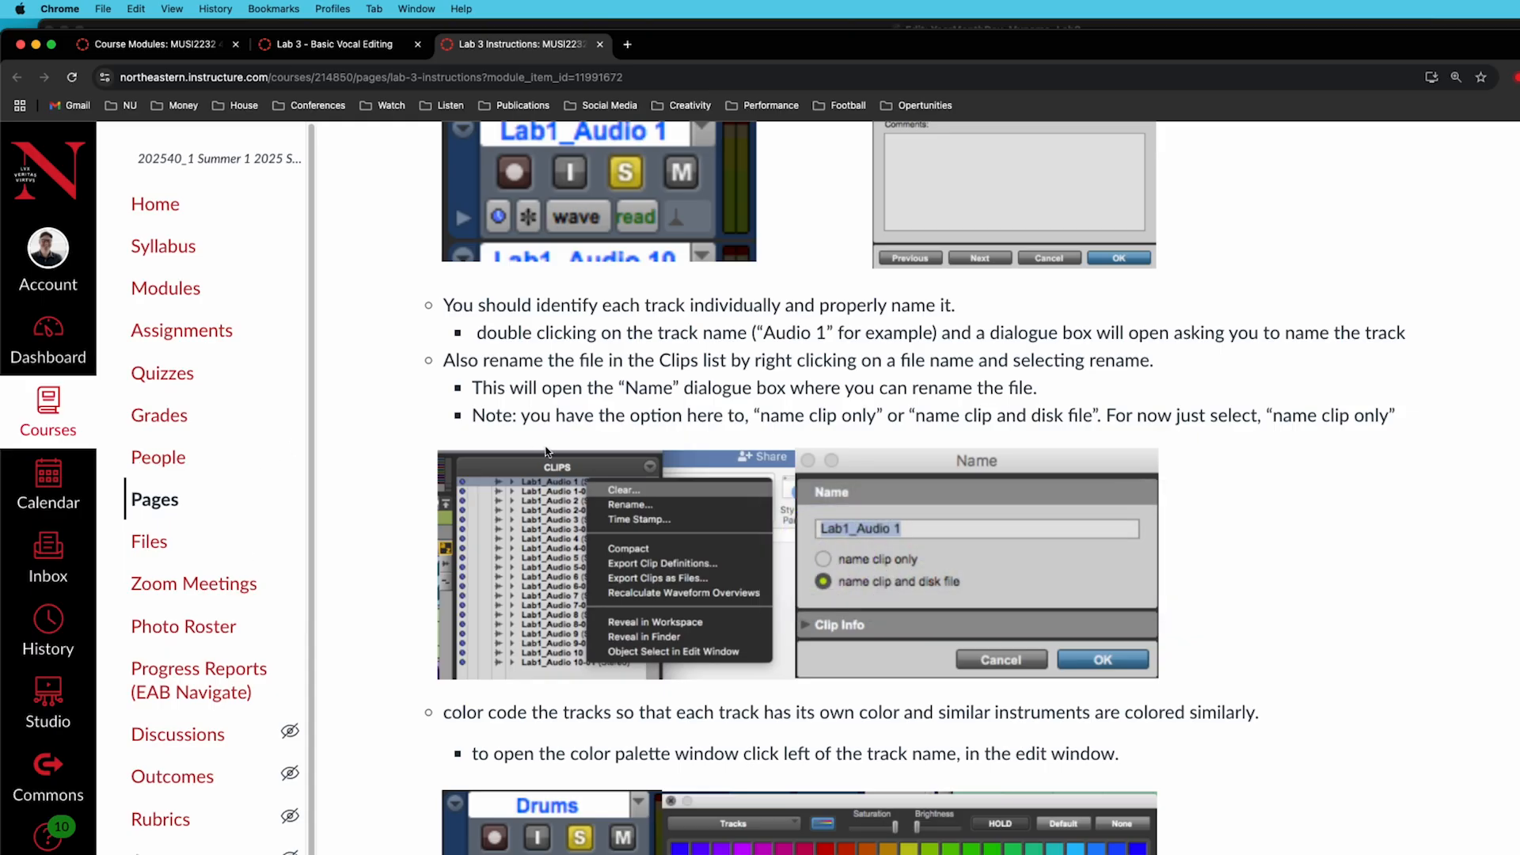
scroll(554, 475, "down", 7)
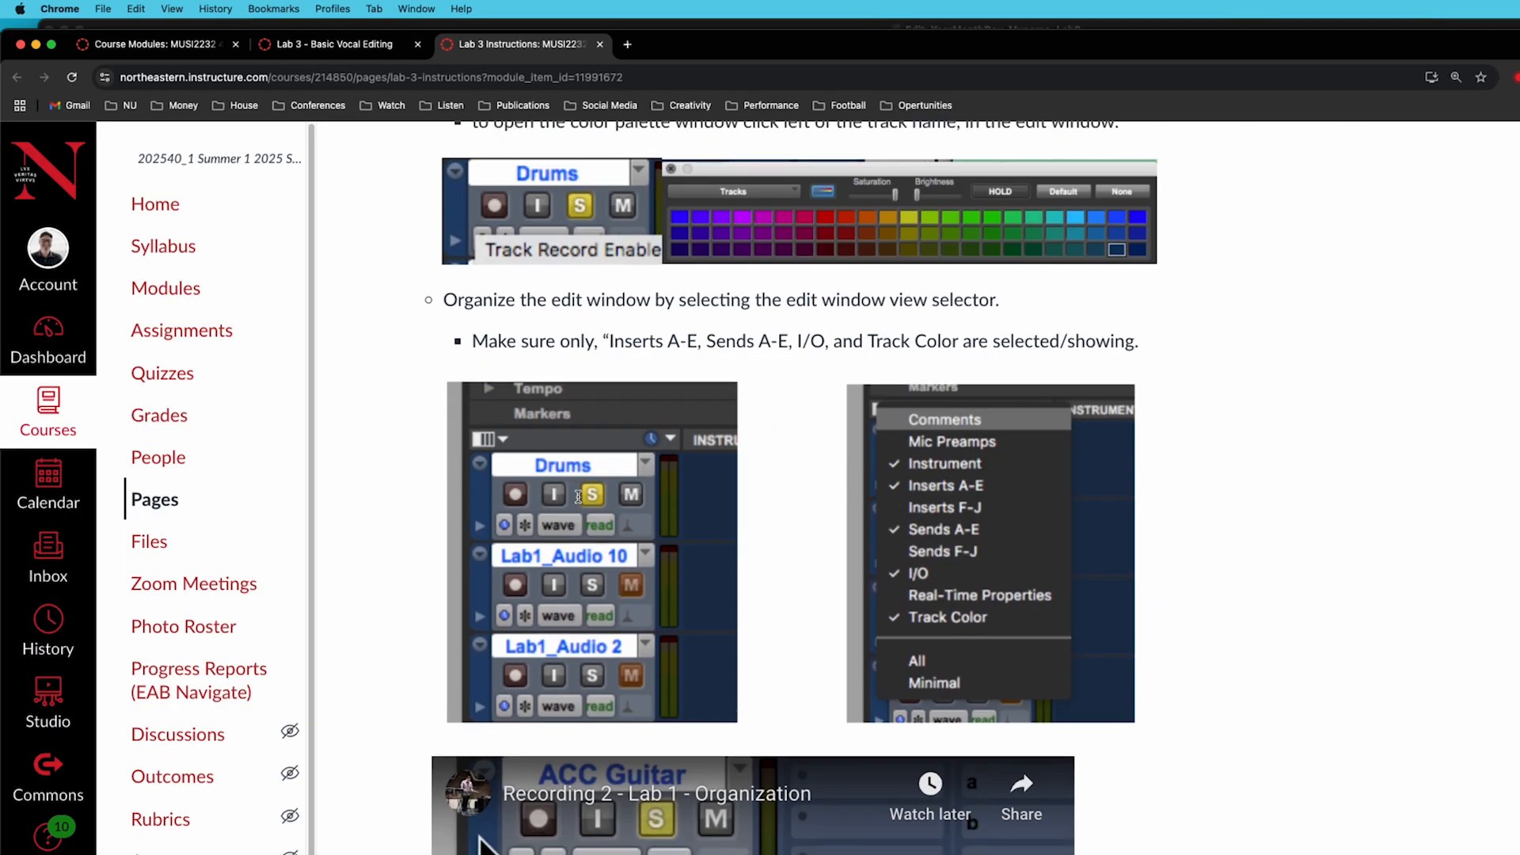
scroll(578, 500, "down", 8)
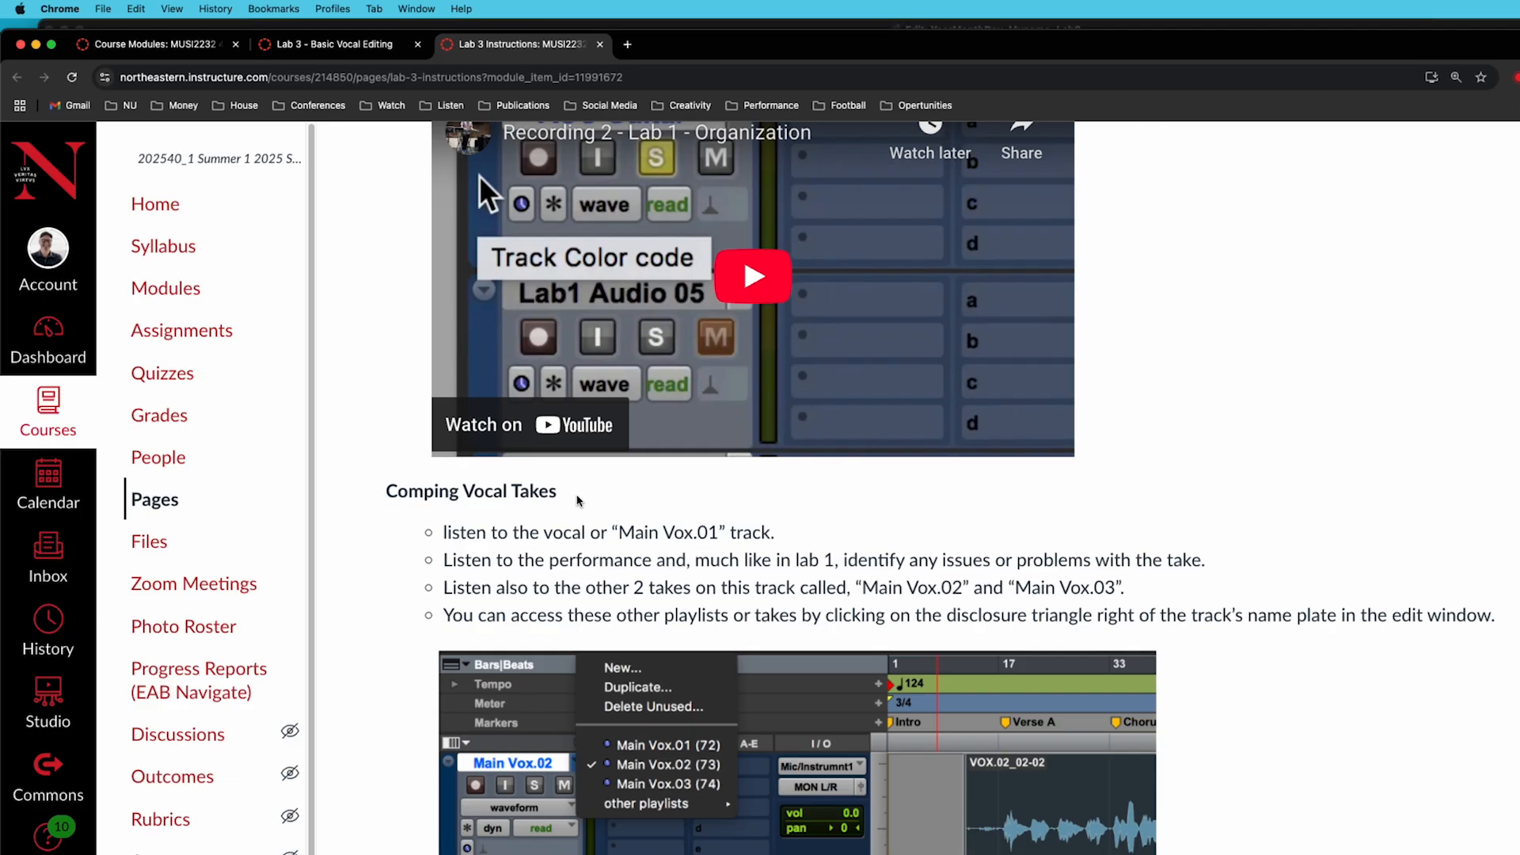
key("super+Tab")
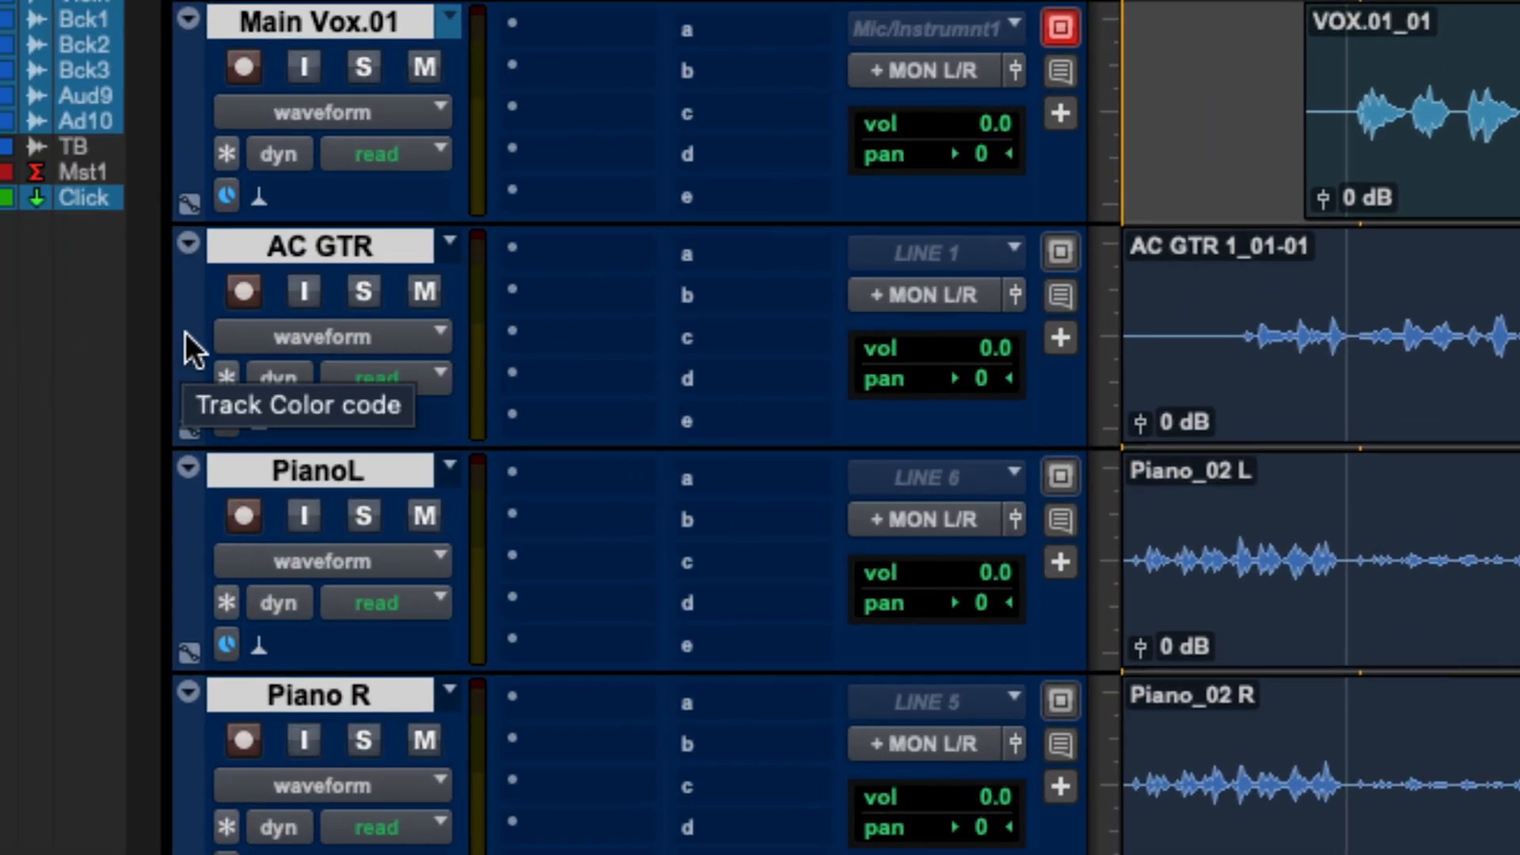
Open the track Color Palette and color all selected tracks orange.
double_click(186, 331)
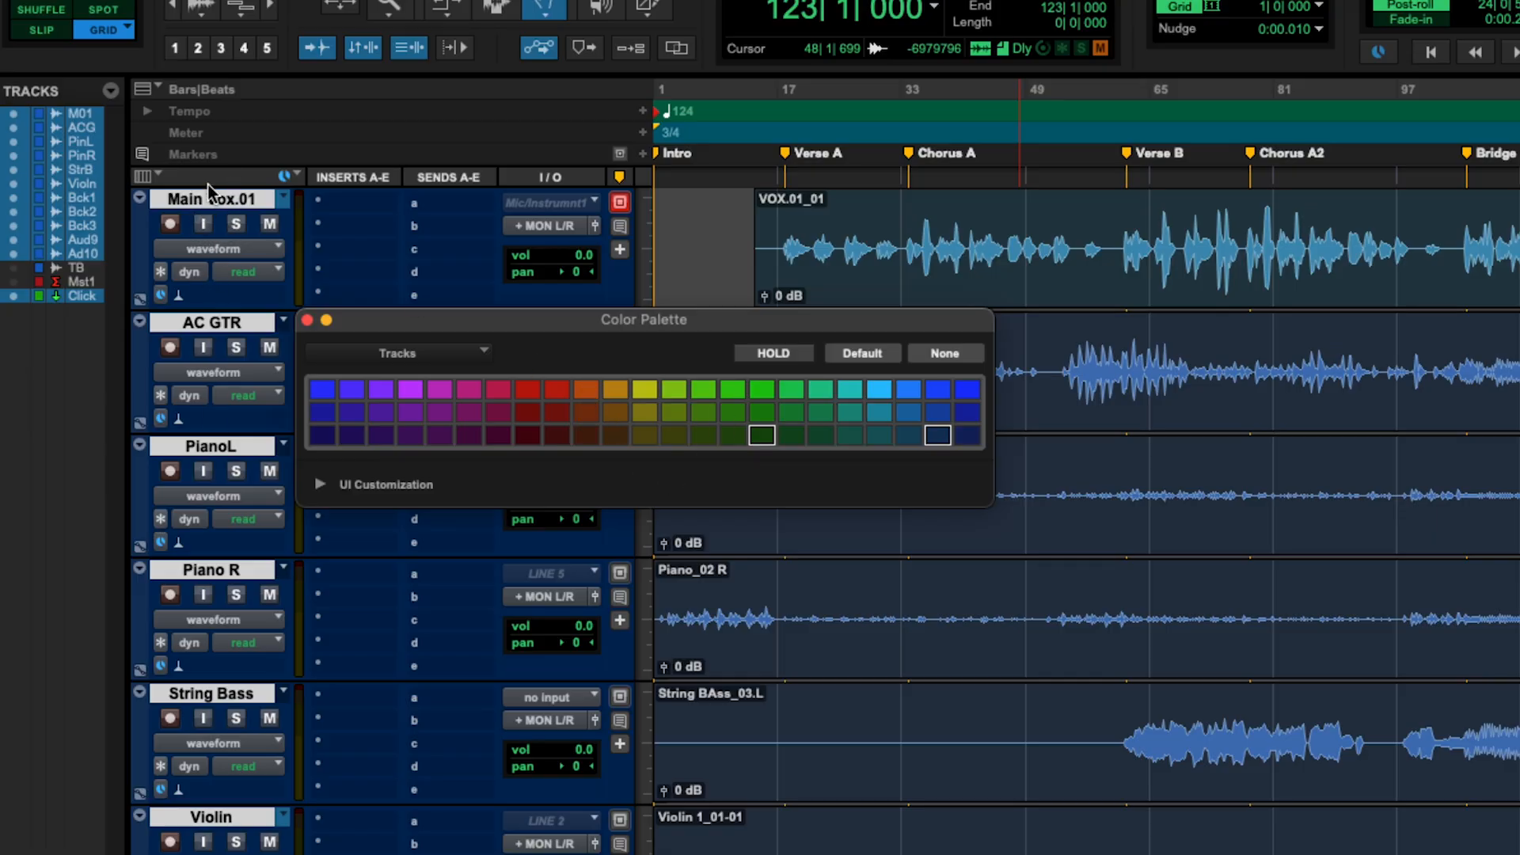
left_click(617, 389)
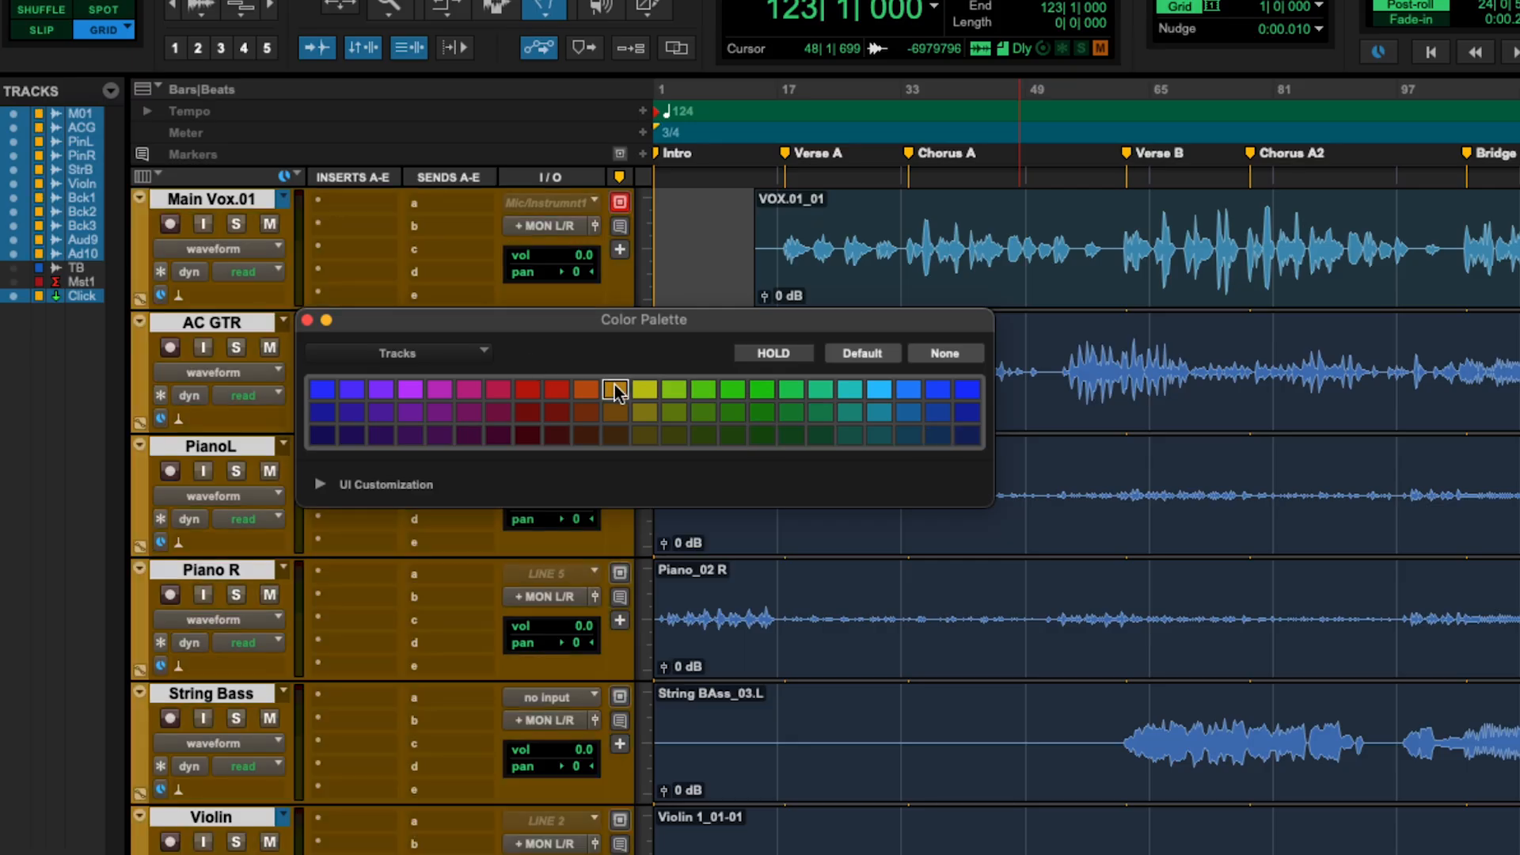
Select only the Main Vox.01 track and color it blue.
left_click(219, 201)
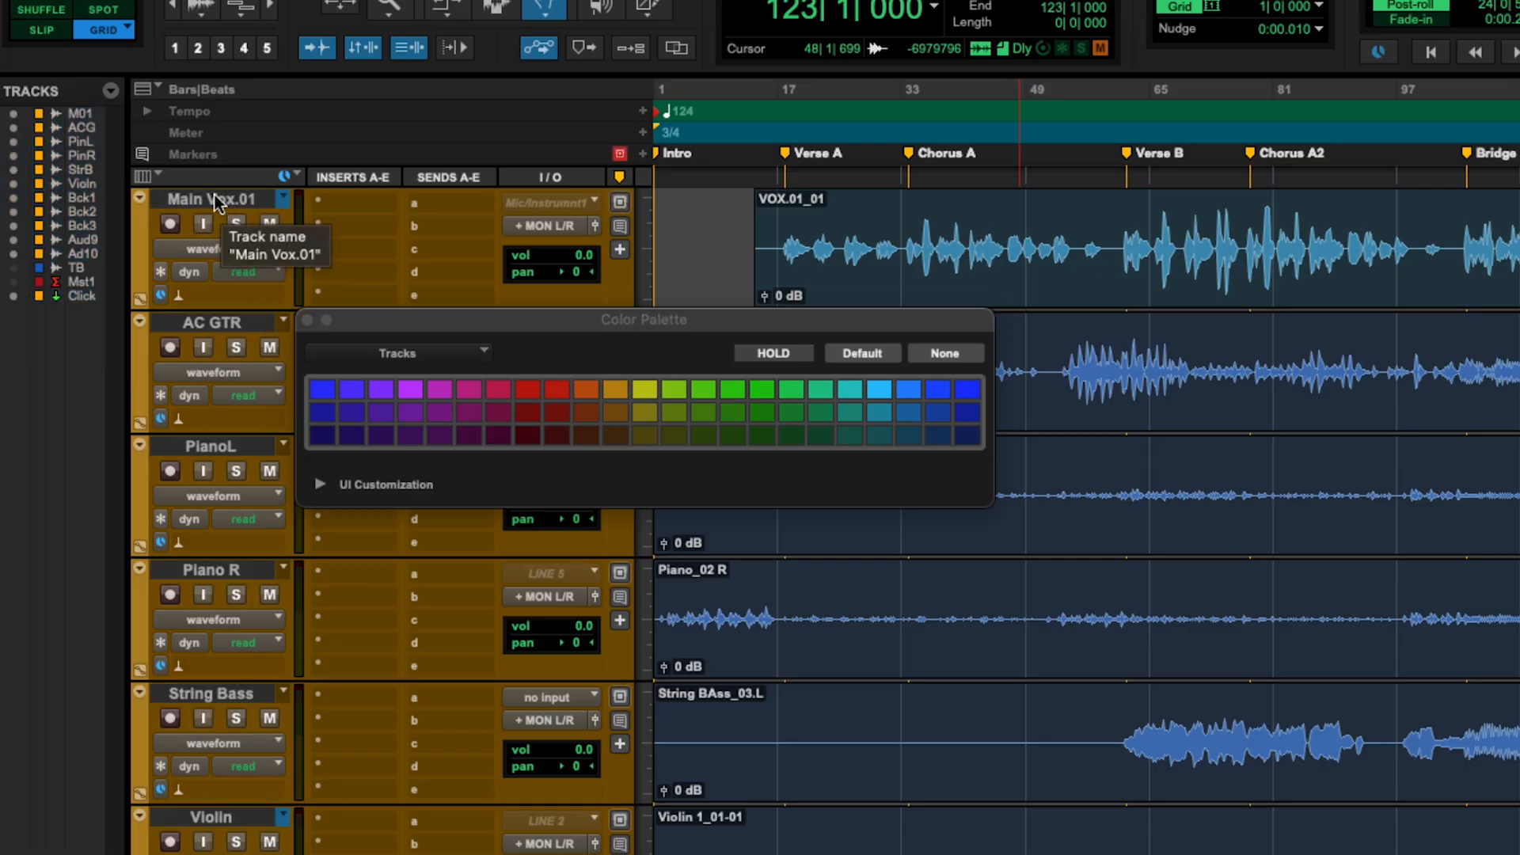
left_click(215, 195)
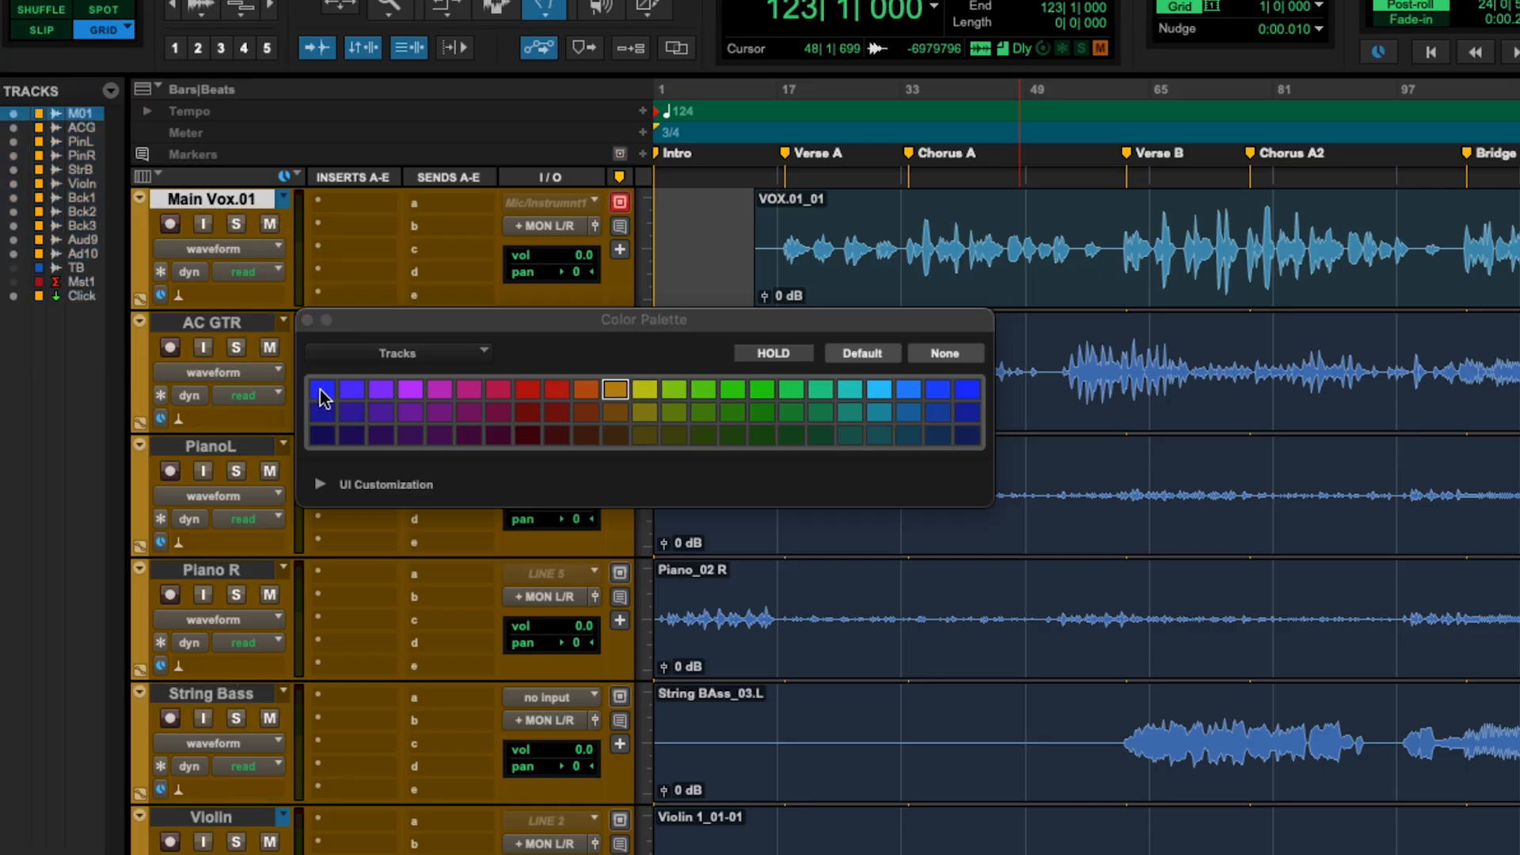
left_click(938, 391)
left_click(966, 390)
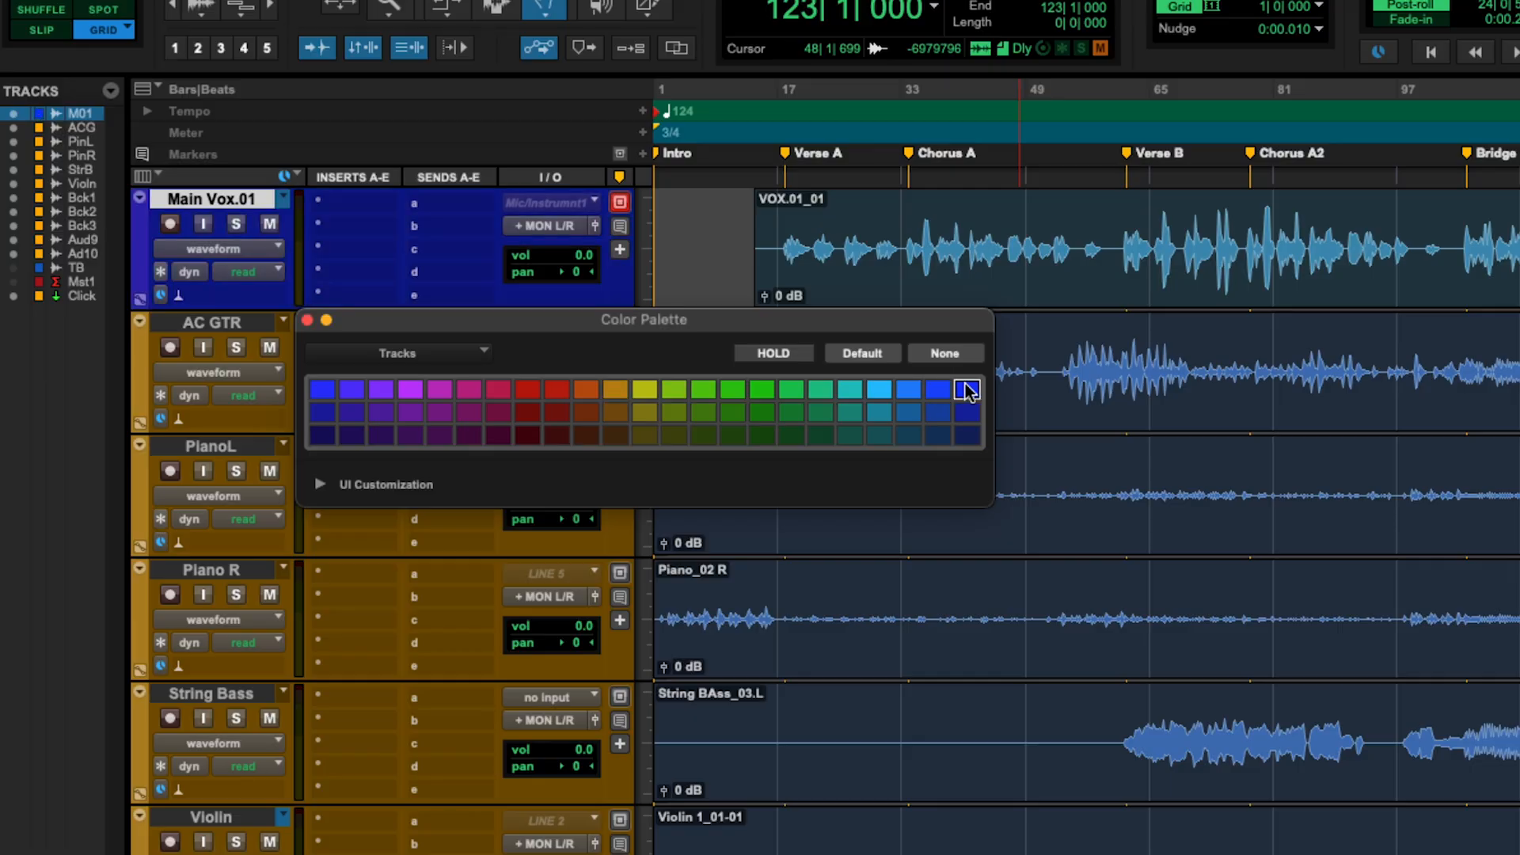
Recolor the Main Vox.01 track a darker blue and give its VOX.01_01 clip a lighter blue.
left_click(909, 394)
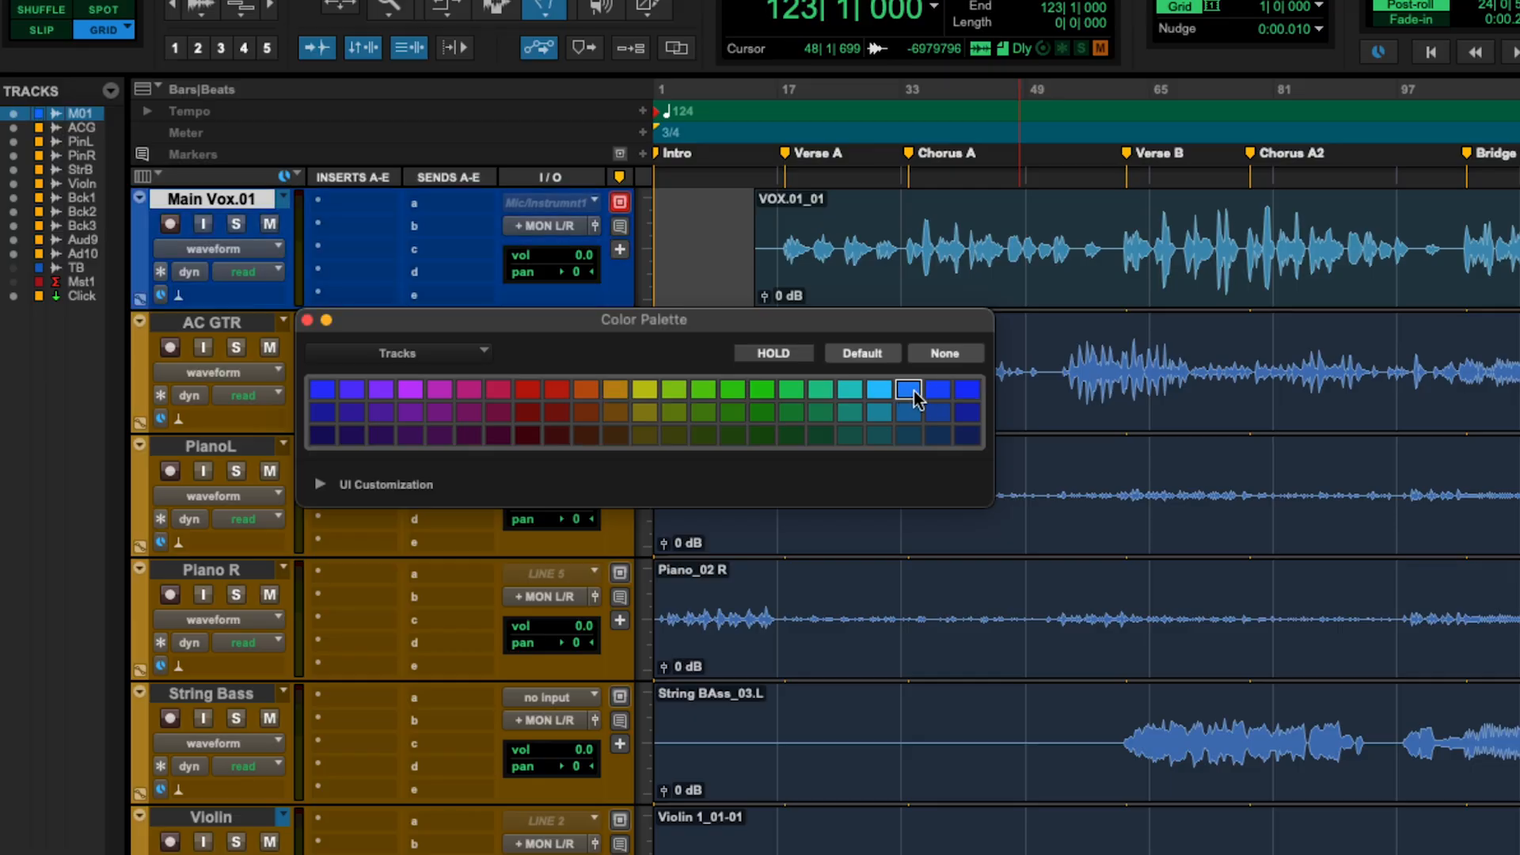
left_click(937, 413)
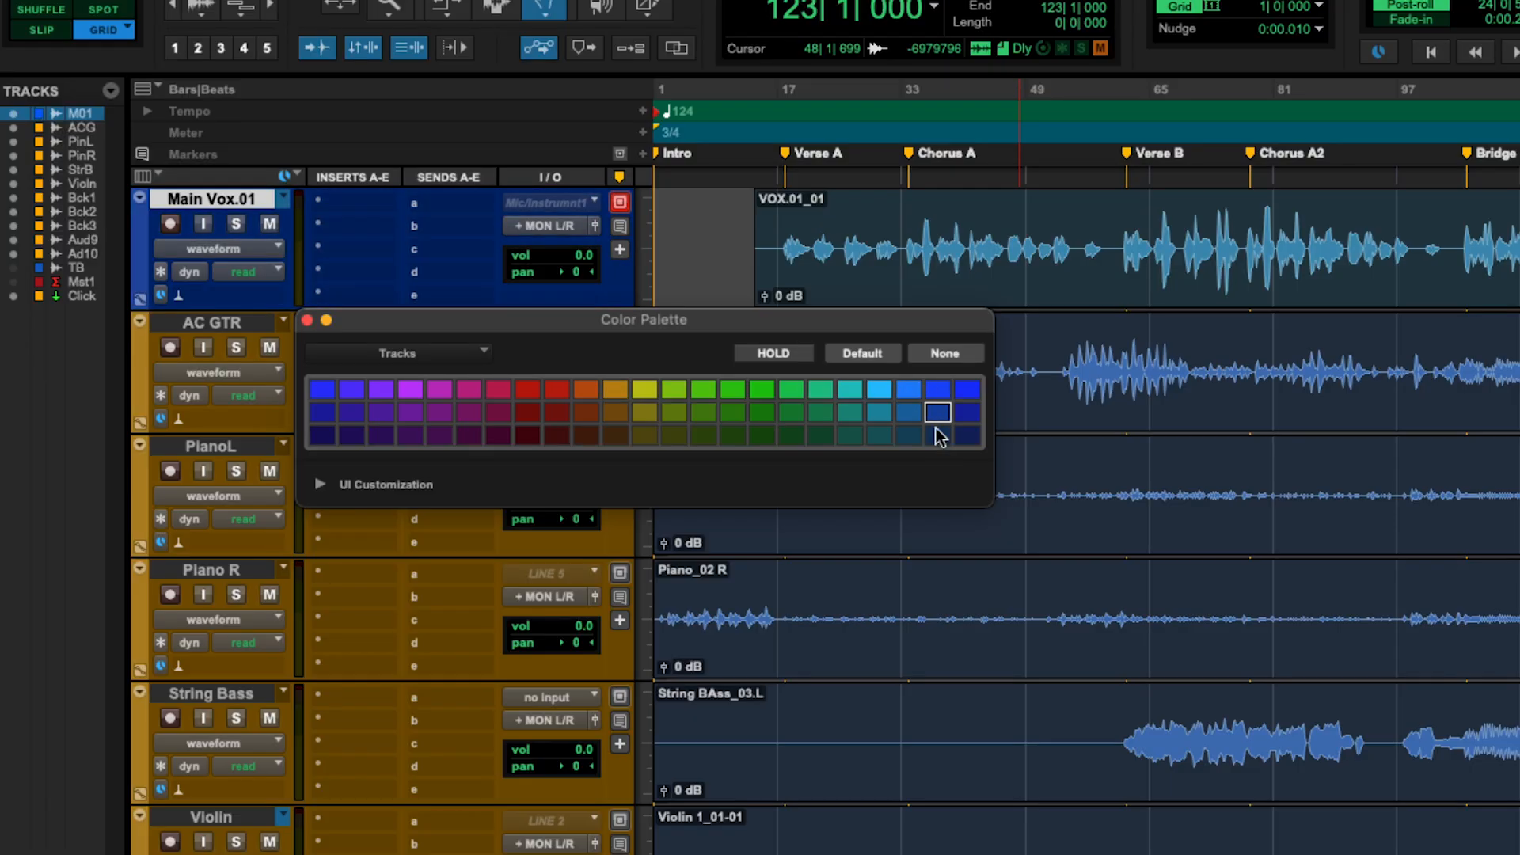
left_click(884, 253)
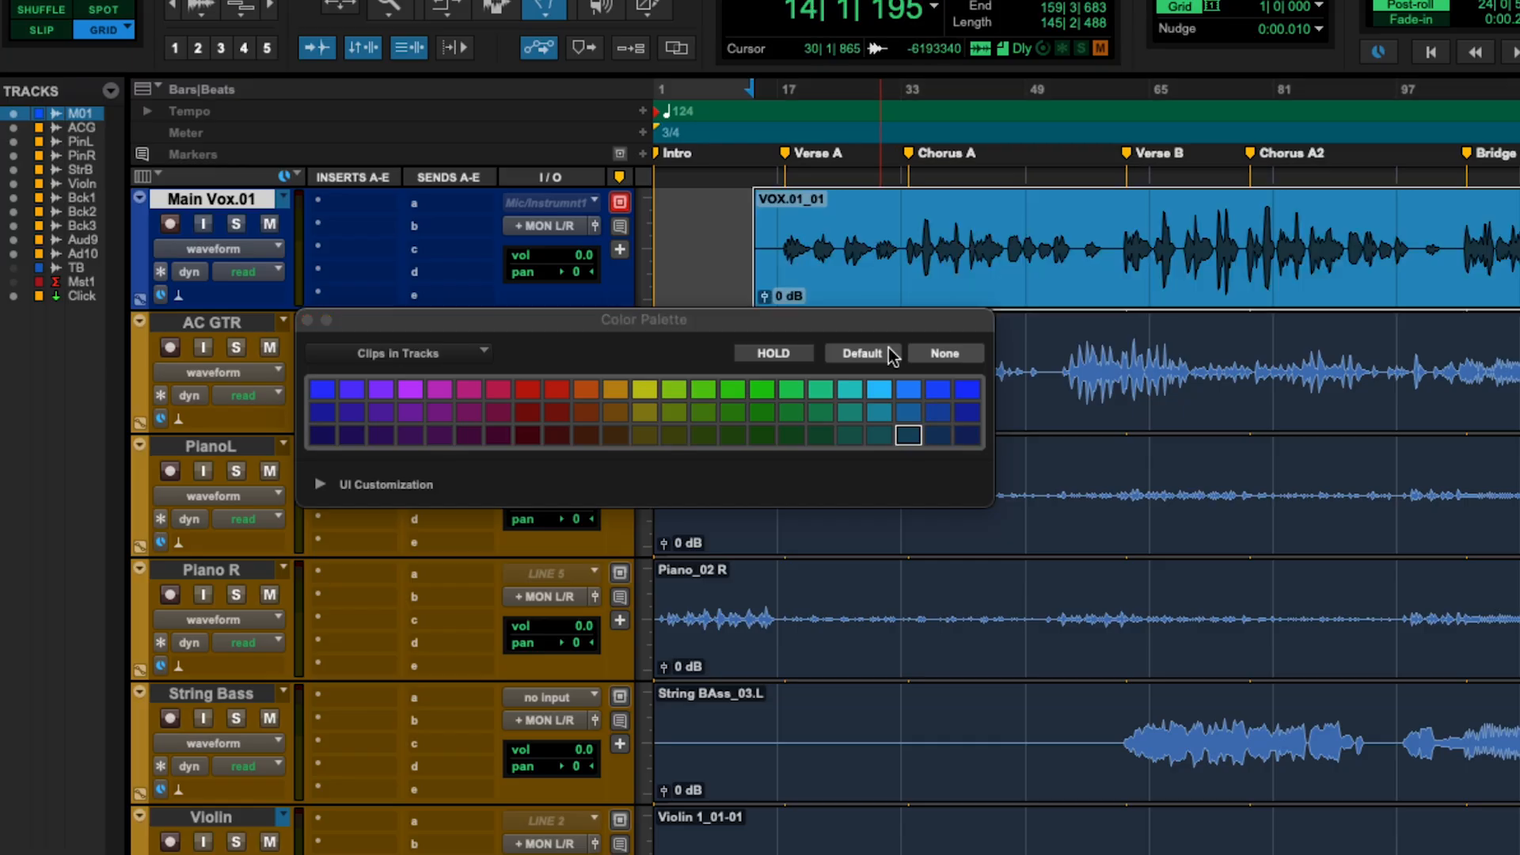
left_click(911, 392)
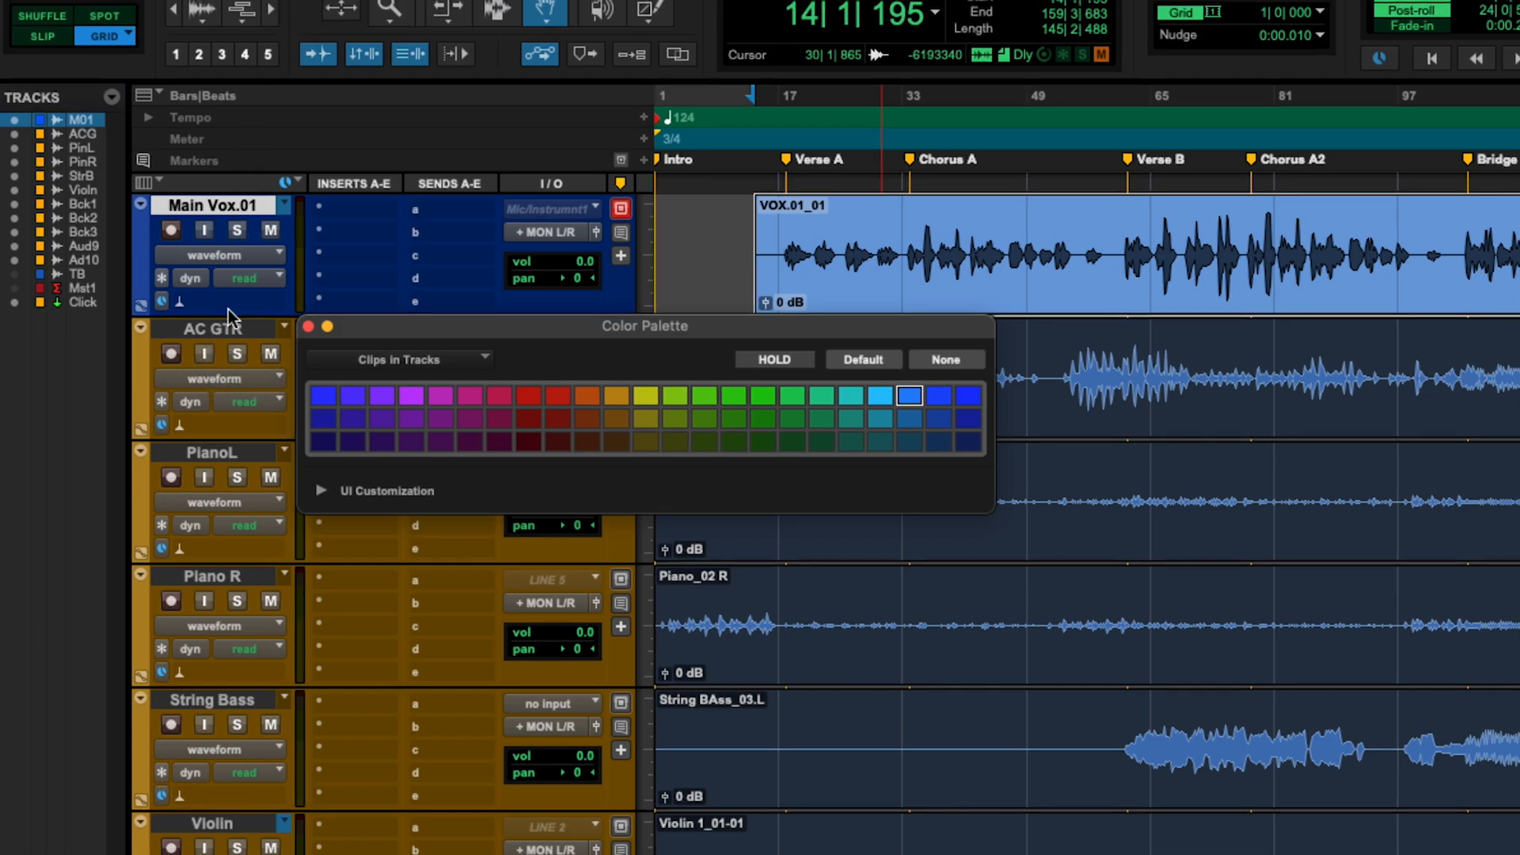
Color the AC GTR track dark green and its clip green, and close the Color Palette.
left_click(217, 331)
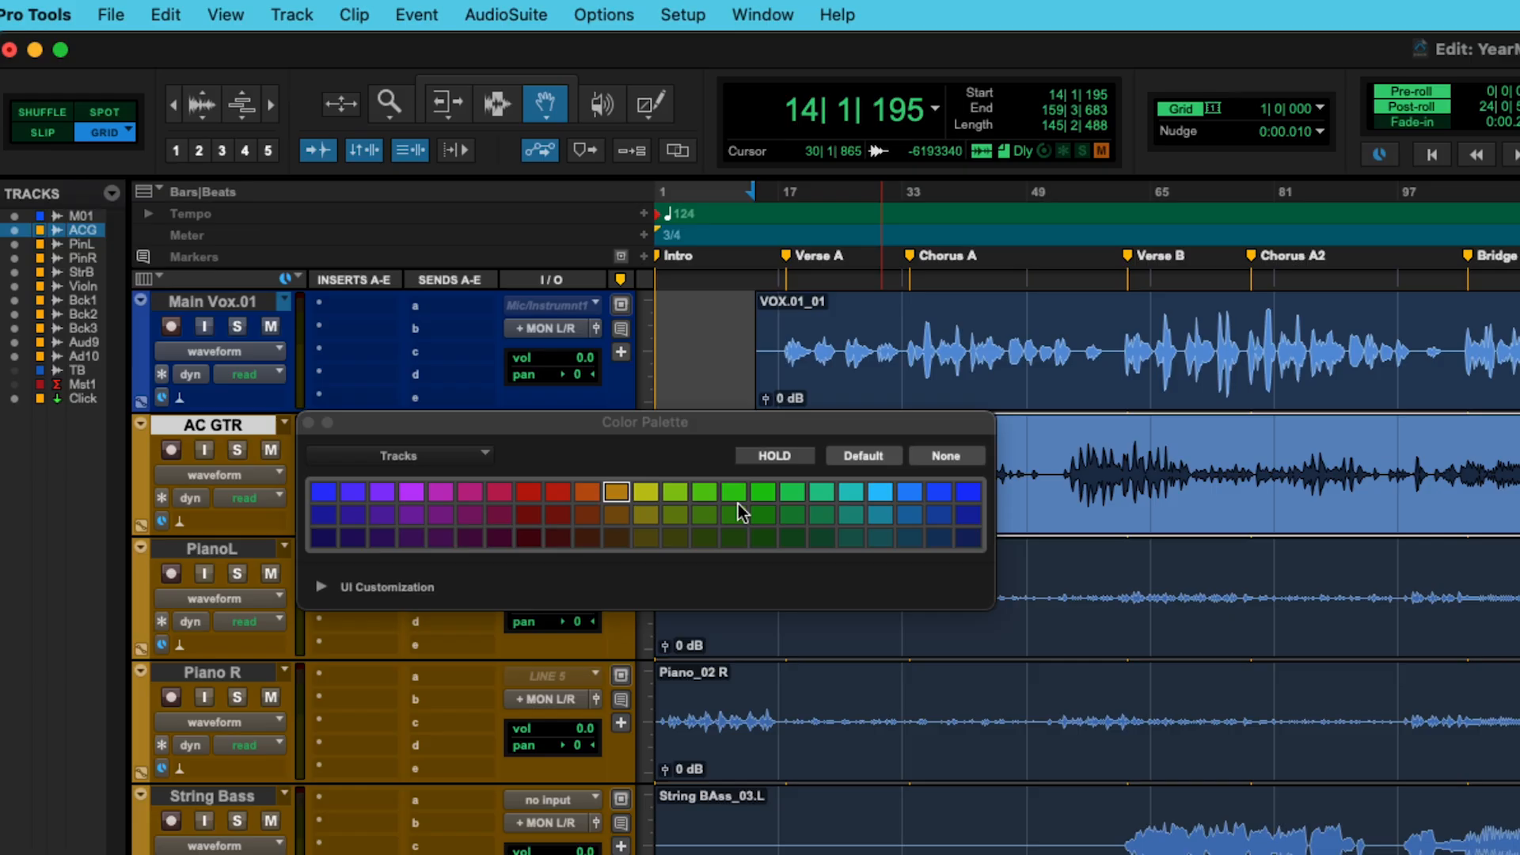
left_click(759, 542)
left_click(1213, 469)
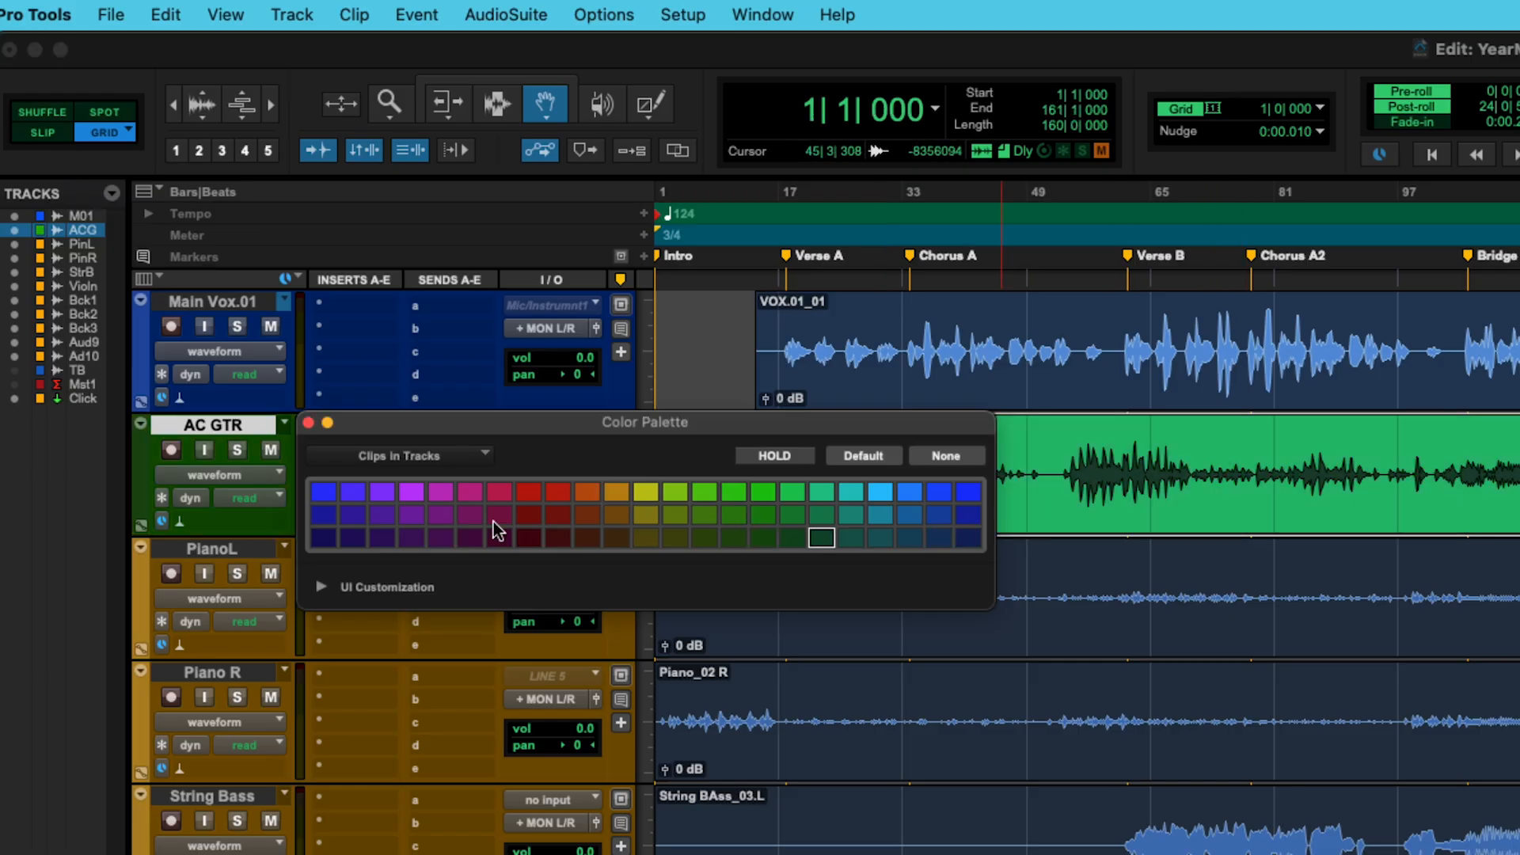
left_click(780, 199)
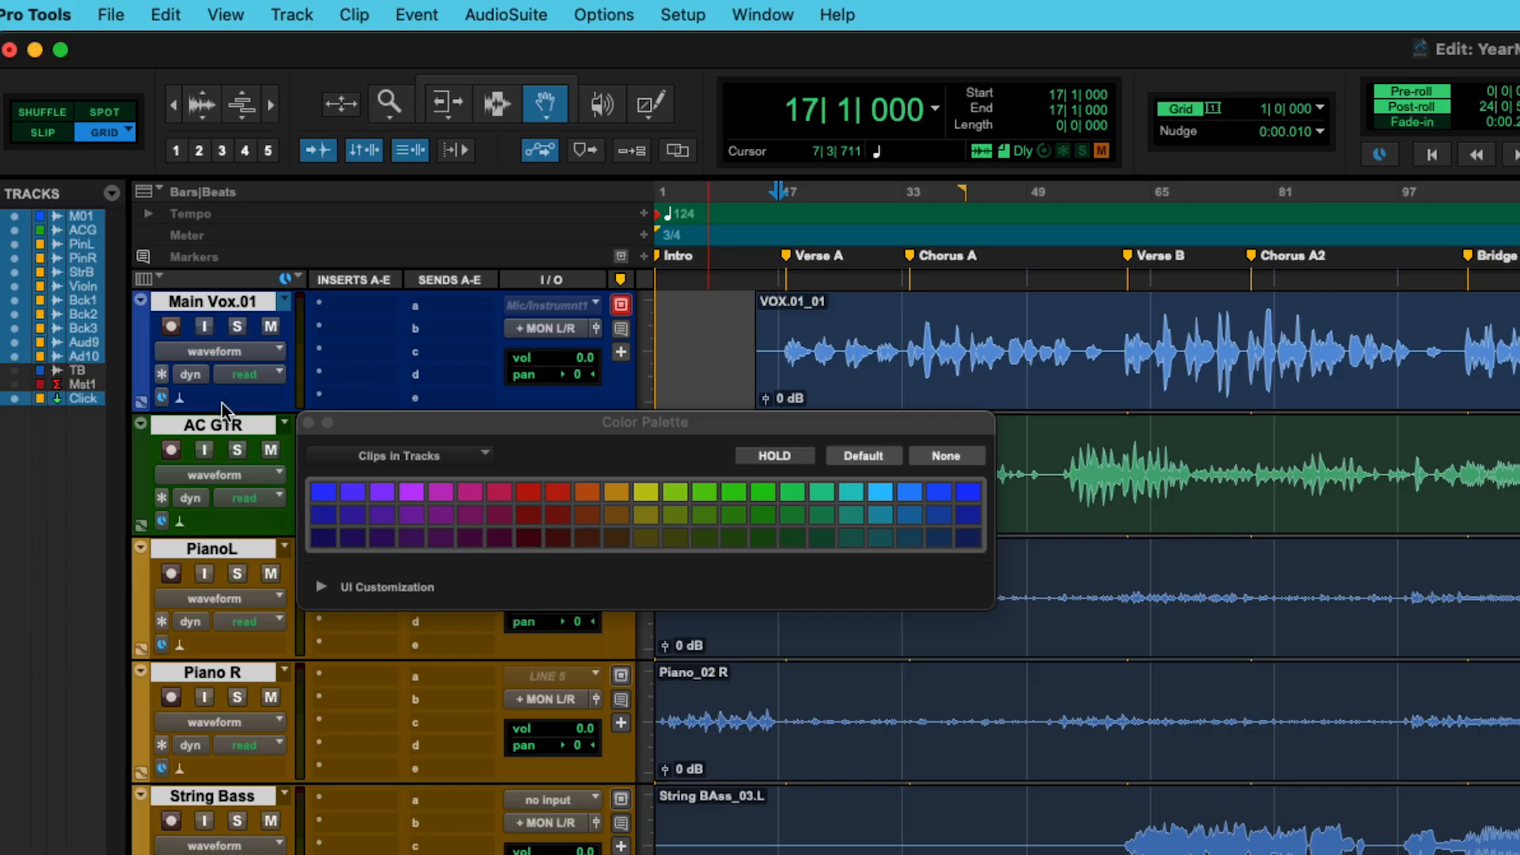
left_click_drag(378, 420, 420, 656)
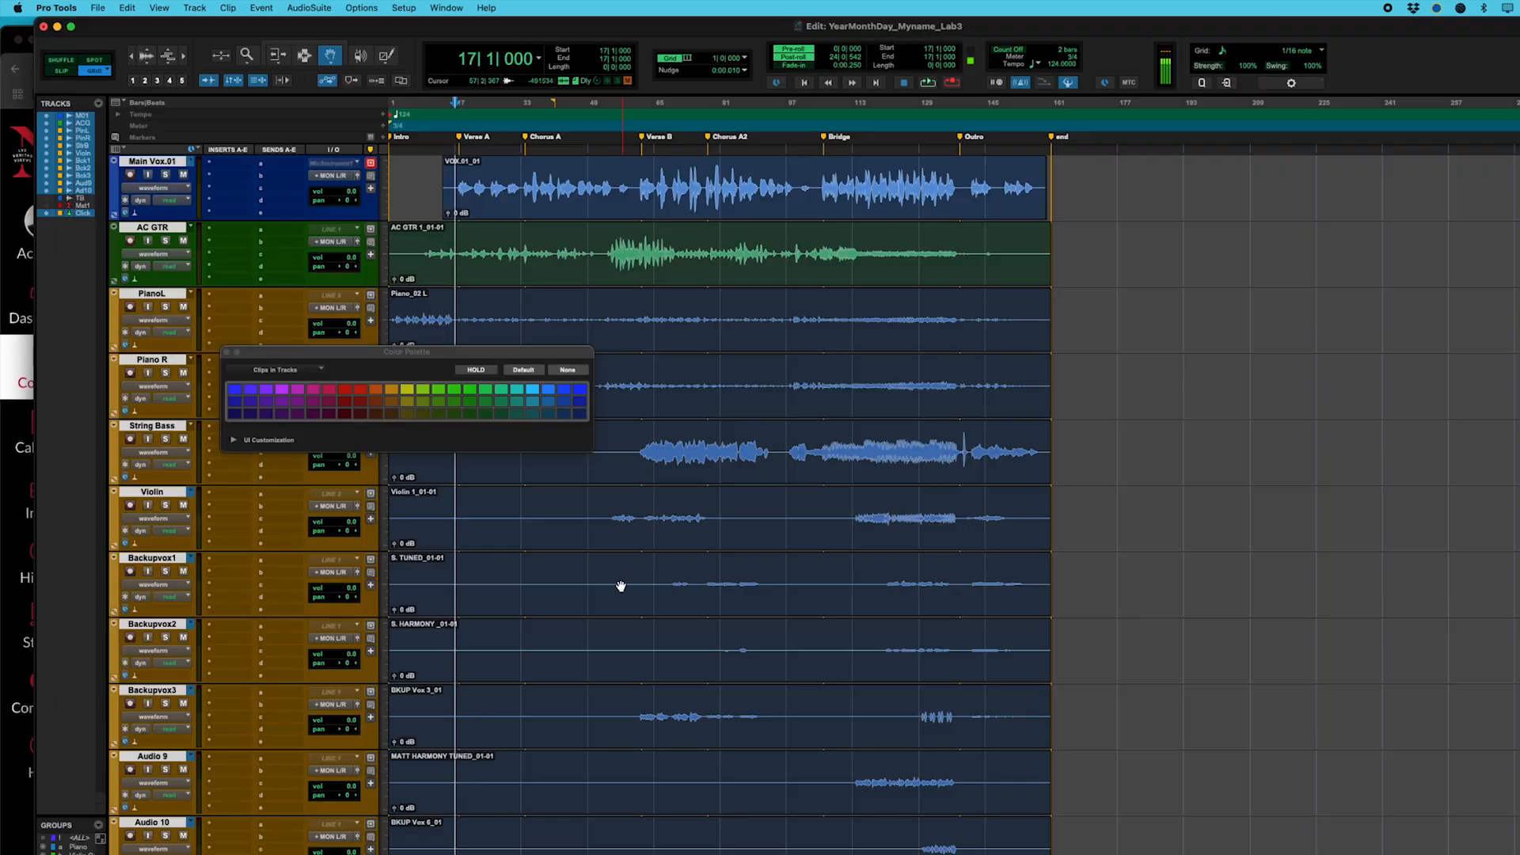
left_click(226, 352)
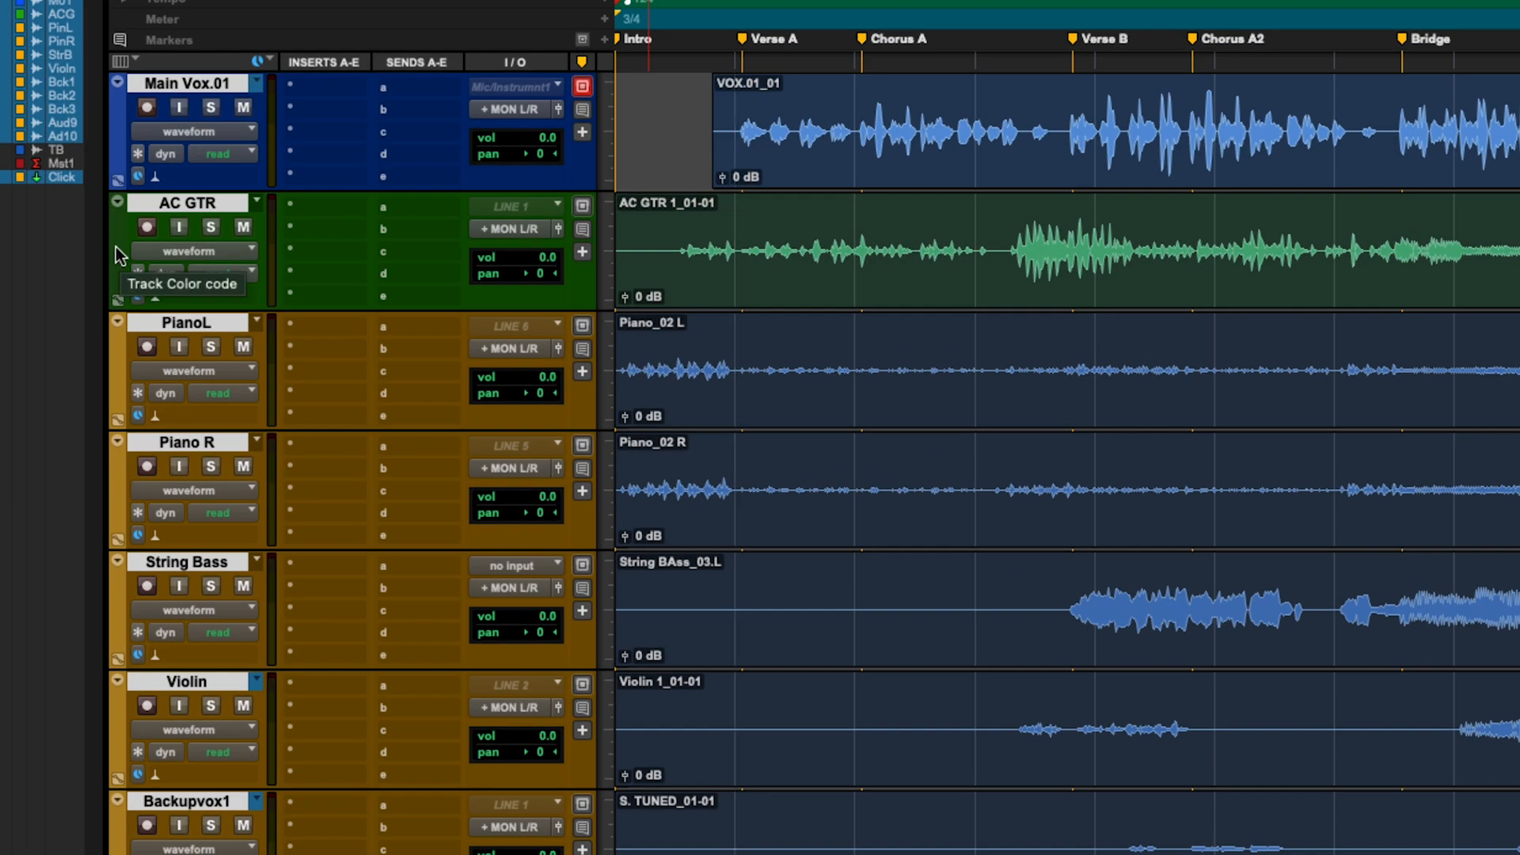
Reopen the Color Palette from the AC GTR track's color strip, check what it can color with the Piano R clip selected, and close it.
double_click(119, 253)
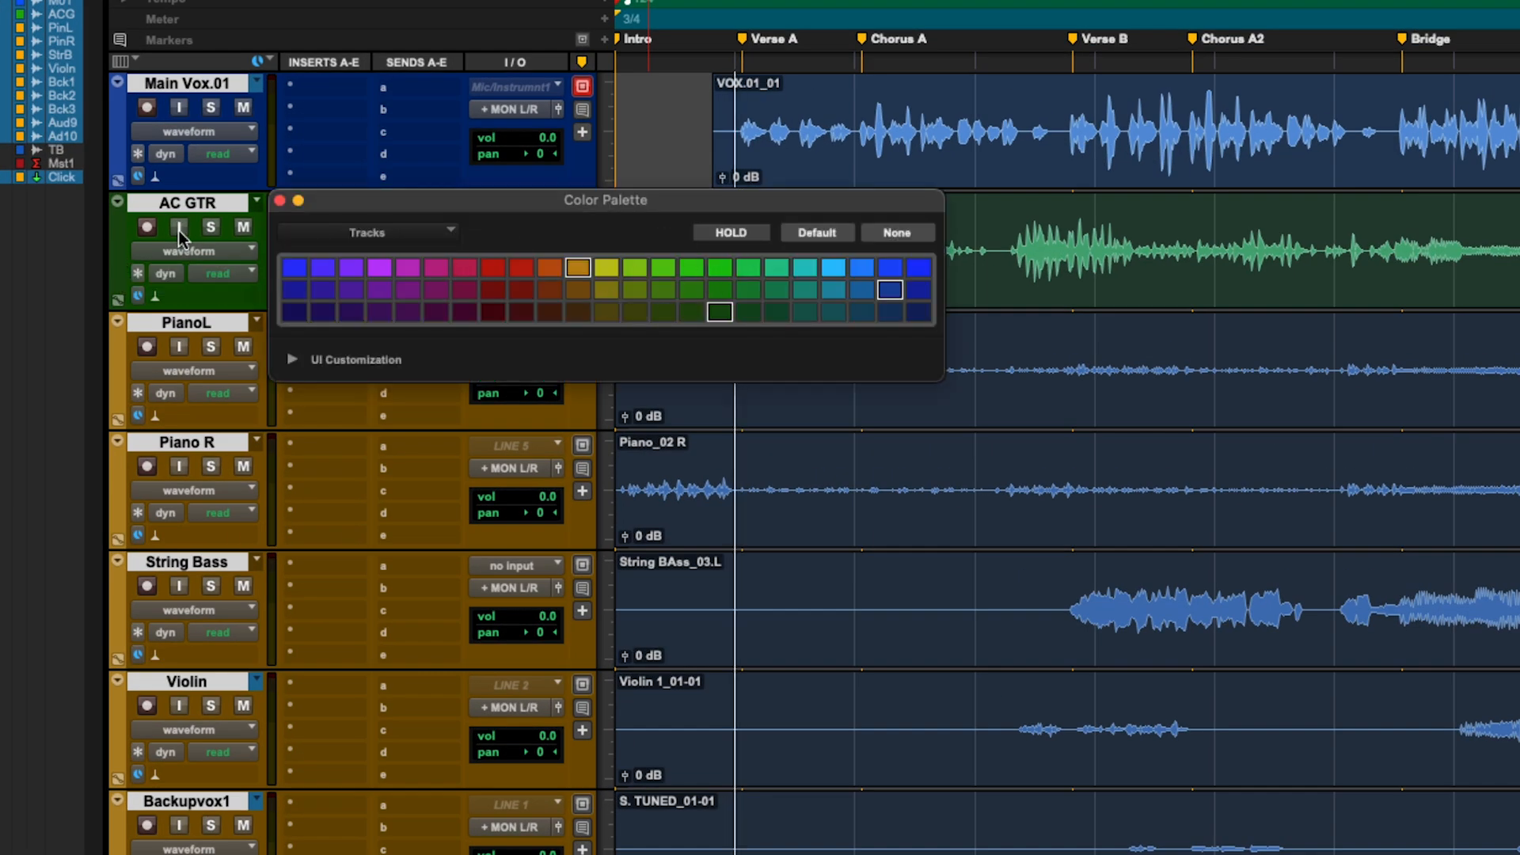
left_click(169, 200)
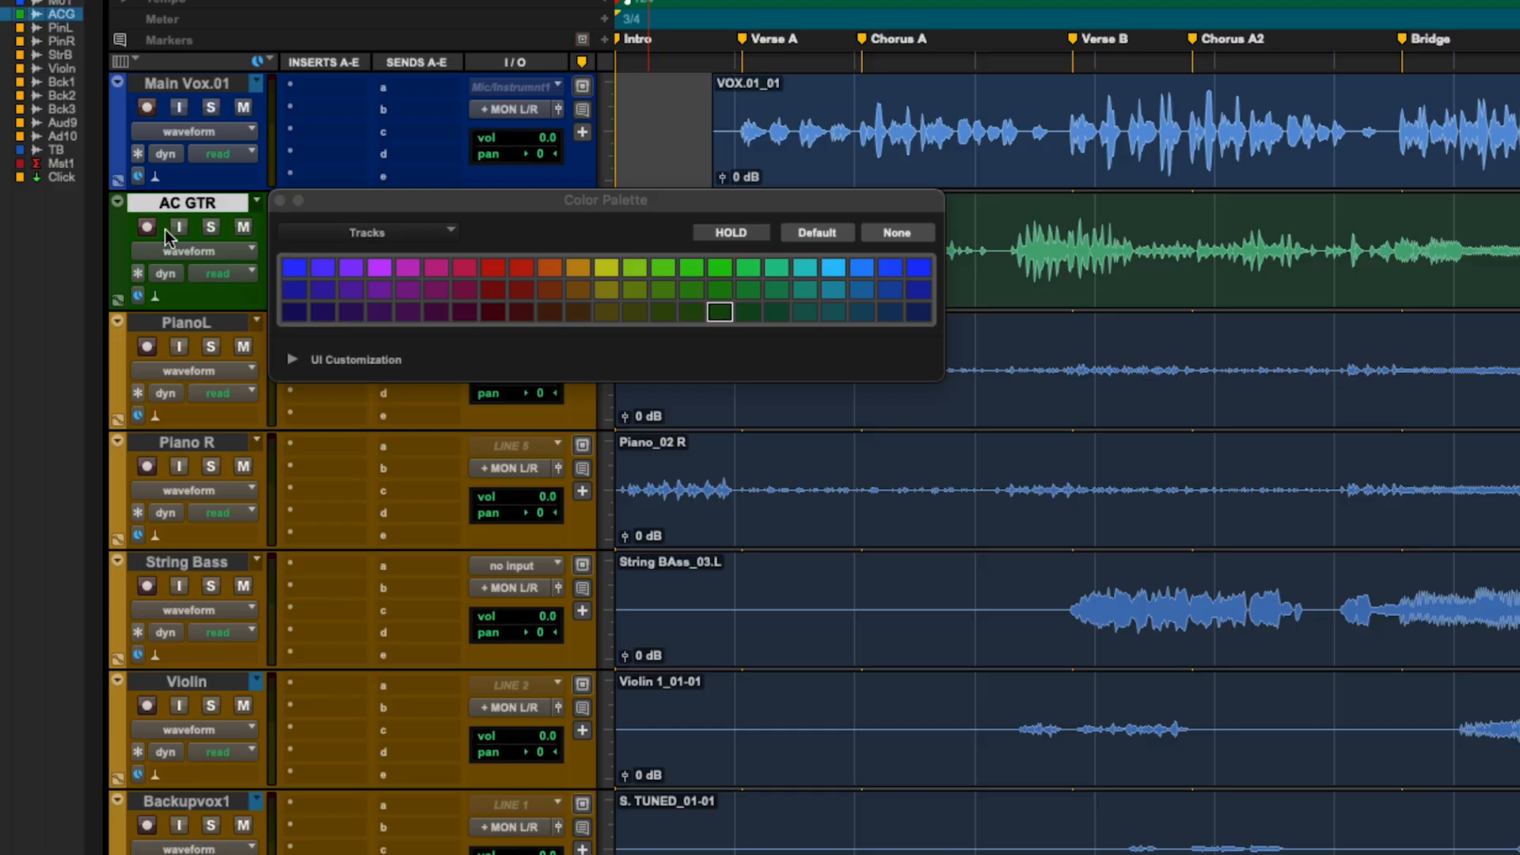
left_click(186, 320)
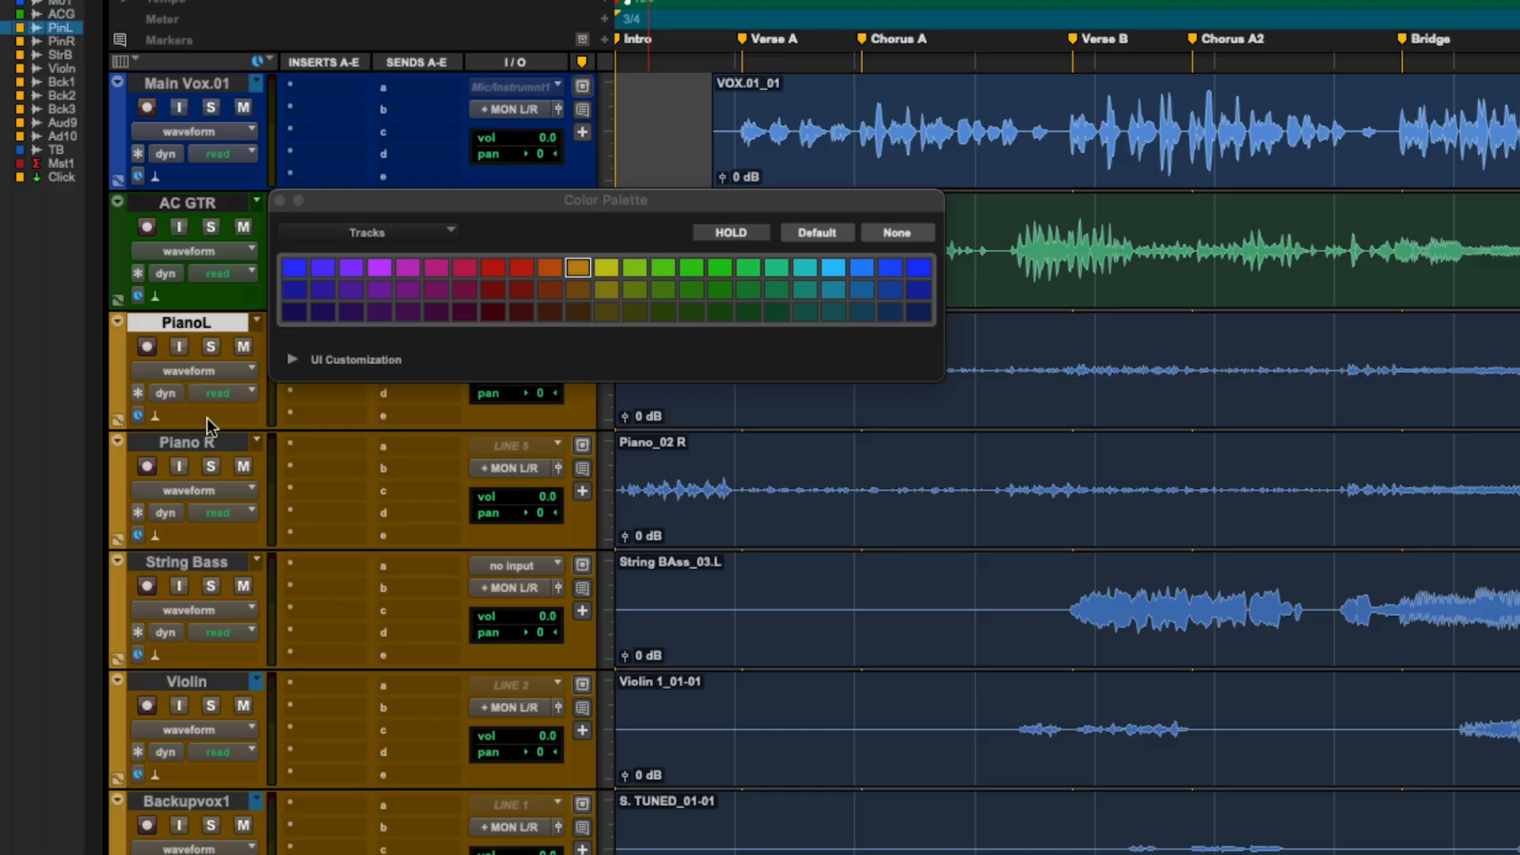
left_click(199, 440)
left_click(839, 509)
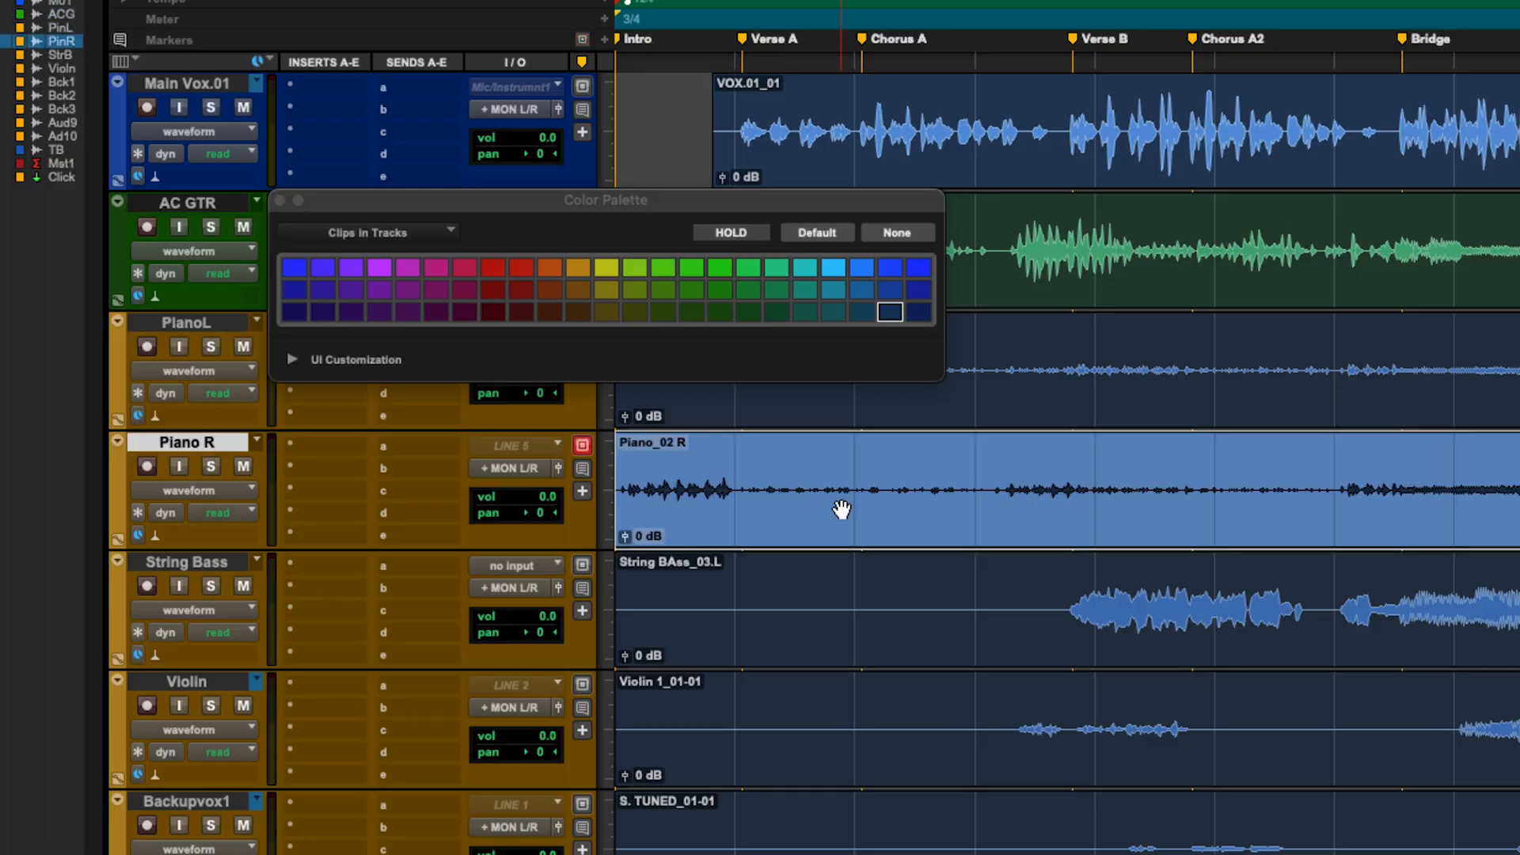
left_click(388, 236)
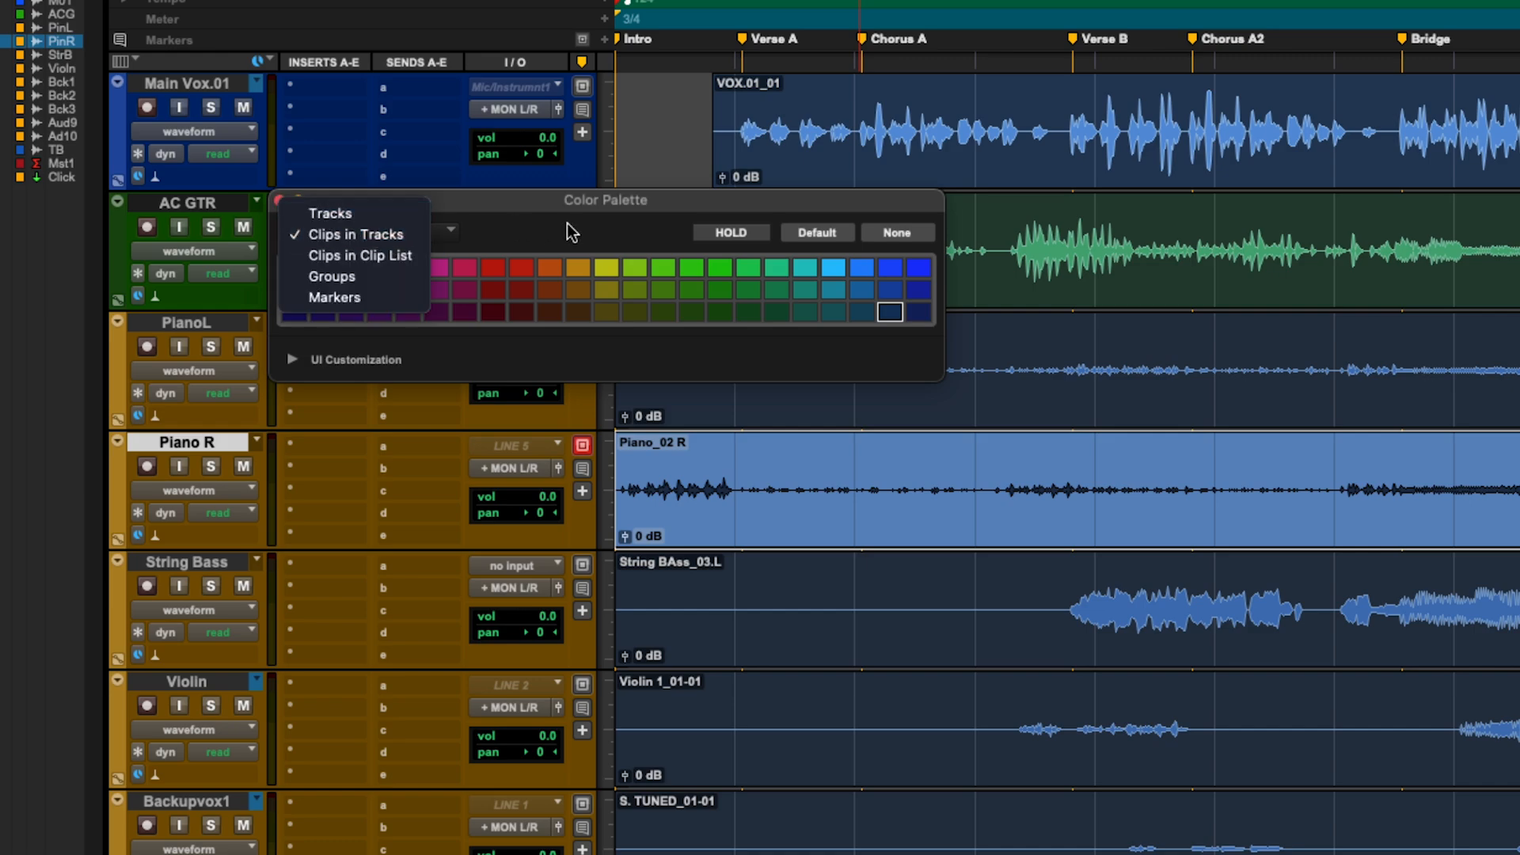
left_click(493, 232)
left_click(278, 200)
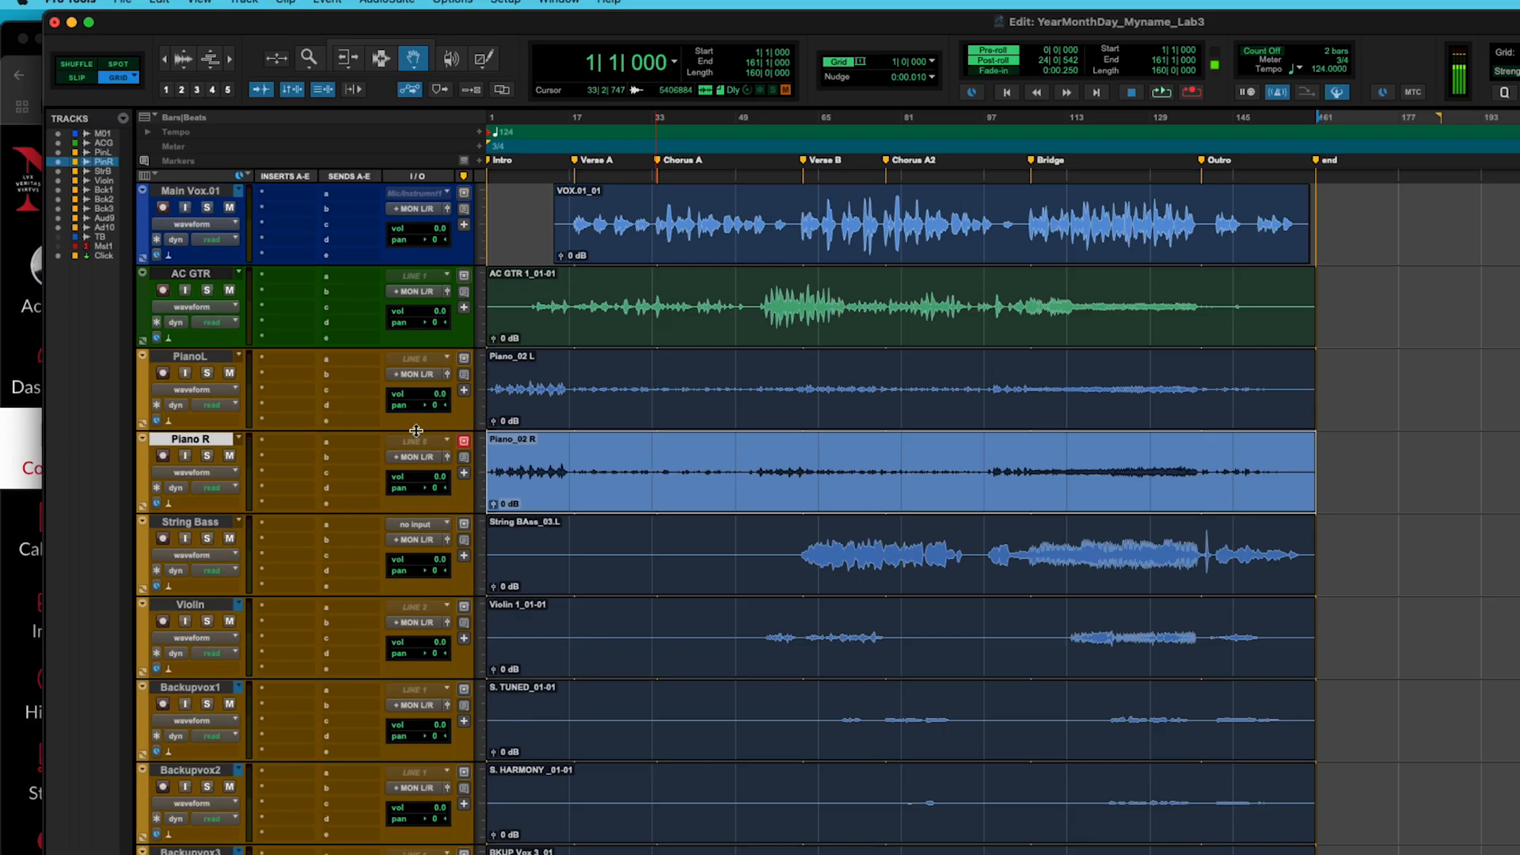
Read the Comping Vocal Takes section of the Lab 3 instructions in Chrome and return to Pro Tools.
key("super+Tab")
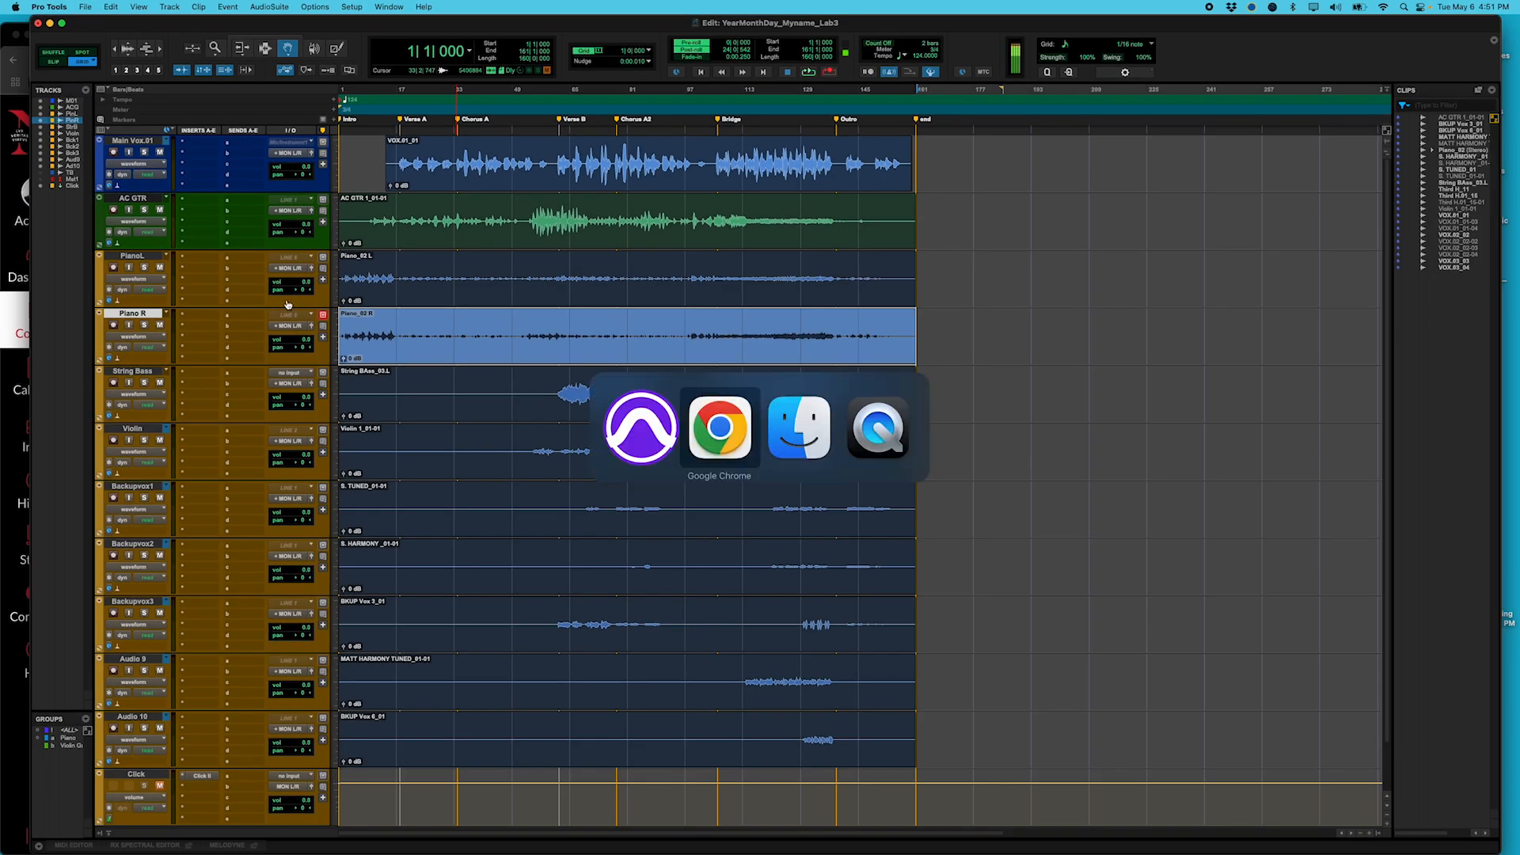
scroll(289, 346, "down", 3)
scroll(289, 346, "down", 3)
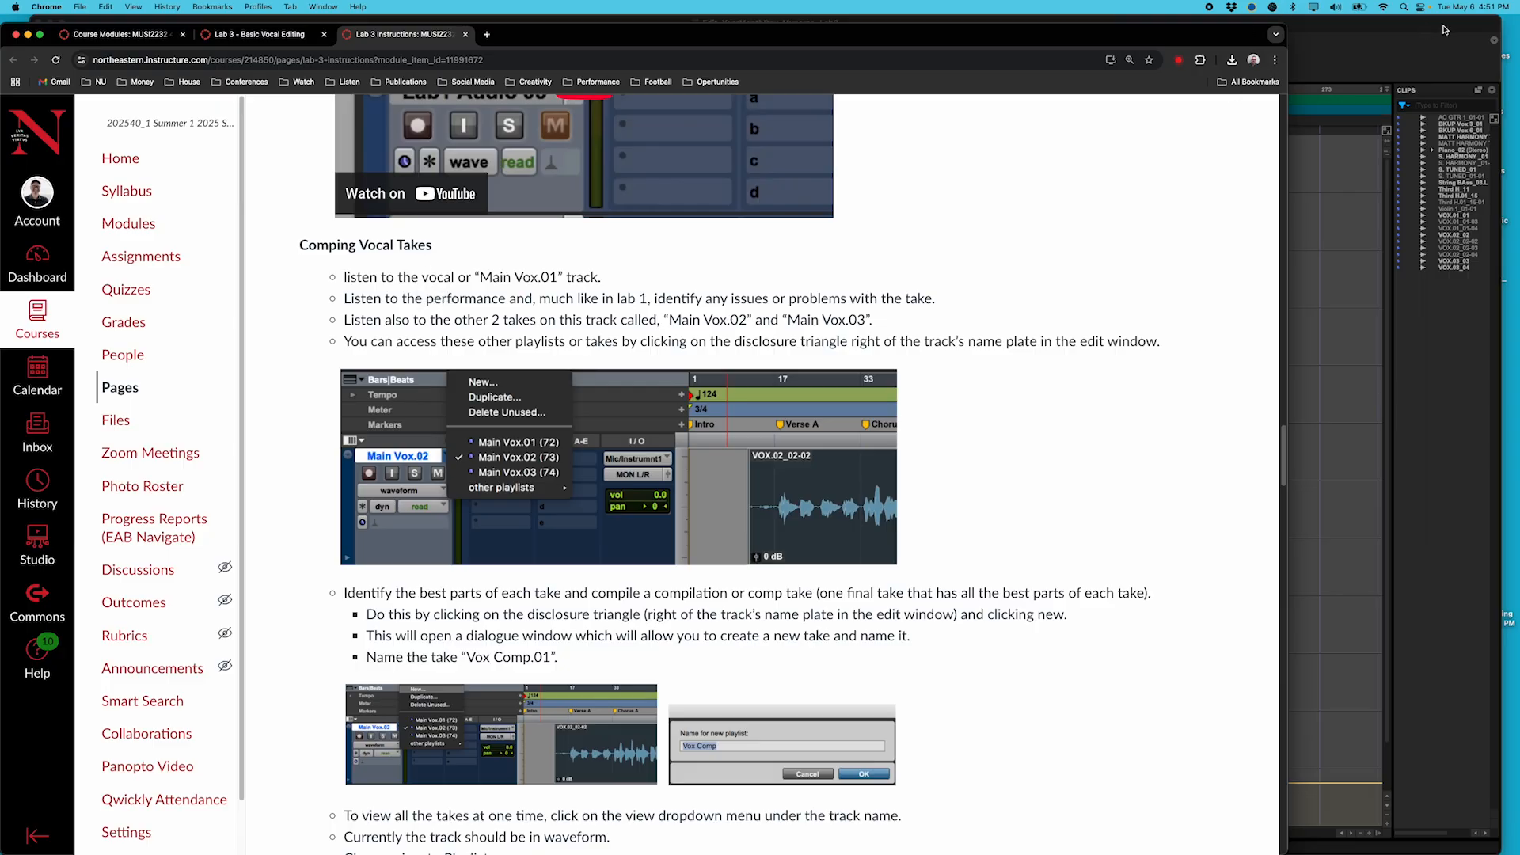
left_click(1387, 33)
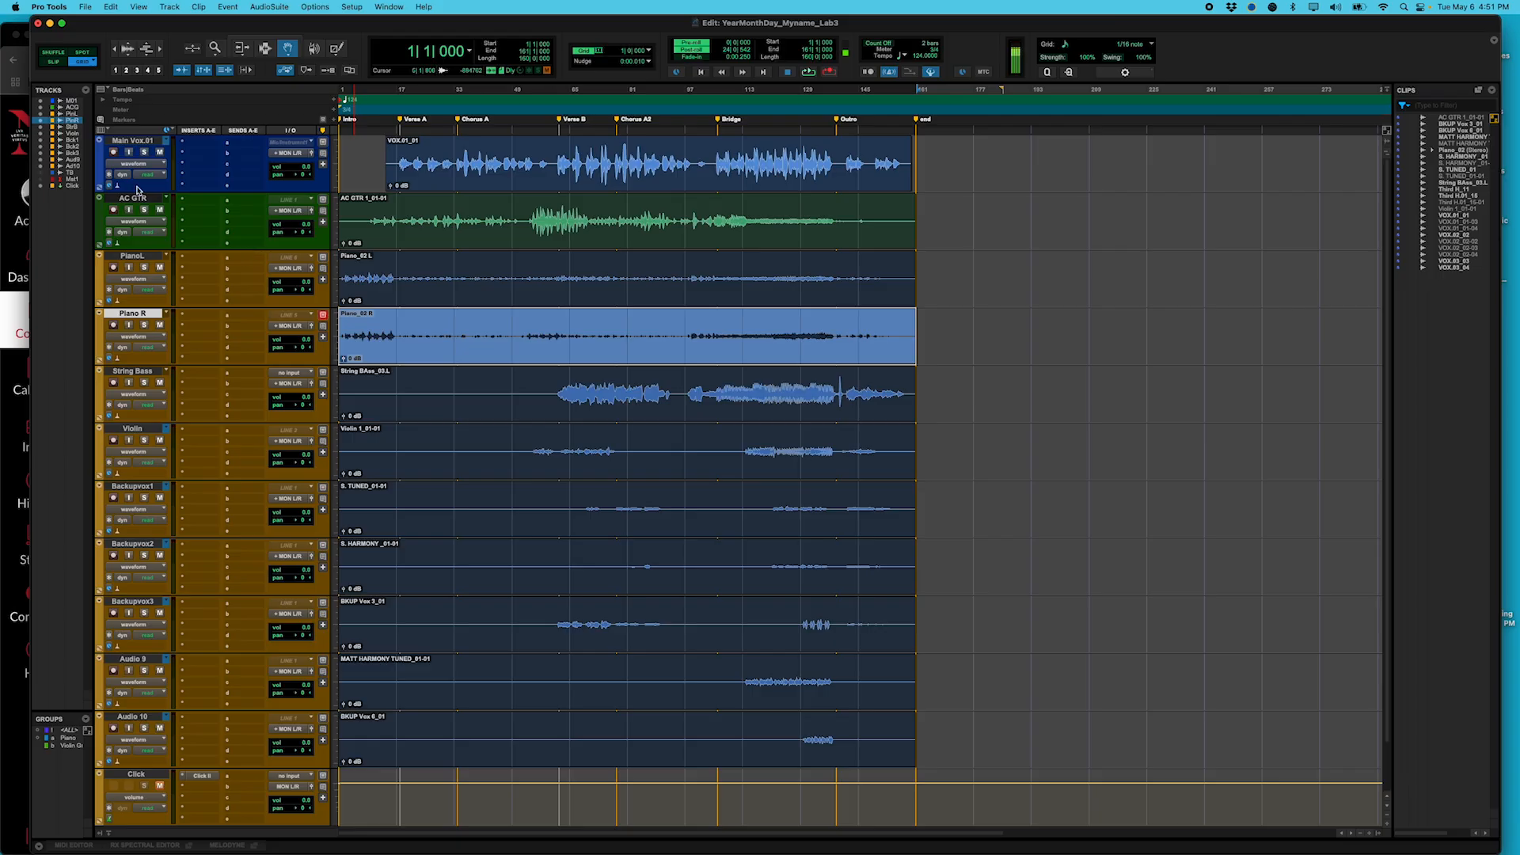
Enlarge the Main Vox.01 track and switch its view from waveform to playlists.
left_click_drag(139, 192, 167, 427)
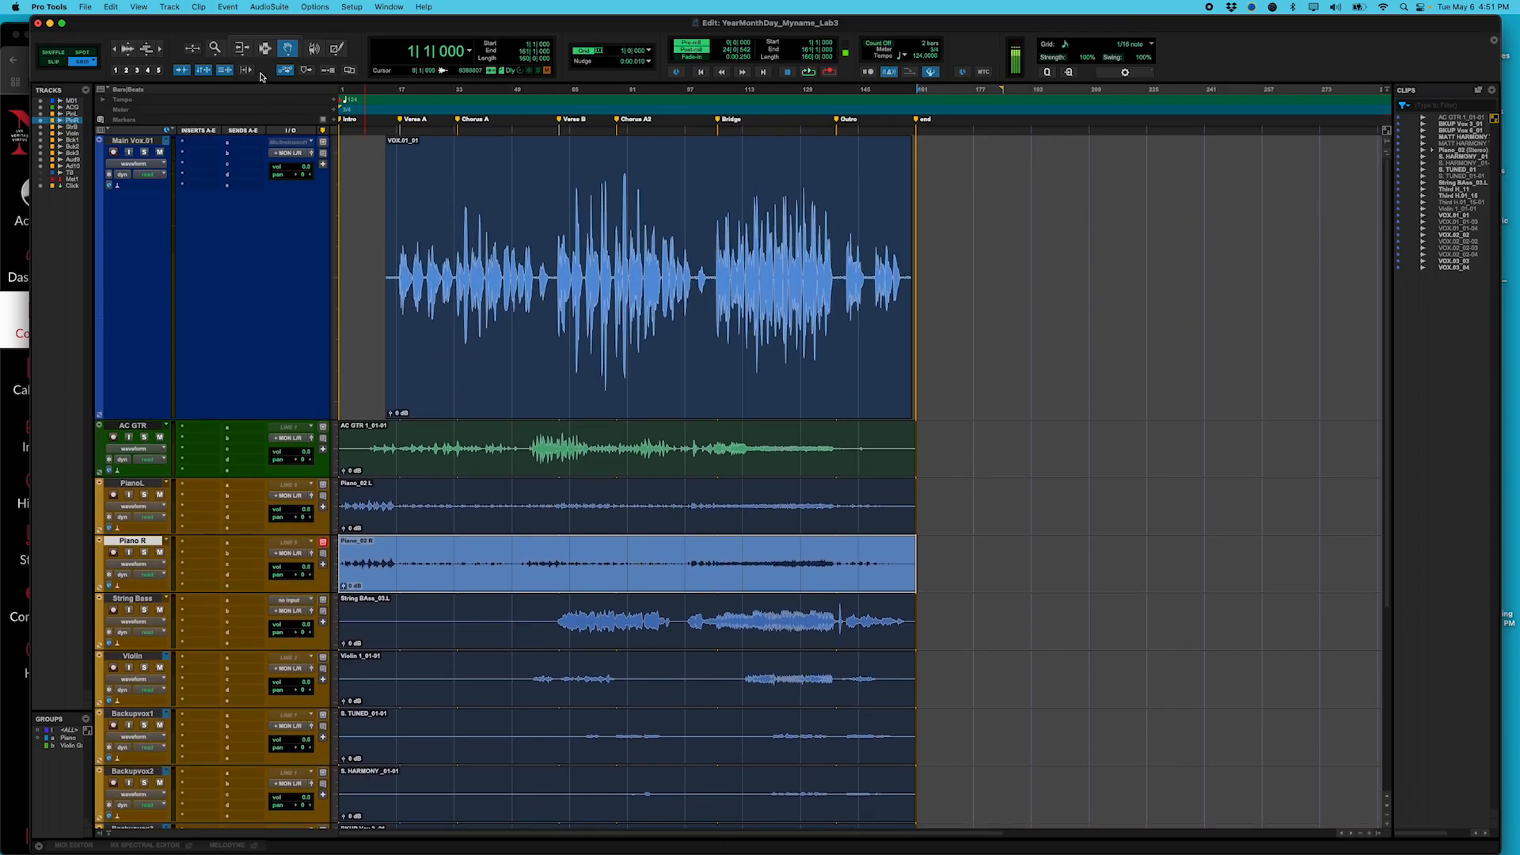
left_click(215, 49)
left_click_drag(959, 230, 95, 229)
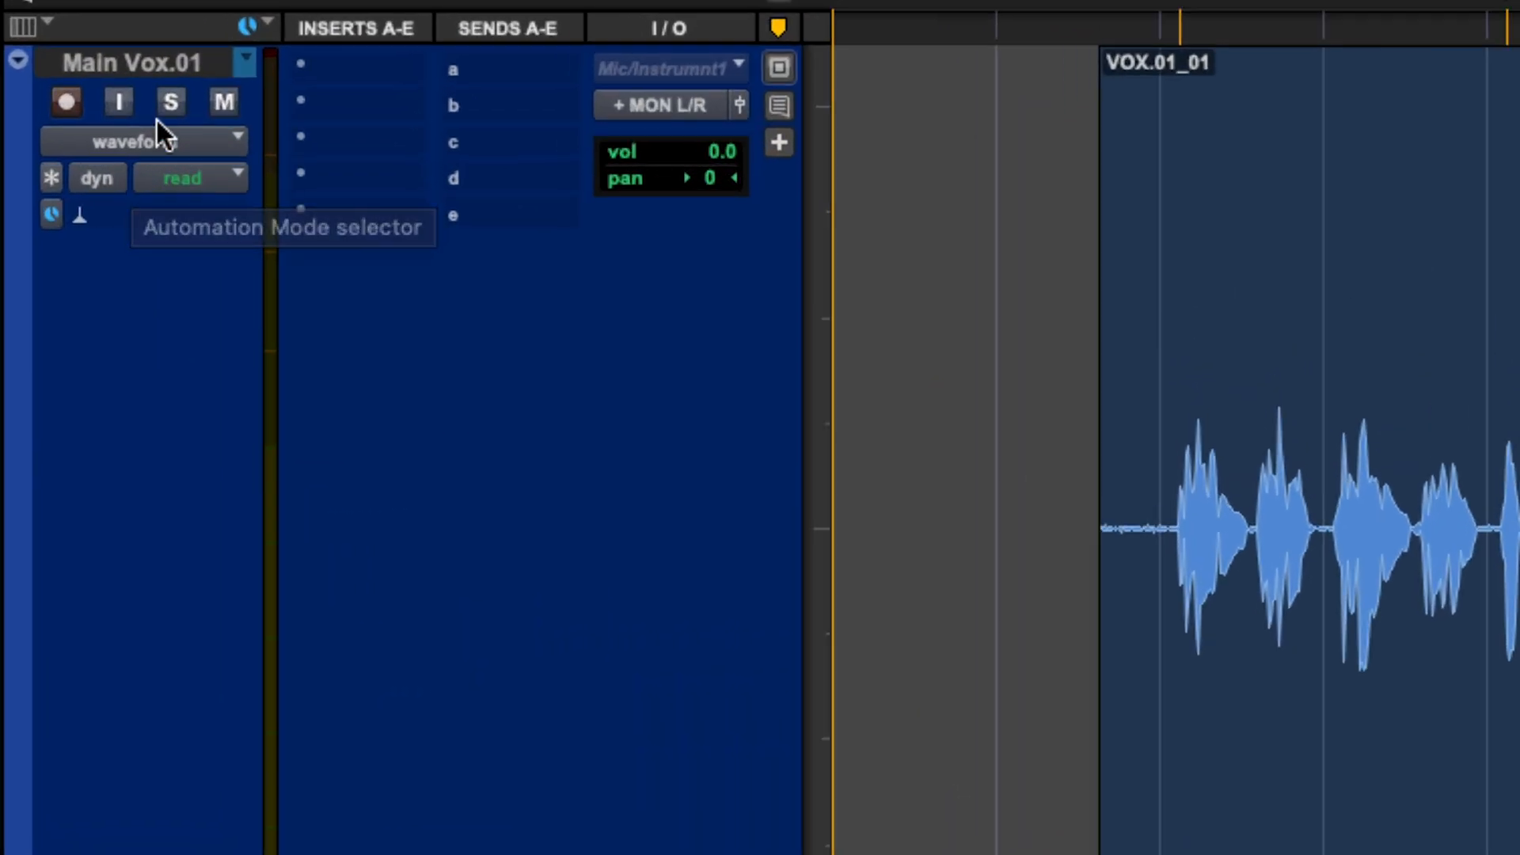
left_click(150, 140)
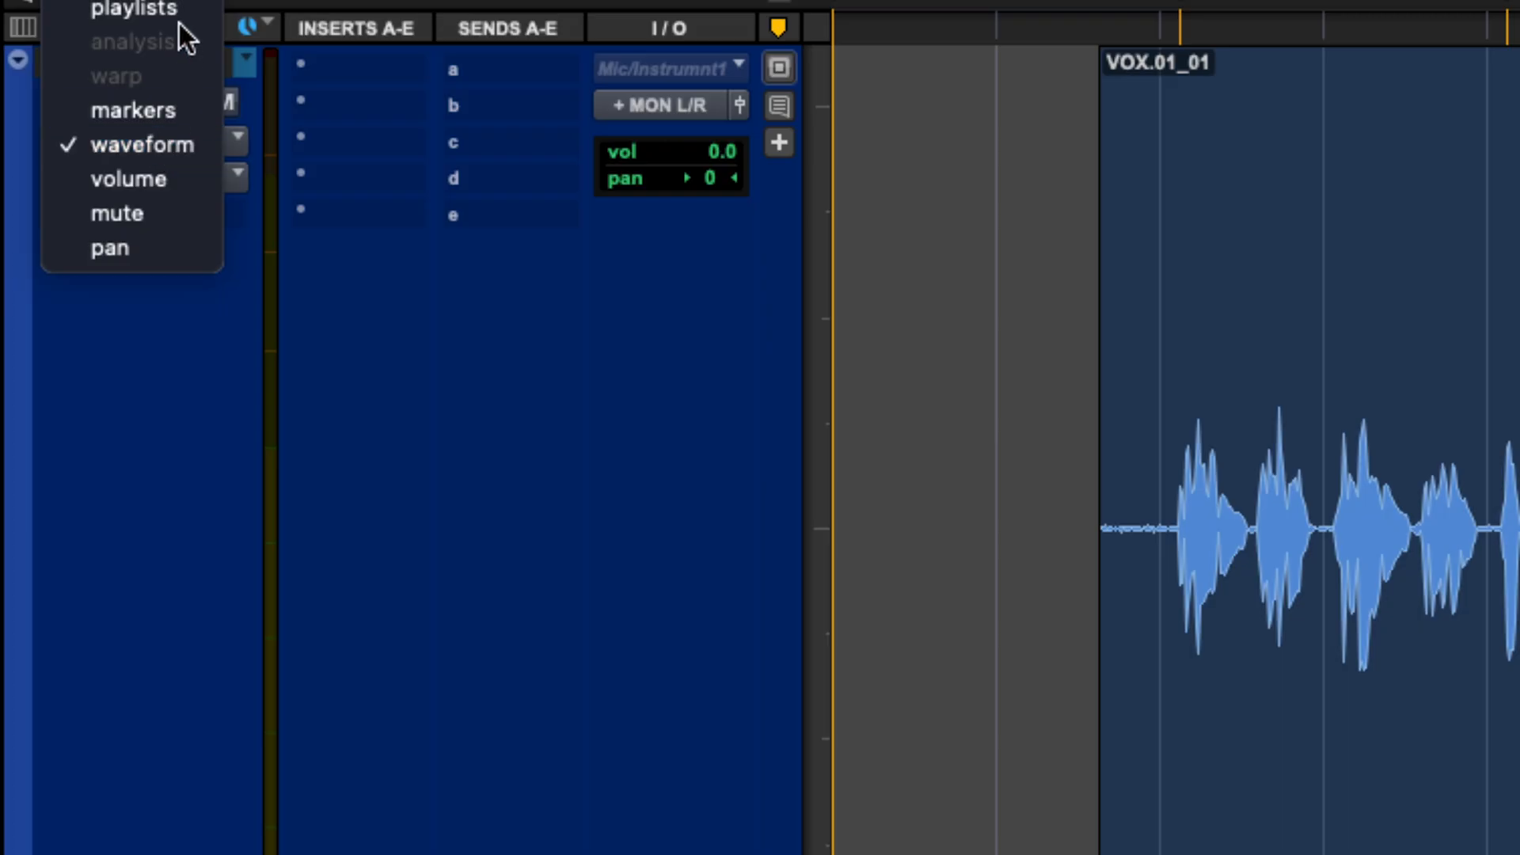
left_click(173, 159)
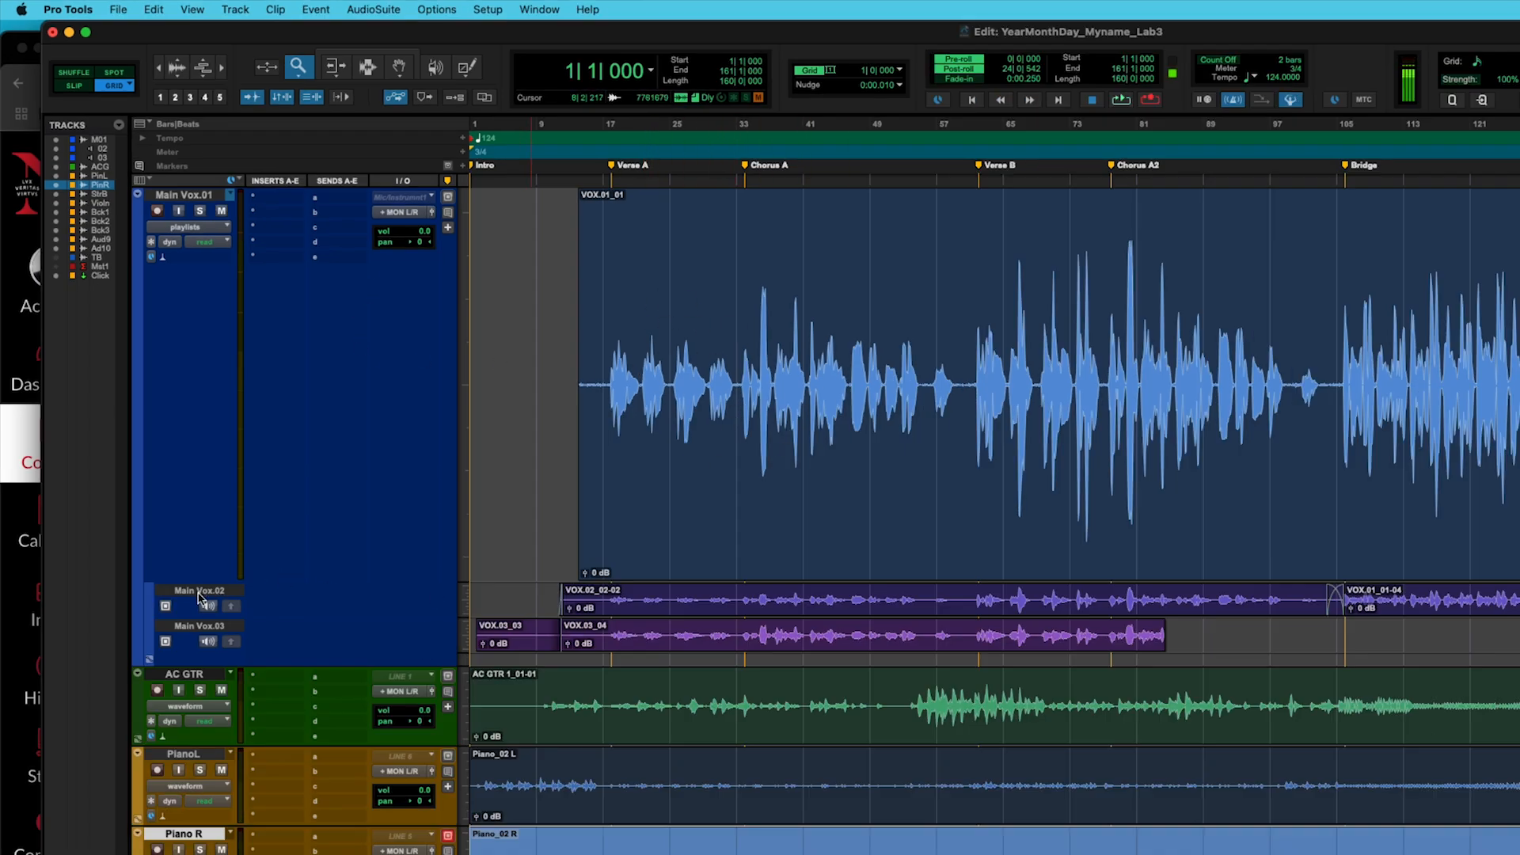
Play the session from bar 18 at Verse A, solo the Main Vox.01 track during playback, and stop.
left_click(615, 165)
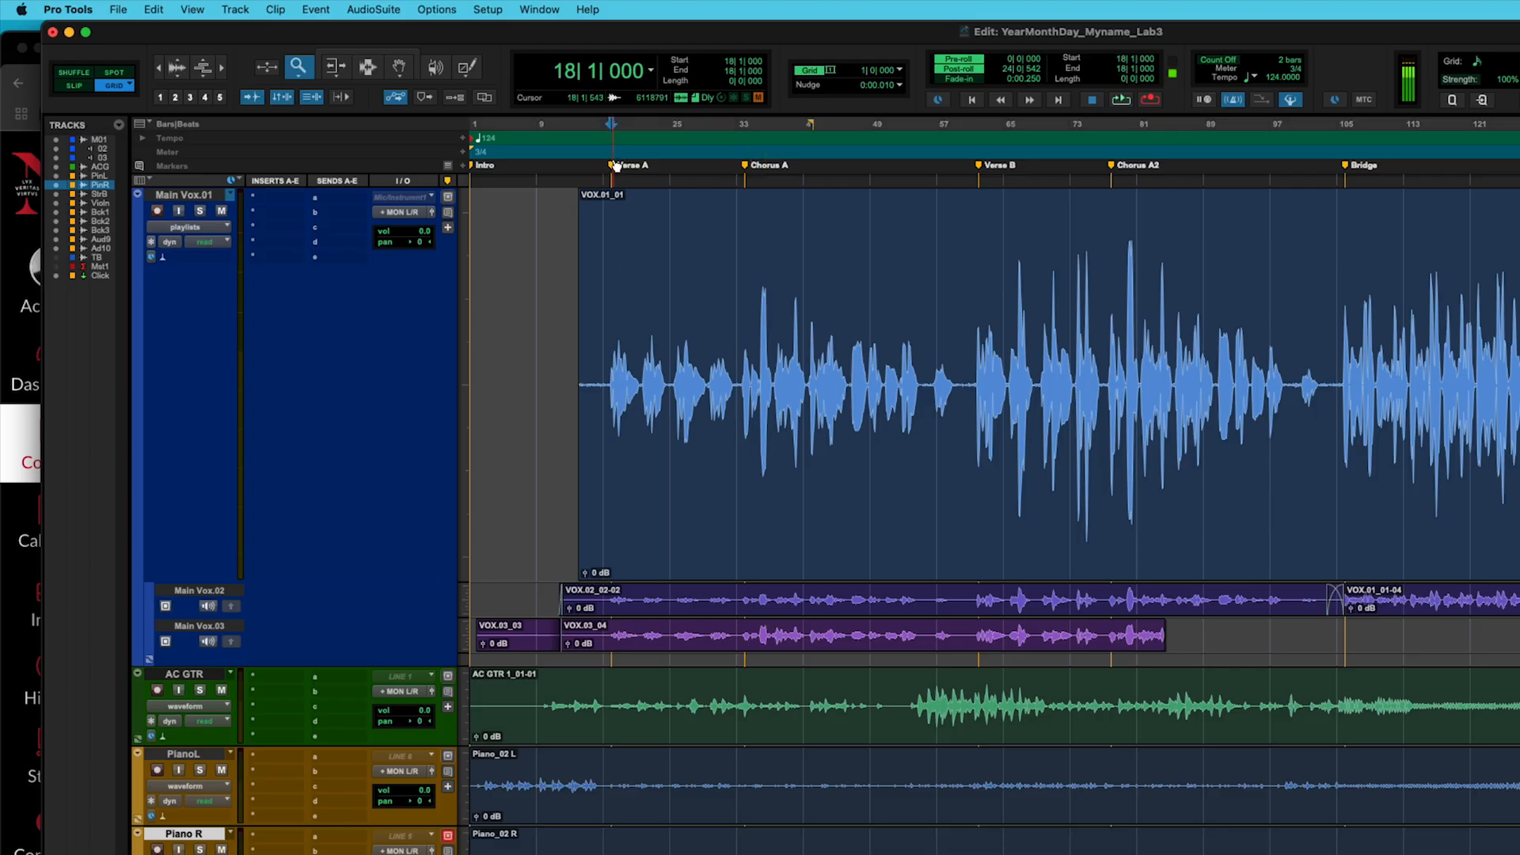
key("space")
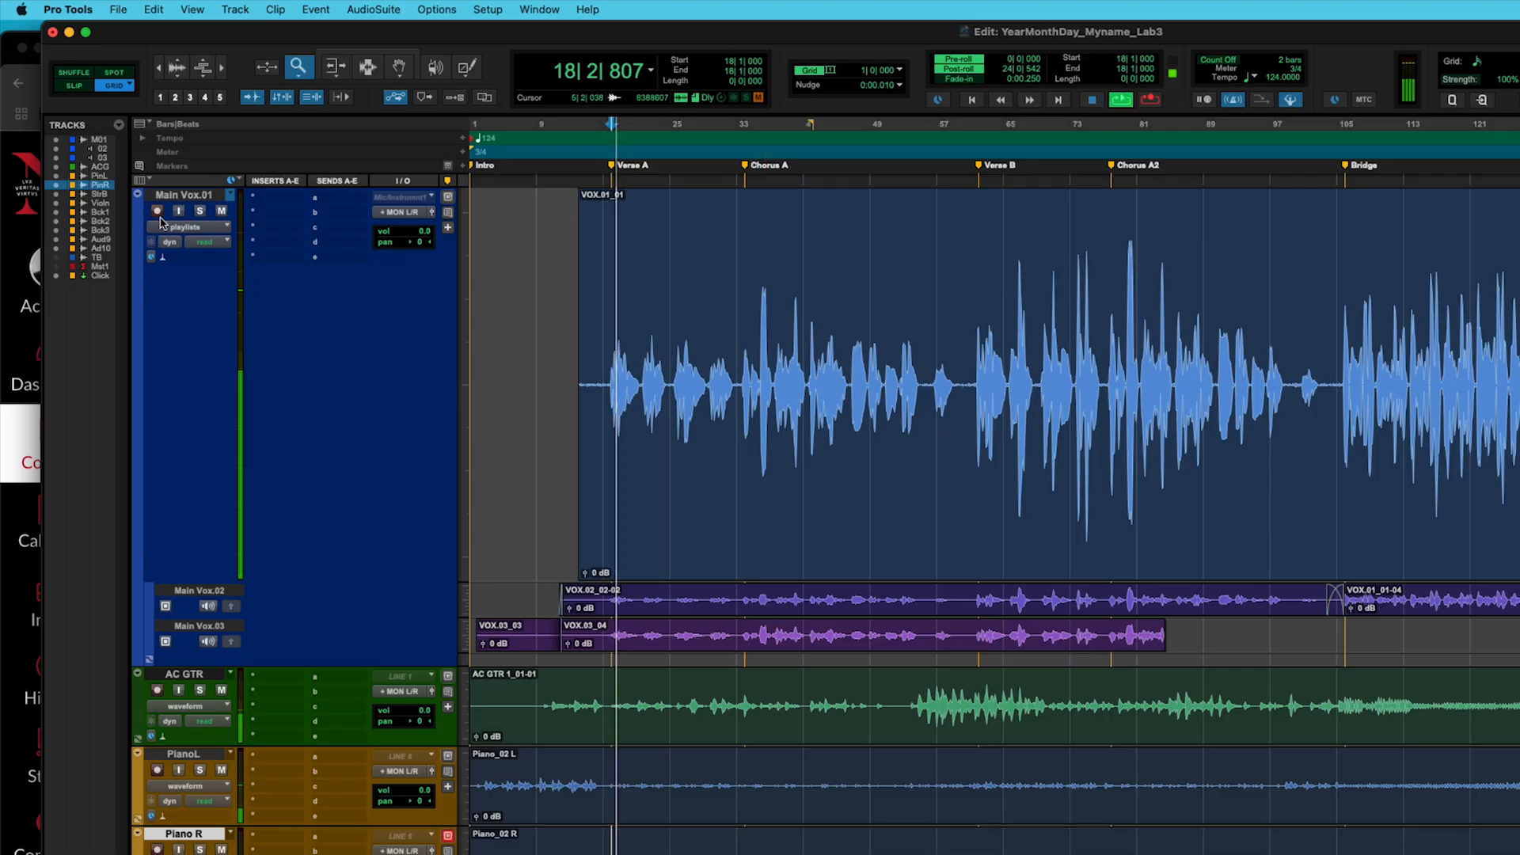
left_click(199, 211)
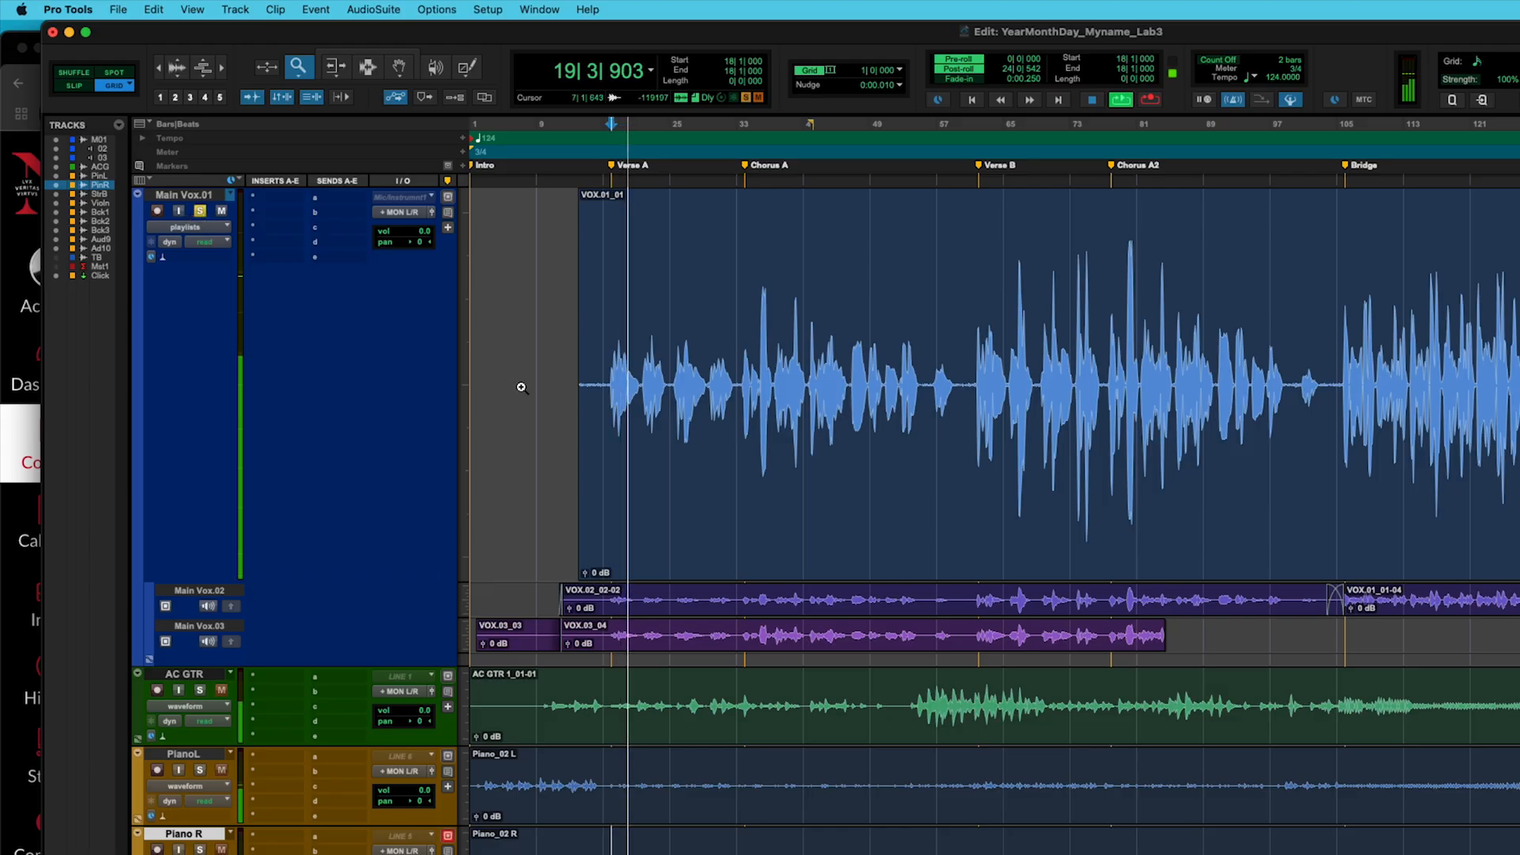
key("space")
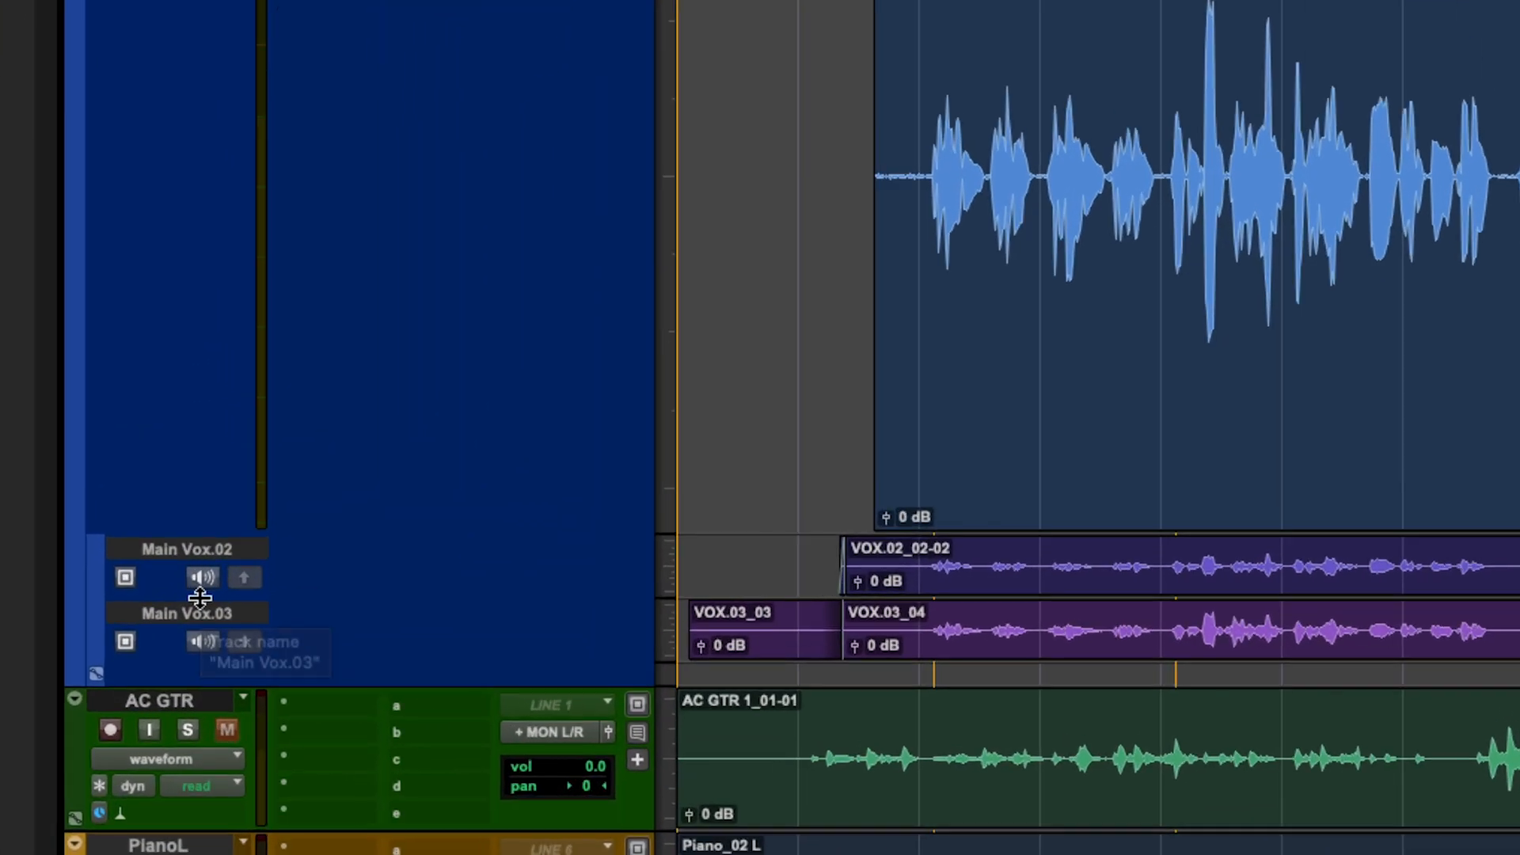
Play from bar 18, audition the Main Vox.02 and Main Vox.03 takes by soloing their comp lanes in turn, return to the main take, and stop.
left_click(202, 578)
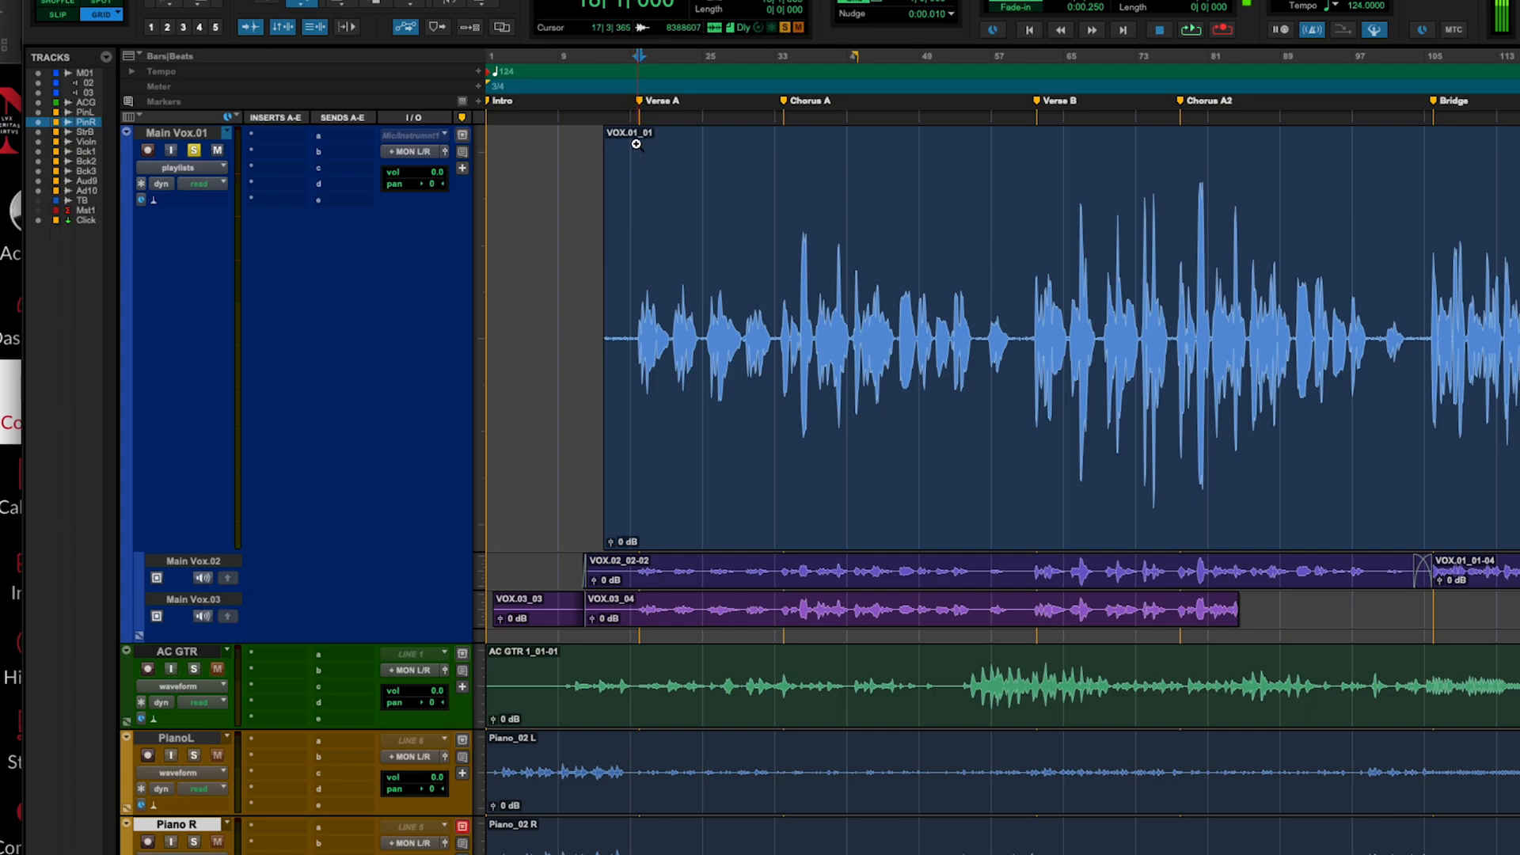
key("space")
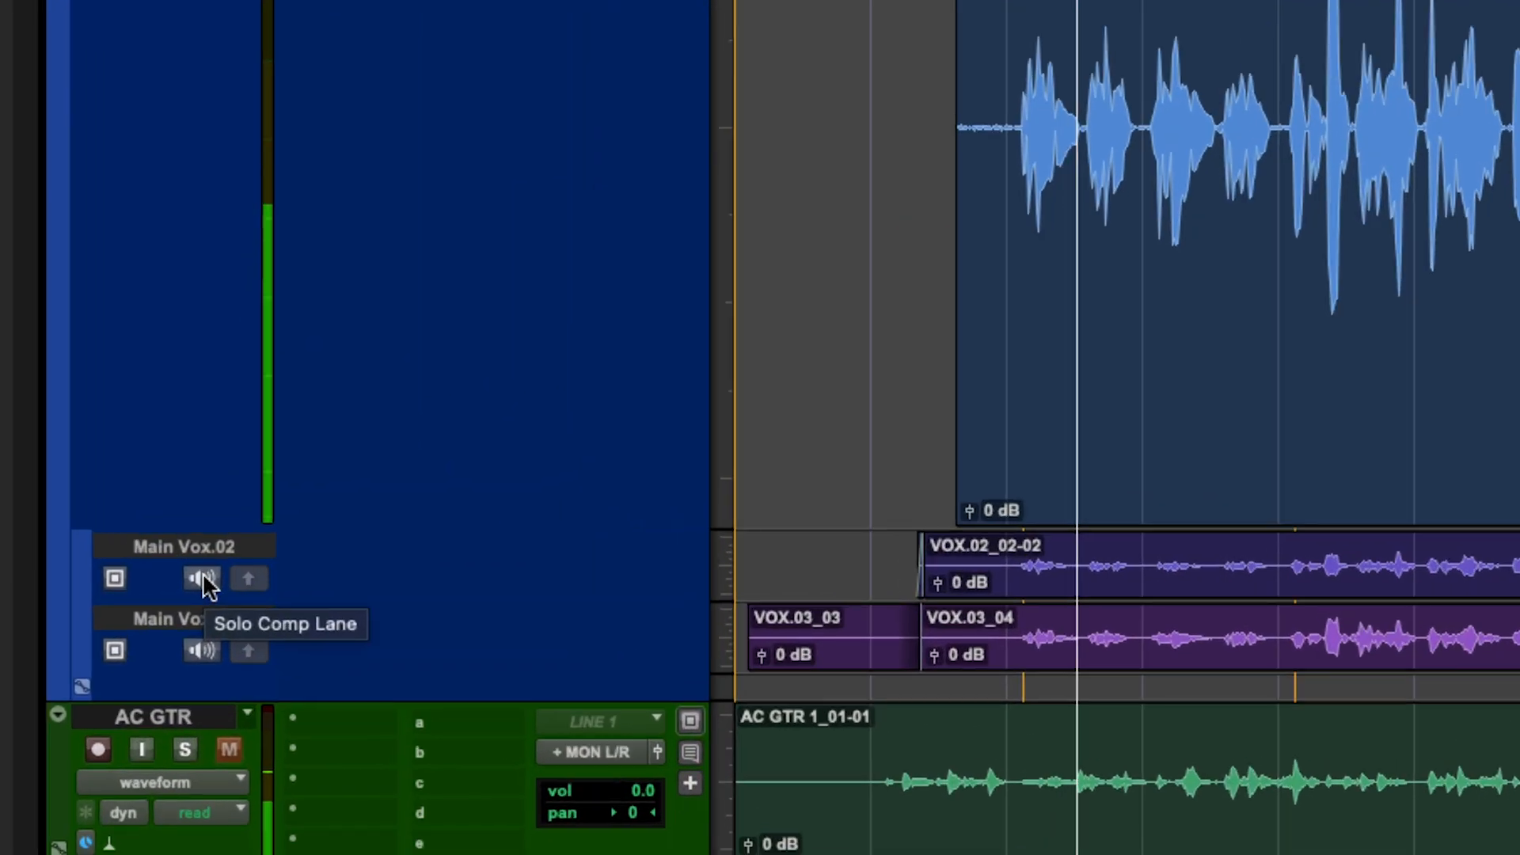
left_click(203, 579)
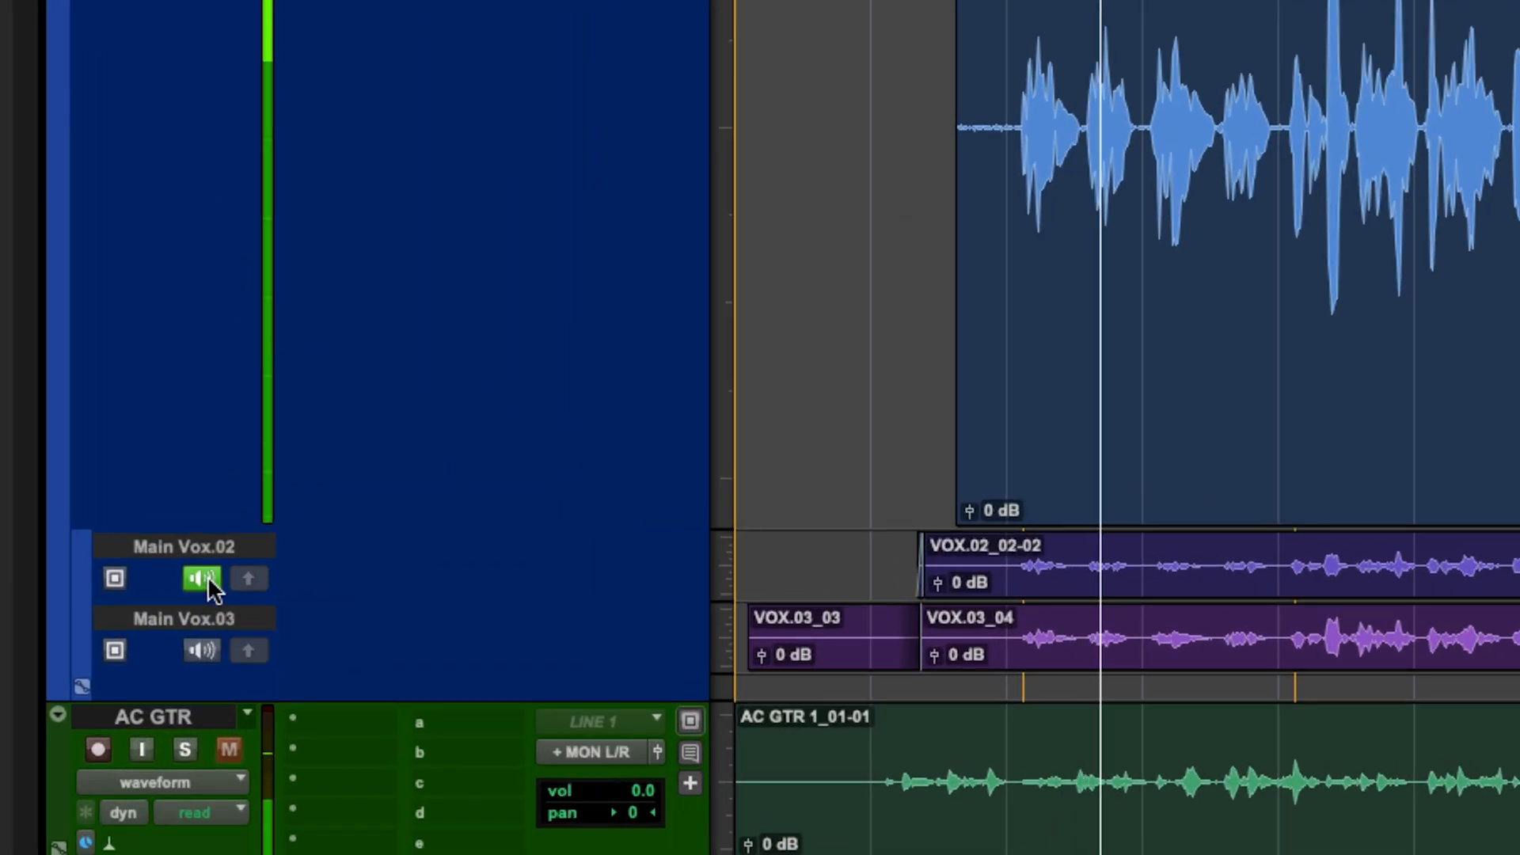
left_click(197, 646)
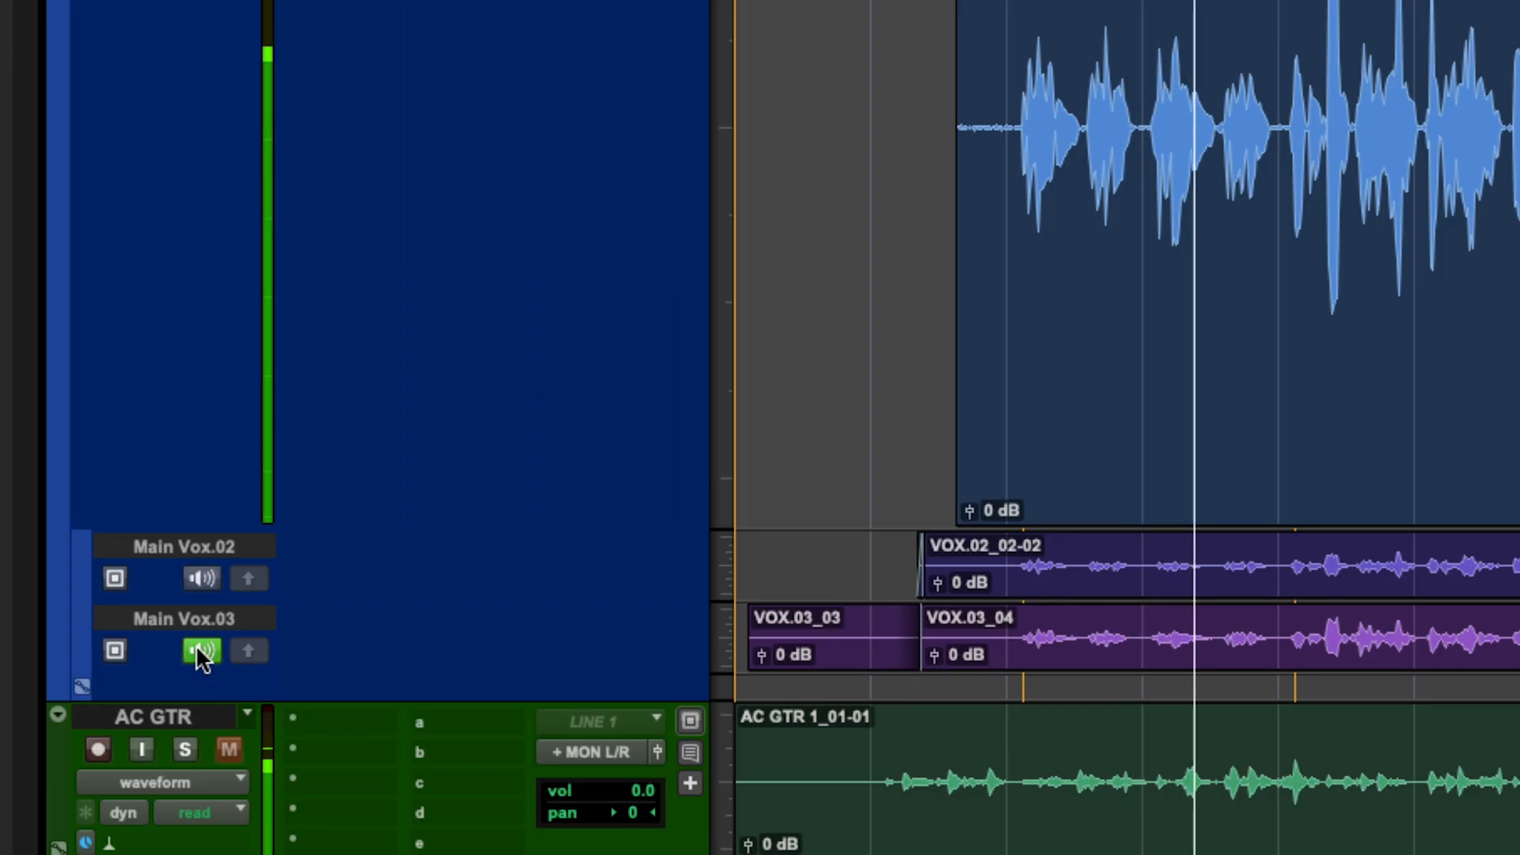
left_click(197, 646)
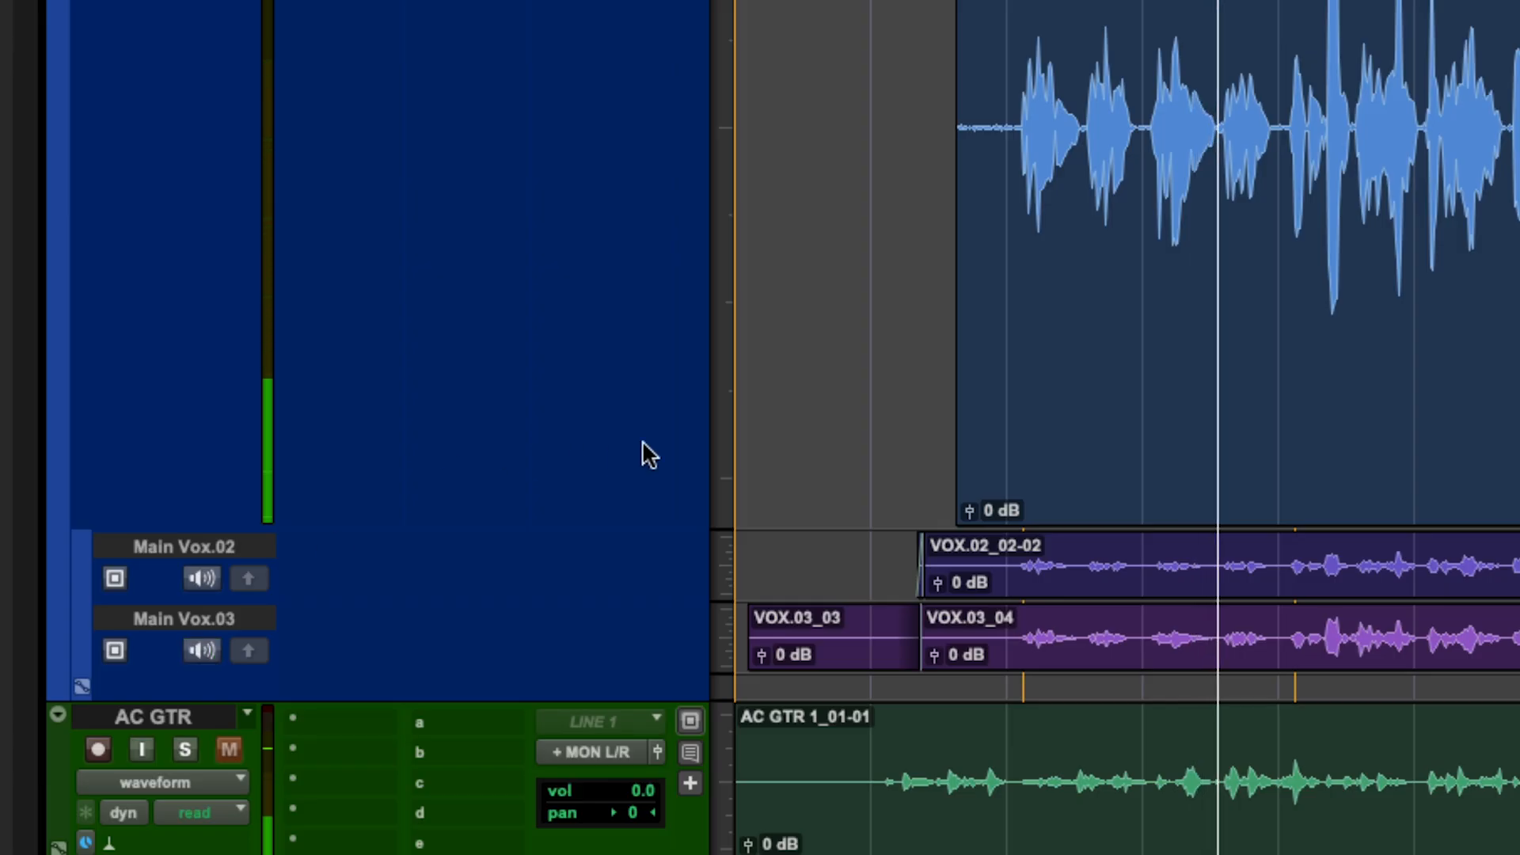
scroll(1039, 9, "up", 5)
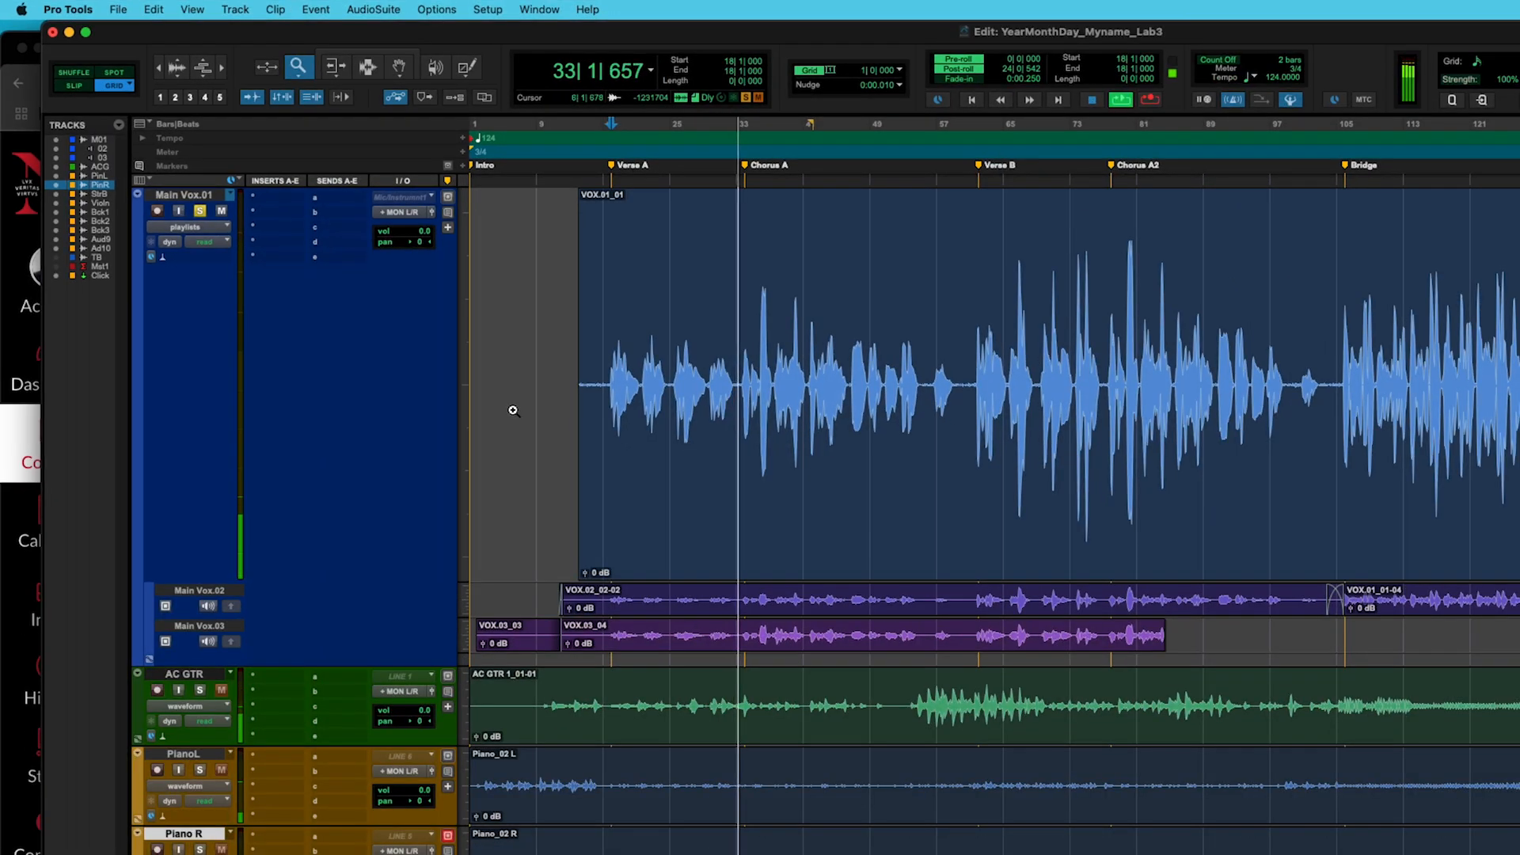
key("space")
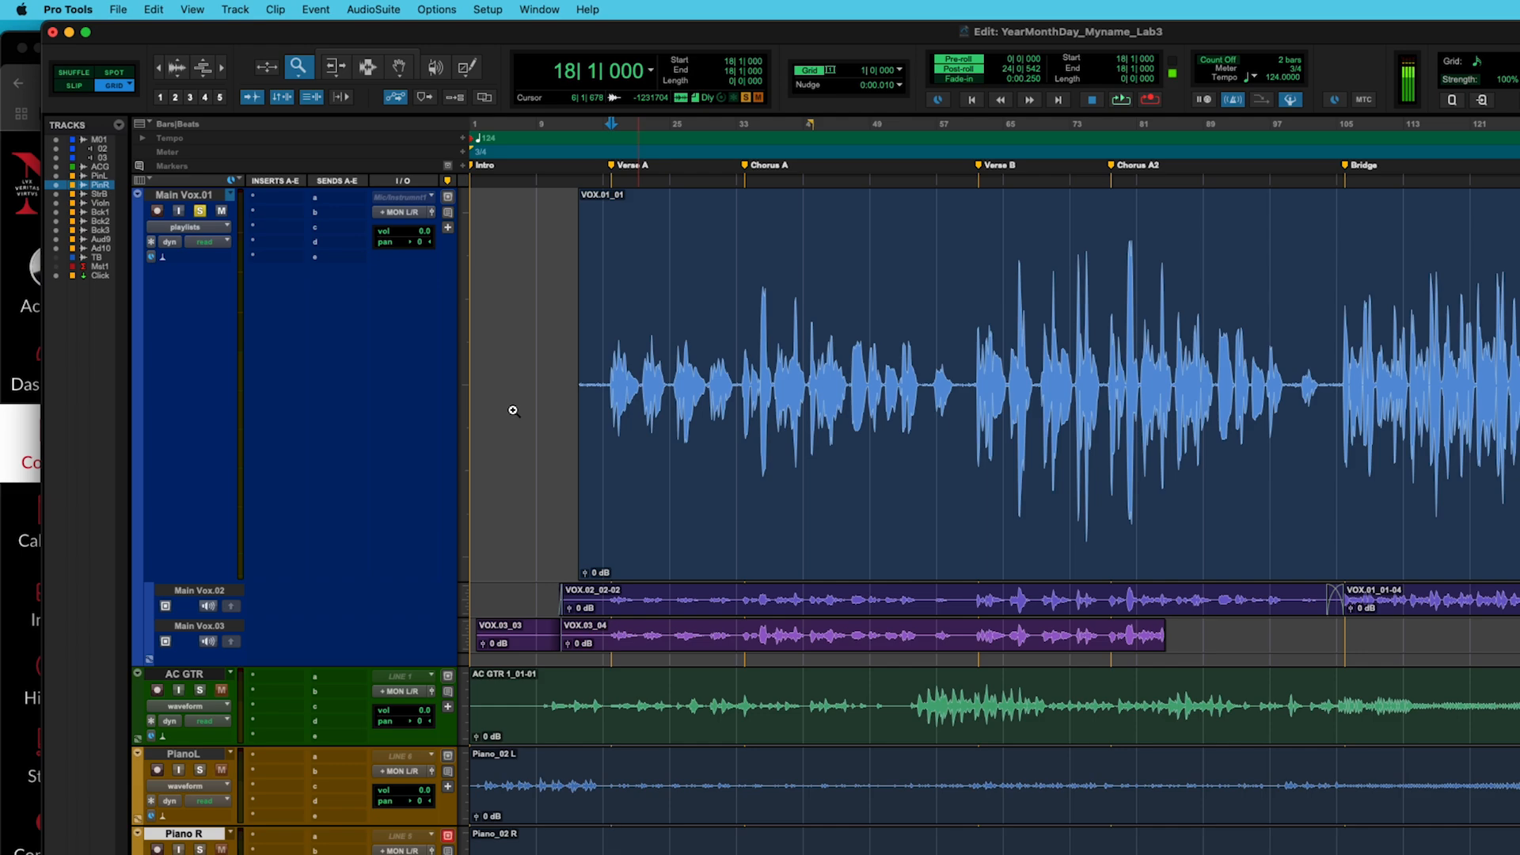
View the Elastic Audio options of the Main Vox.01 track and dismiss the list without choosing one.
left_click(164, 257)
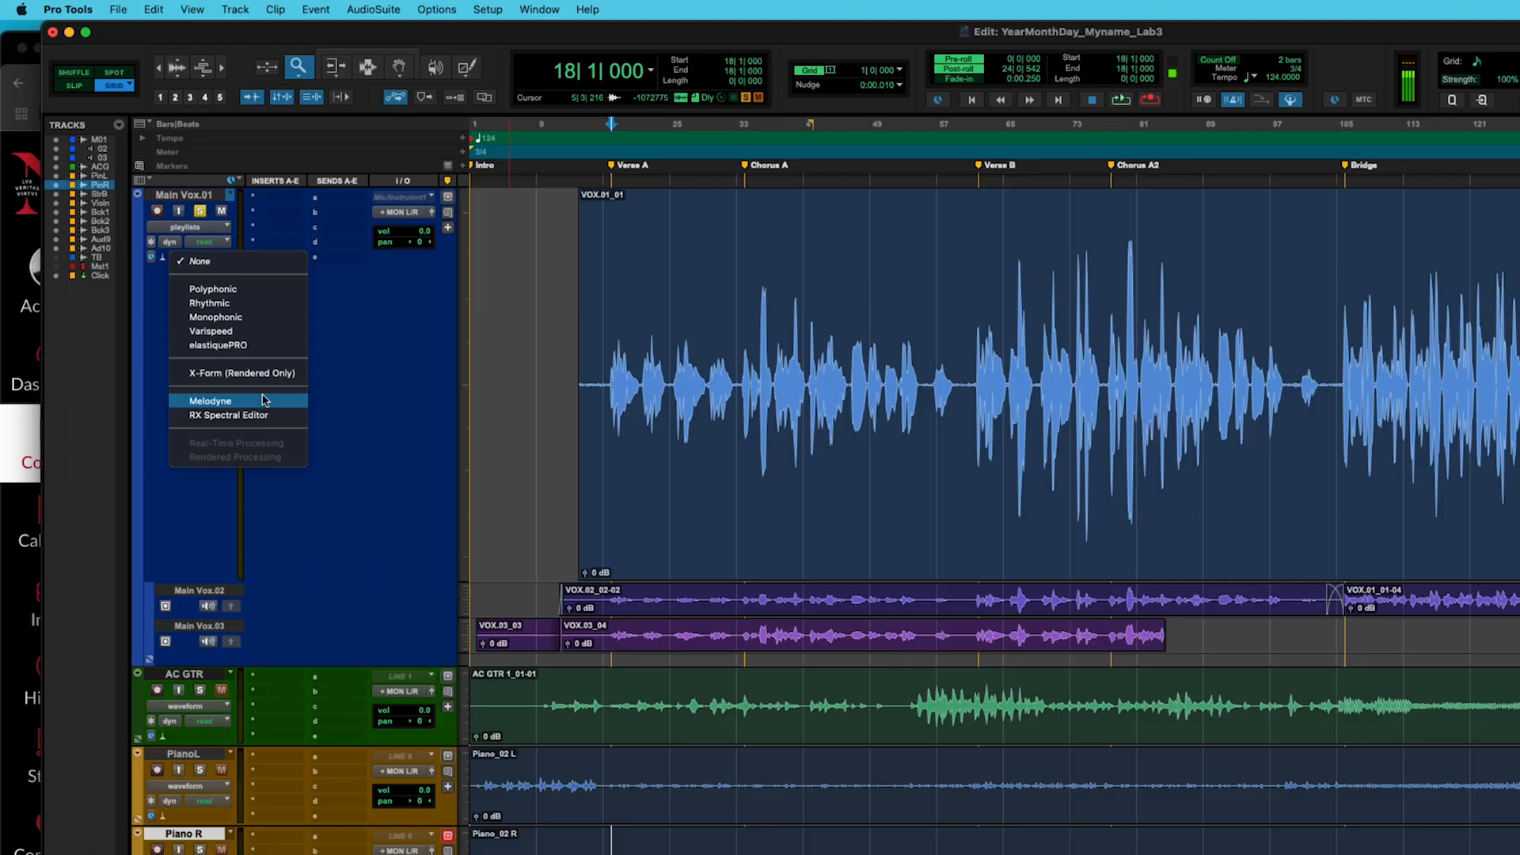
left_click(656, 128)
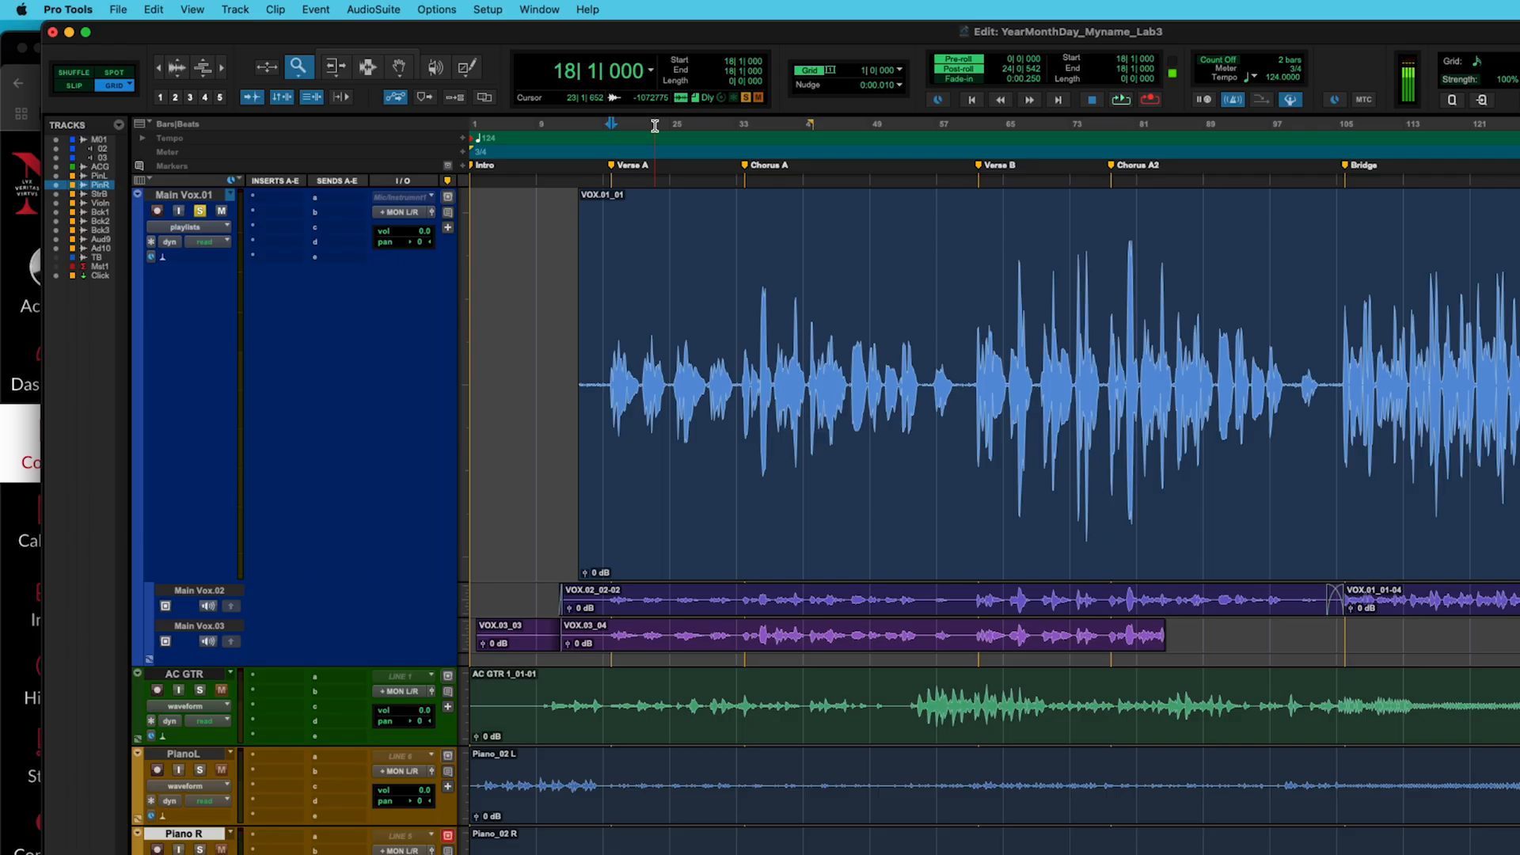
Switch to the Lab 3 instructions in Chrome, read the Comping Vocal Takes section on creating a new take, and return to Pro Tools.
key("super+Tab")
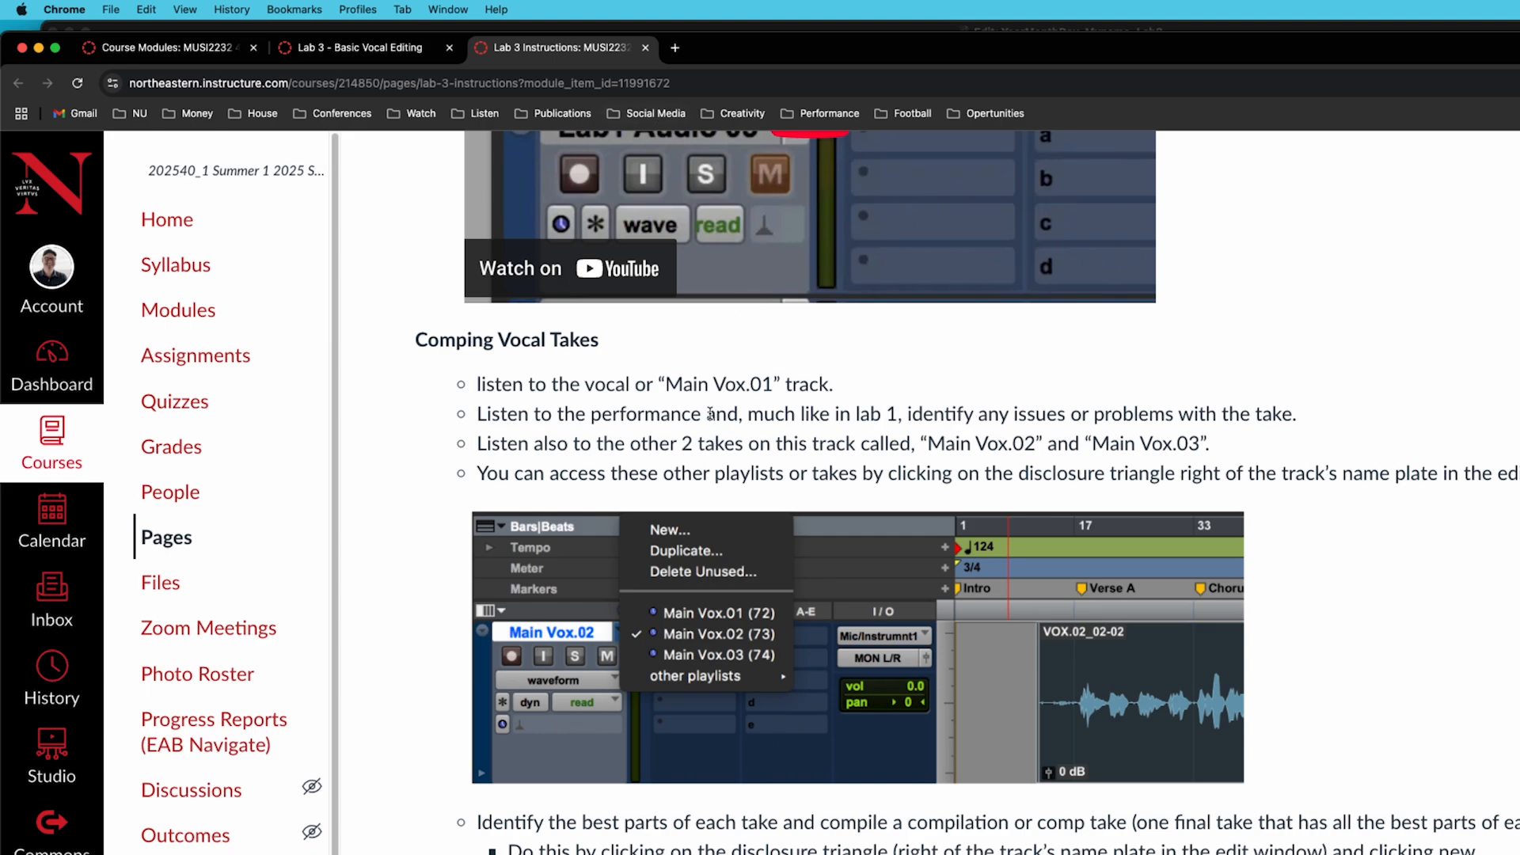
scroll(598, 414, "down", 2)
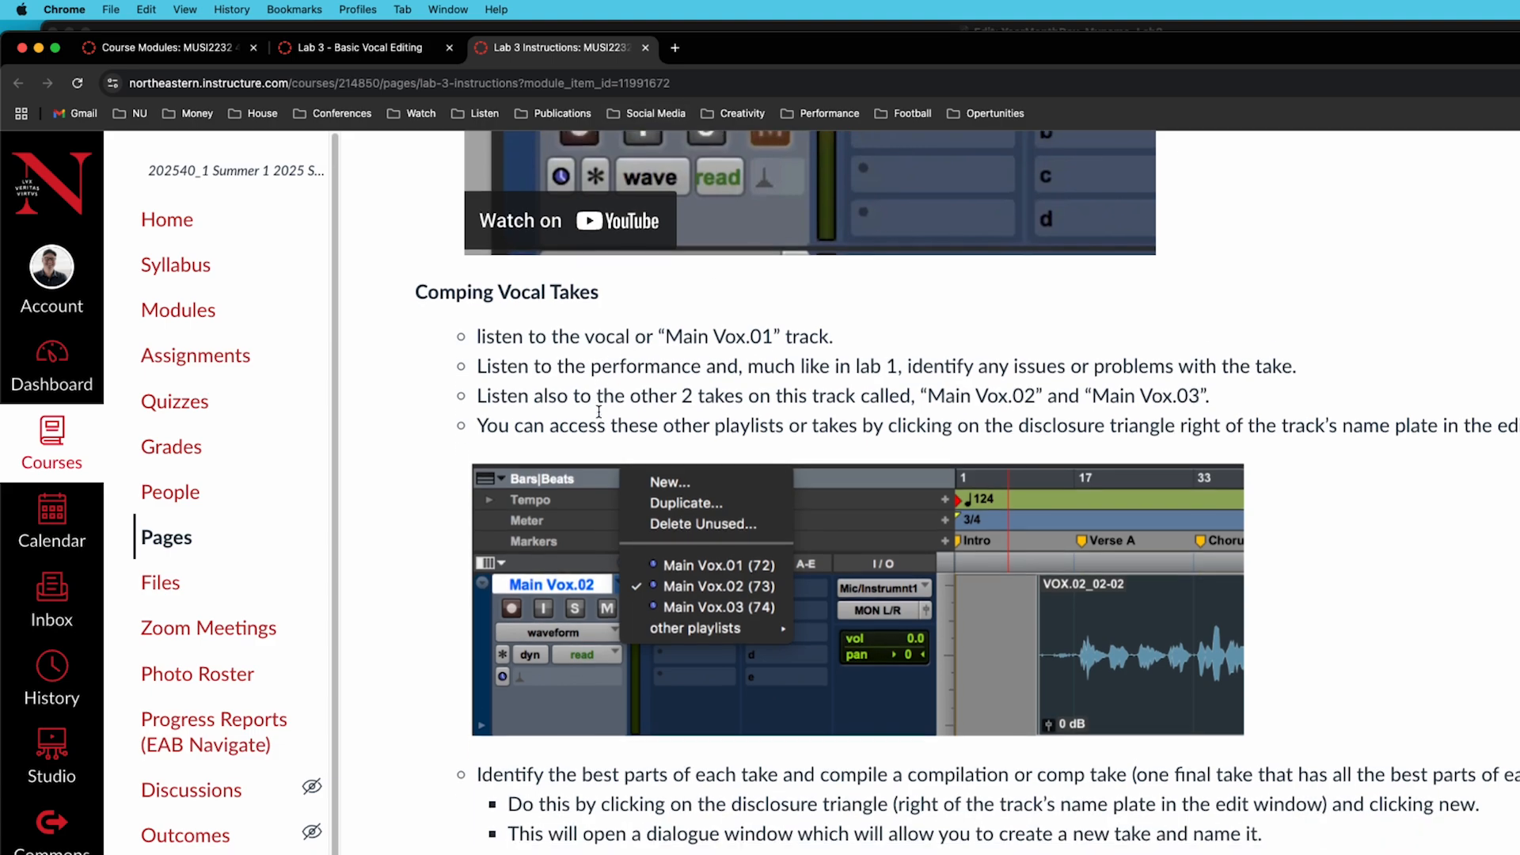
scroll(599, 413, "down", 1)
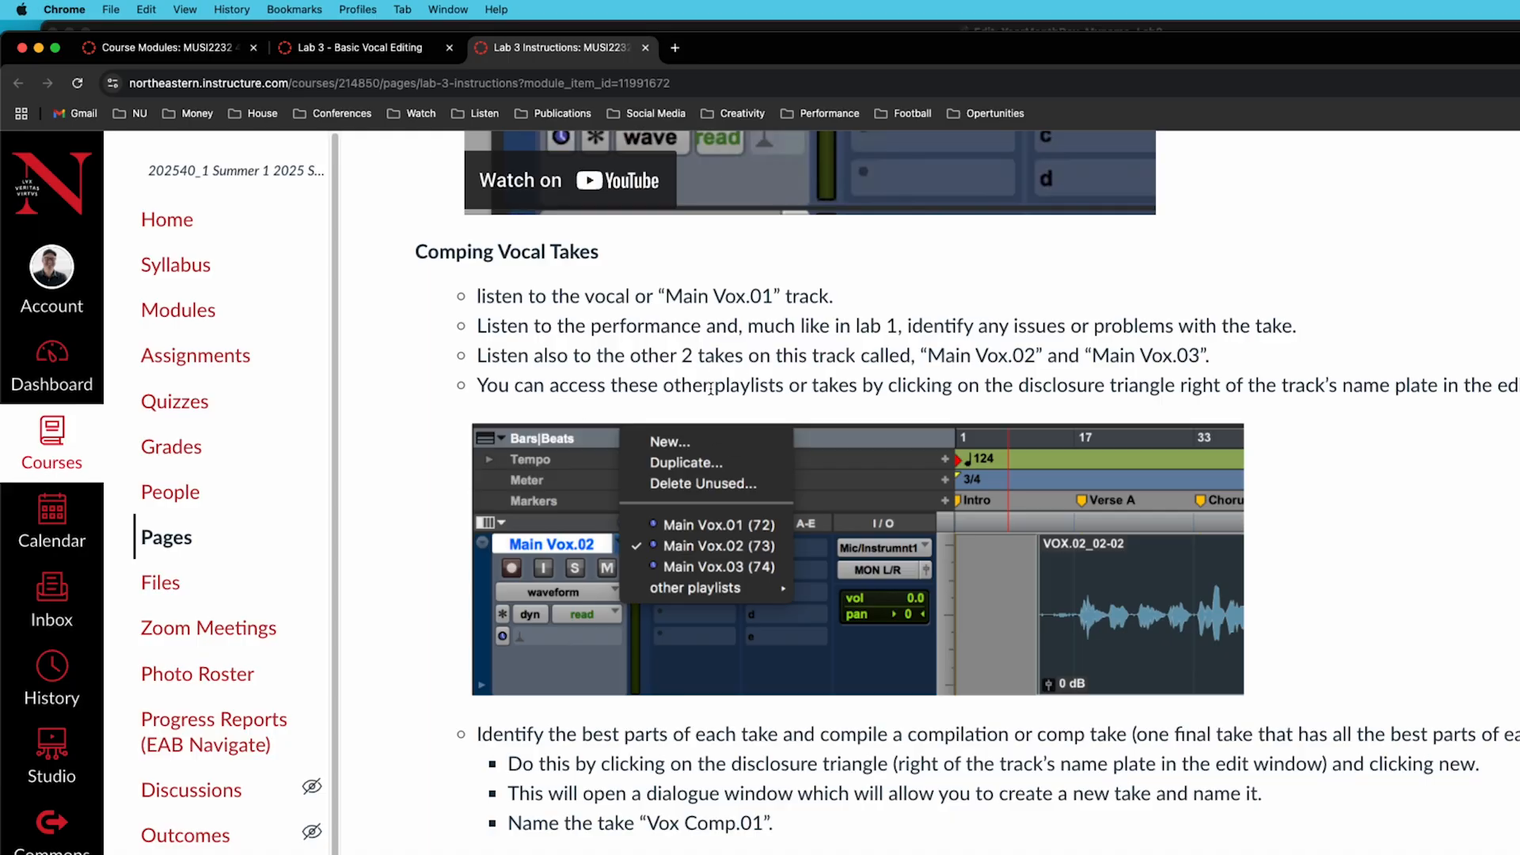
scroll(712, 394, "down", 6)
scroll(713, 393, "down", 6)
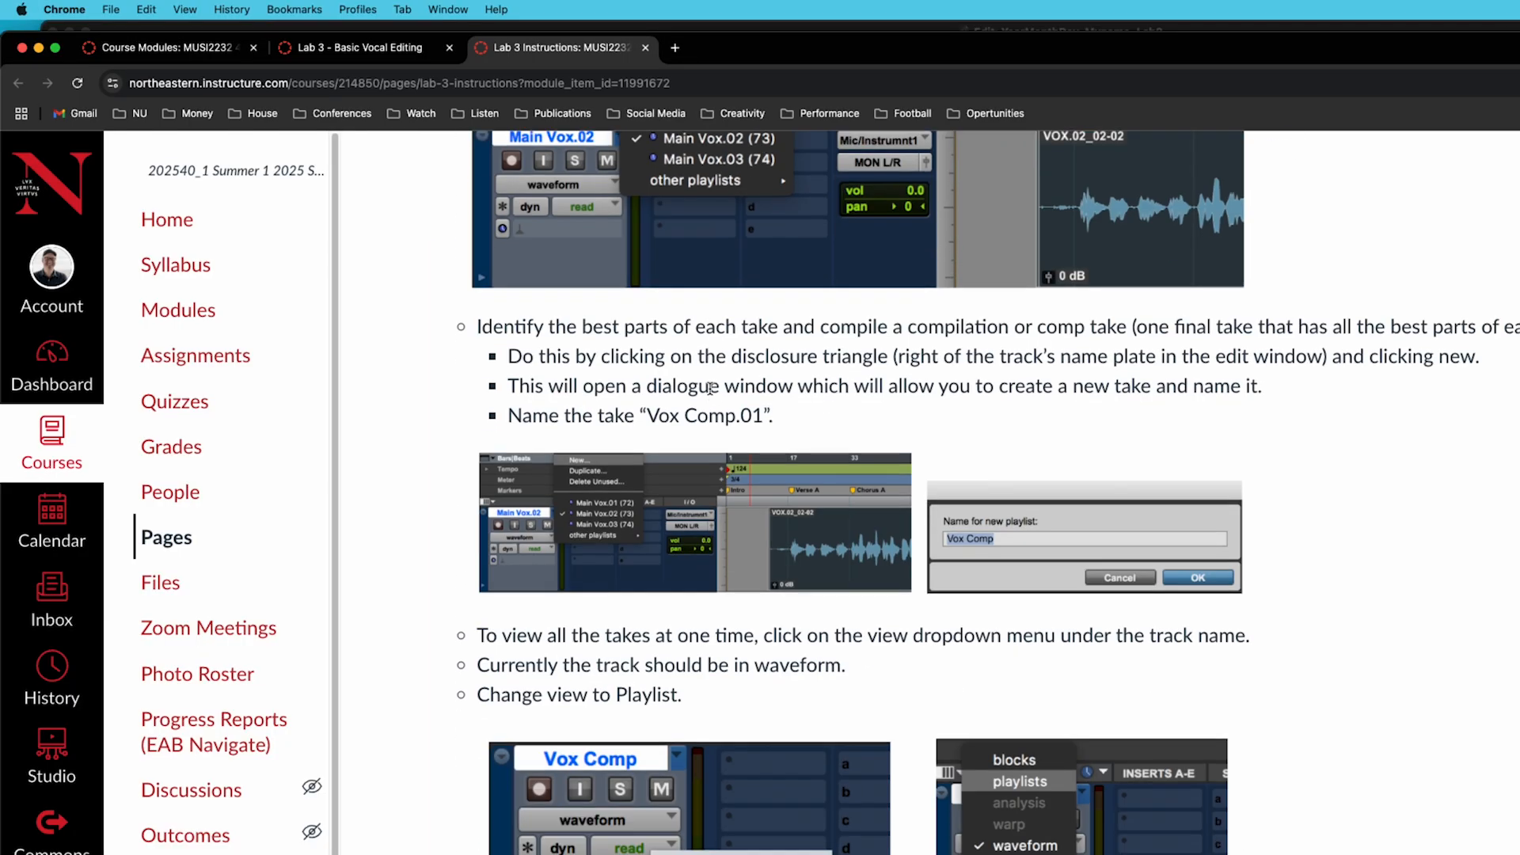
scroll(711, 387, "down", 1)
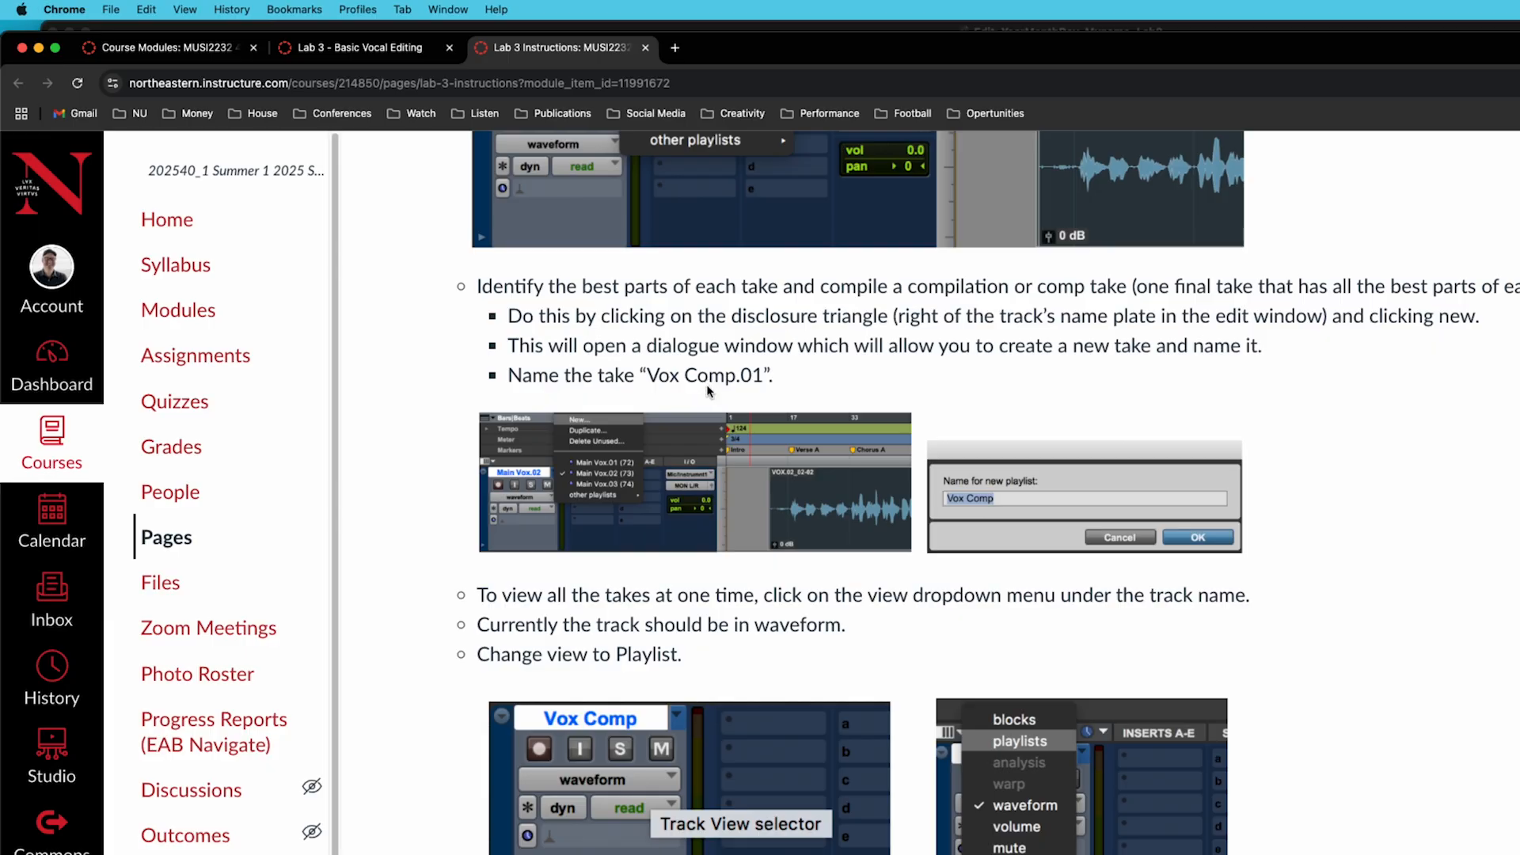
key("super+Tab")
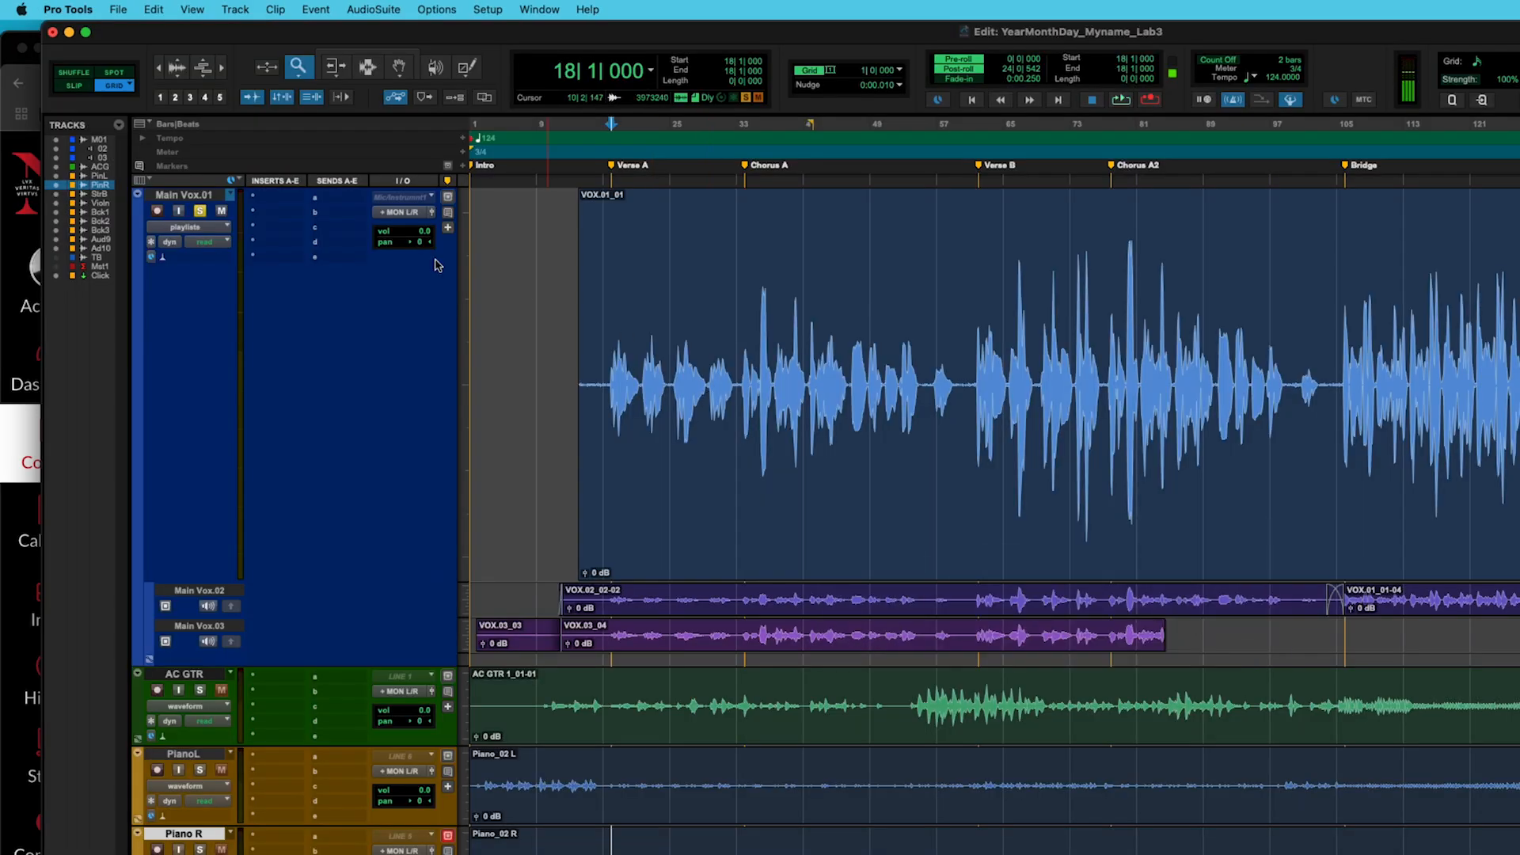
Delete bars 38 to 69 from the Main Vox.01 clip with the Selector tool, and undo the deletion.
left_click(368, 68)
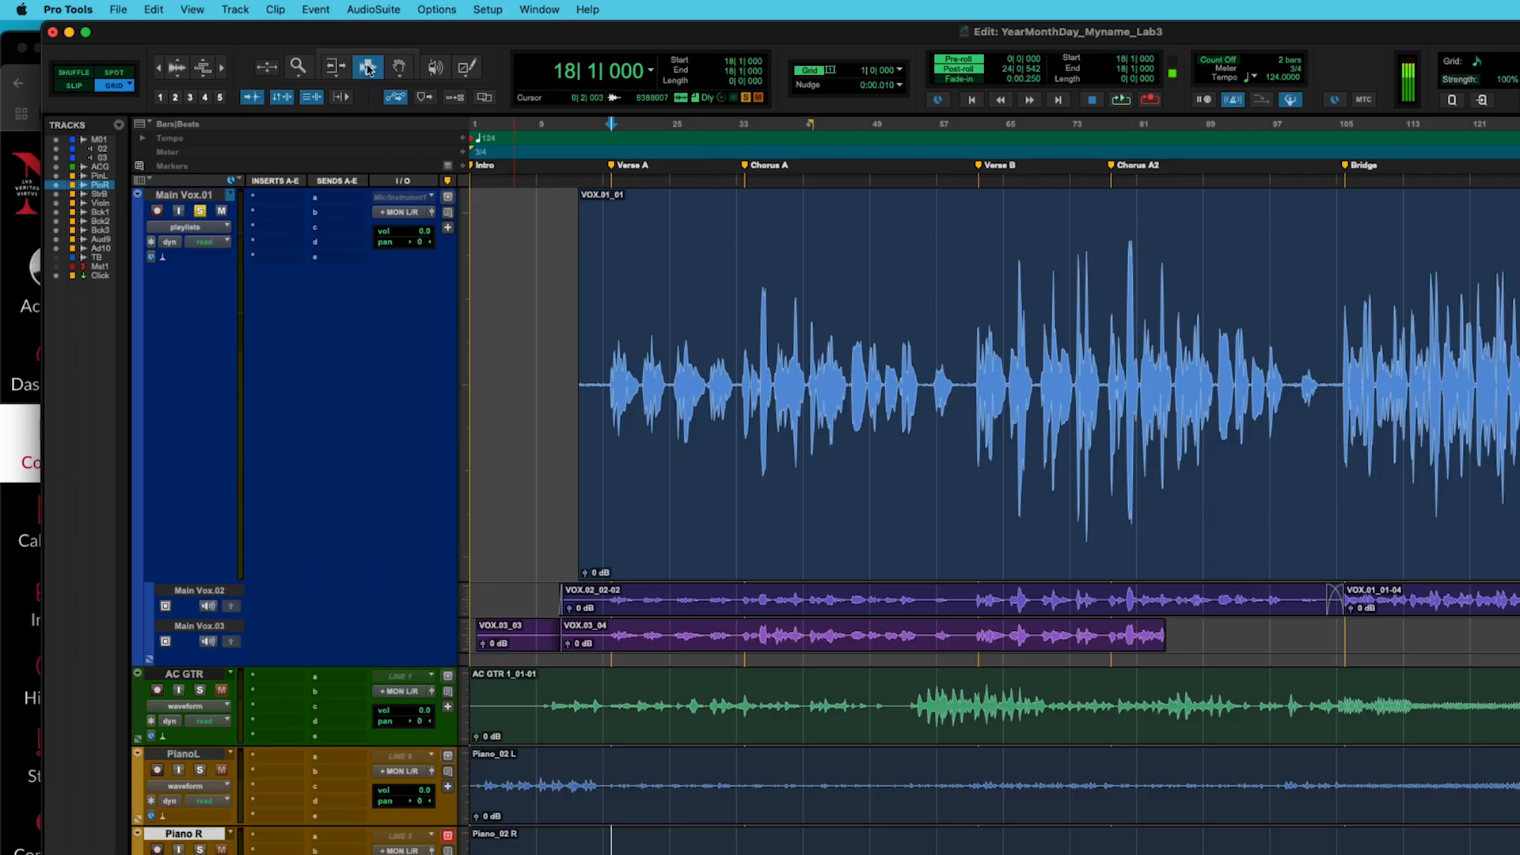
left_click_drag(778, 388, 1036, 391)
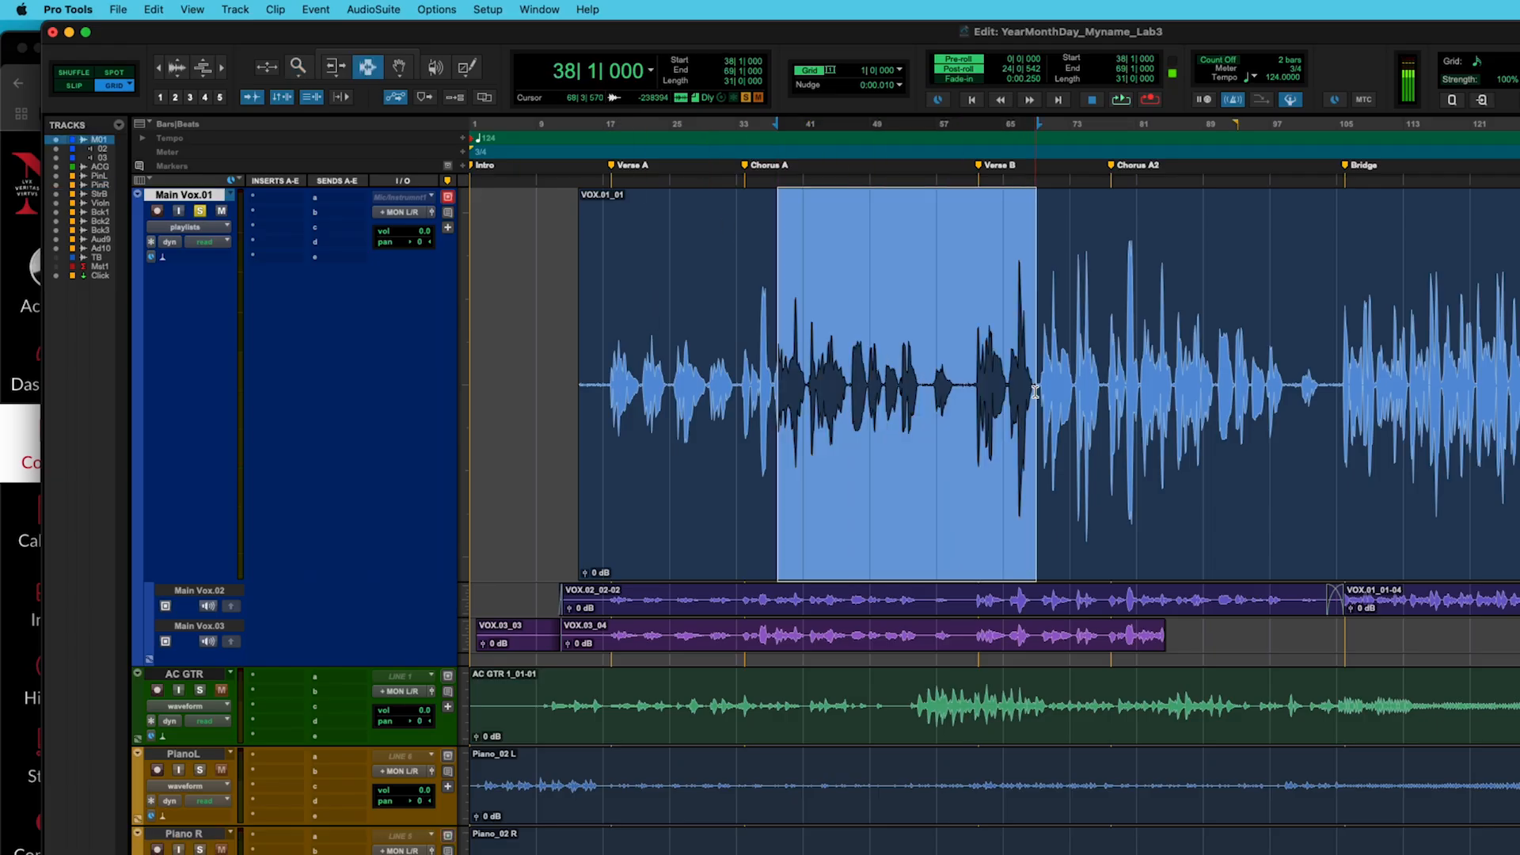
key("Delete")
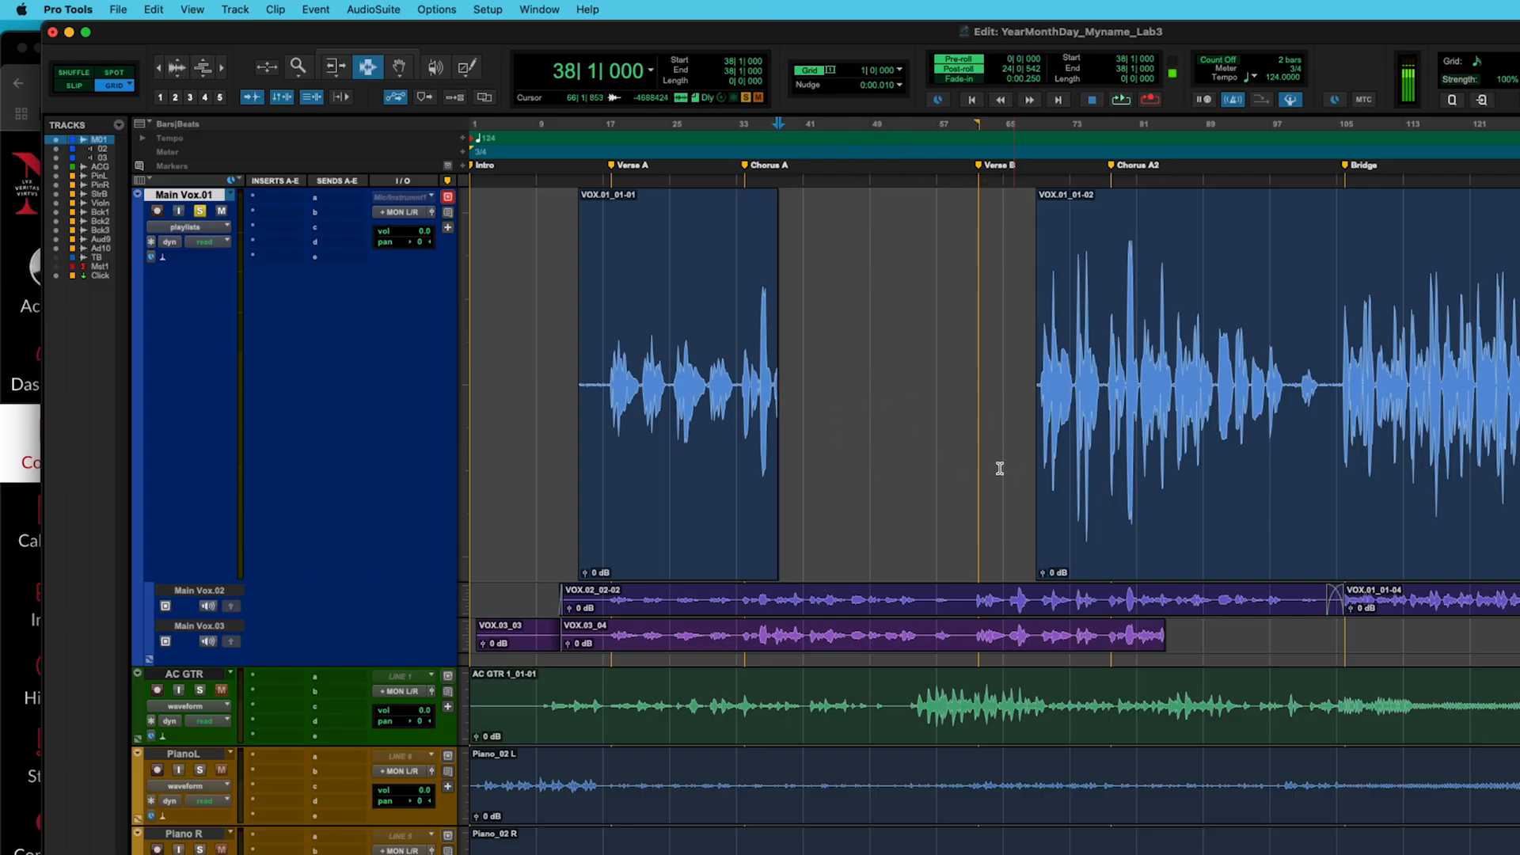
key("super+z")
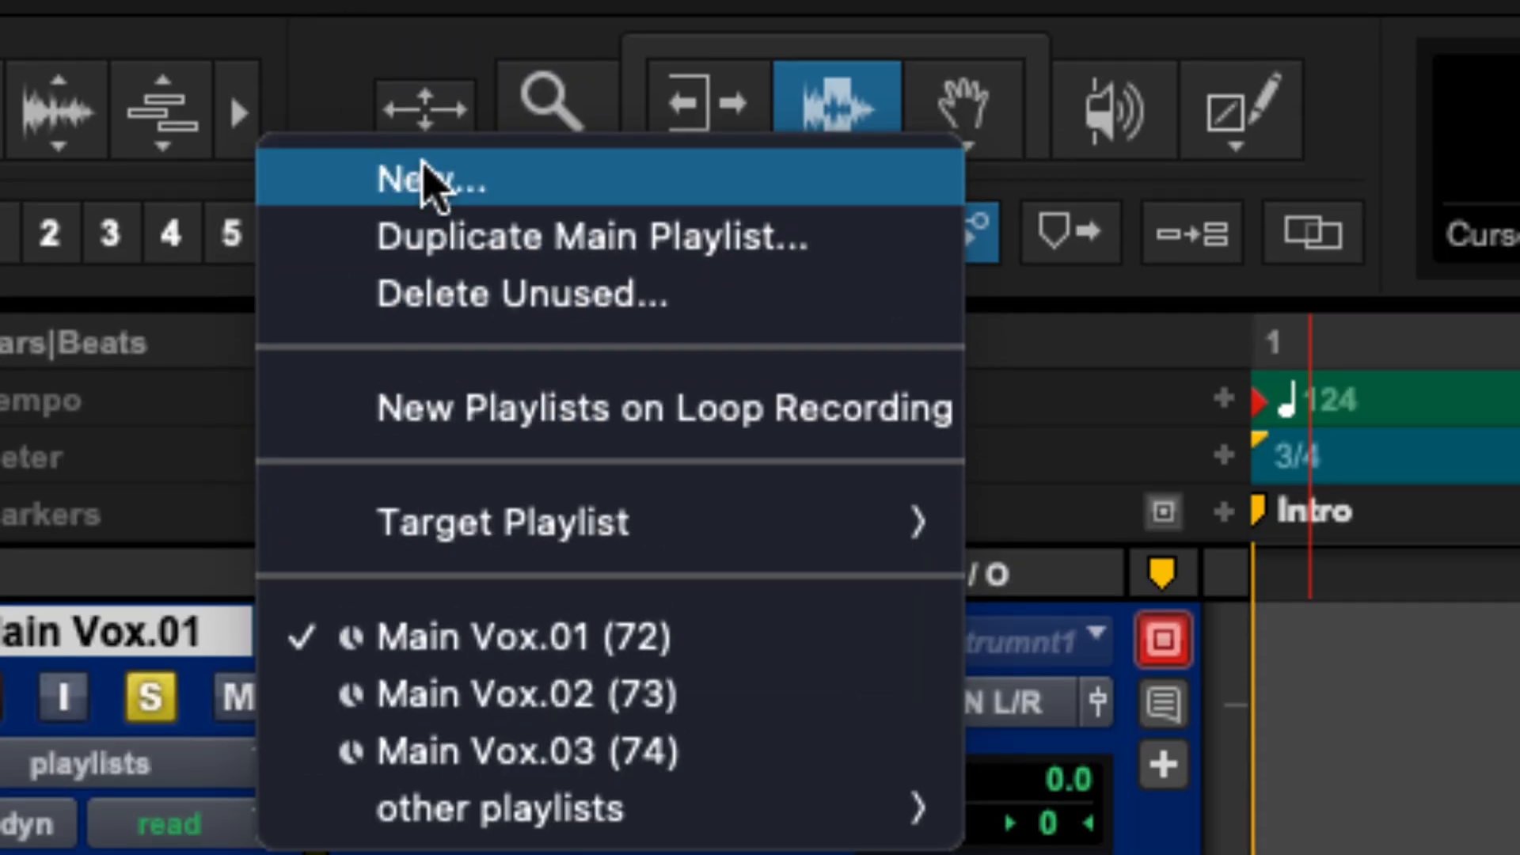
Create a new playlist named Voc Comp.01 on the Main Vox.01 track.
left_click(423, 165)
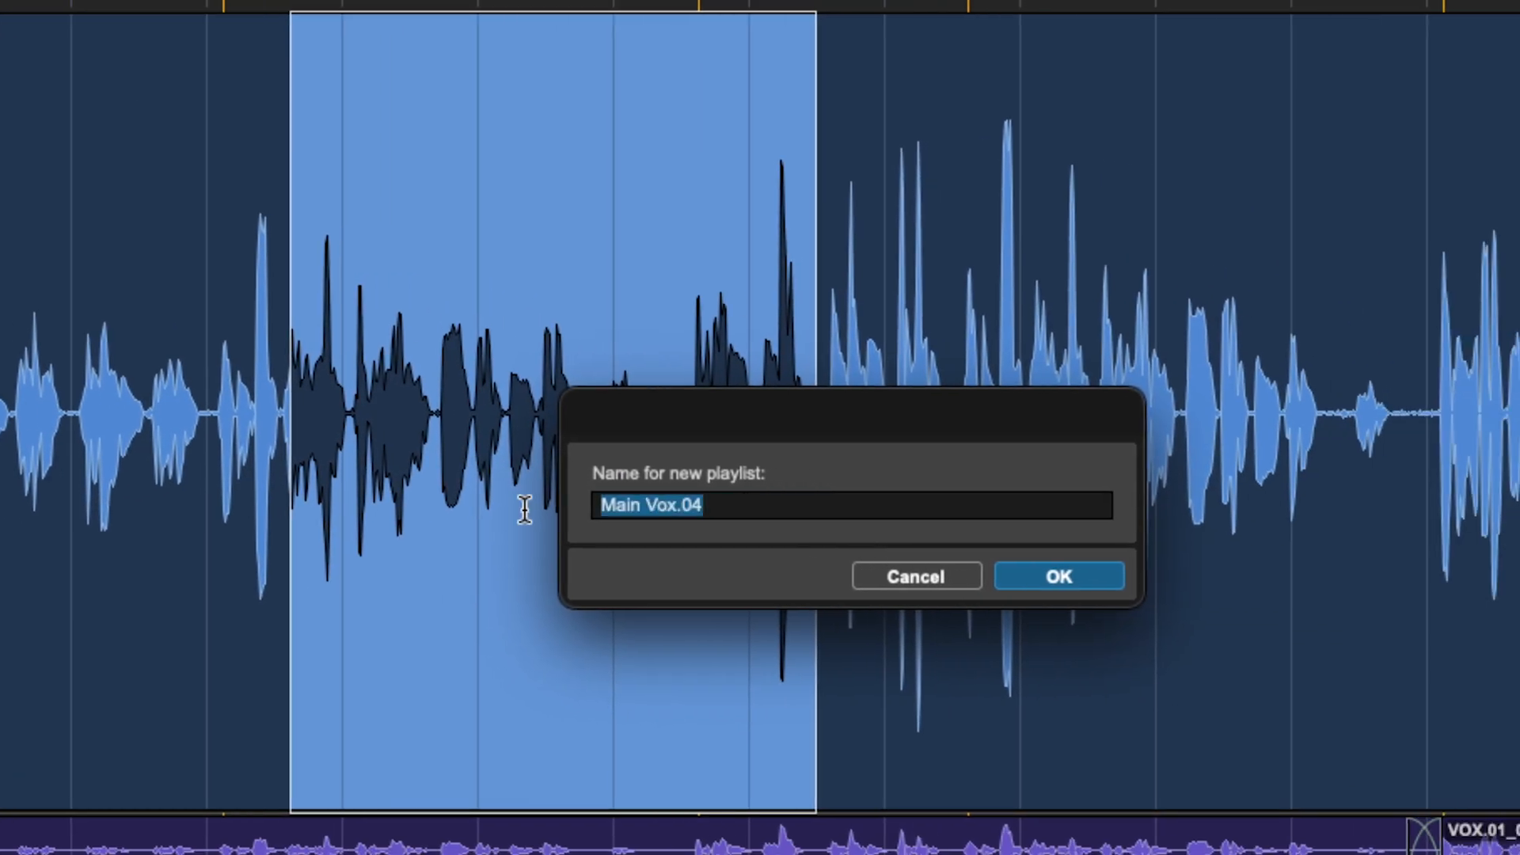
type("Voc Comp.01")
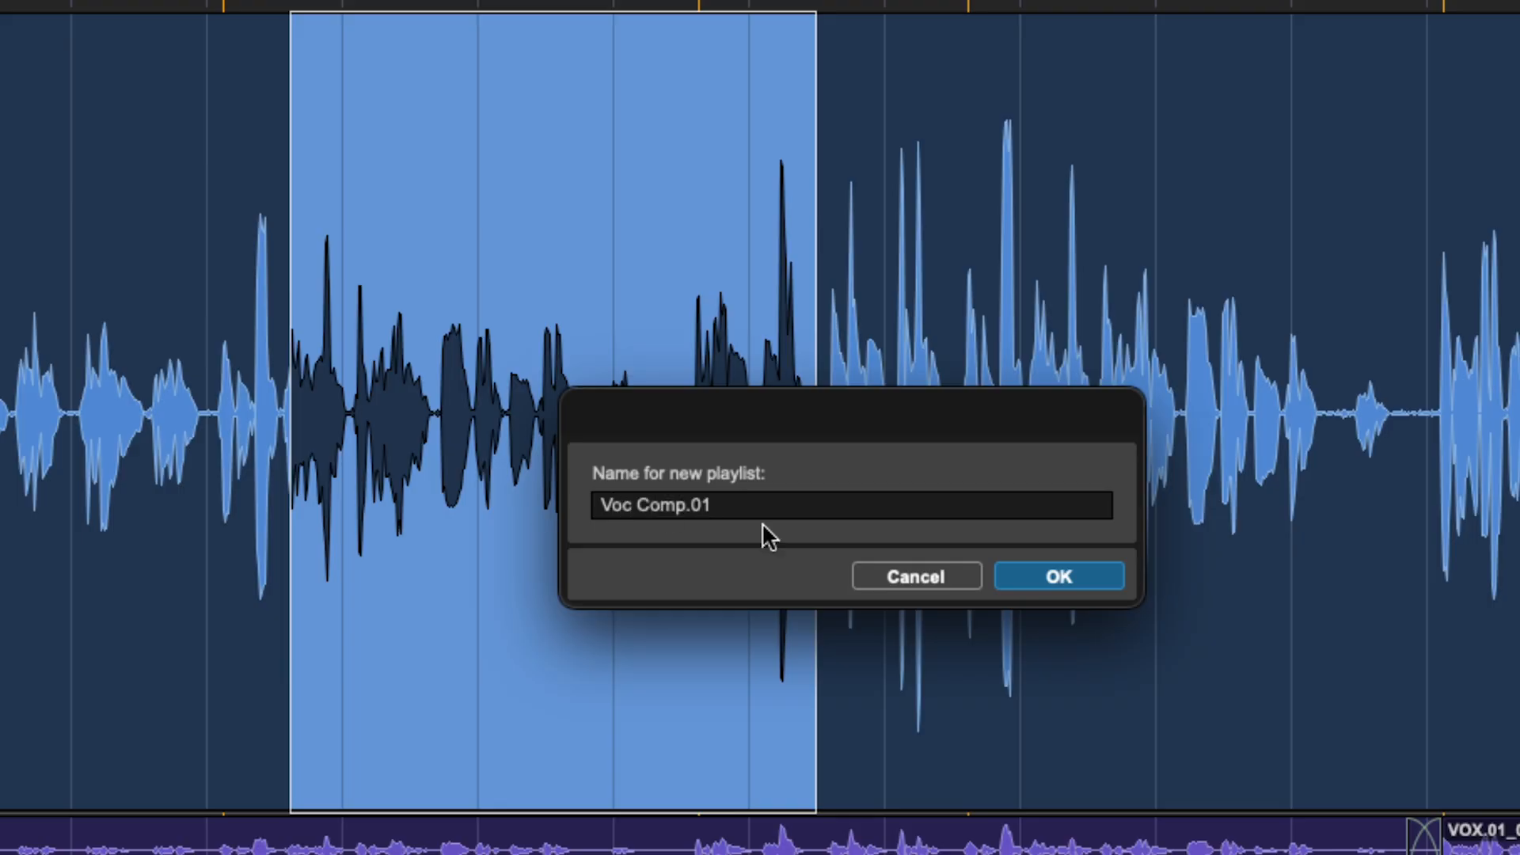
left_click(1067, 577)
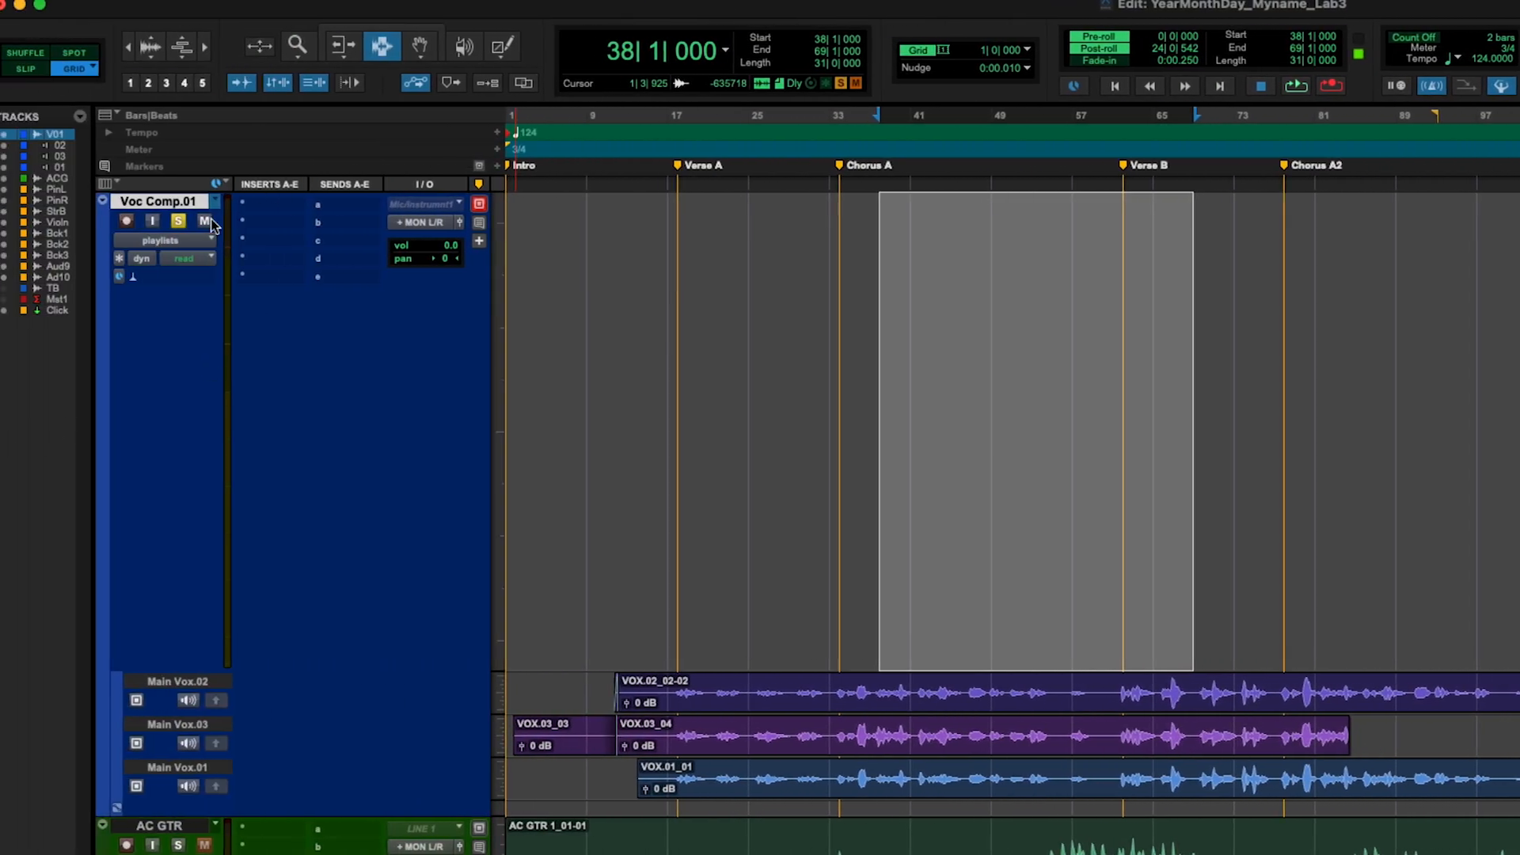
Rename the new comp track as Vox Comp.01 and move the Main Vox.01 lane above the Main Vox.02 lane.
double_click(147, 204)
left_click(1080, 438)
key("BackSpace")
type("x")
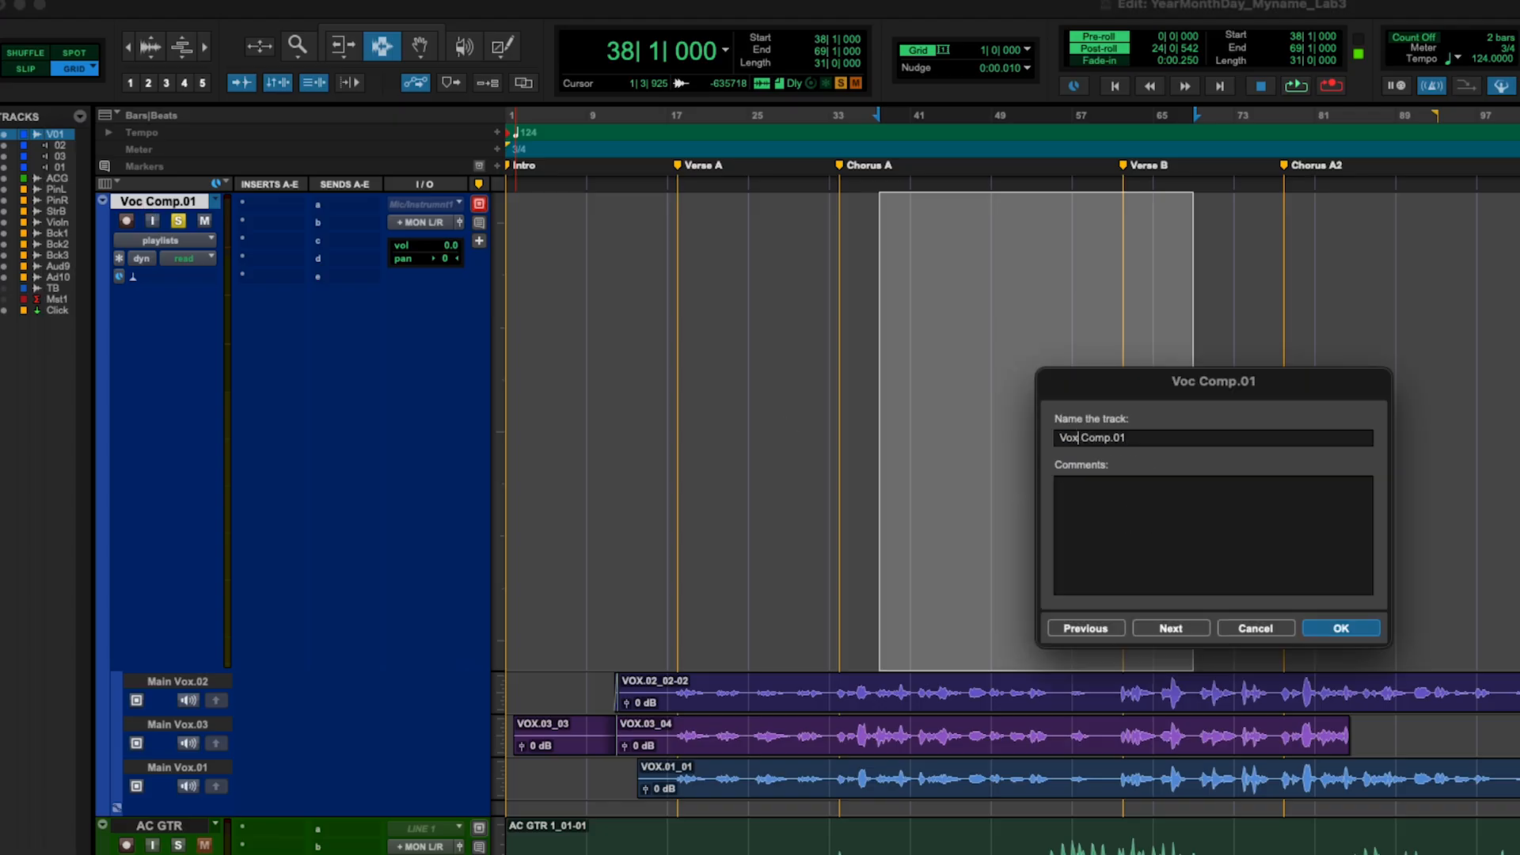
key("Return")
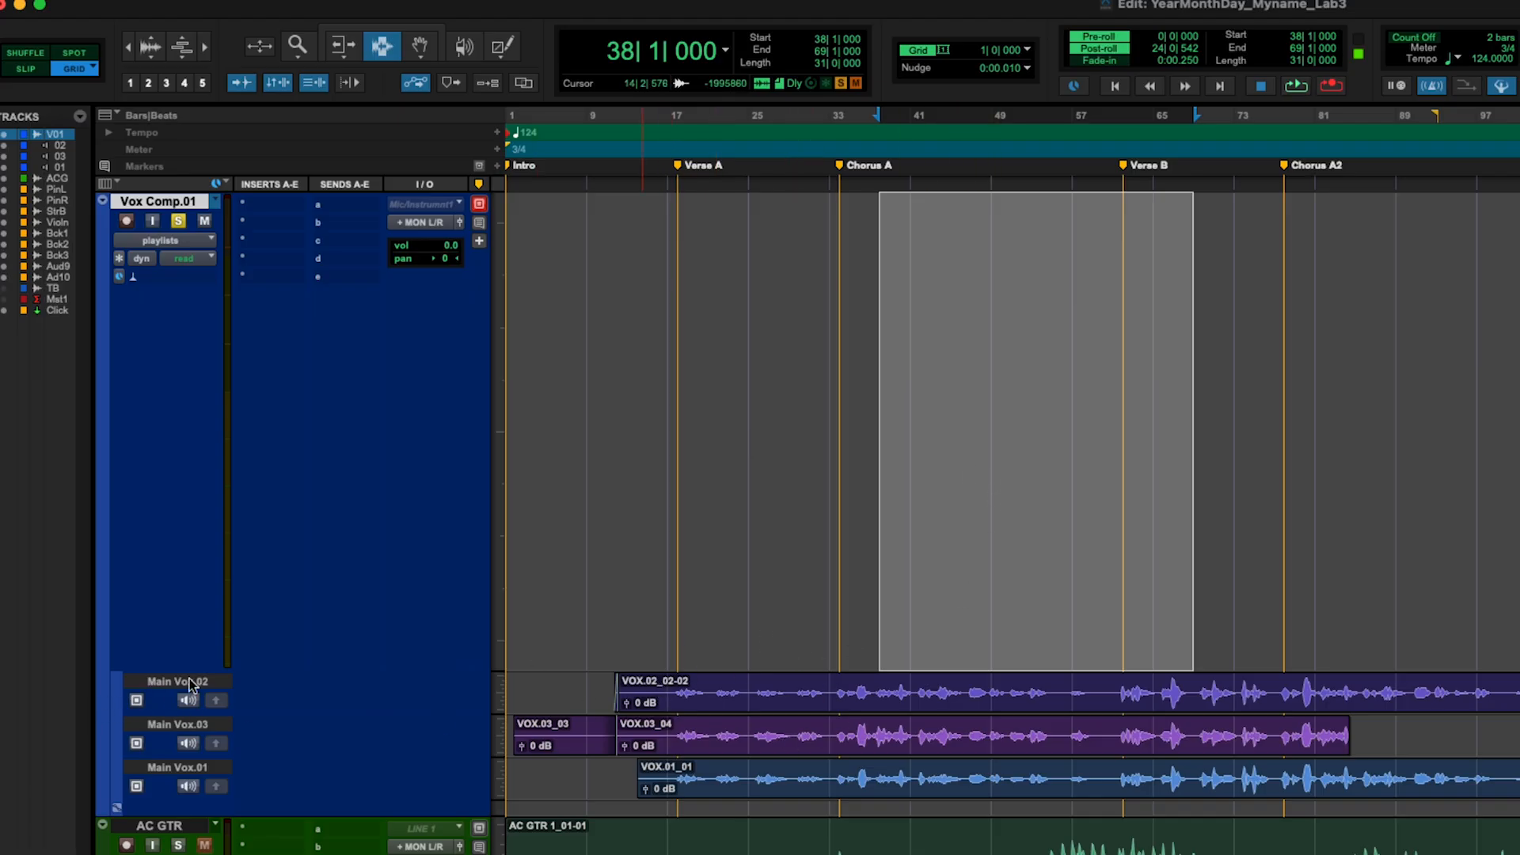
left_click_drag(163, 763, 176, 701)
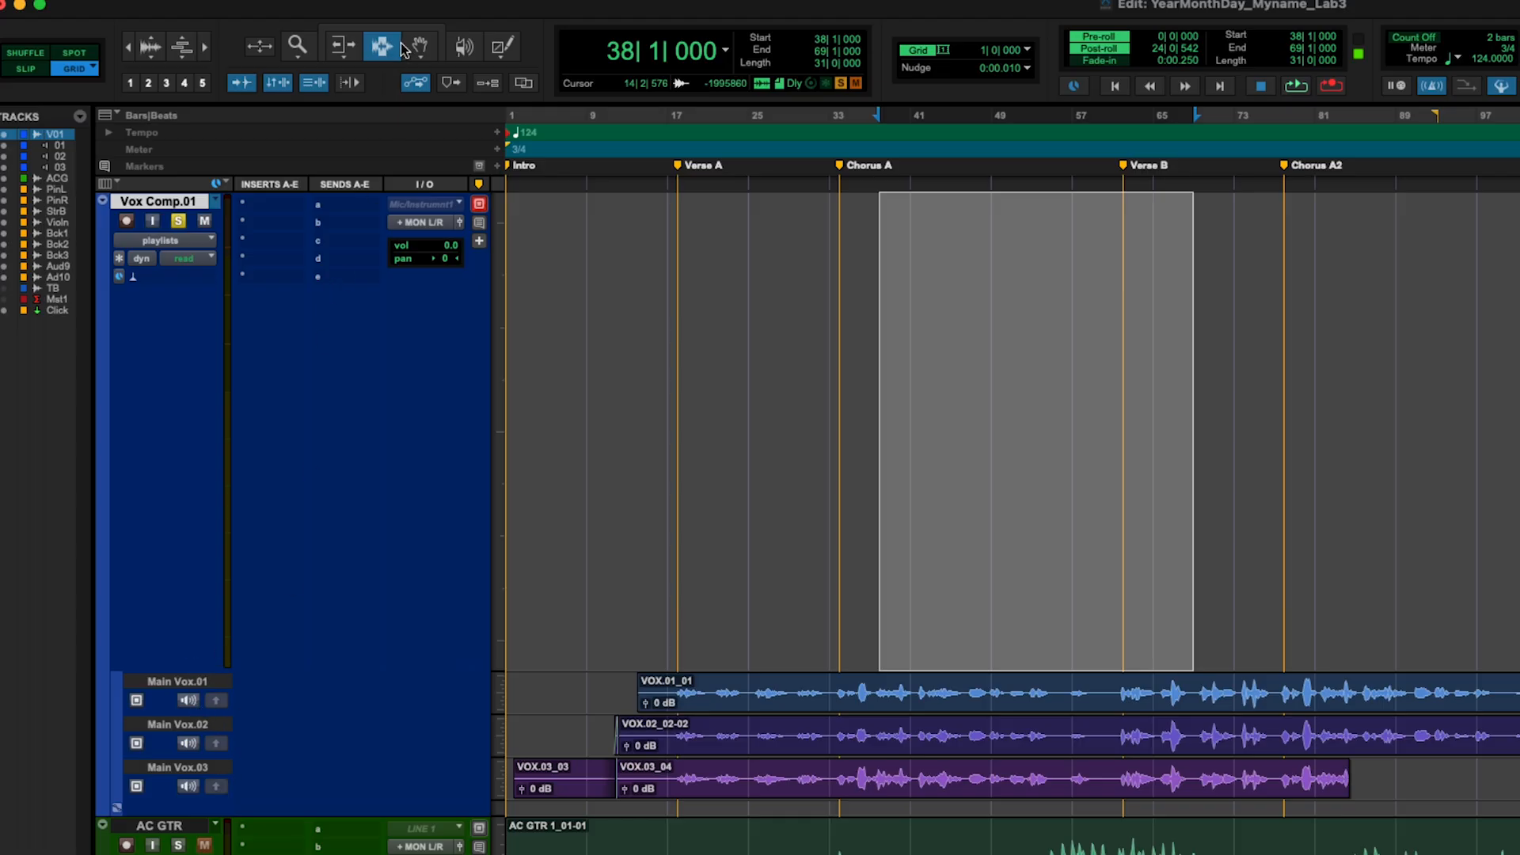
Copy bars 18–34 of Main Vox.01, bars 33–59 of Main Vox.02 and bars 61–85 of Main Vox.03 to the Vox Comp.01 playlist.
left_click_drag(675, 689, 844, 694)
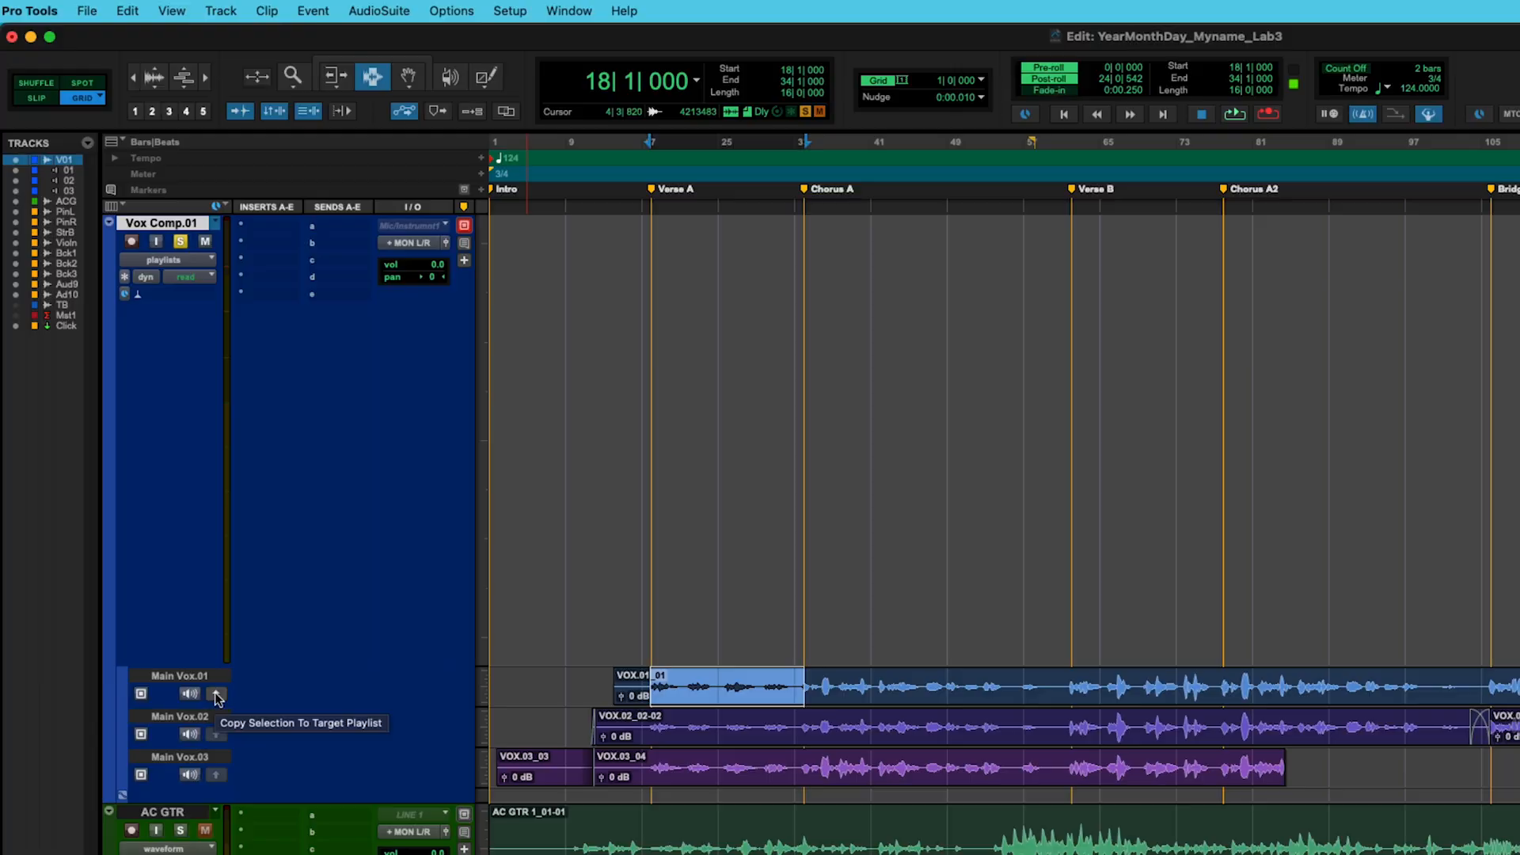
left_click(216, 696)
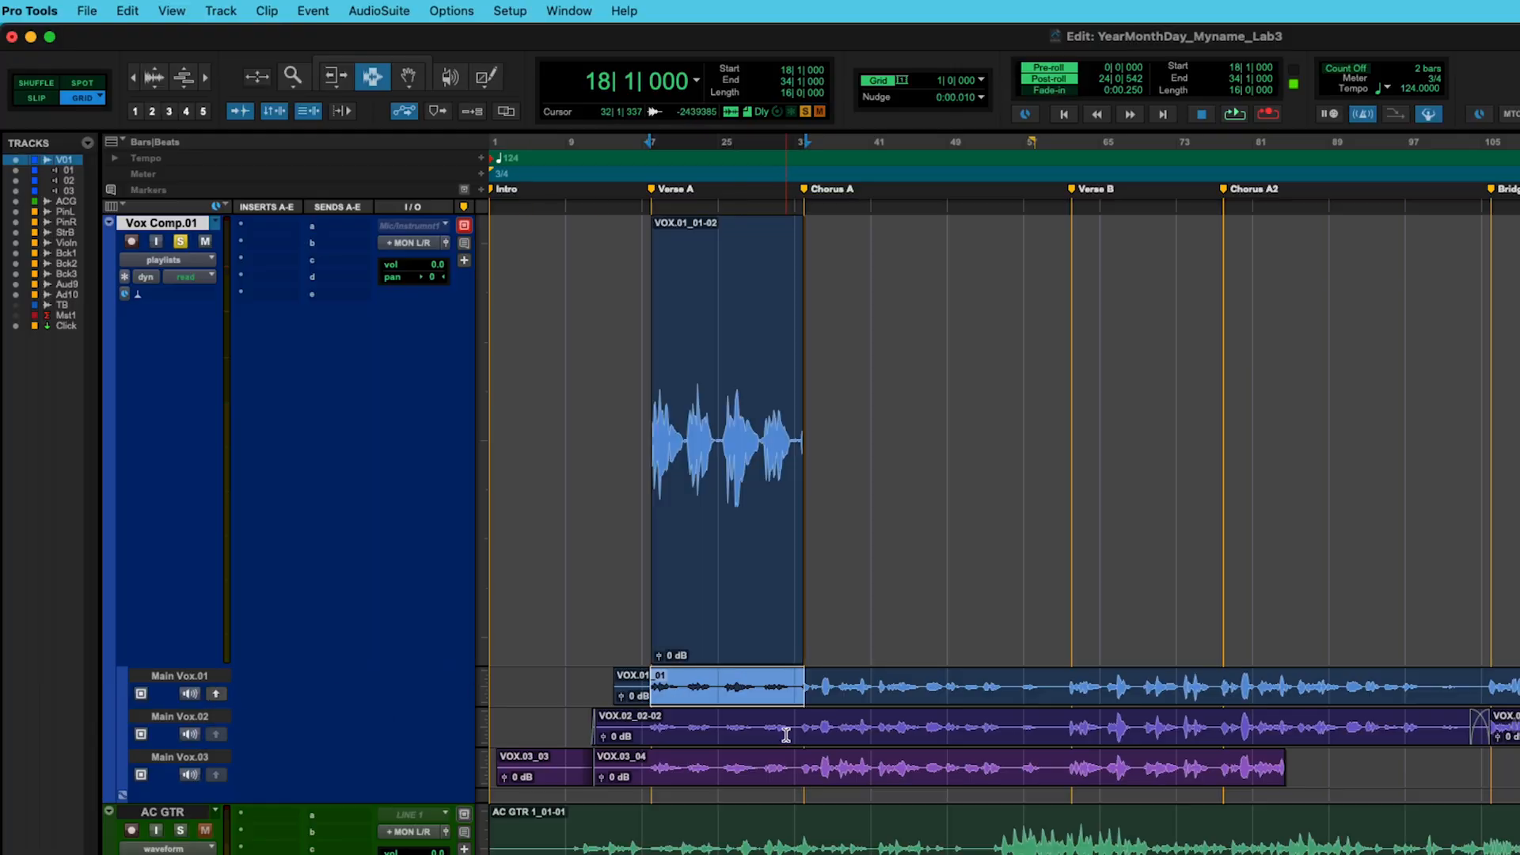
left_click_drag(803, 725, 1043, 725)
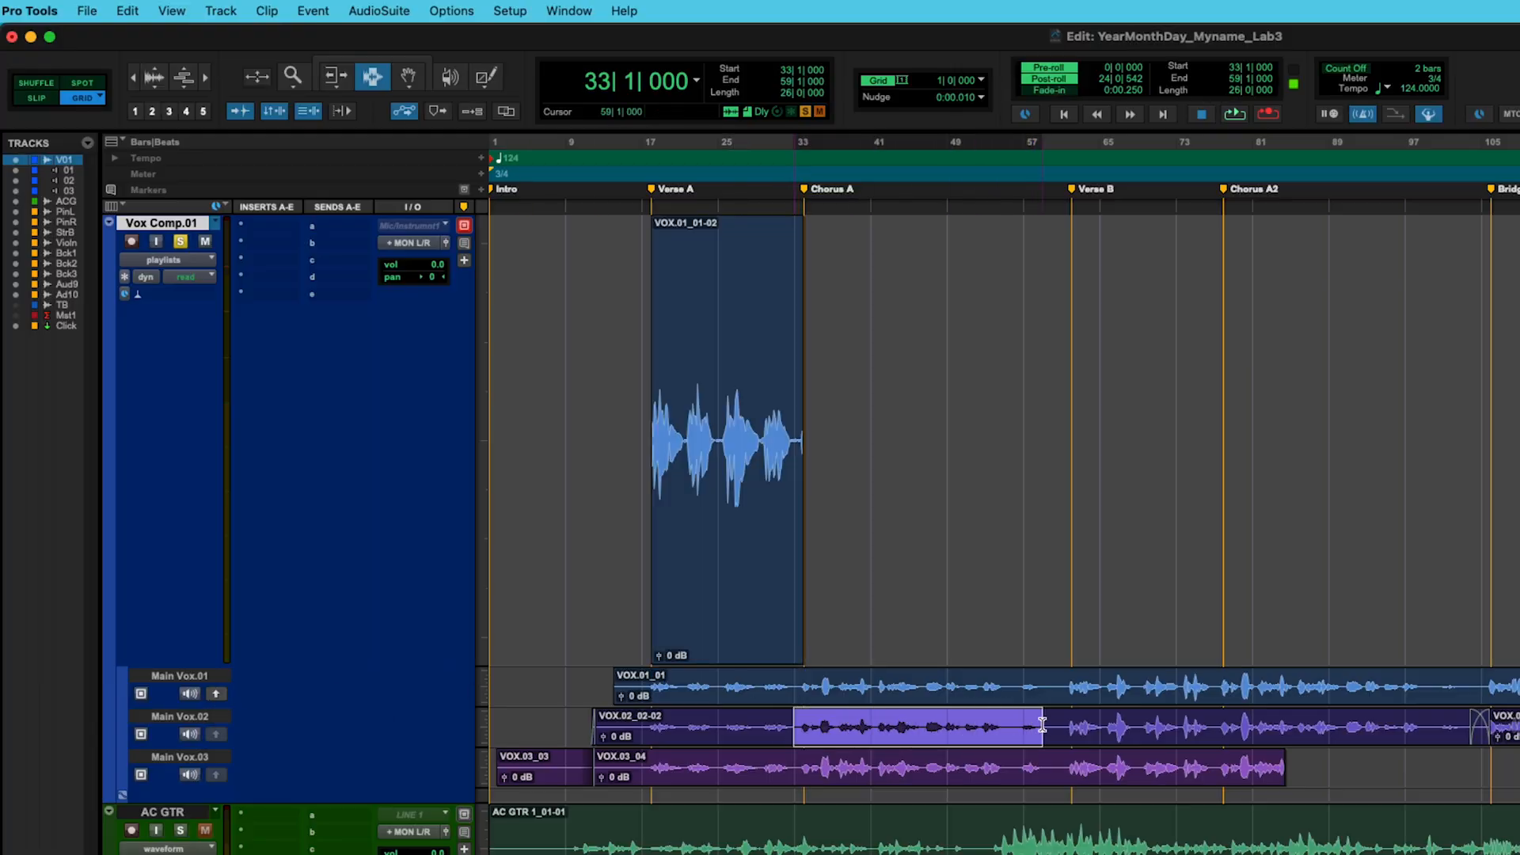
left_click(218, 736)
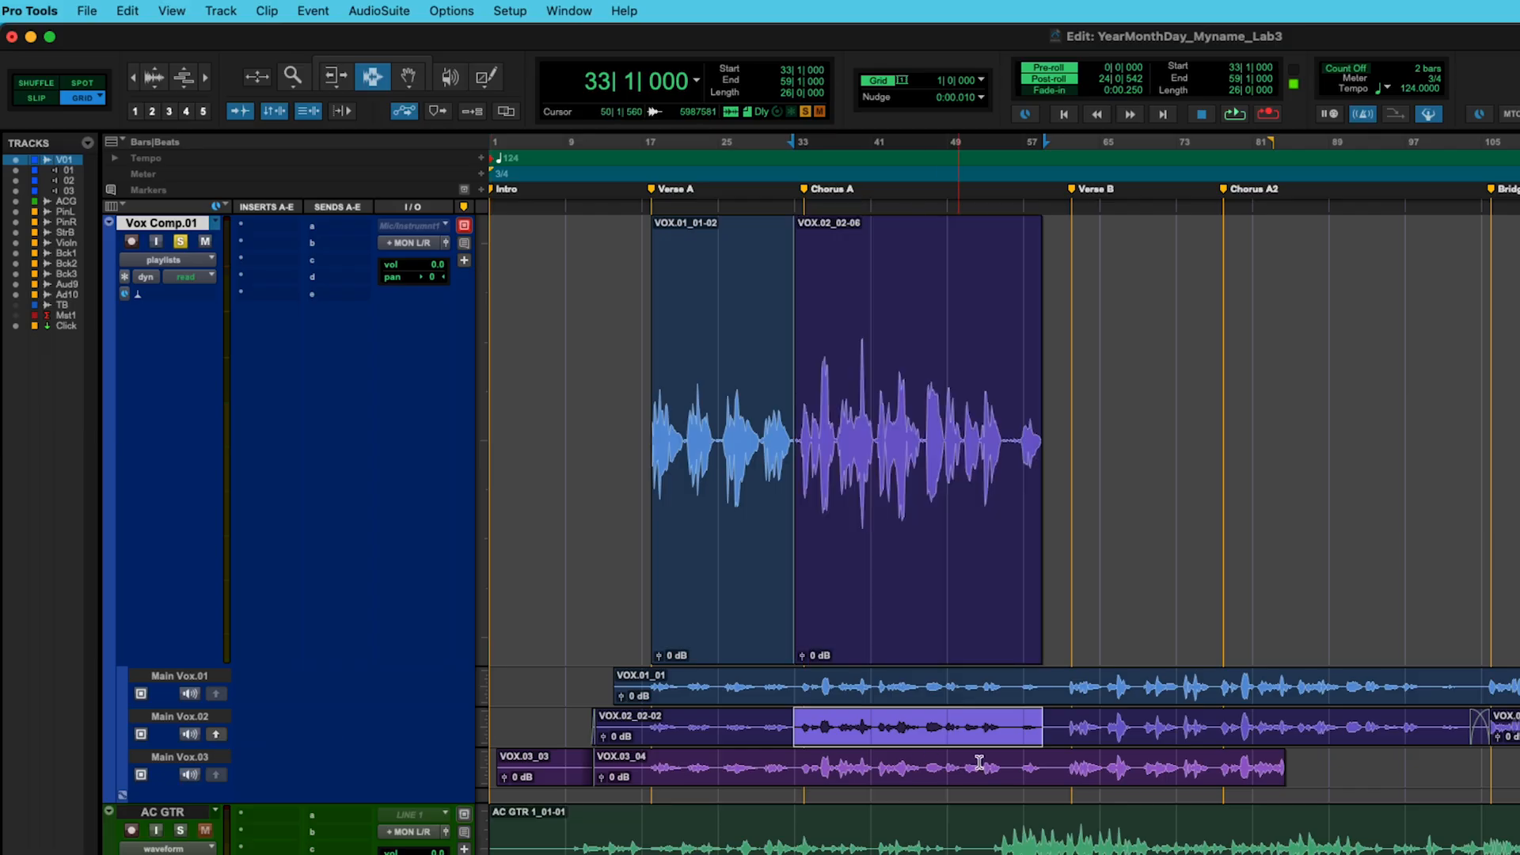
left_click_drag(1063, 772, 1289, 772)
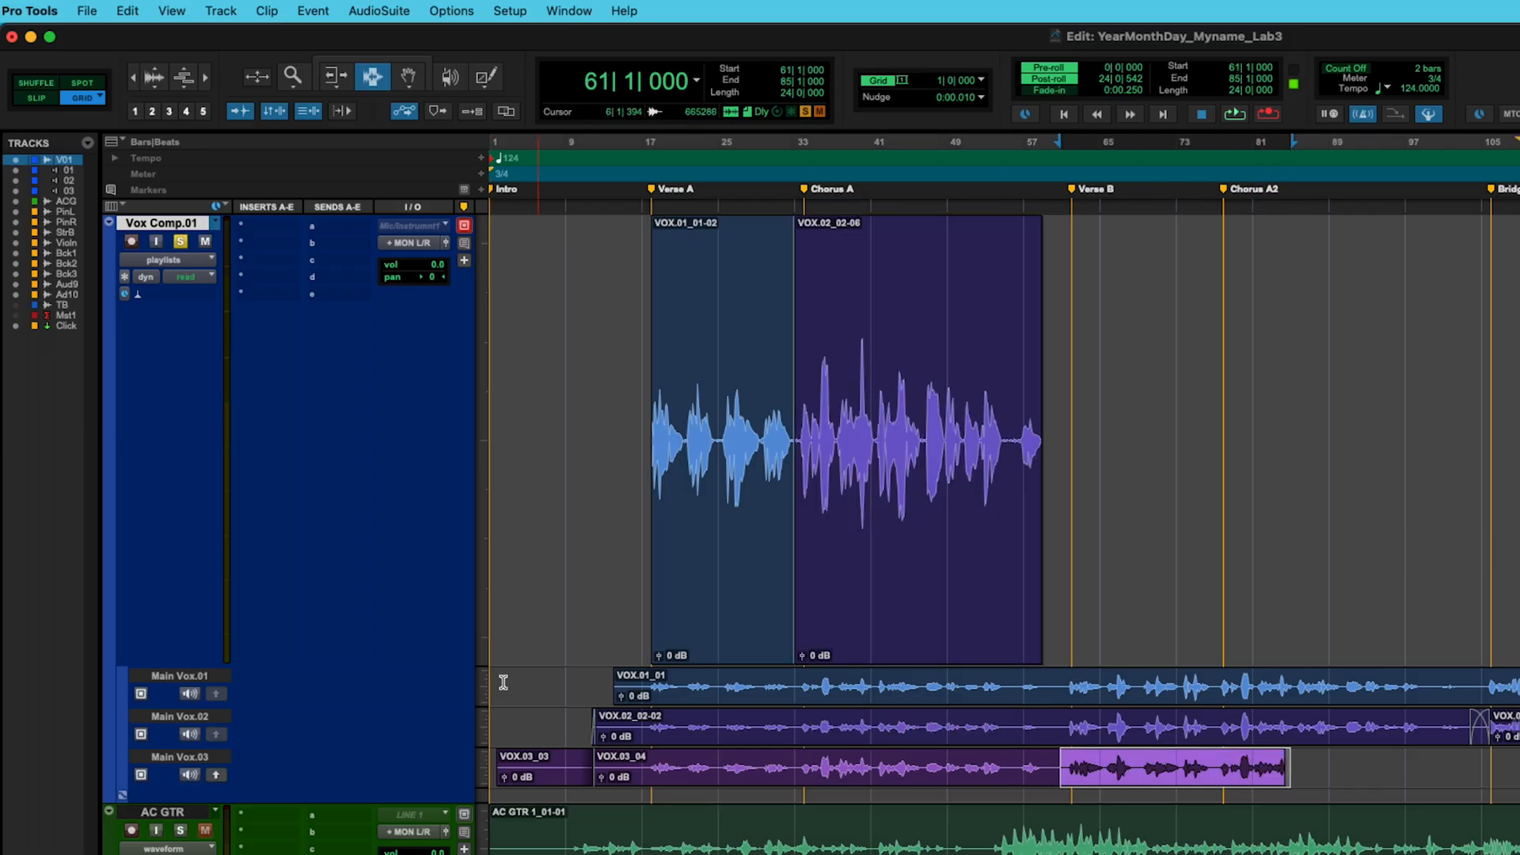
left_click(217, 779)
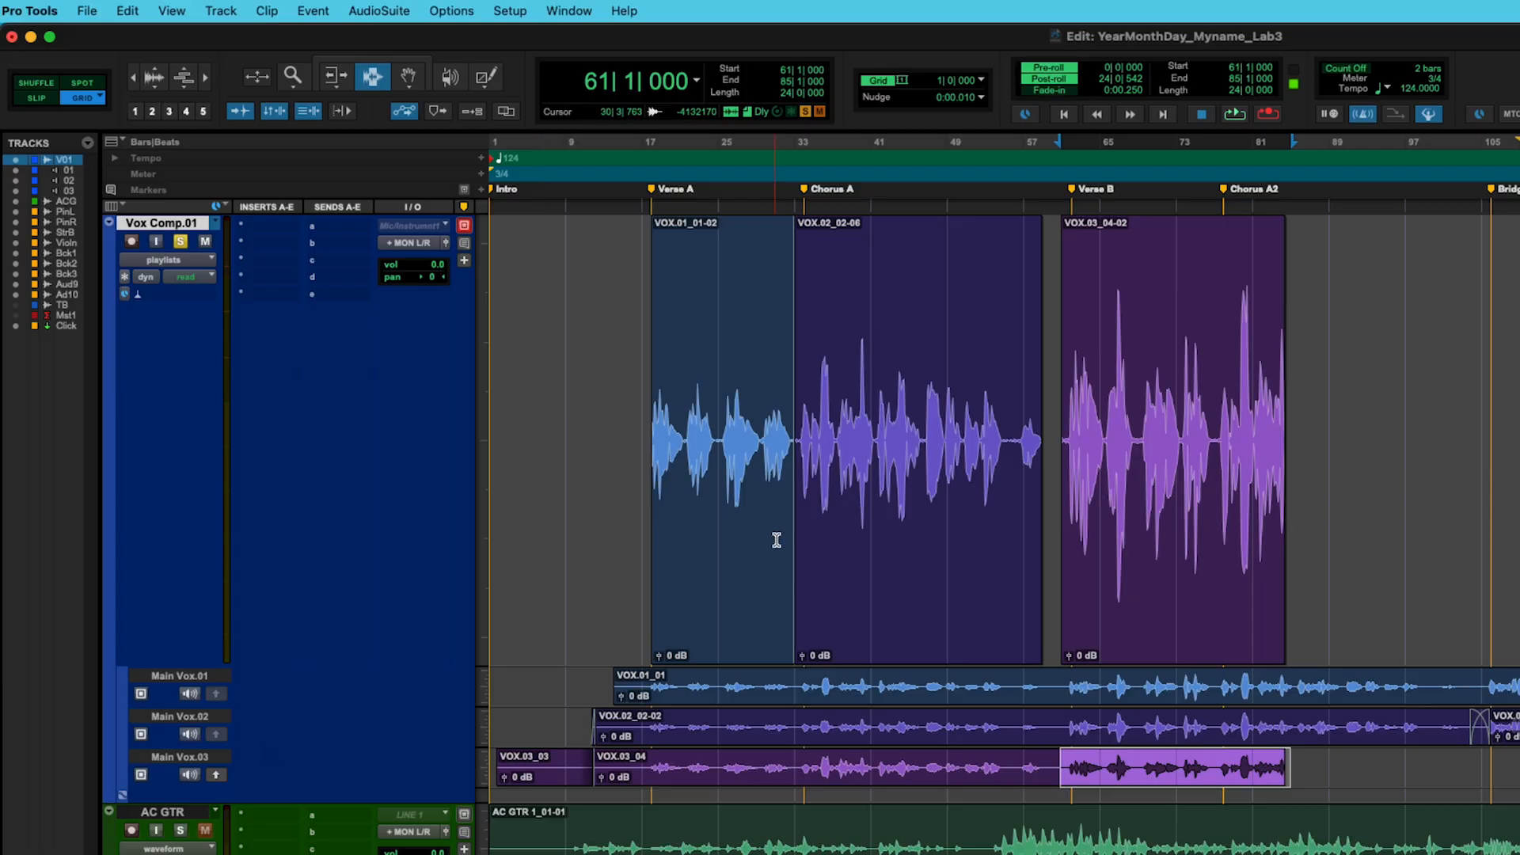
Review the Vox Comp.01 playlist by selecting each copied clip in turn and checking the timeline through to the end marker.
left_click(557, 521)
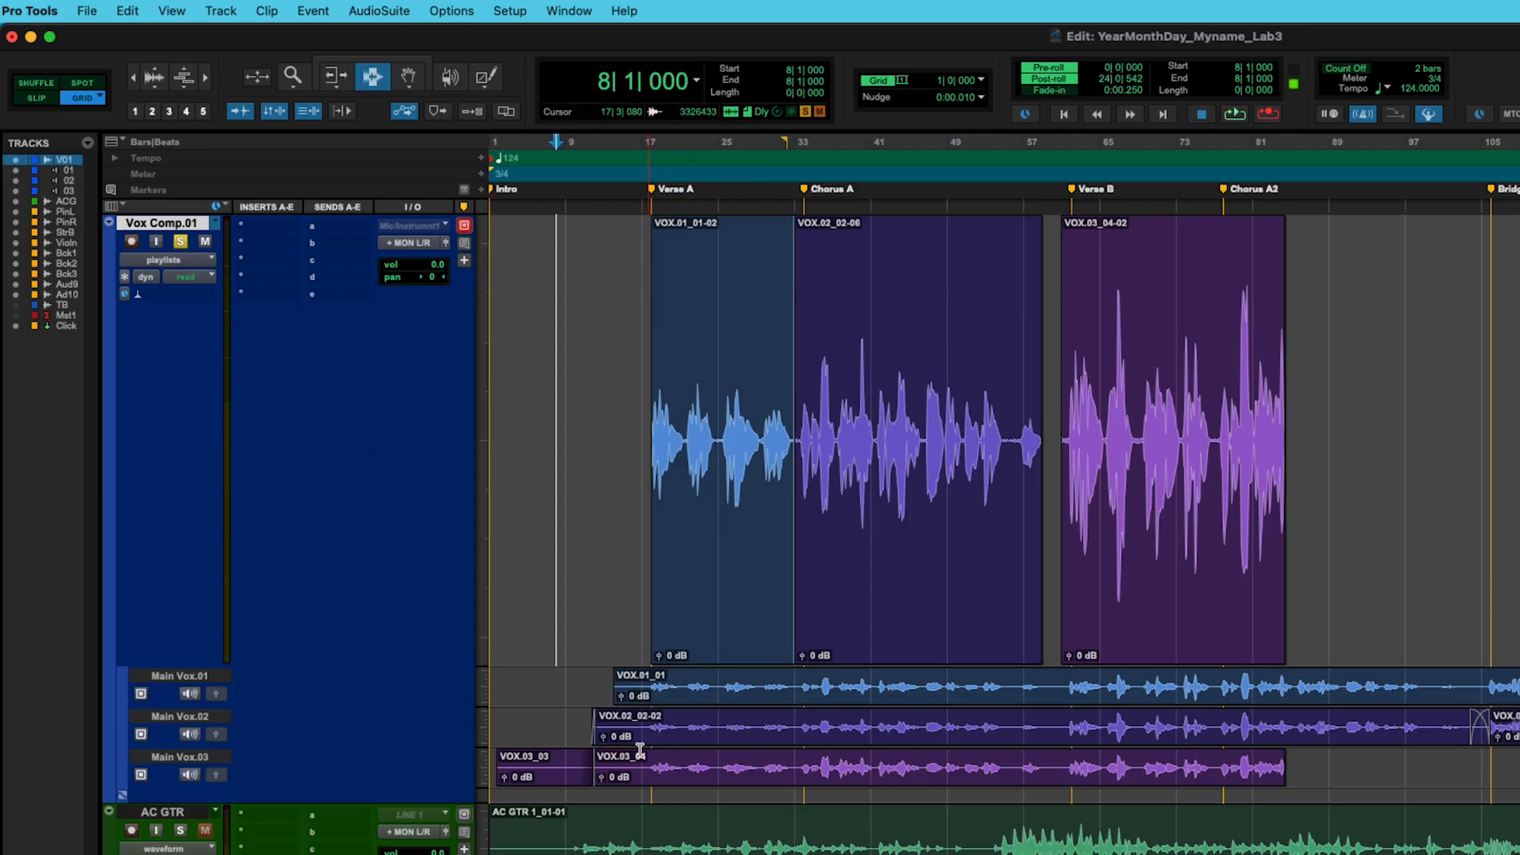
left_click(714, 517)
double_click(714, 516)
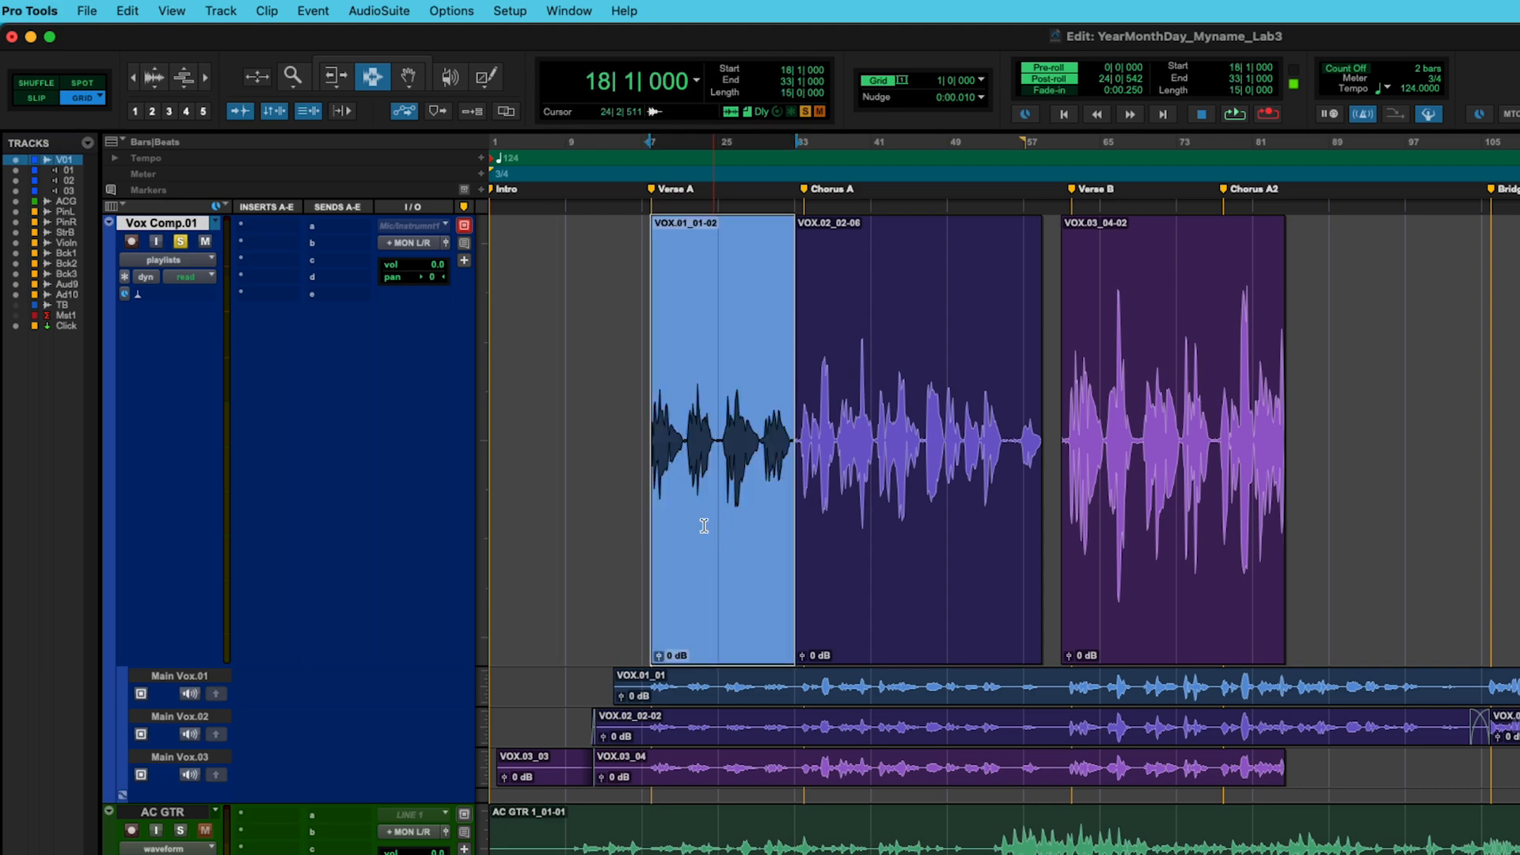
double_click(902, 469)
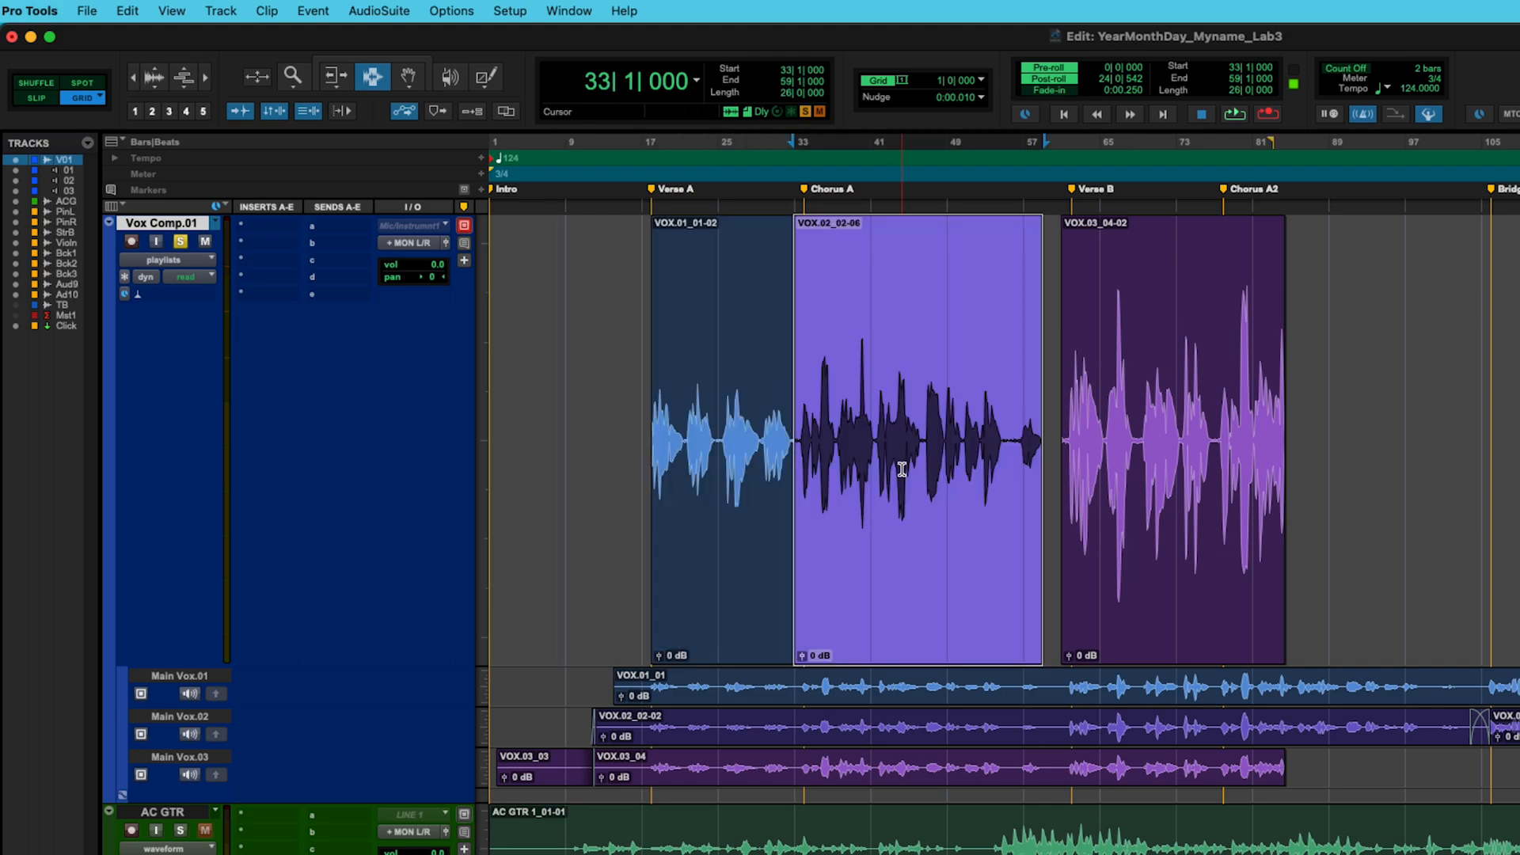
left_click(1208, 463)
double_click(1208, 464)
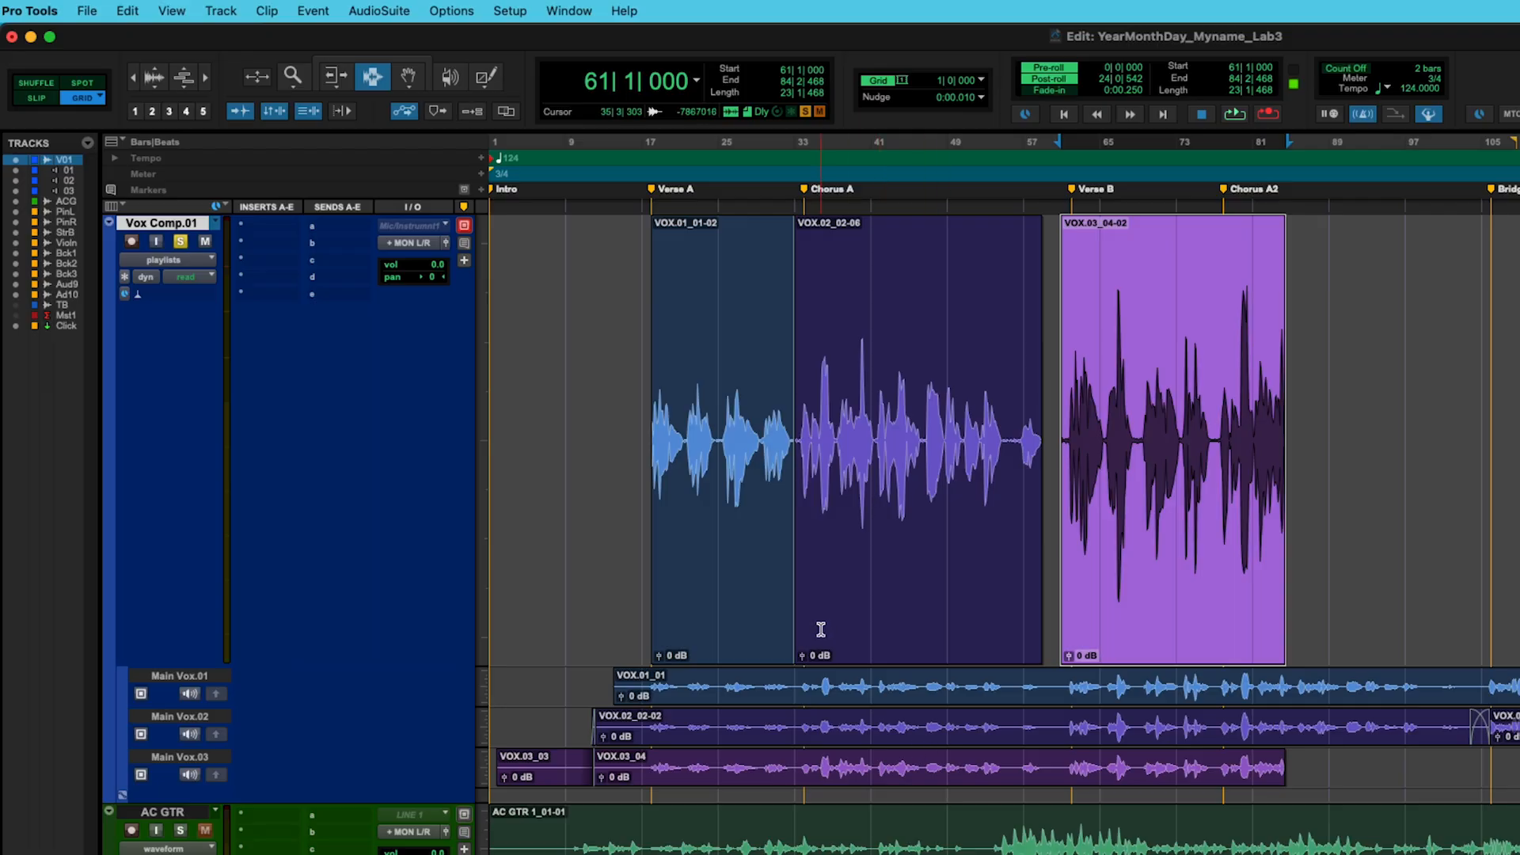
scroll(820, 630, "right", 2)
scroll(820, 630, "right", 10)
scroll(820, 630, "left", 5)
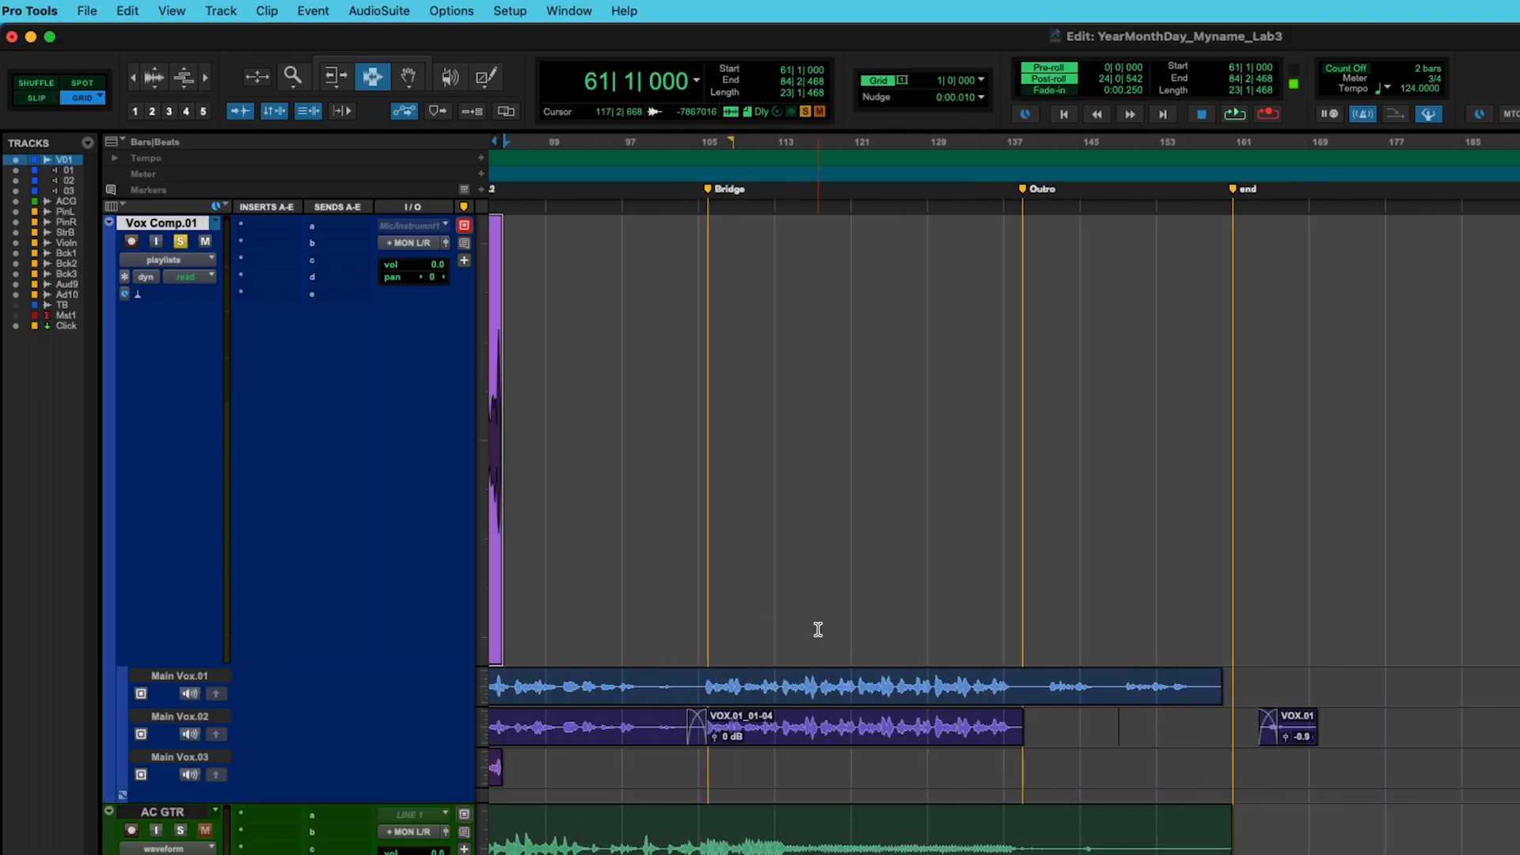
scroll(819, 630, "left", 15)
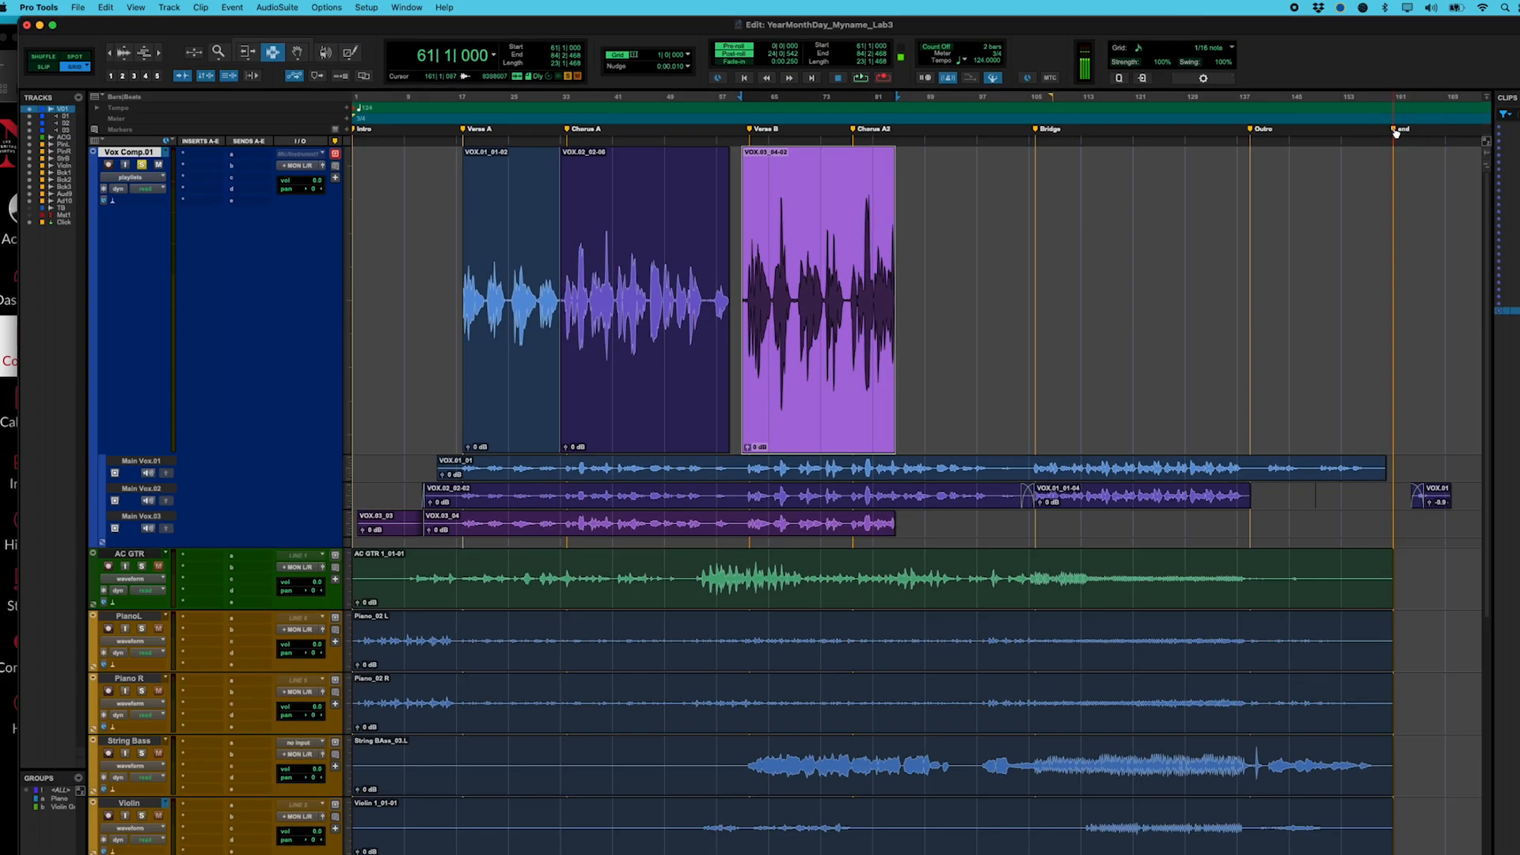
Switch to the lab instructions in Chrome, read the steps for creating a second comp take, and return to Pro Tools.
key("super+Tab")
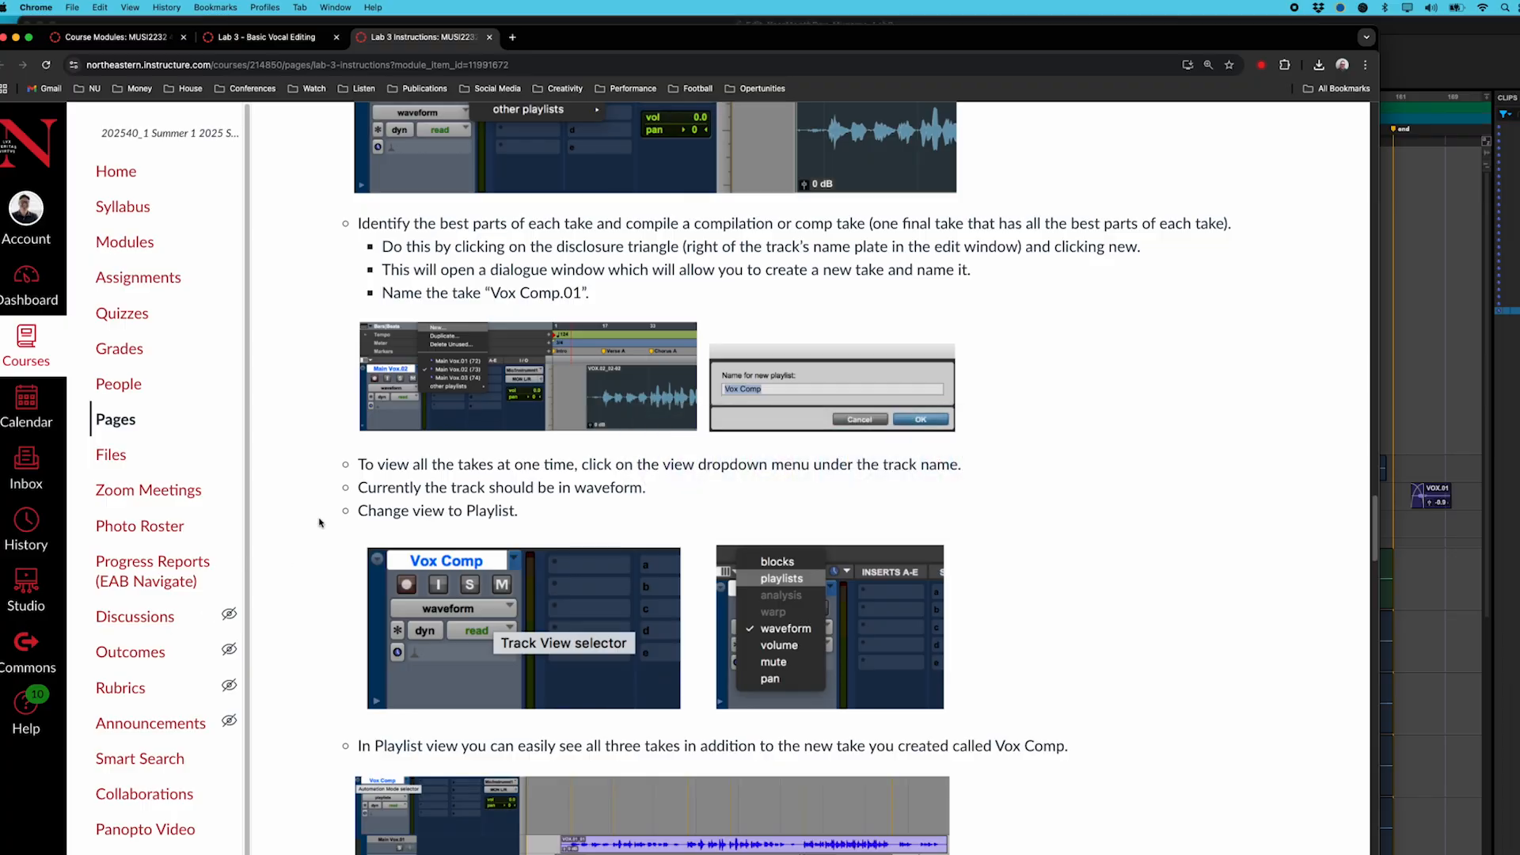
scroll(495, 525, "down", 10)
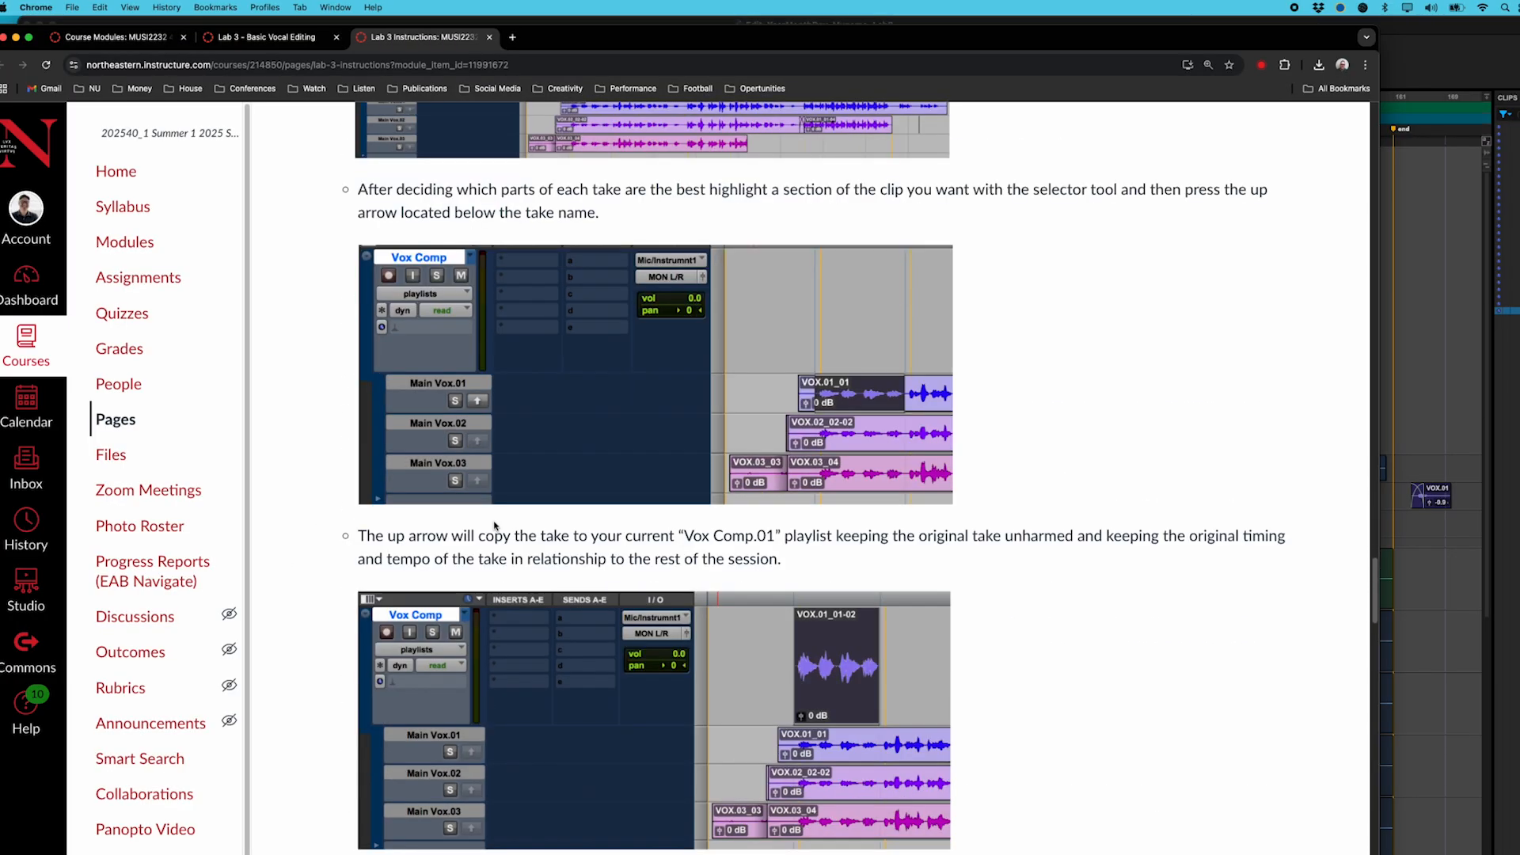
scroll(494, 525, "down", 5)
scroll(494, 524, "down", 1)
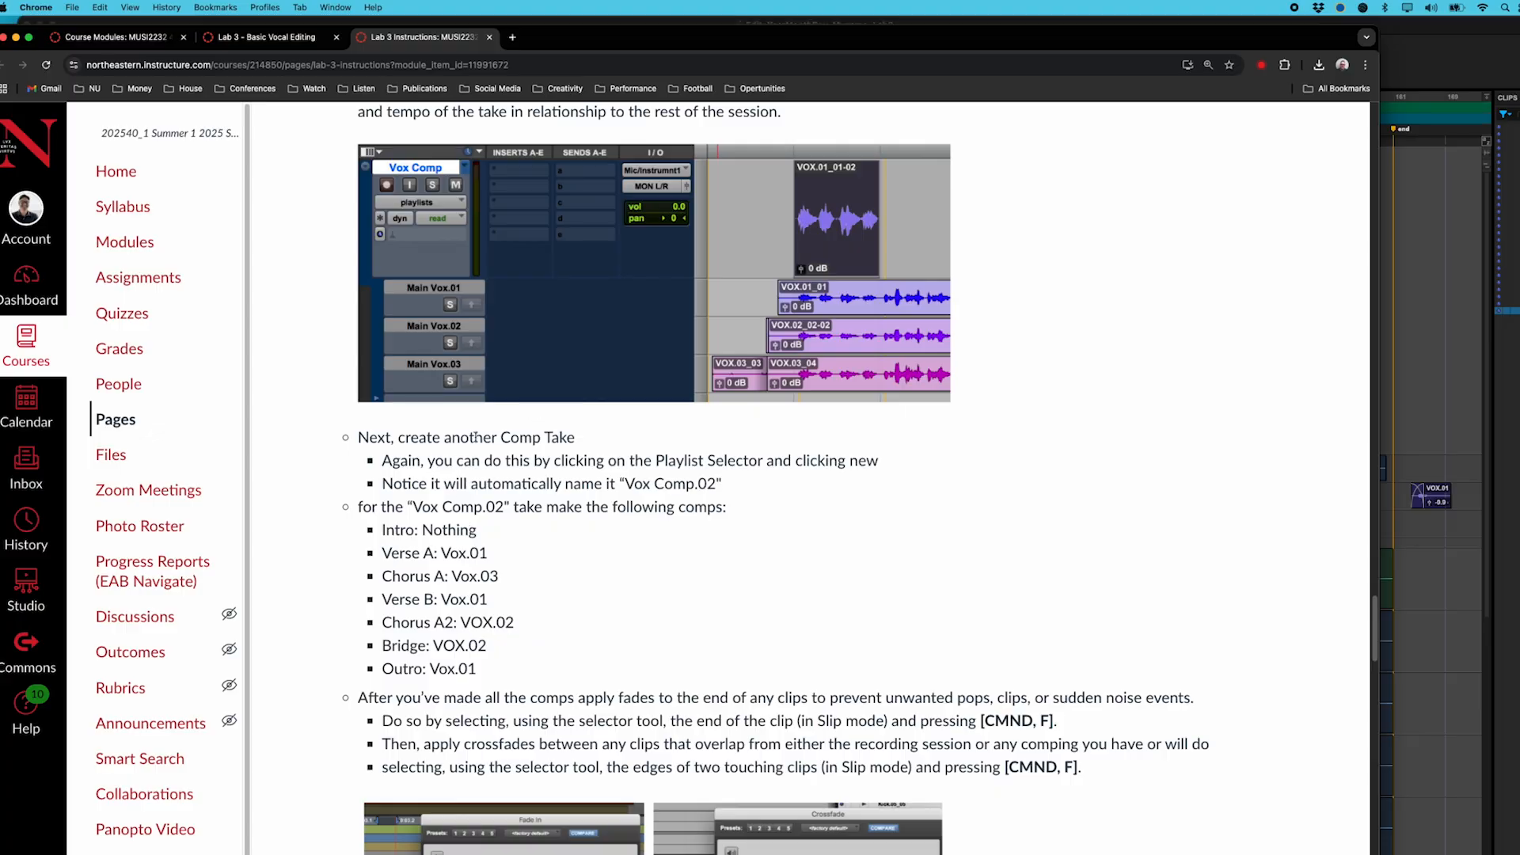
key("super+Tab")
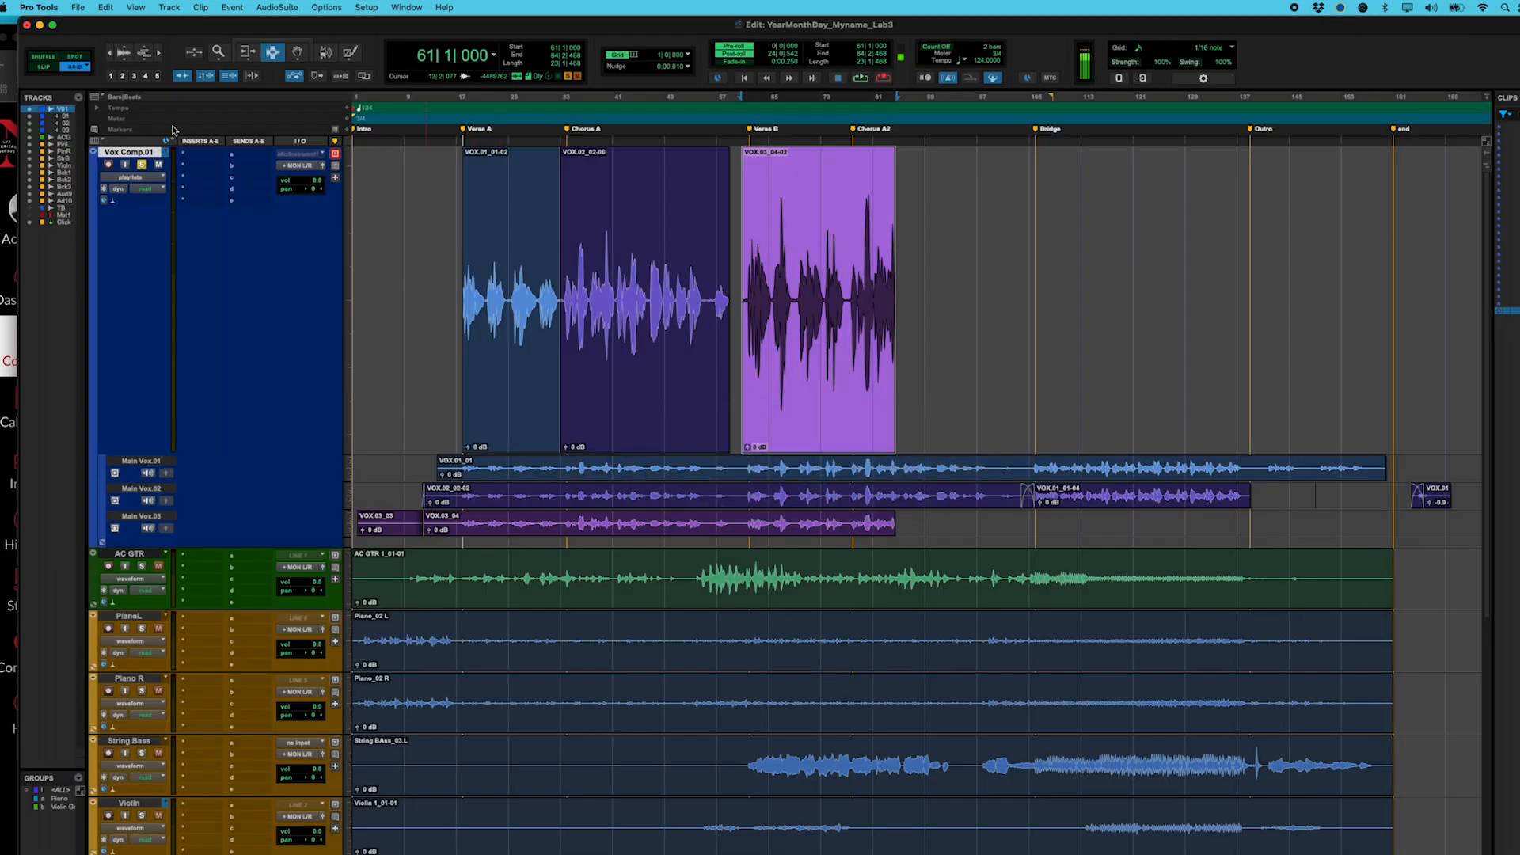
Create another empty playlist on the comp track with the name Vox Comp.02.
left_click(162, 154)
left_click(190, 163)
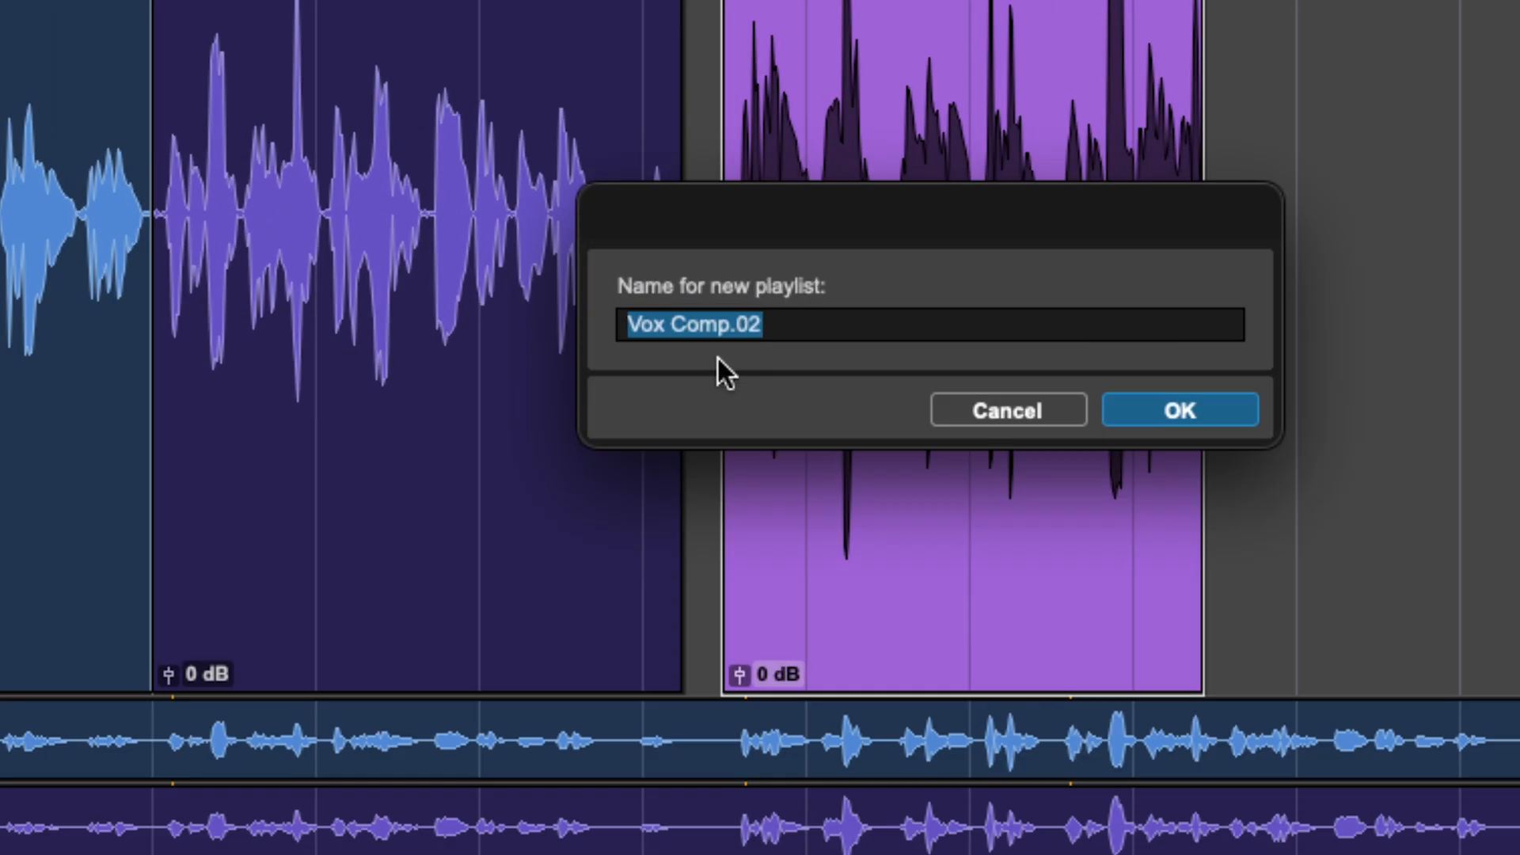
left_click(1191, 413)
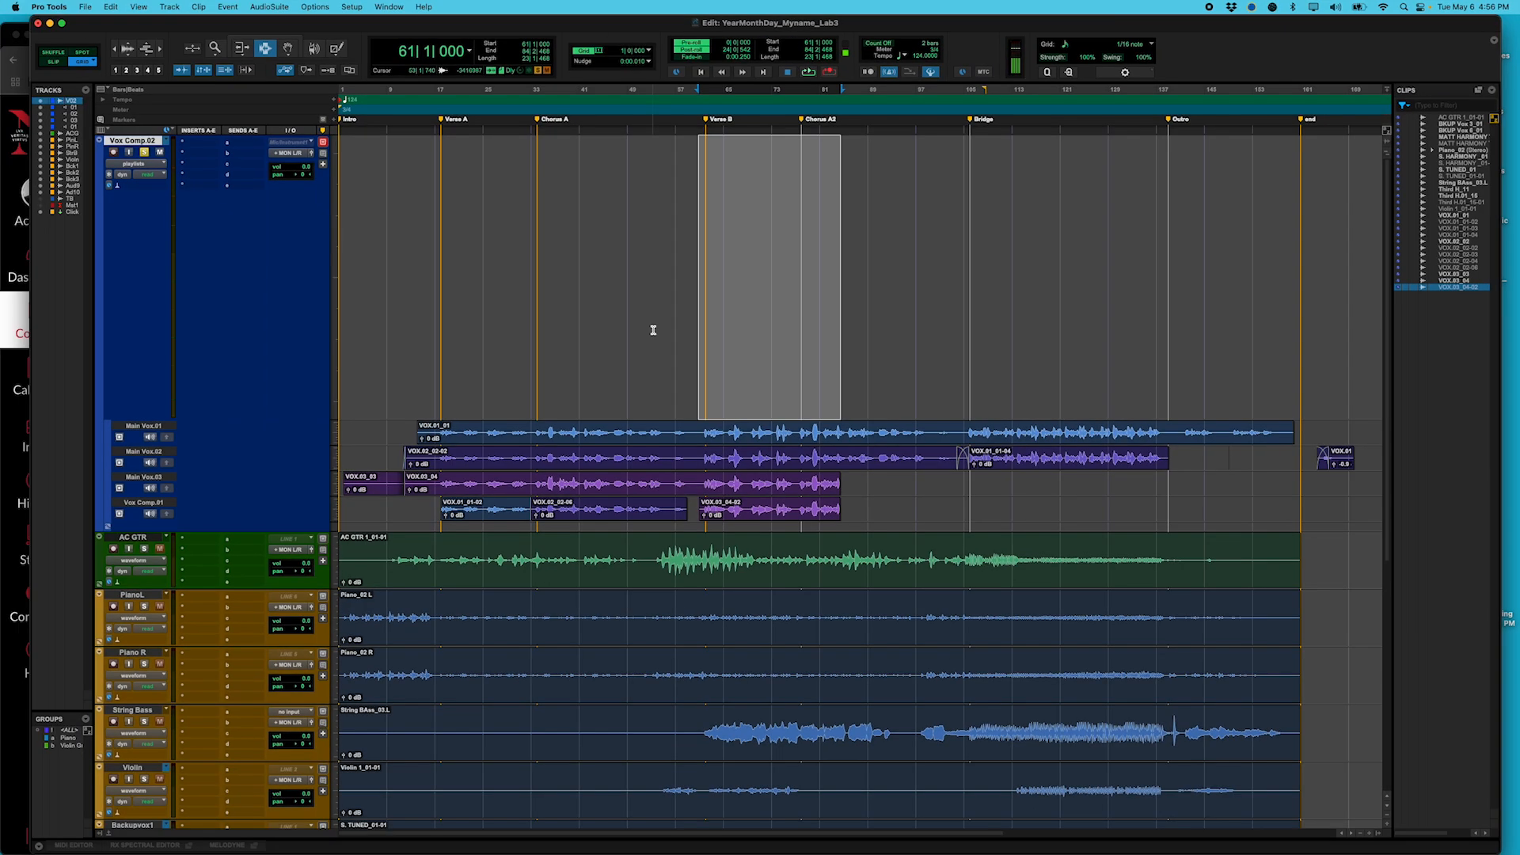
Check the Verse A take in the Chrome lab instructions, then copy bars 18–34 of Main Vox.01 to the Vox Comp.02 playlist in Pro Tools.
key("super+Tab")
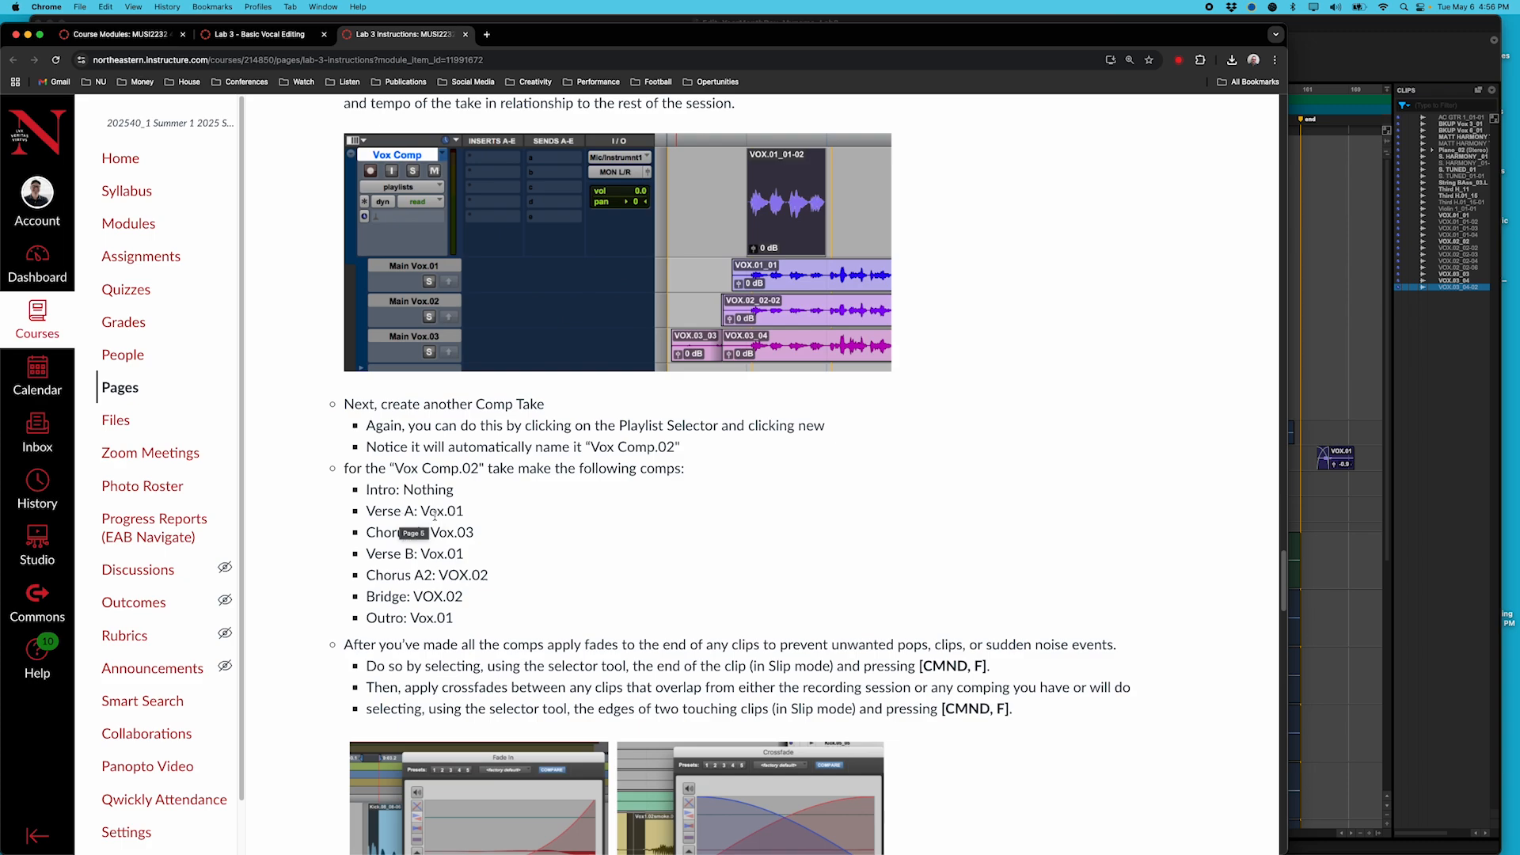
key("super+Tab")
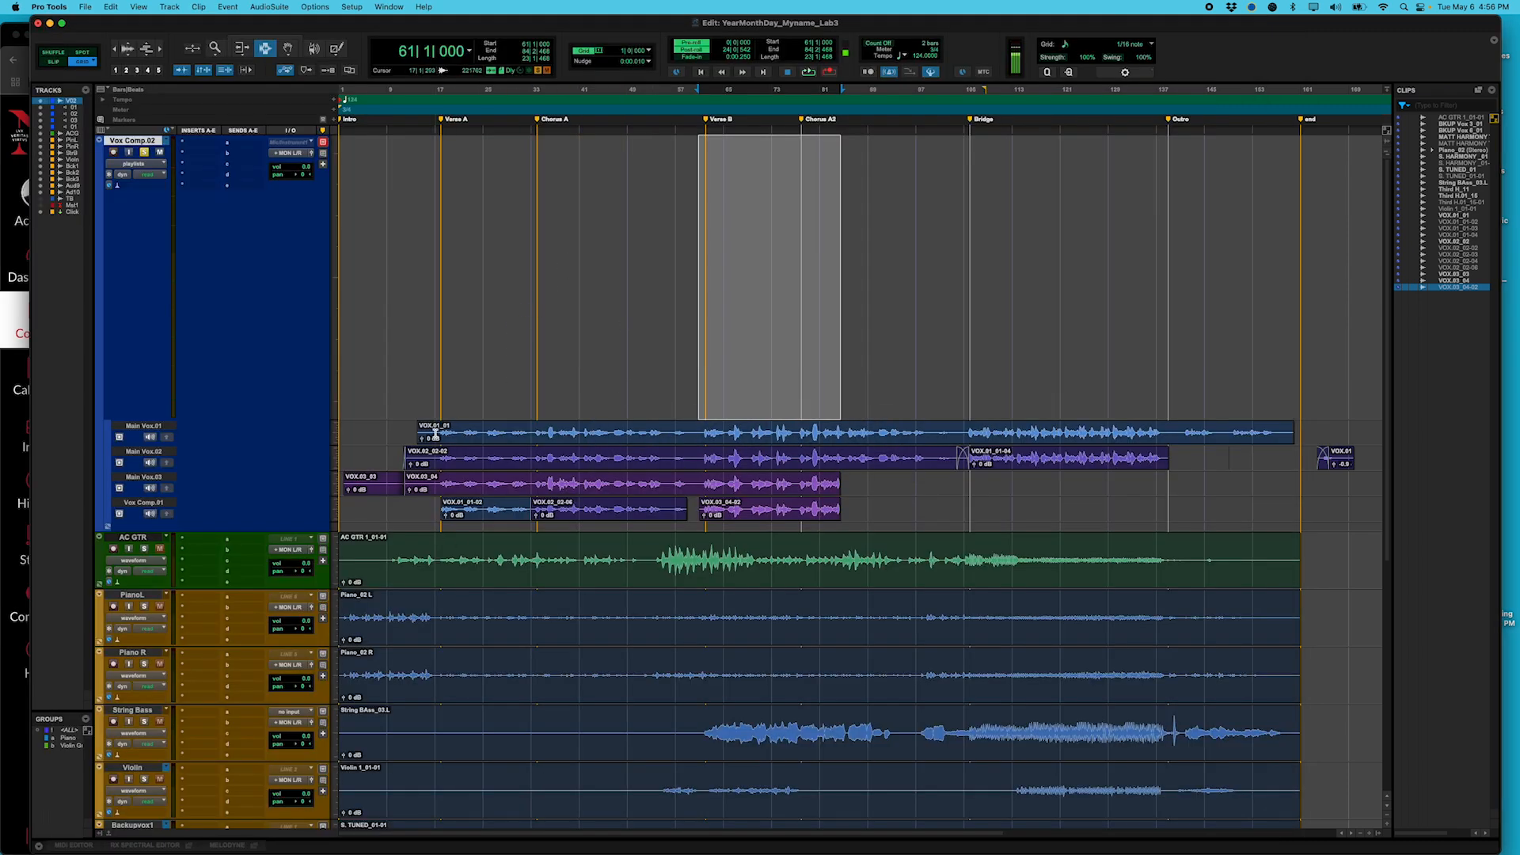
left_click_drag(438, 433, 537, 432)
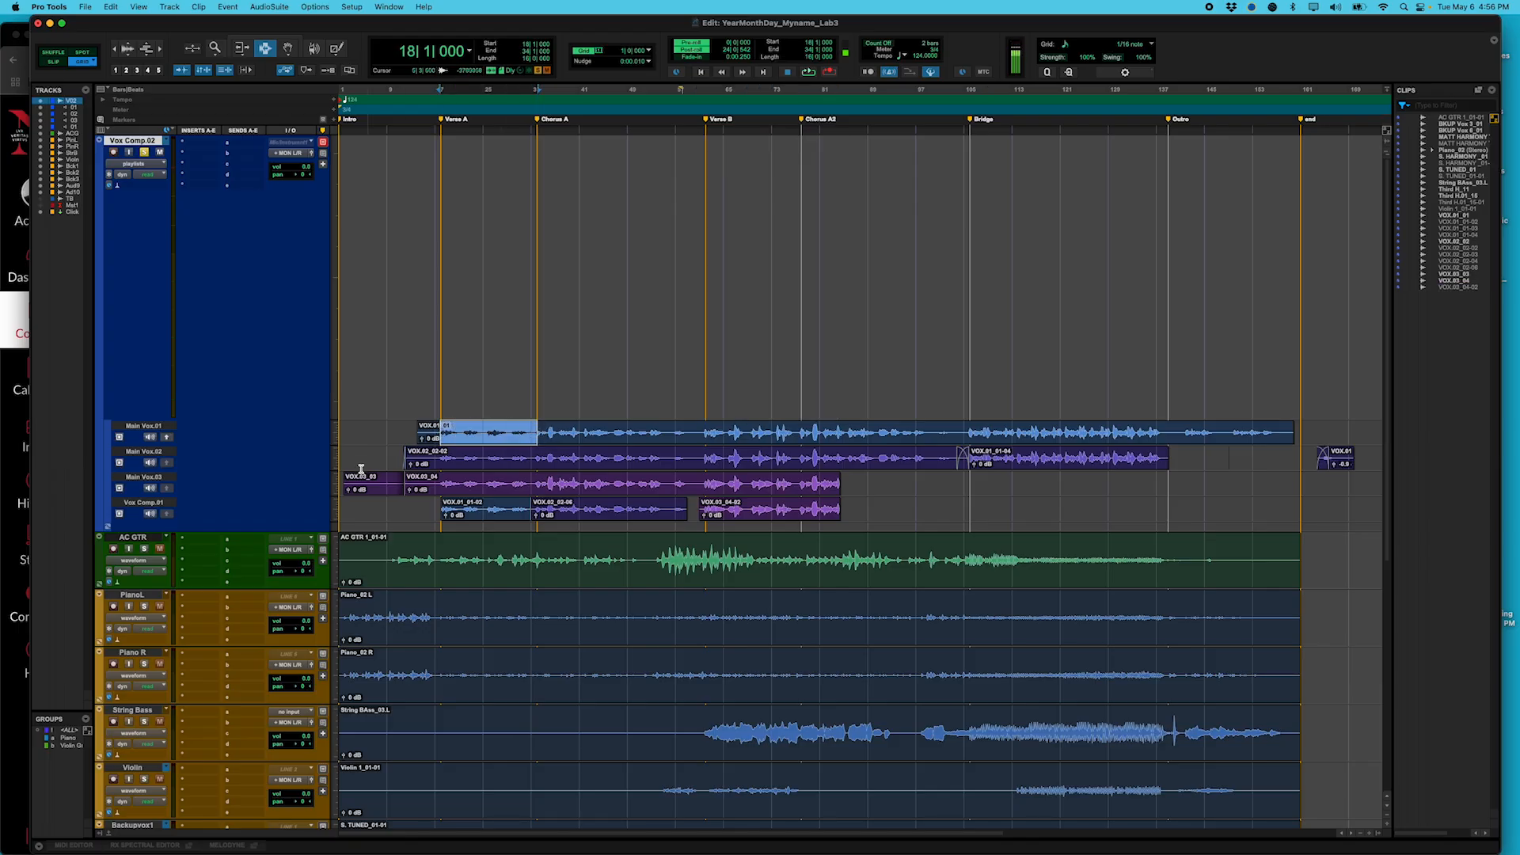
left_click(167, 437)
Check the Chorus A entry in the Chrome instructions and copy the Chorus A section from bar 34 of the Vox Comp.01 lane to Vox Comp.02.
key("super+Tab")
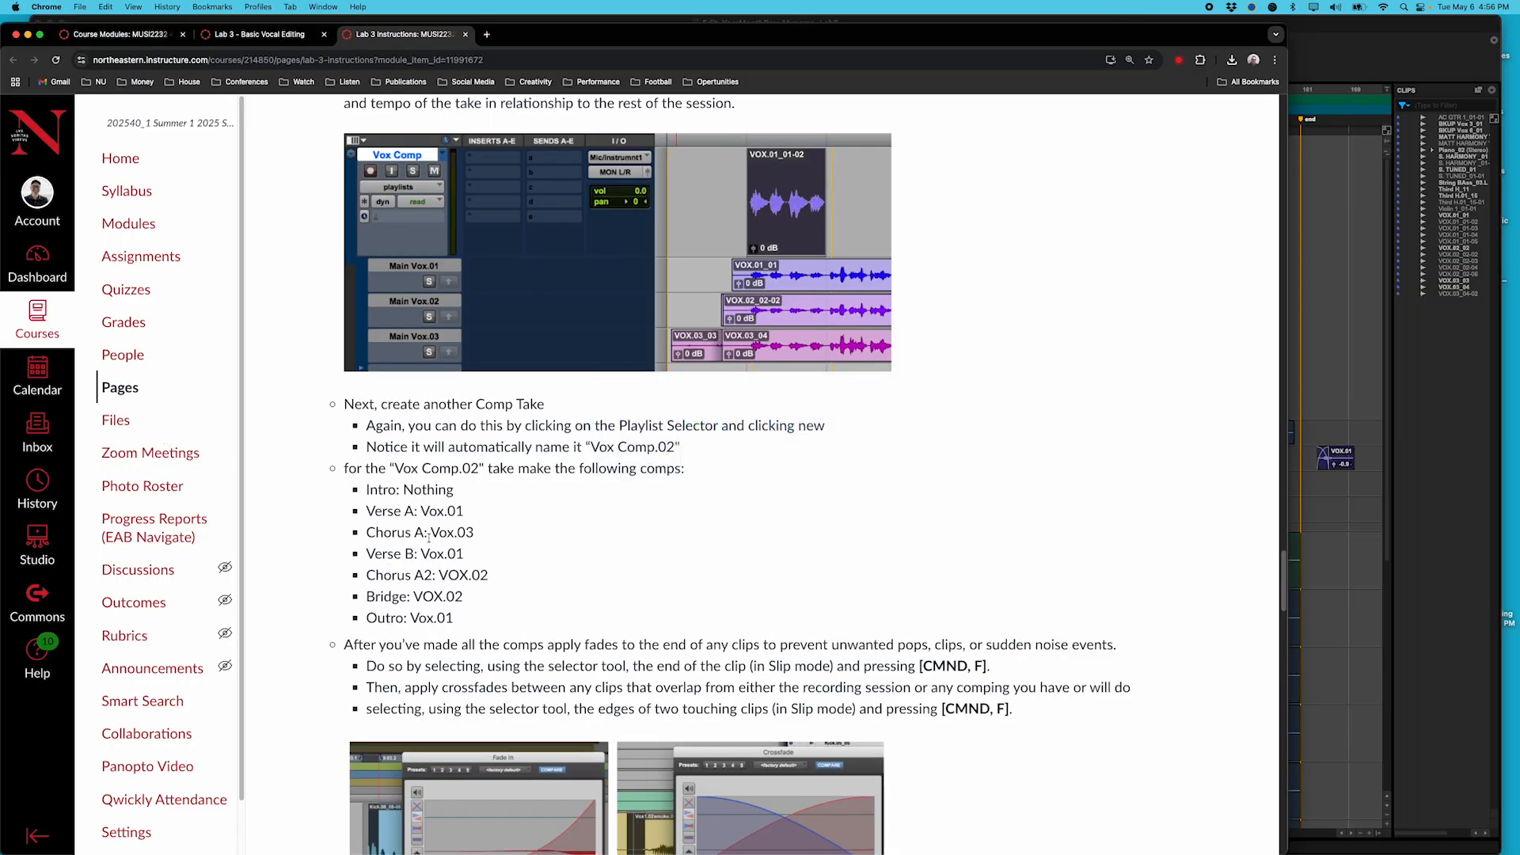
key("super+Tab")
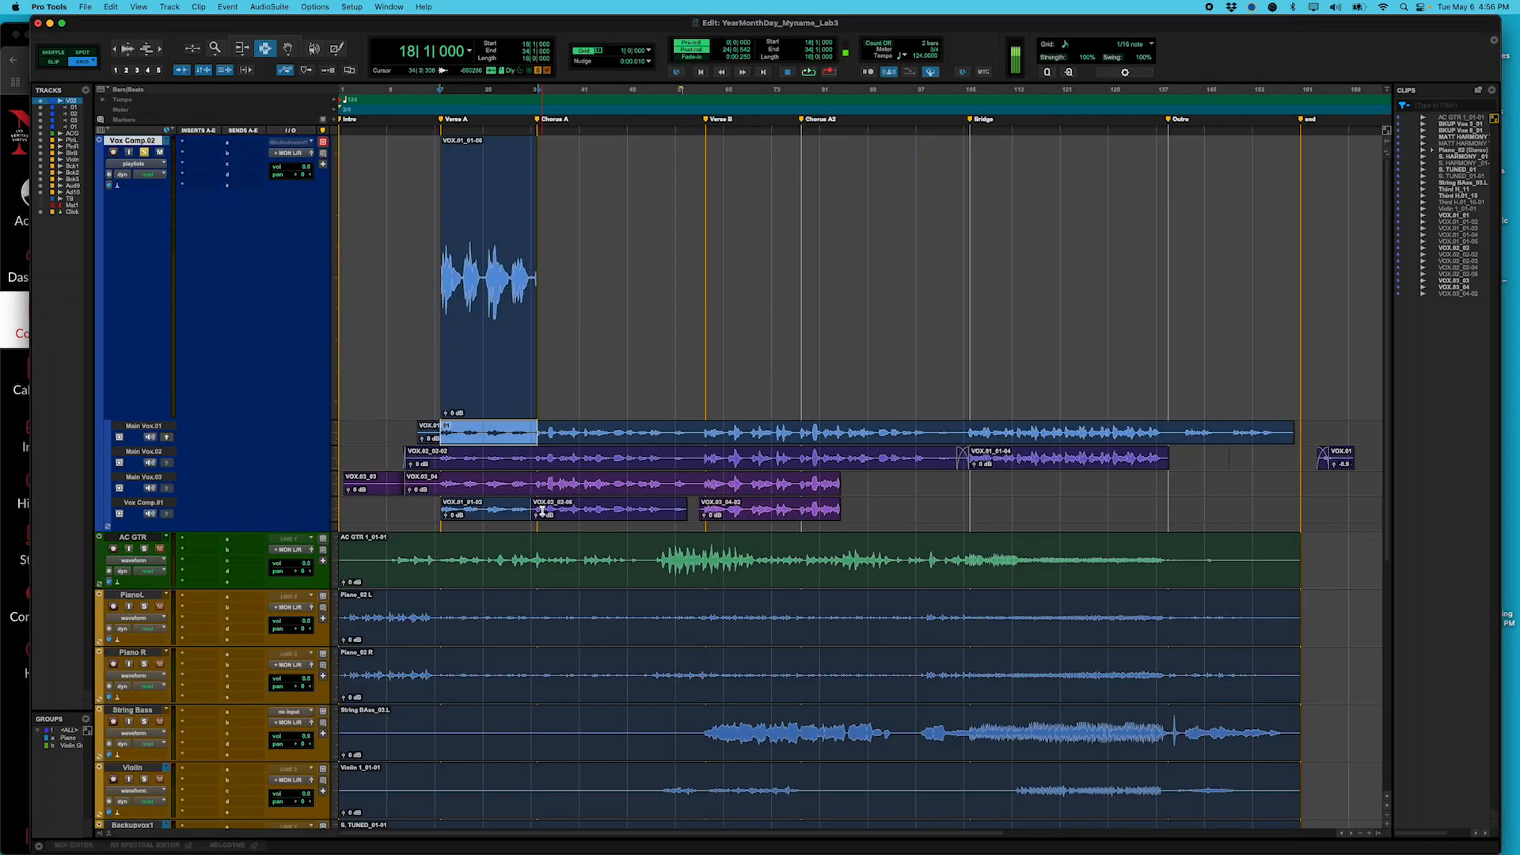
left_click_drag(541, 506, 664, 506)
left_click_drag(536, 504, 700, 507)
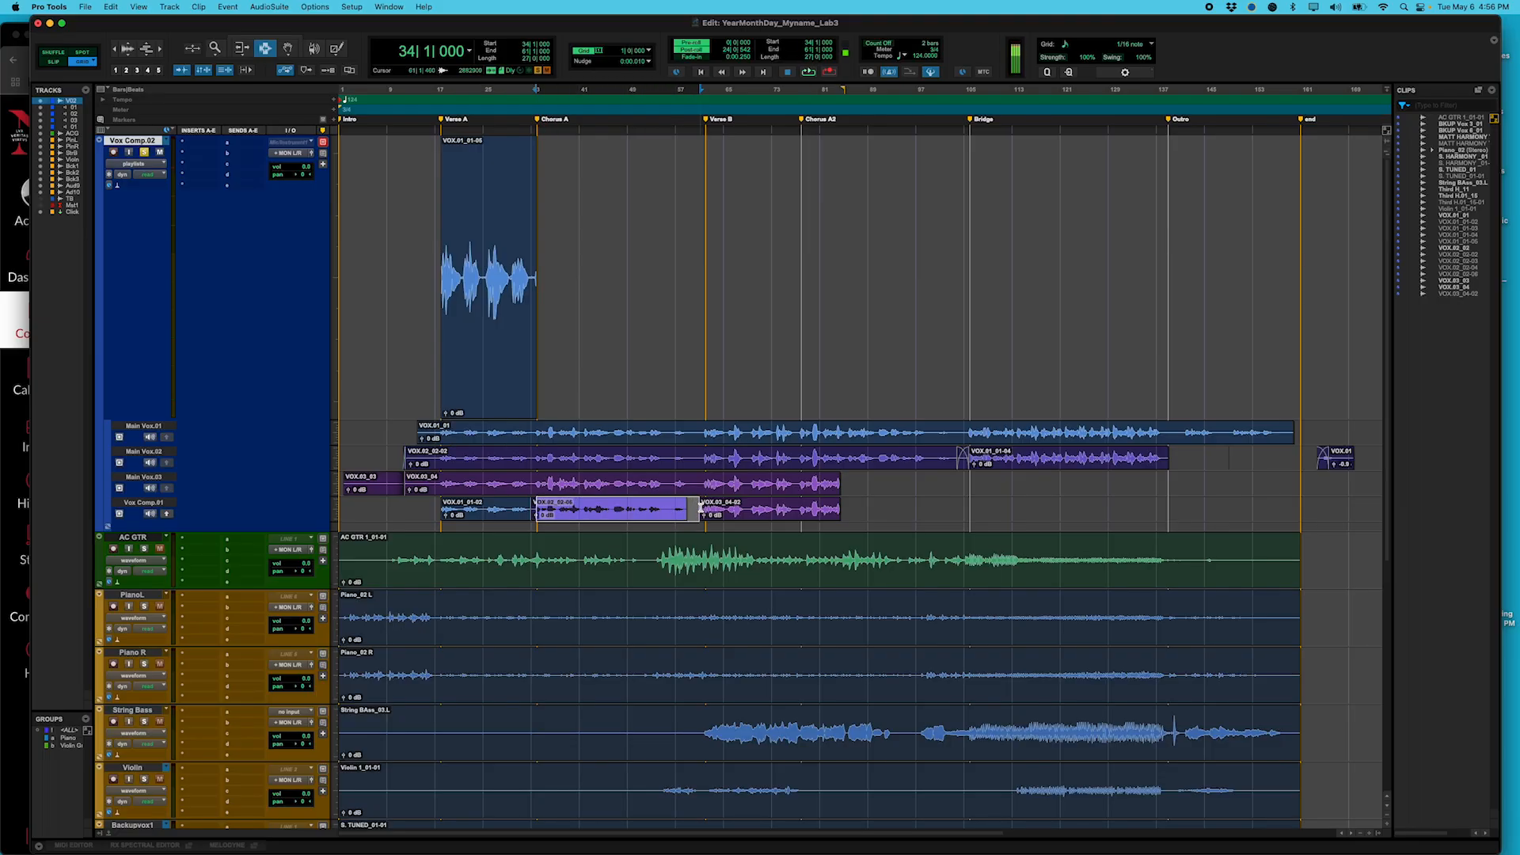
left_click(168, 515)
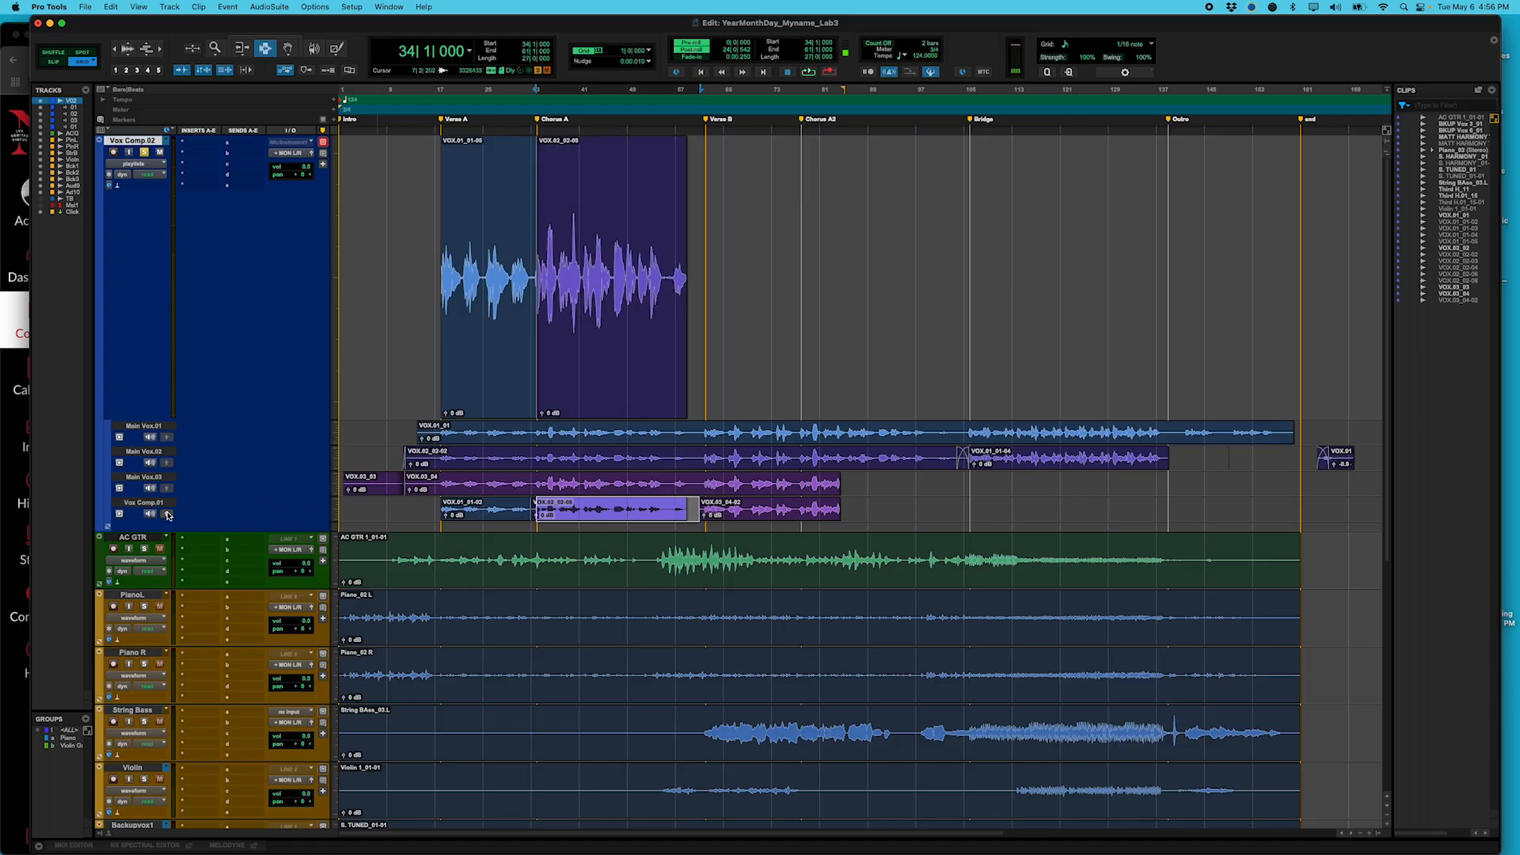
Trim the Verse A clip's end back before the stray noises and the Chorus A clip's start to 34|1|038 in Vox Comp.02.
left_click(216, 47)
left_click_drag(600, 329, 477, 336)
left_click_drag(909, 290, 783, 306)
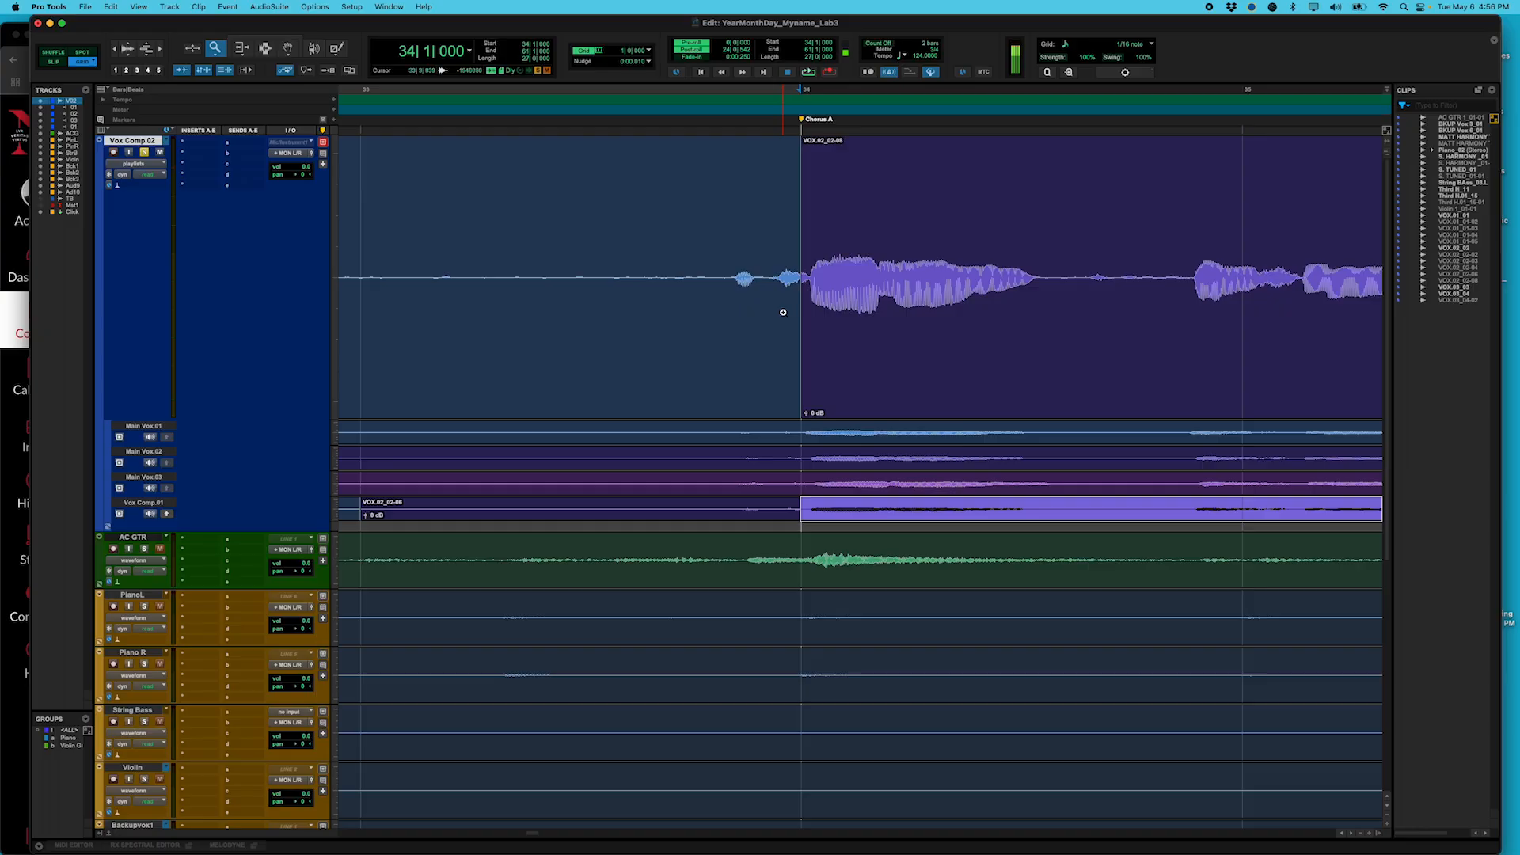
left_click(242, 49)
mouse_move(814, 346)
left_mouse_down()
mouse_move(663, 347)
mouse_move(805, 349)
left_mouse_up()
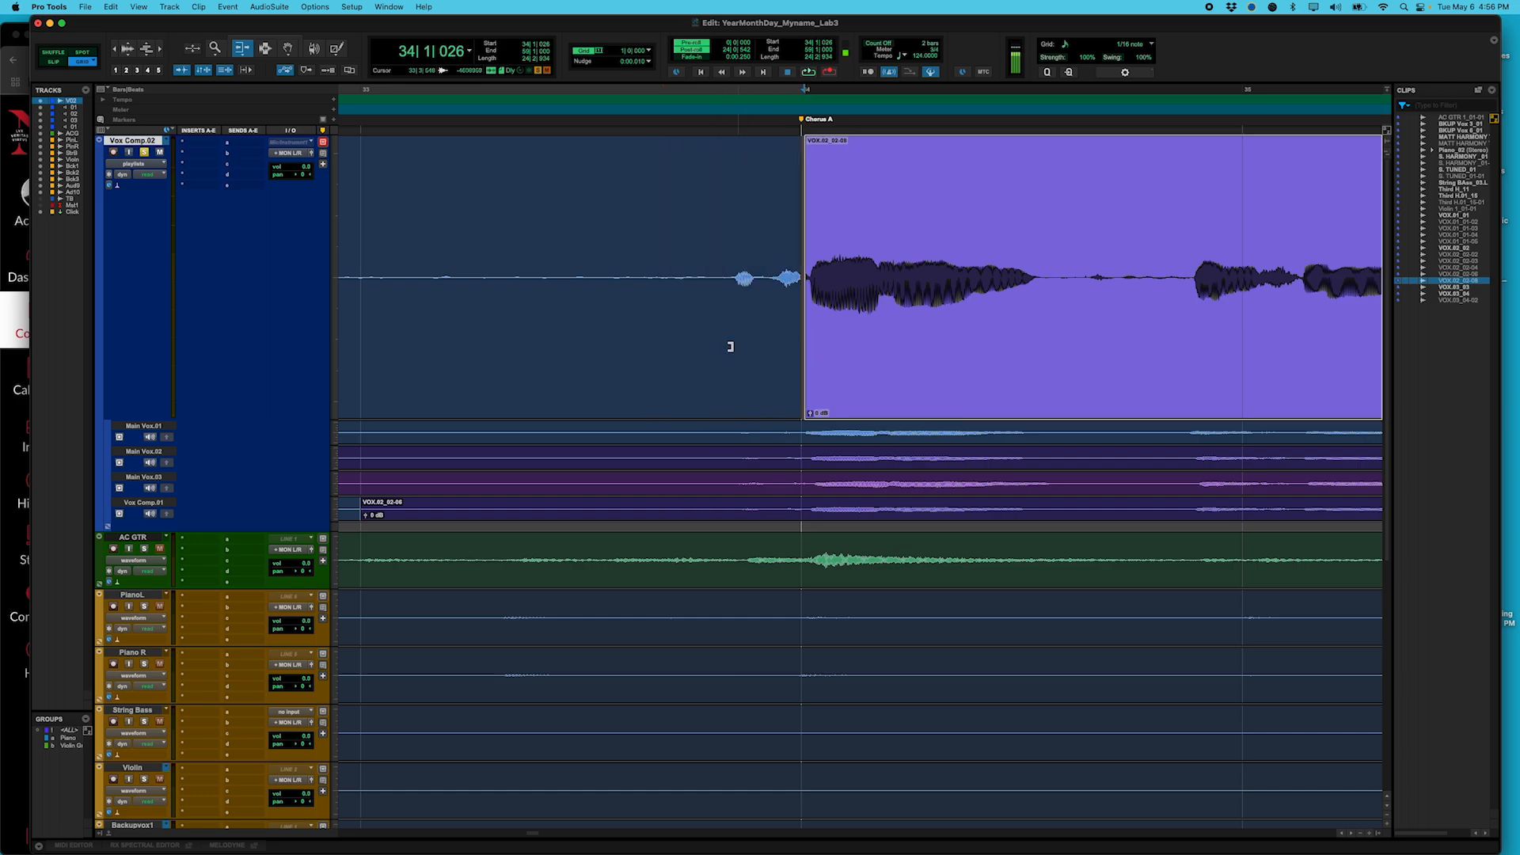
mouse_move(719, 305)
left_mouse_down()
mouse_move(693, 305)
mouse_move(726, 317)
left_mouse_up()
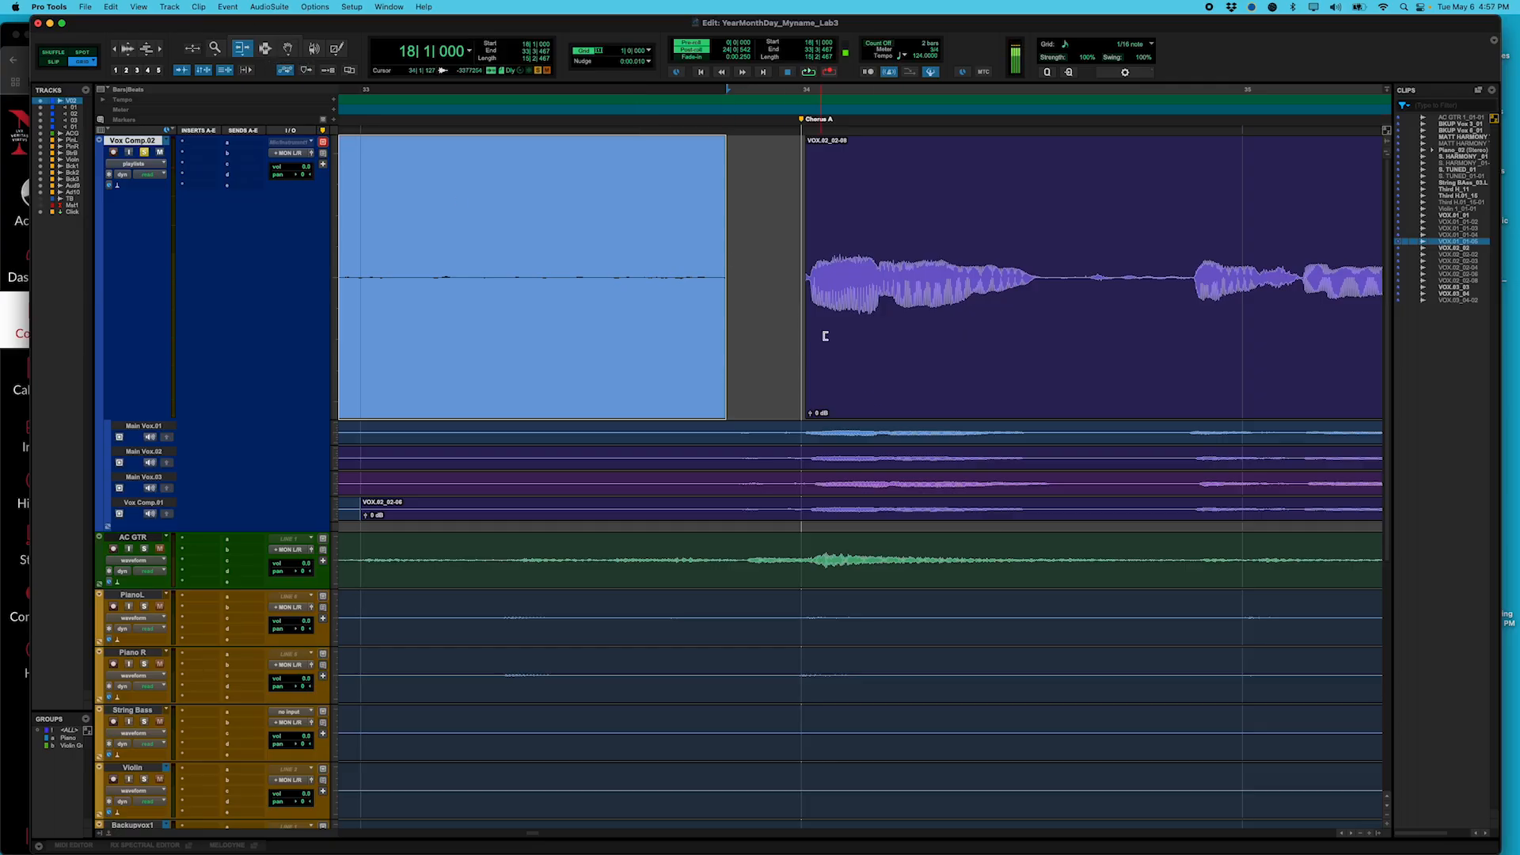
left_click_drag(824, 361, 803, 323)
left_click_drag(803, 324, 809, 325)
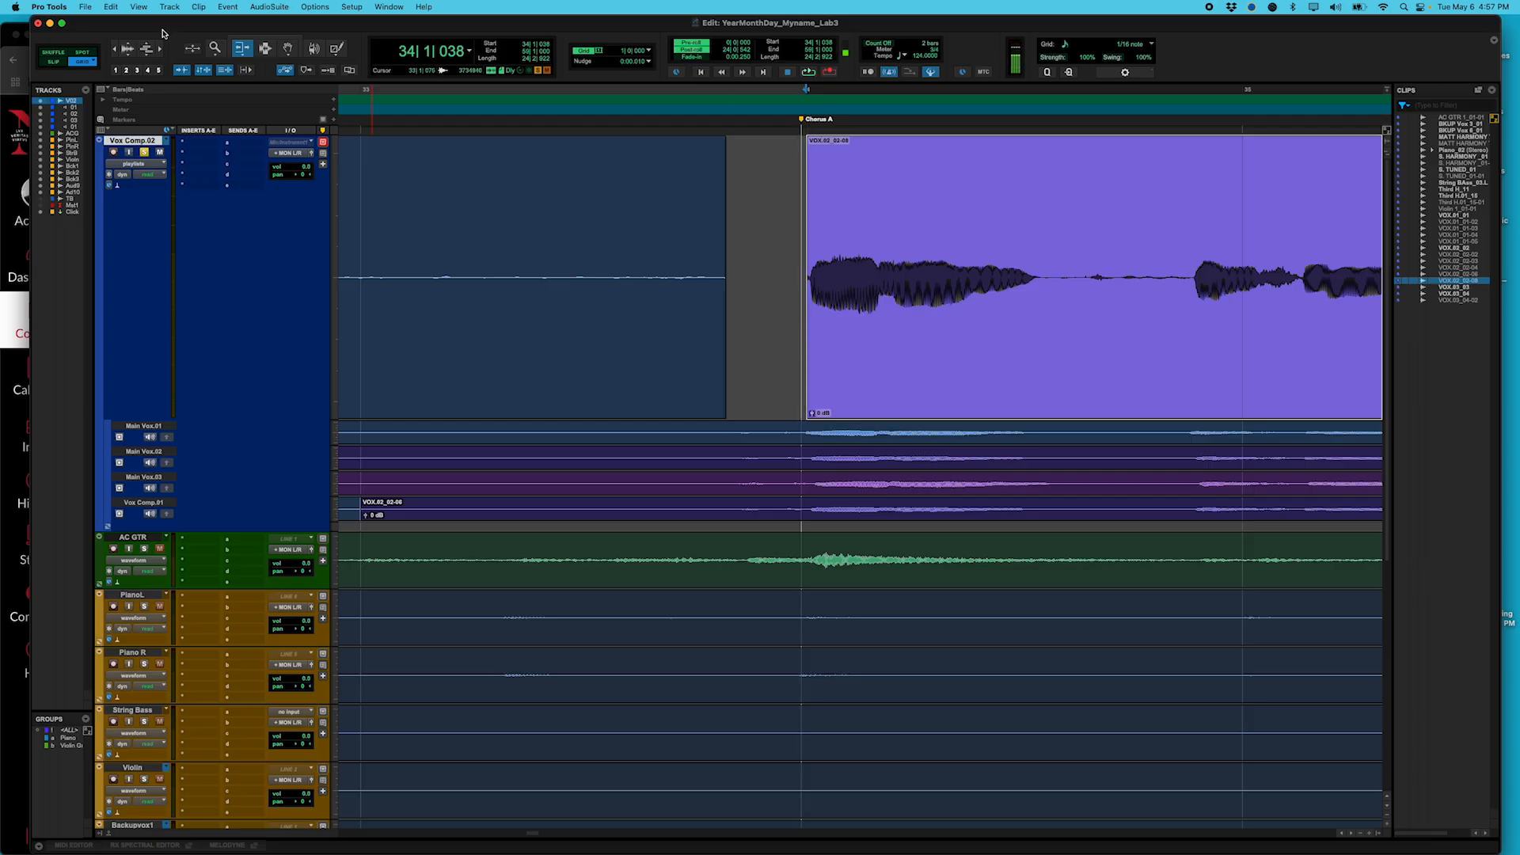
Check the Verse B take in the Chrome instructions and copy bars 61–78 of Main Vox.01 to the Vox Comp.02 playlist.
left_click(213, 50)
left_click(565, 329, "alt")
left_click(567, 327, "alt")
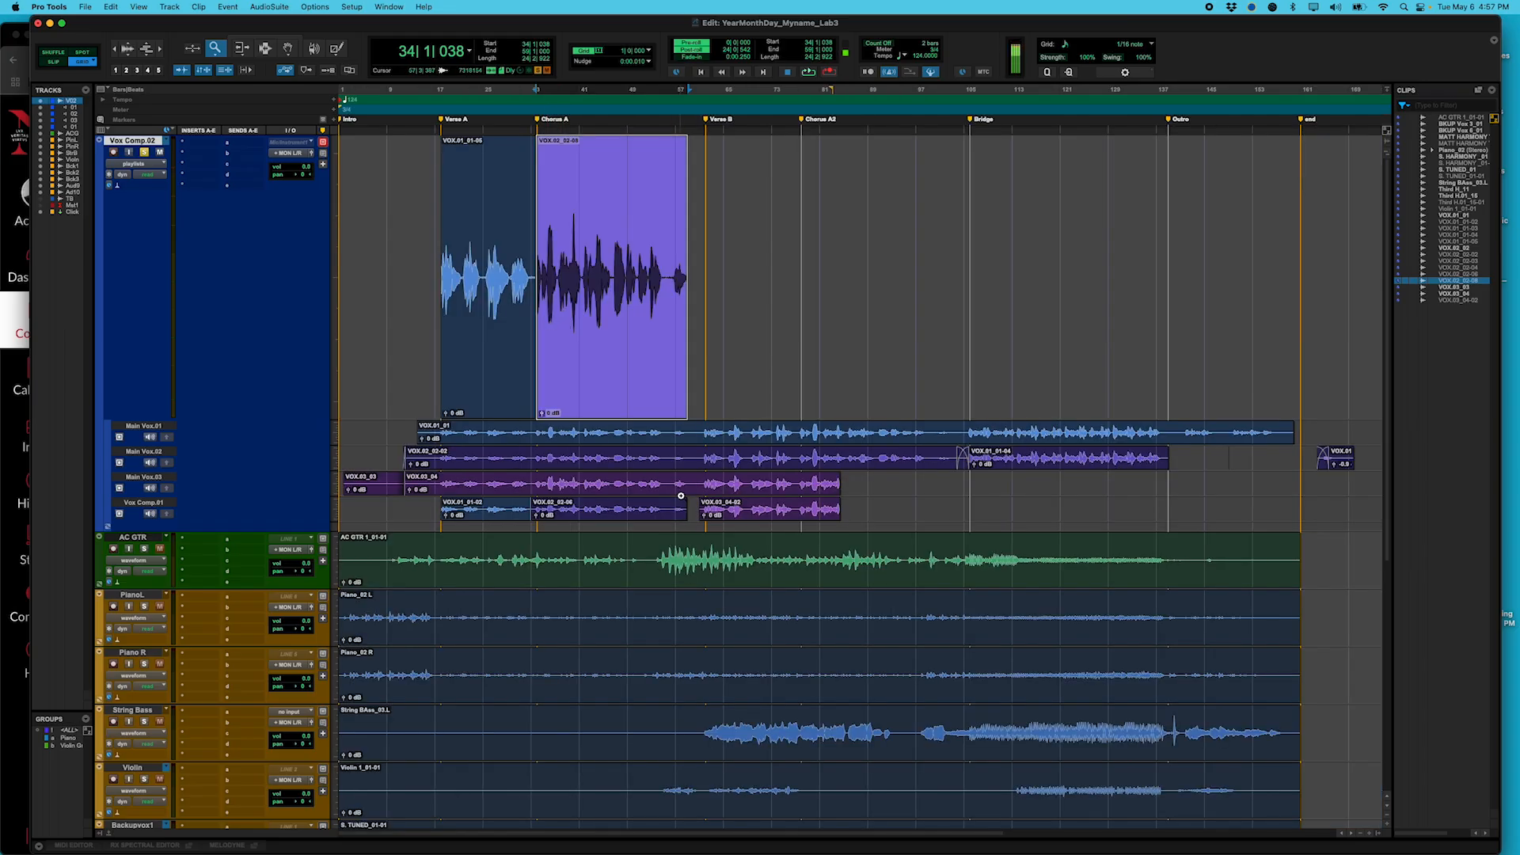
key("super+Tab")
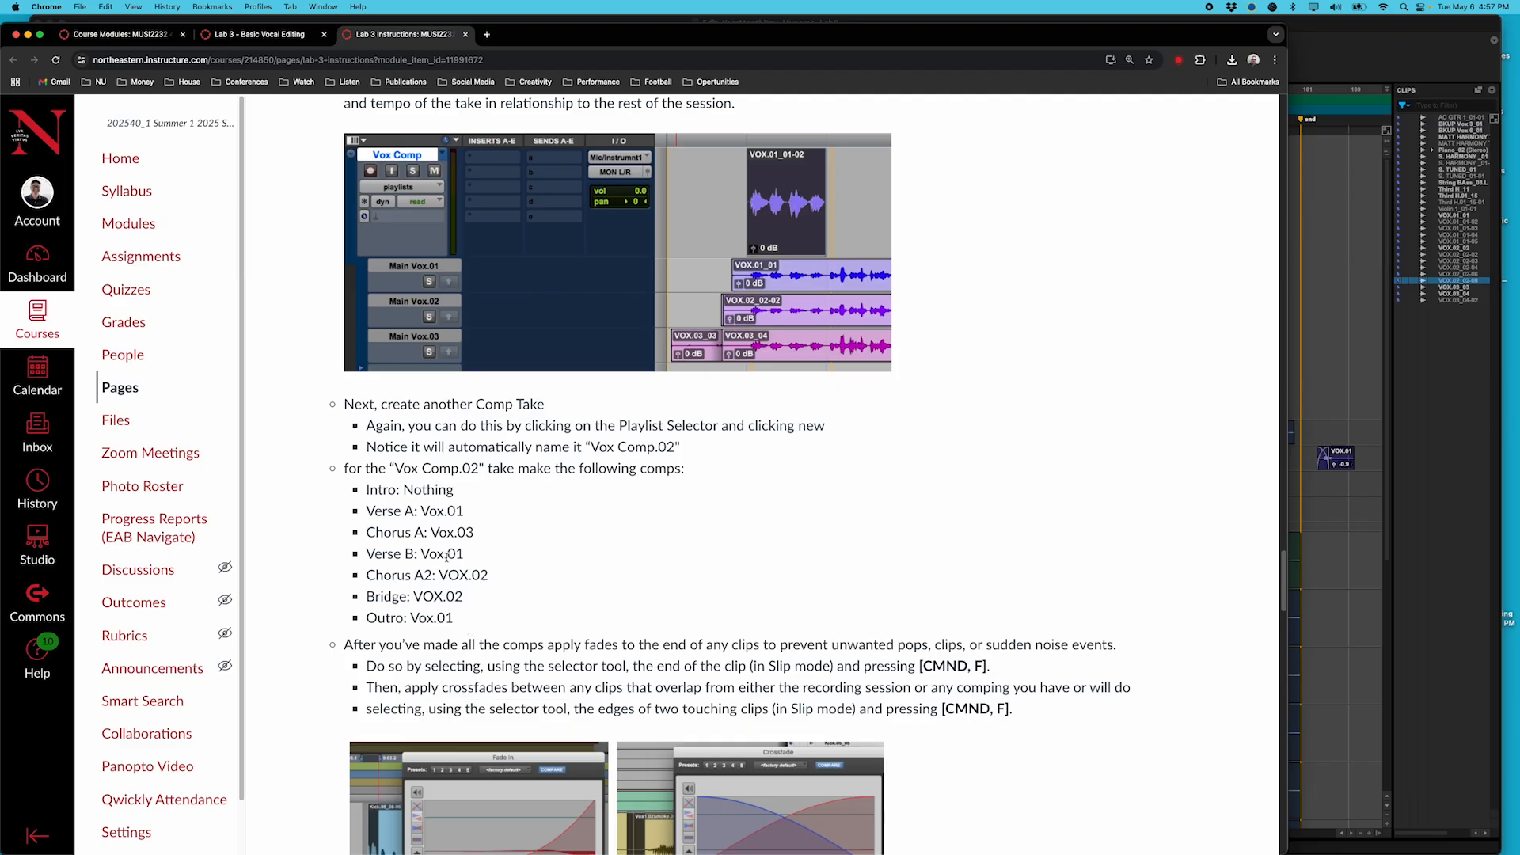
key("super+Tab")
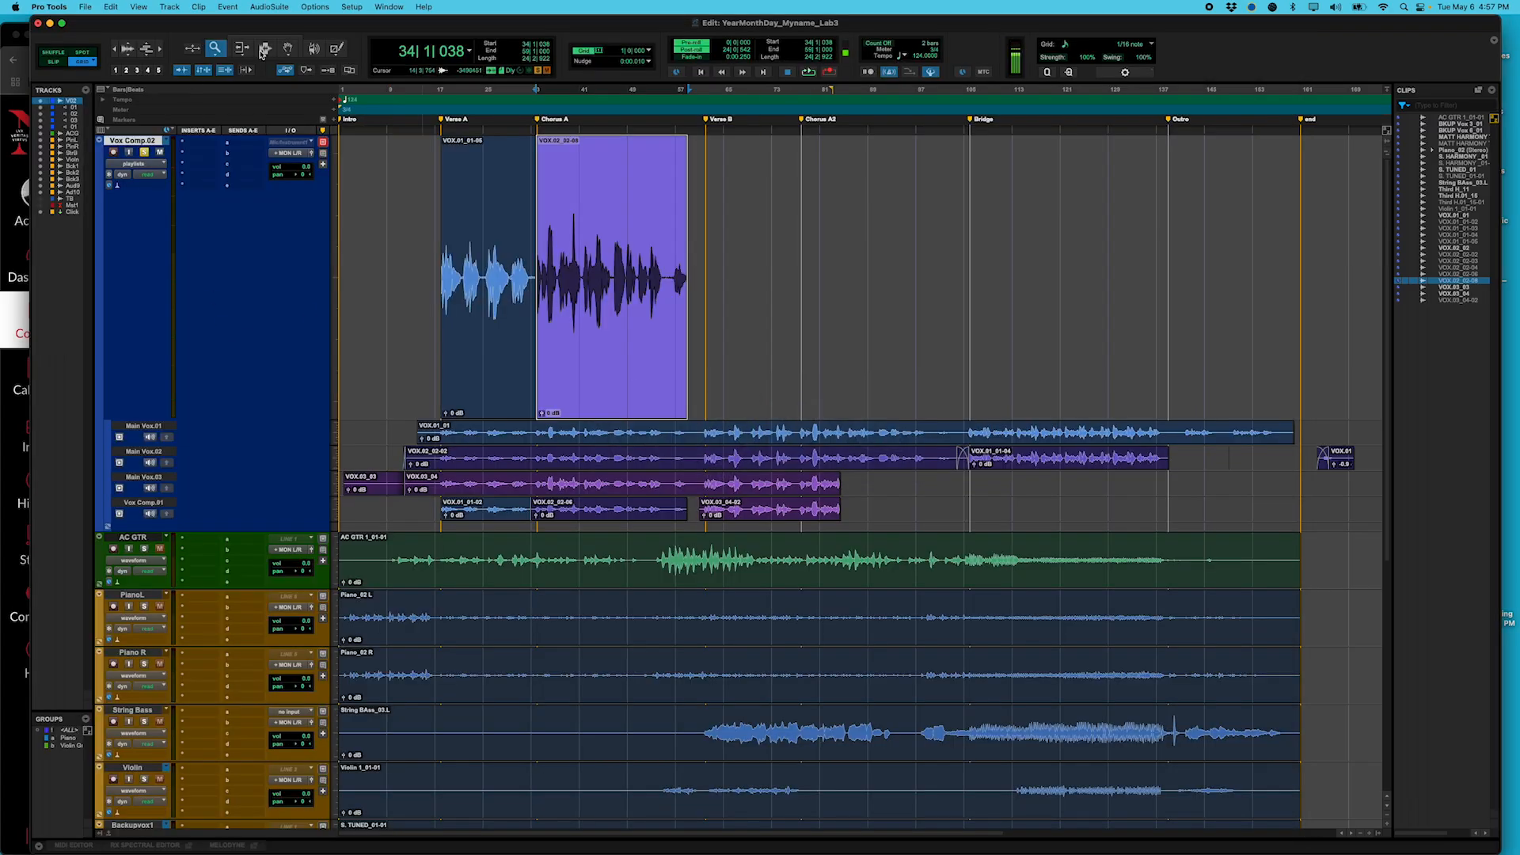
left_click(263, 50)
left_click_drag(703, 431, 802, 433)
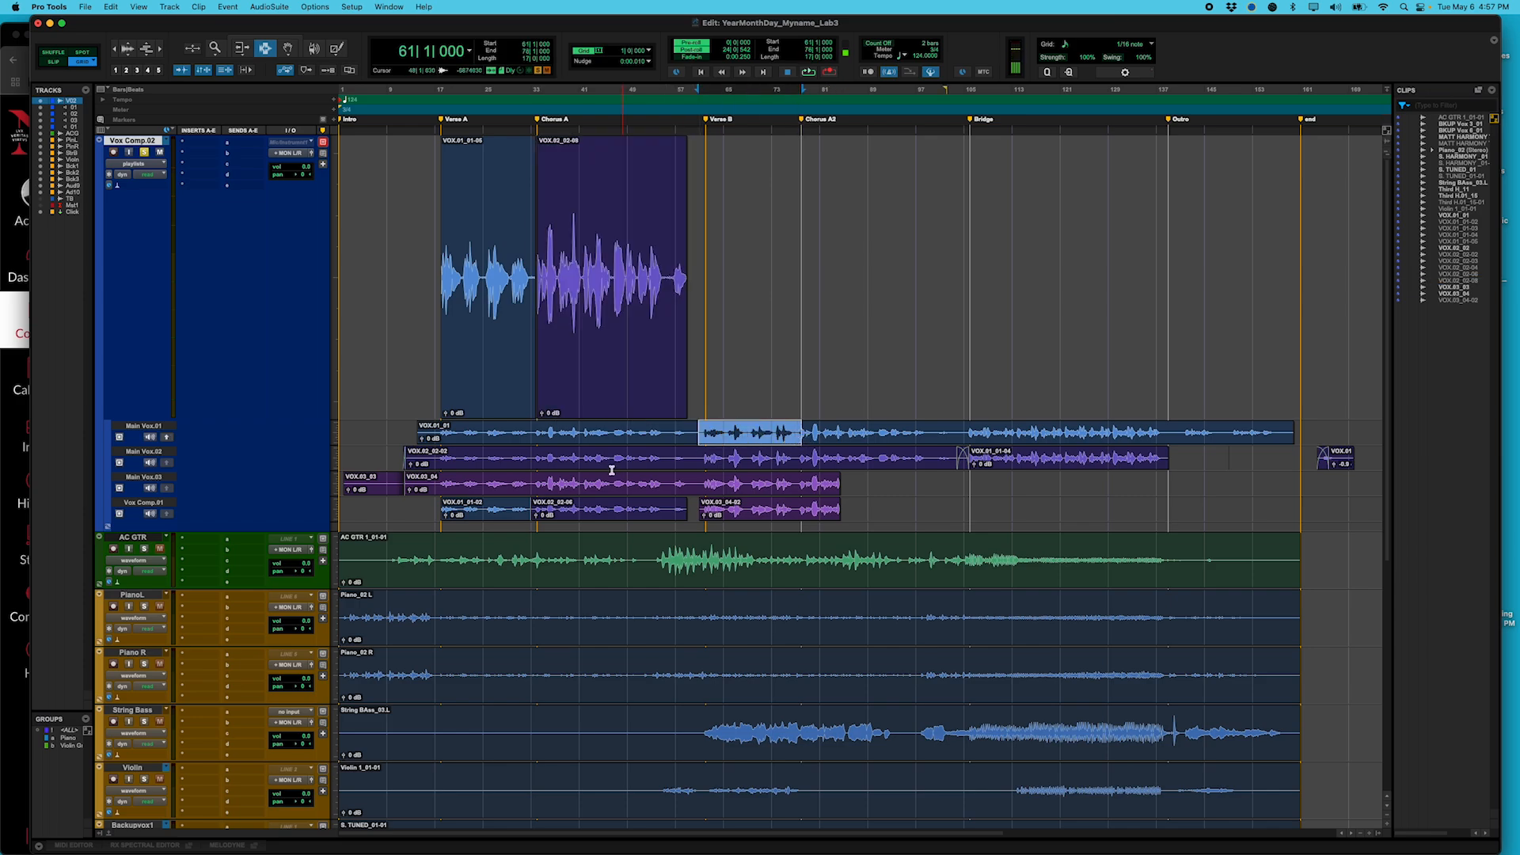
left_click(167, 437)
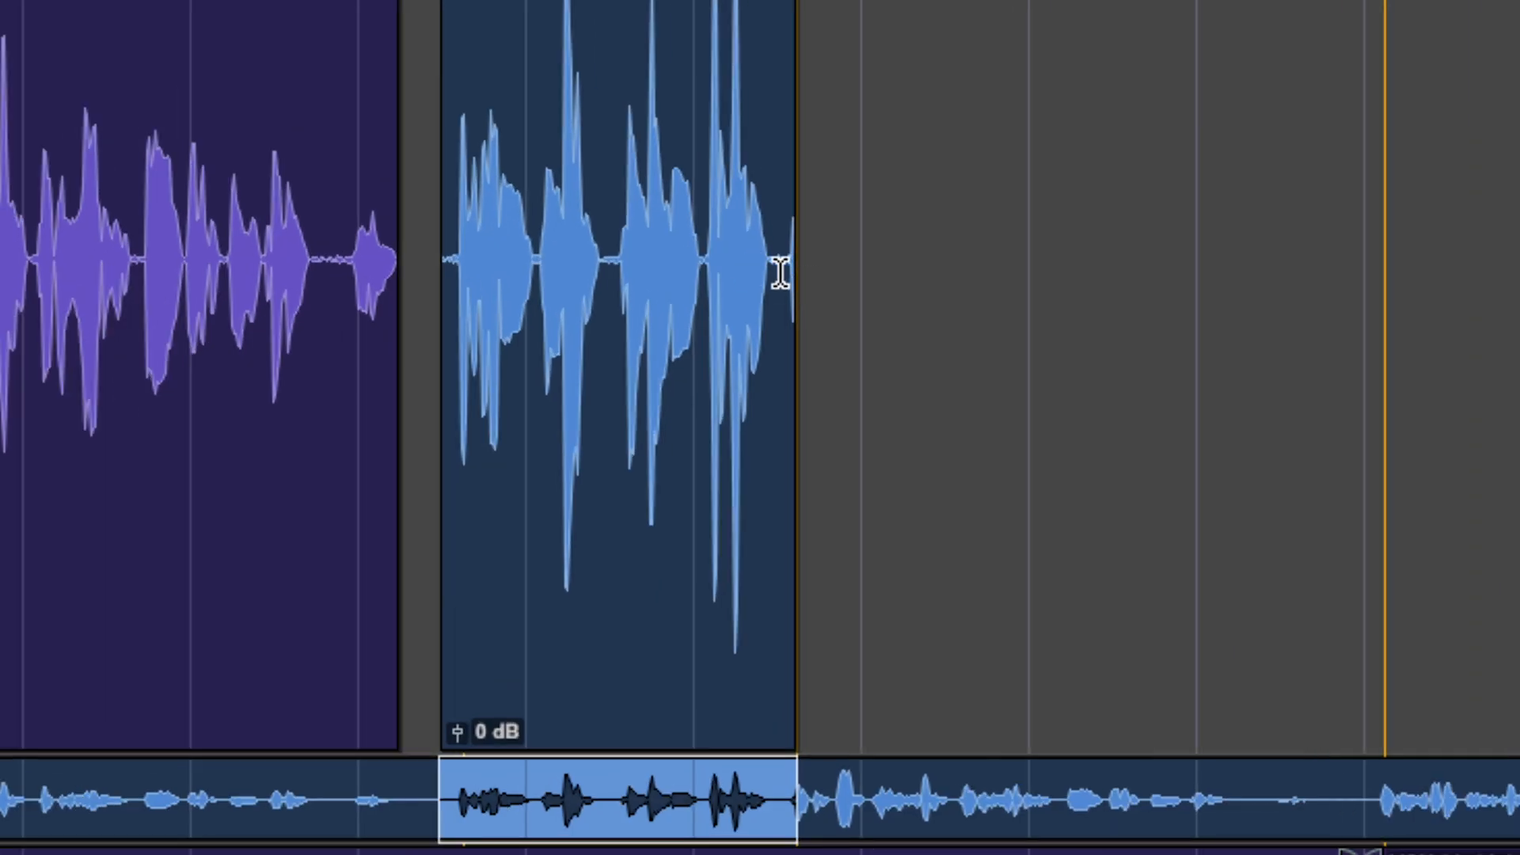
left_click_drag(793, 282, 805, 312)
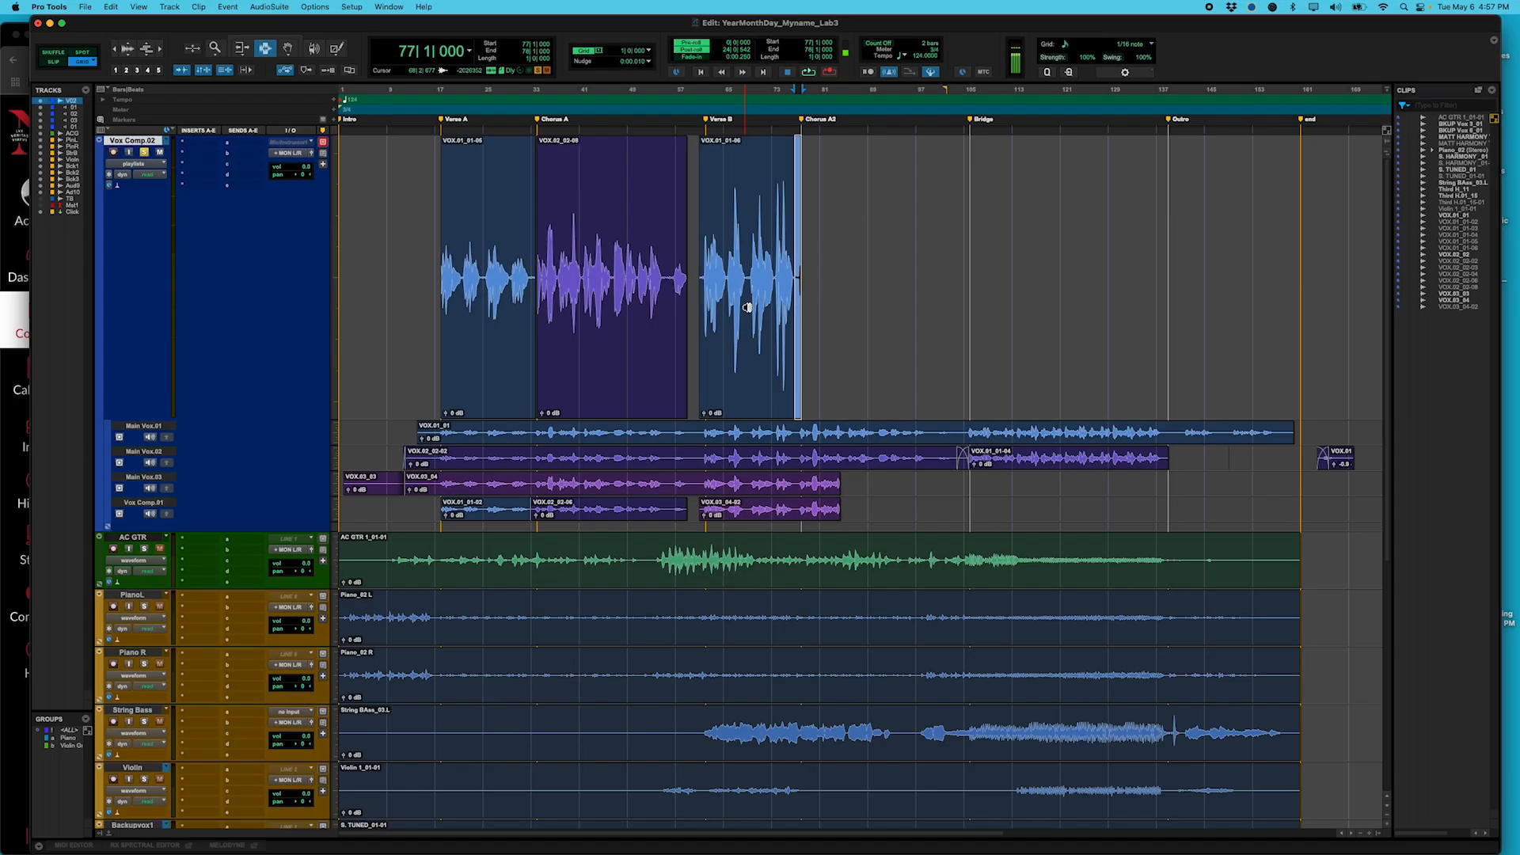
Check the remaining takes in the Chrome instructions and copy the Chorus A2 section of Main Vox.02, from bar 78 to the Bridge marker, to Vox Comp.02.
key("super+Tab")
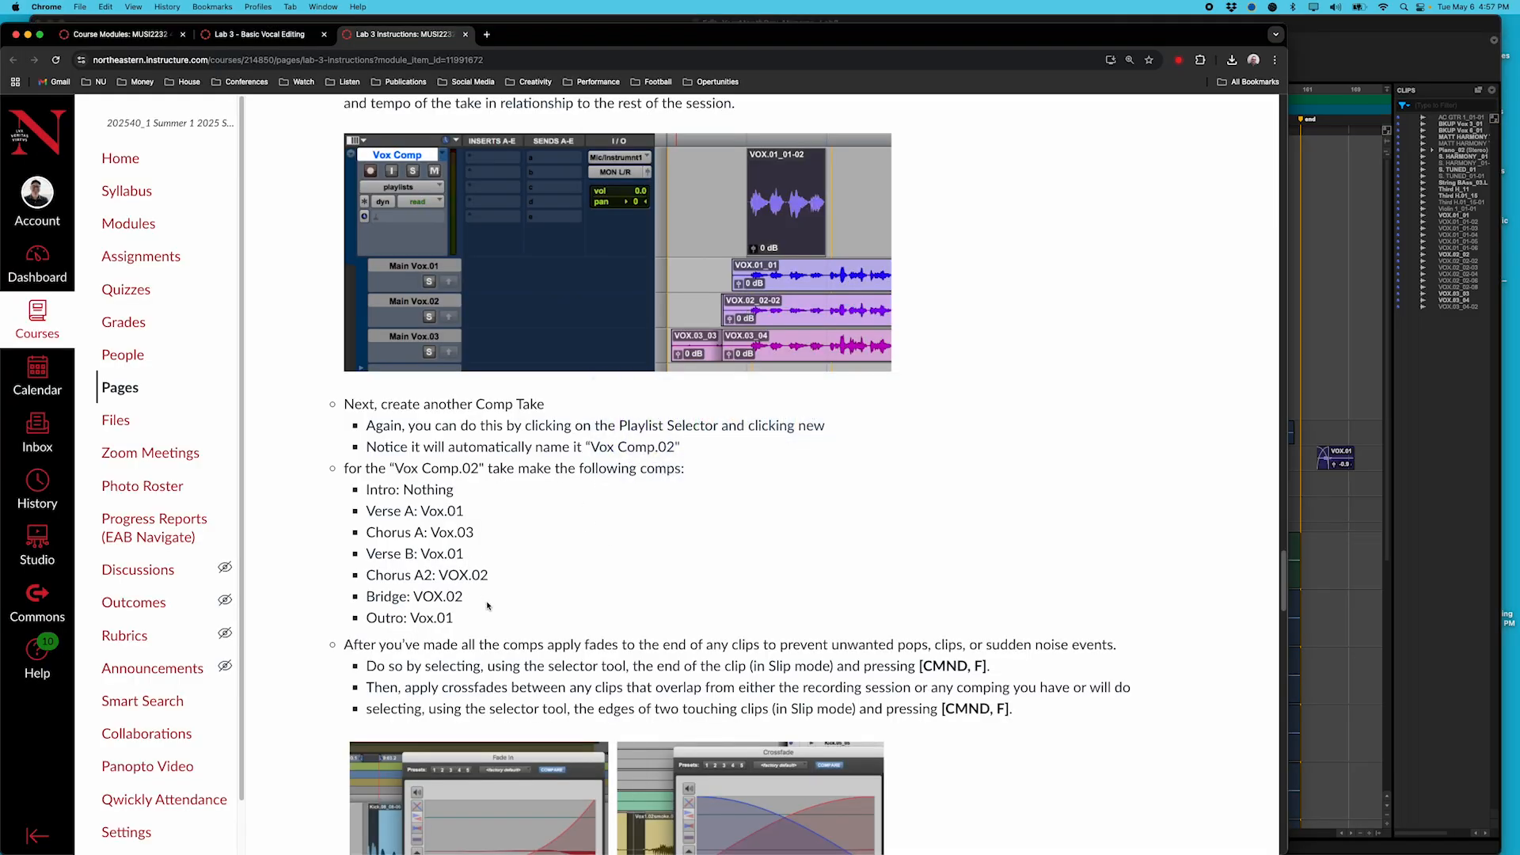
key("super+Tab")
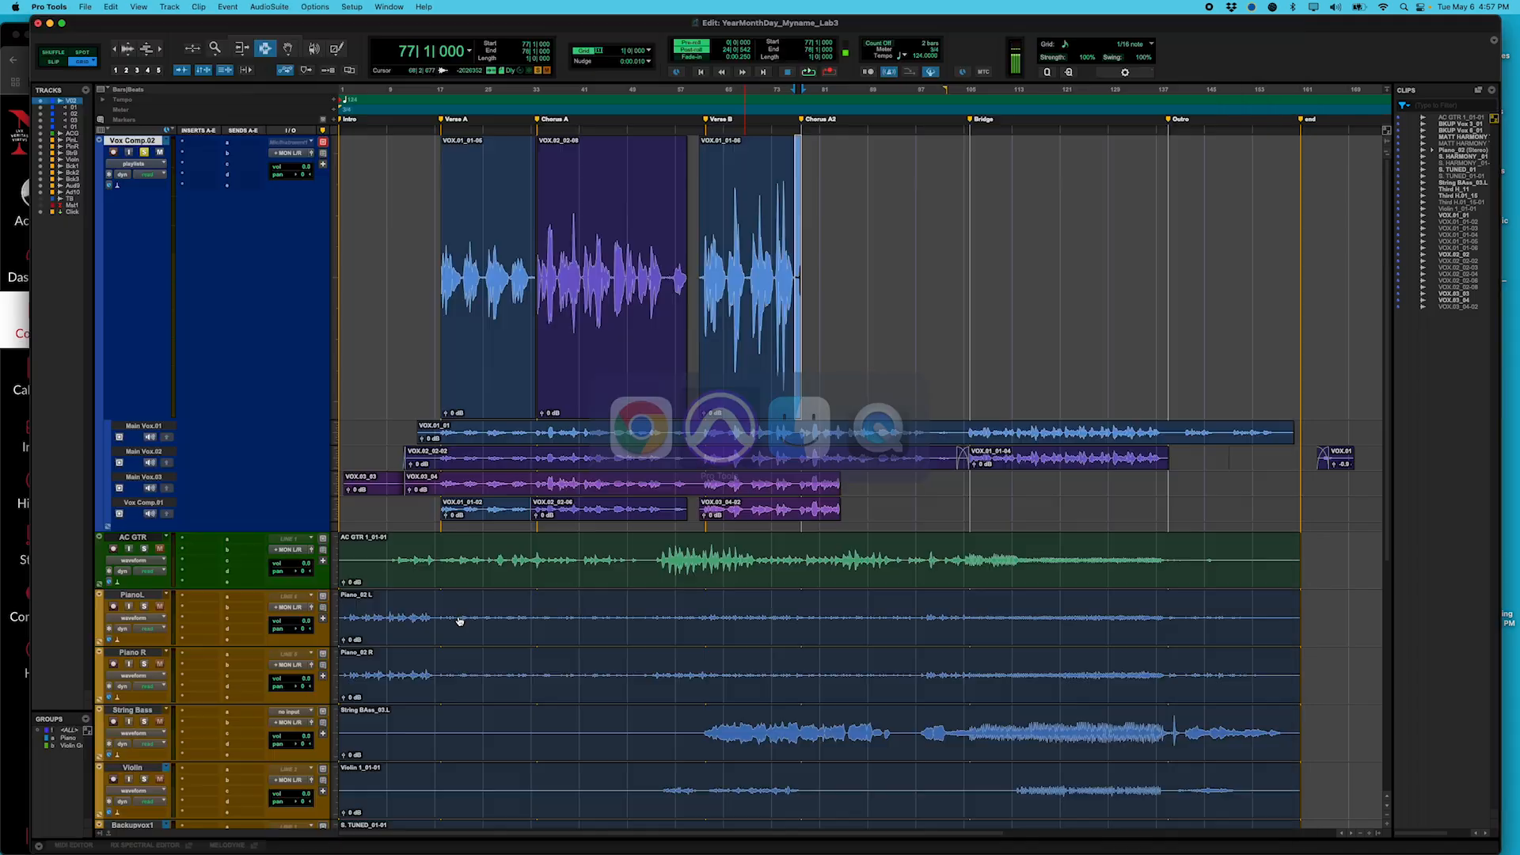
left_click_drag(802, 459, 966, 459)
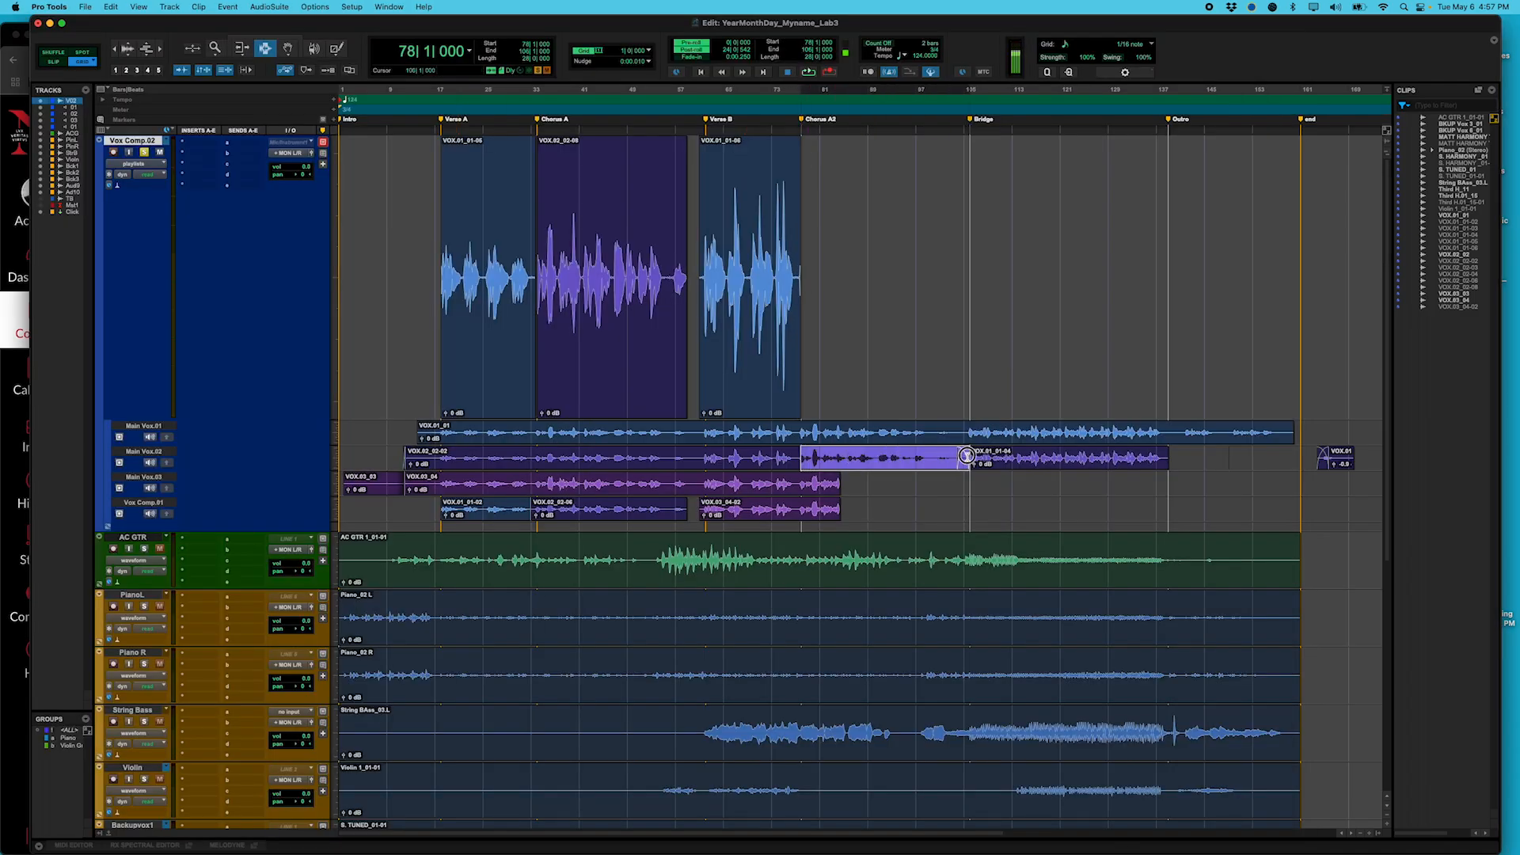
left_click(166, 463)
Copy the Bridge of Main Vox.02 from bar 106 and the Outro of Main Vox.01 from bar 139 to the Vox Comp.02 playlist.
left_click_drag(973, 462, 1174, 459)
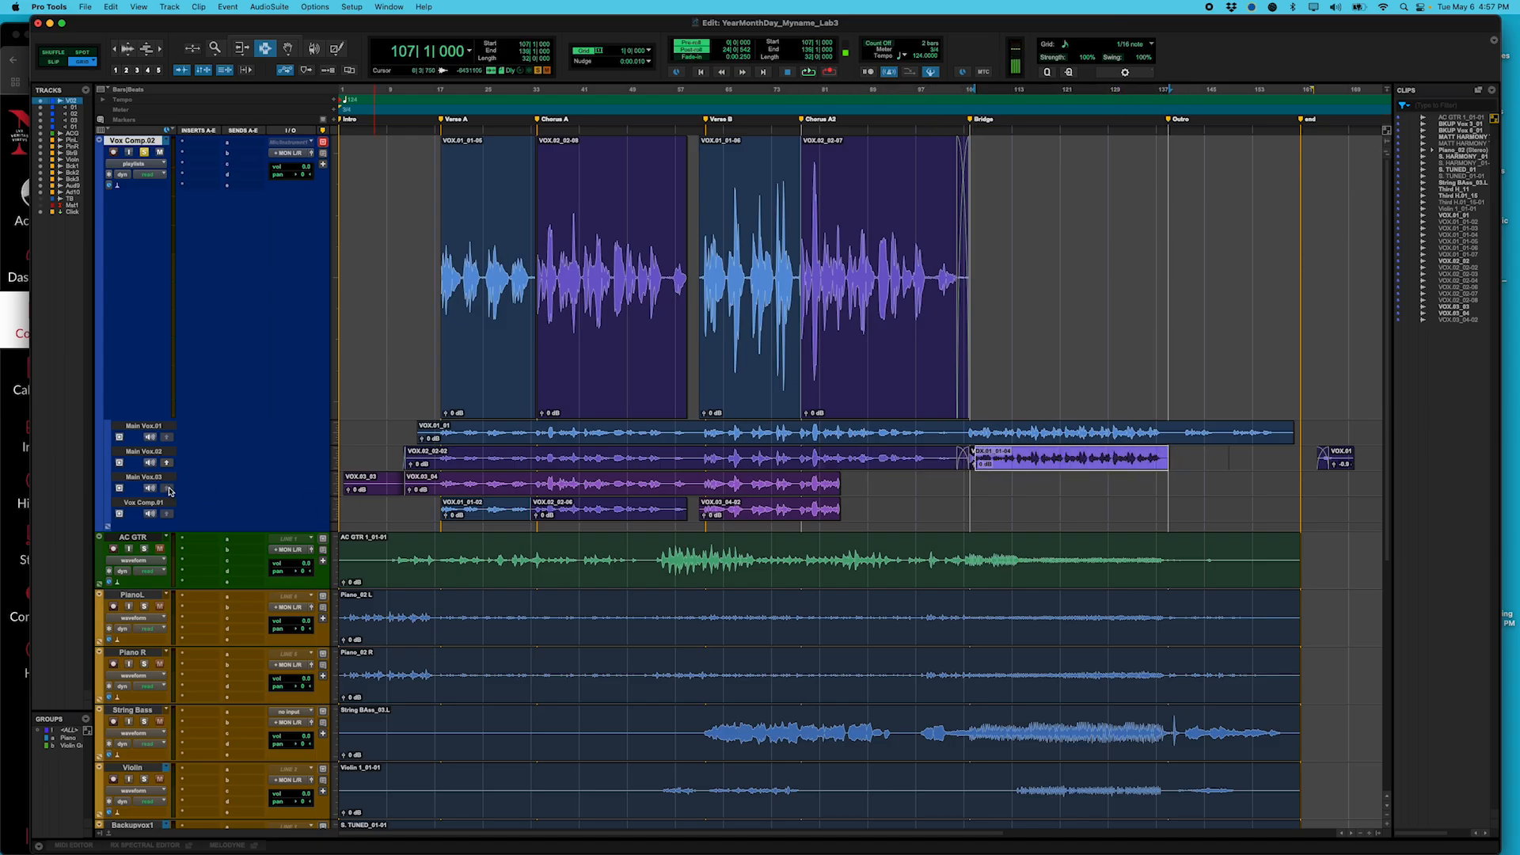
left_click_drag(968, 458, 1175, 460)
left_click(167, 464)
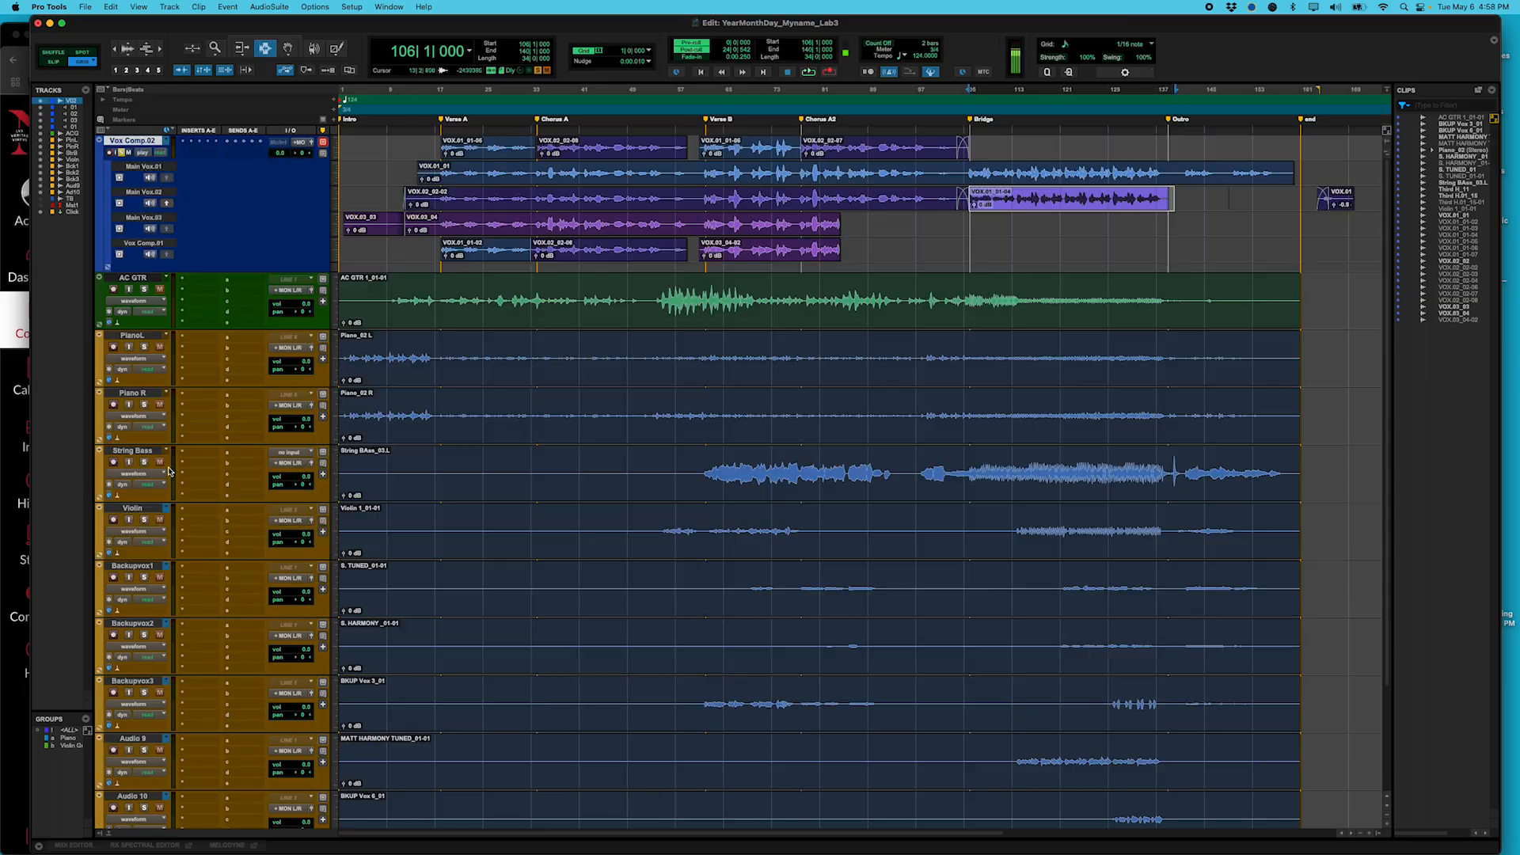
left_click(140, 276)
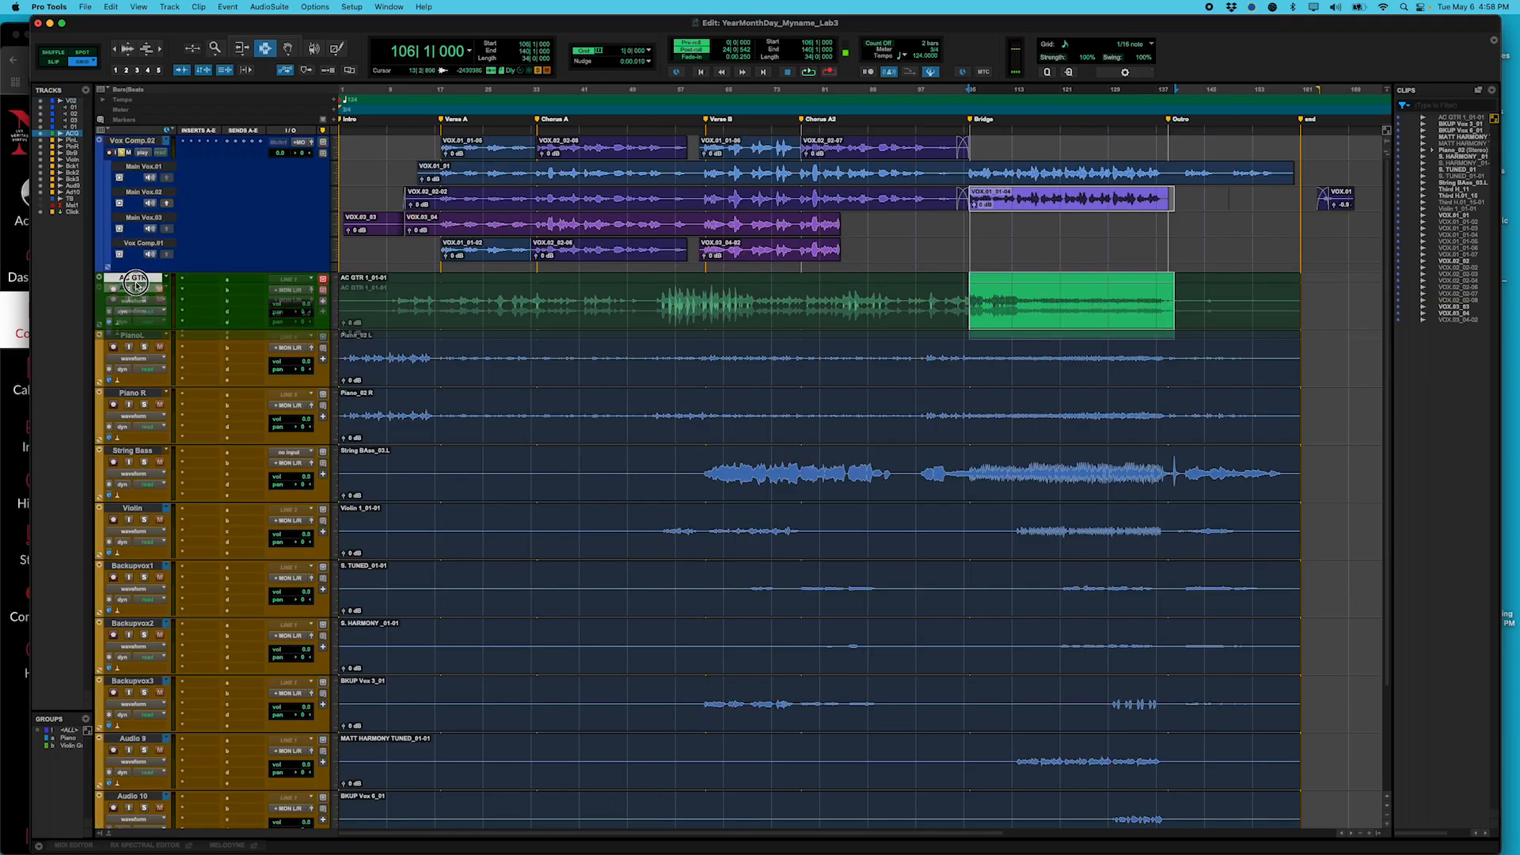
left_click_drag(151, 162, 136, 239)
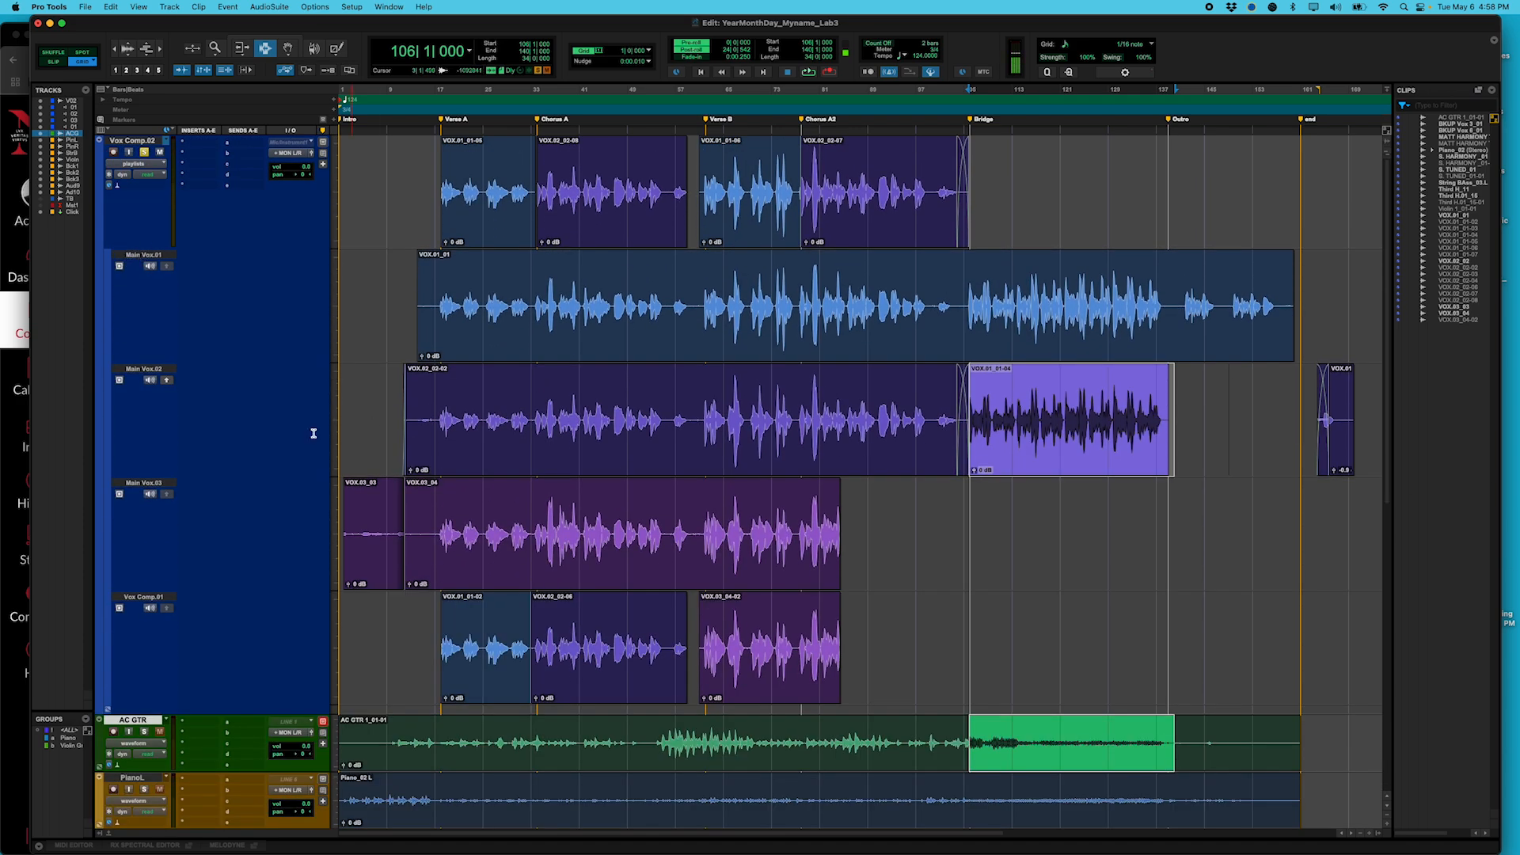
left_click(167, 381)
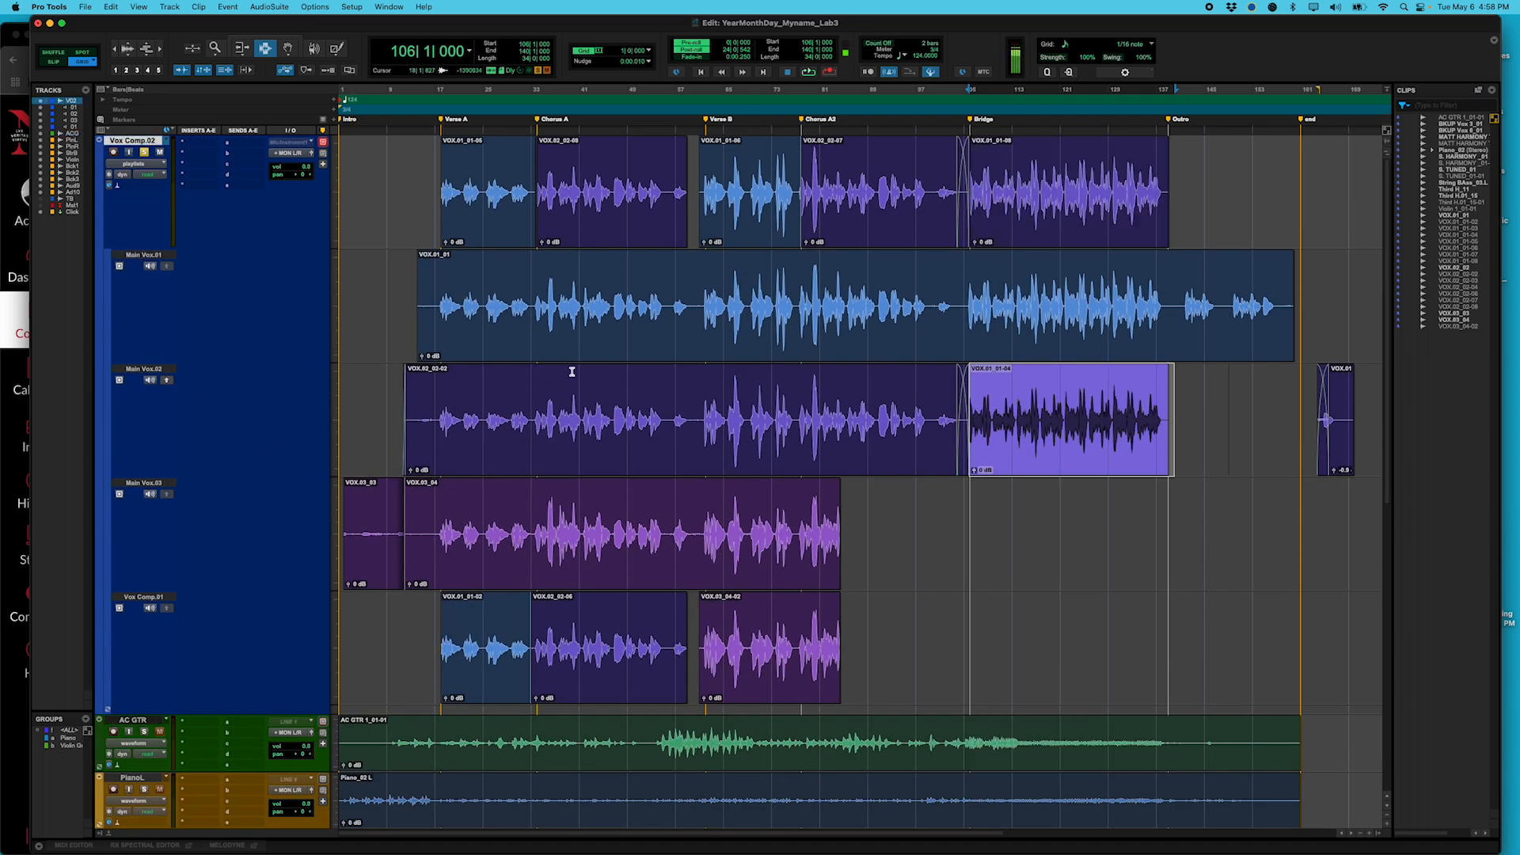
left_click_drag(1178, 311, 1307, 312)
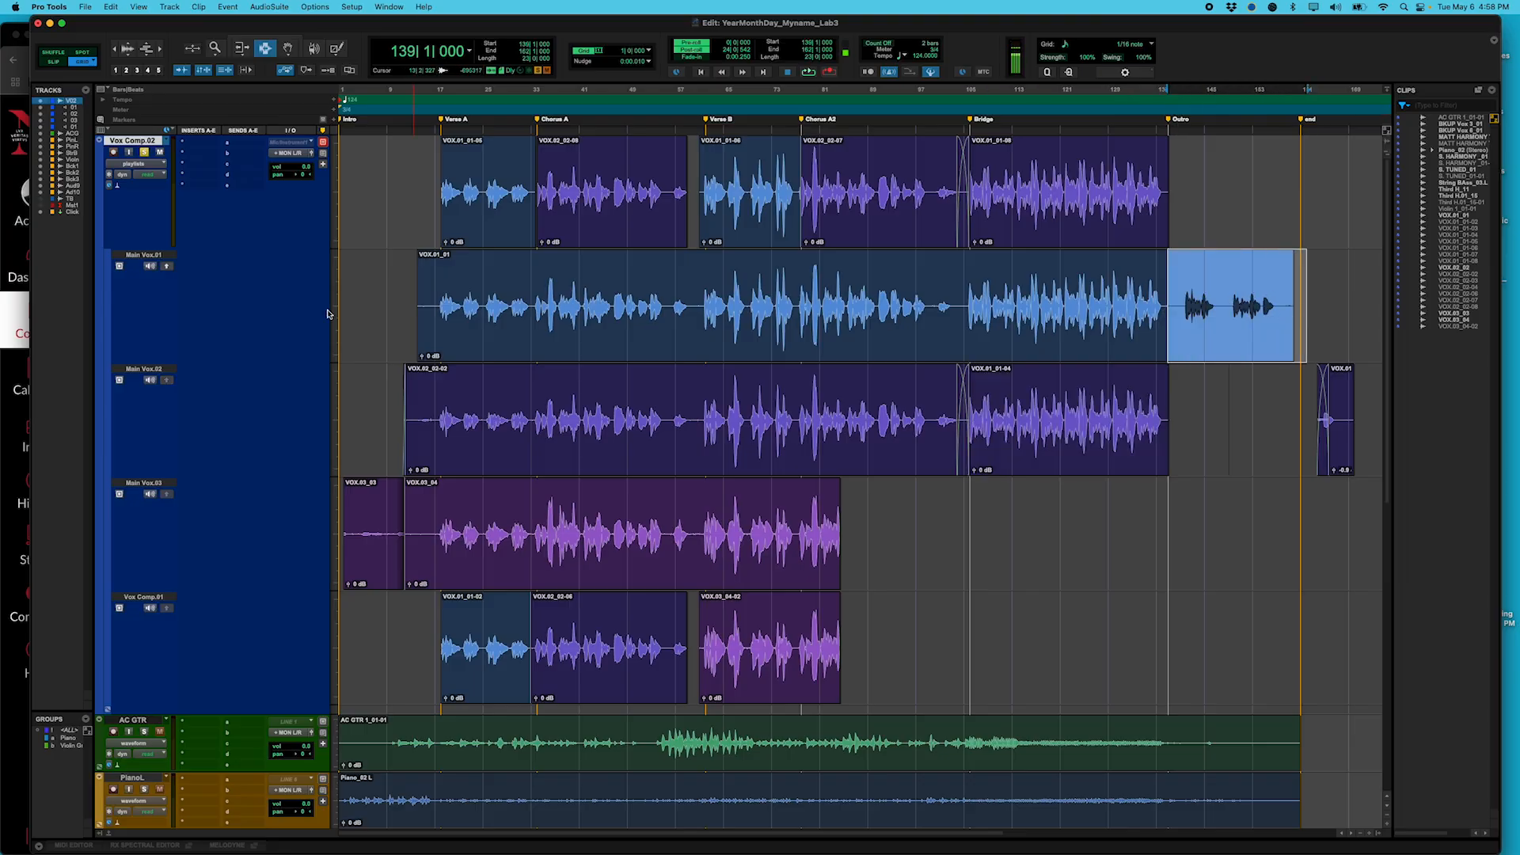
left_click(167, 266)
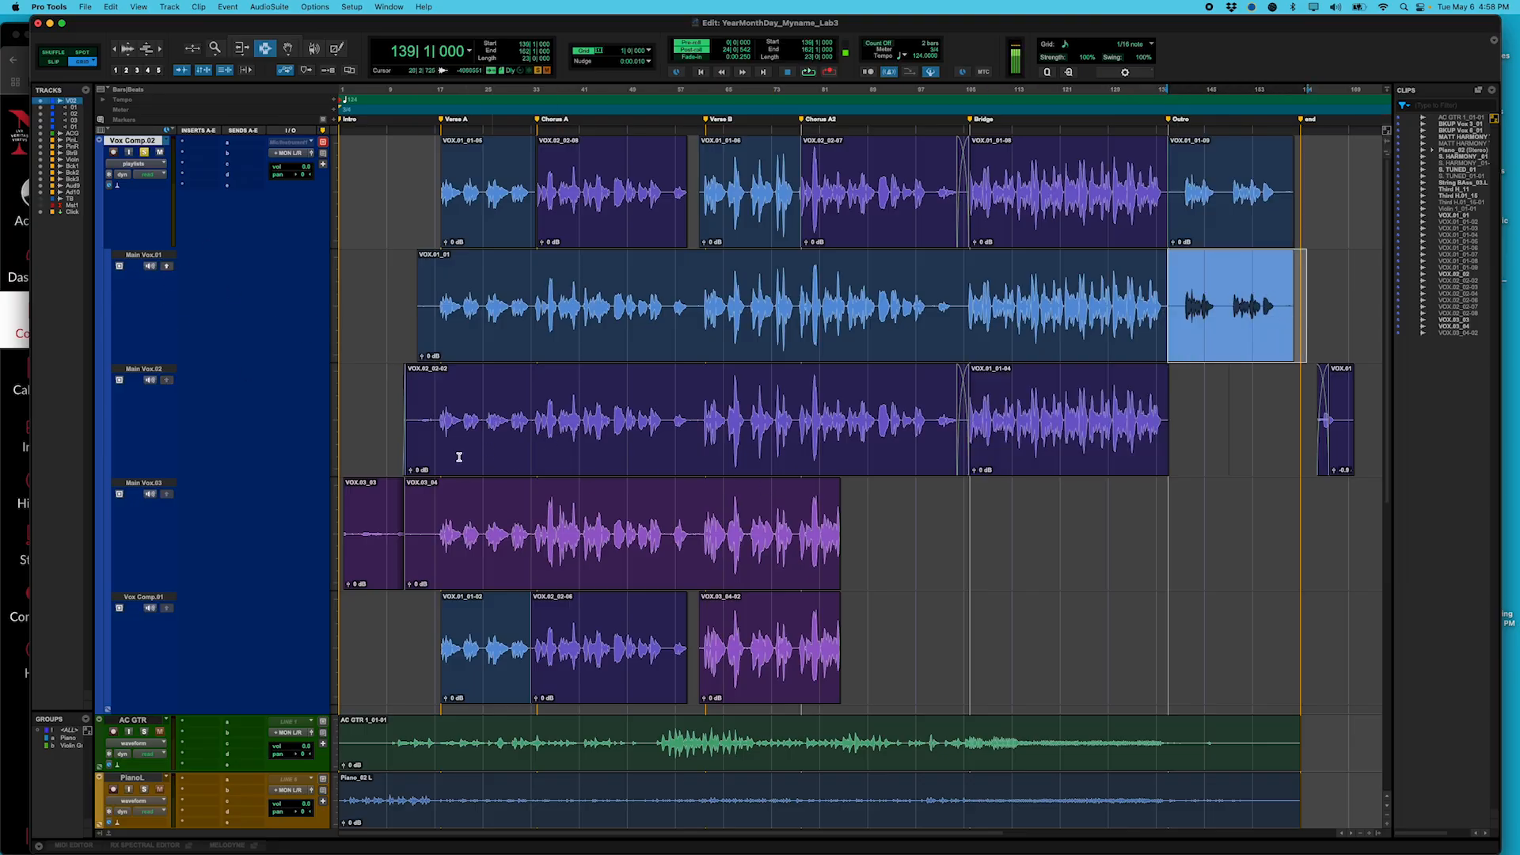
Switch the Vox Comp.02 track from playlists to waveform view and enlarge its track height.
left_click(146, 165)
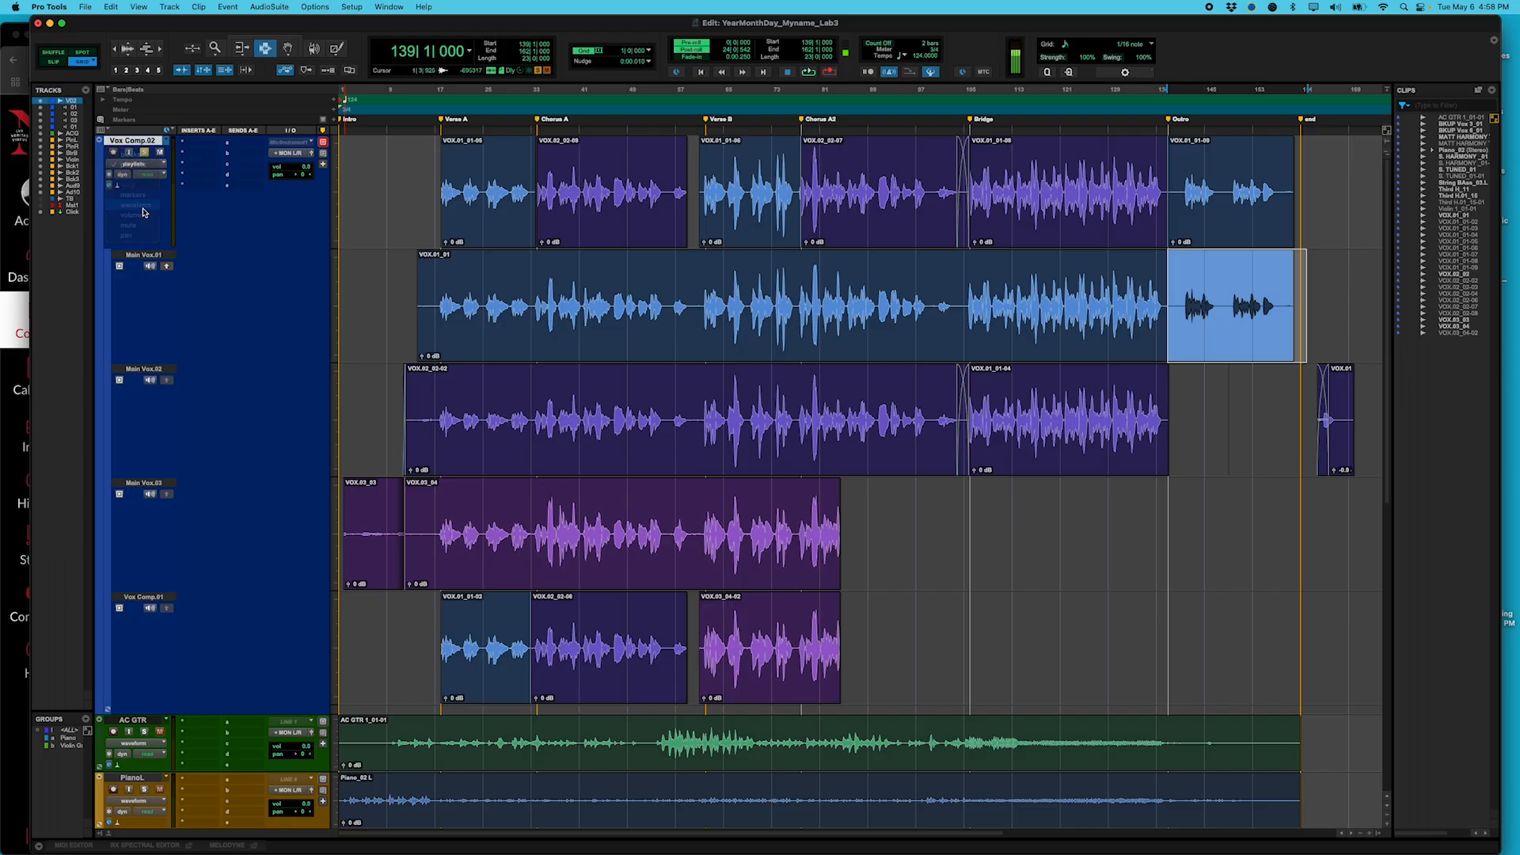
left_click(144, 207)
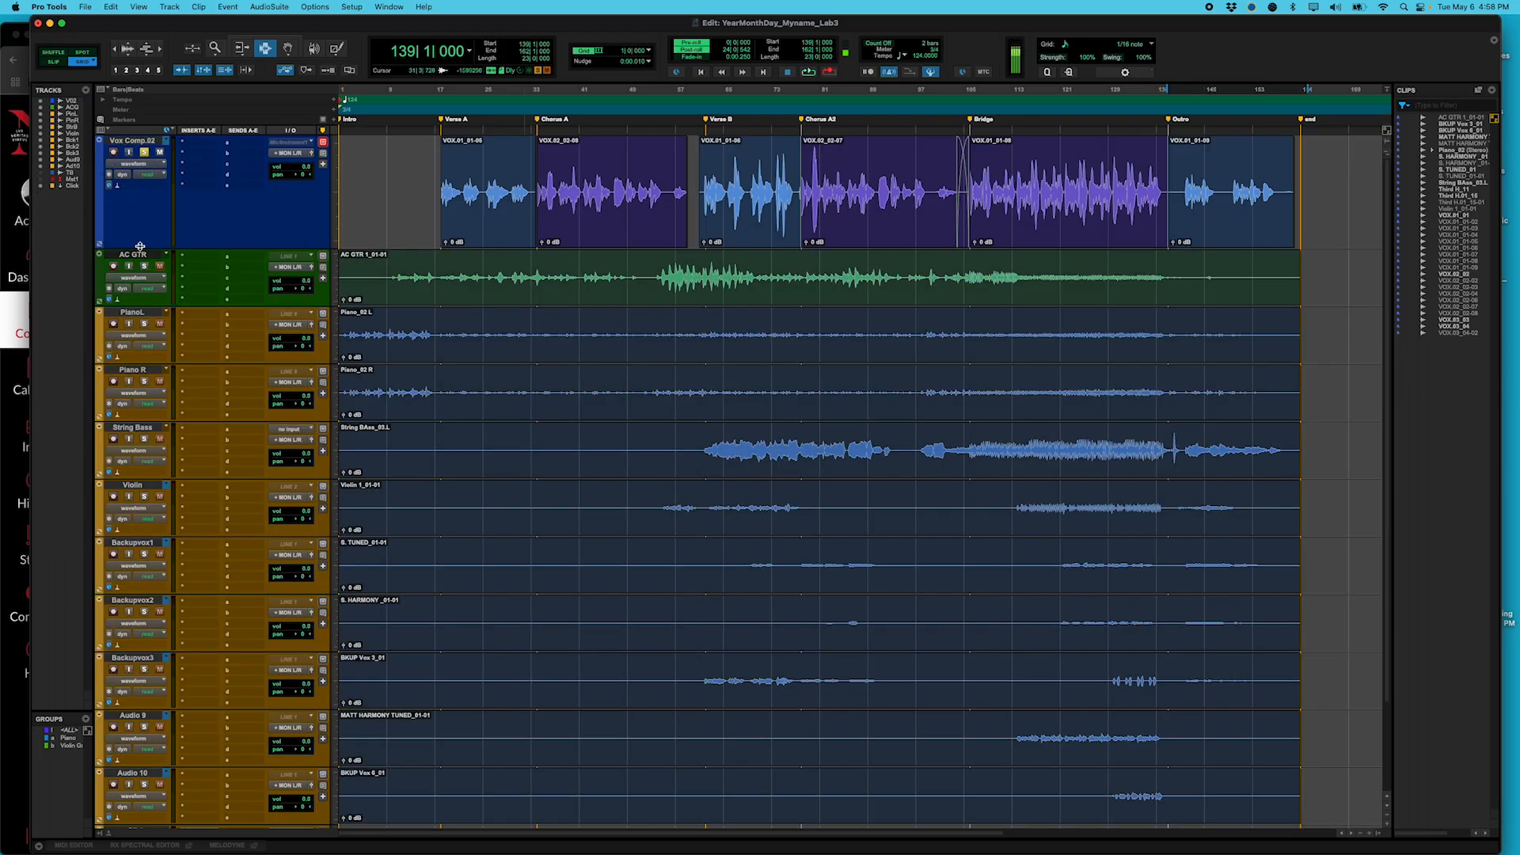
left_click_drag(139, 246, 140, 394)
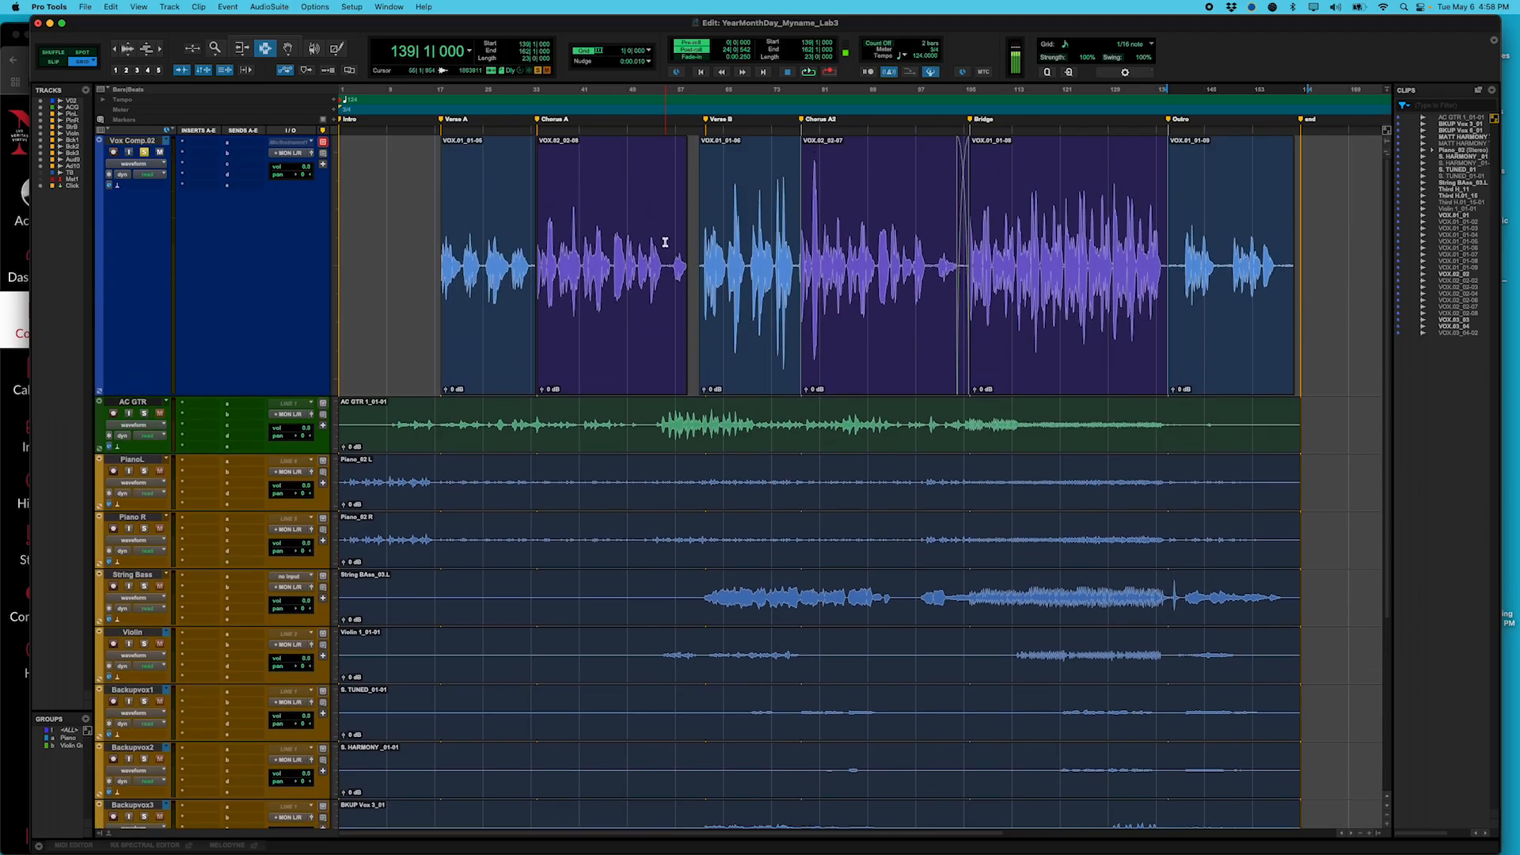
Apply batch fades and 10 ms crossfades to all the Vox Comp.02 clips, then consolidate the selection from bar 8 past the end marker into one clip.
left_click_drag(1337, 254, 378, 294)
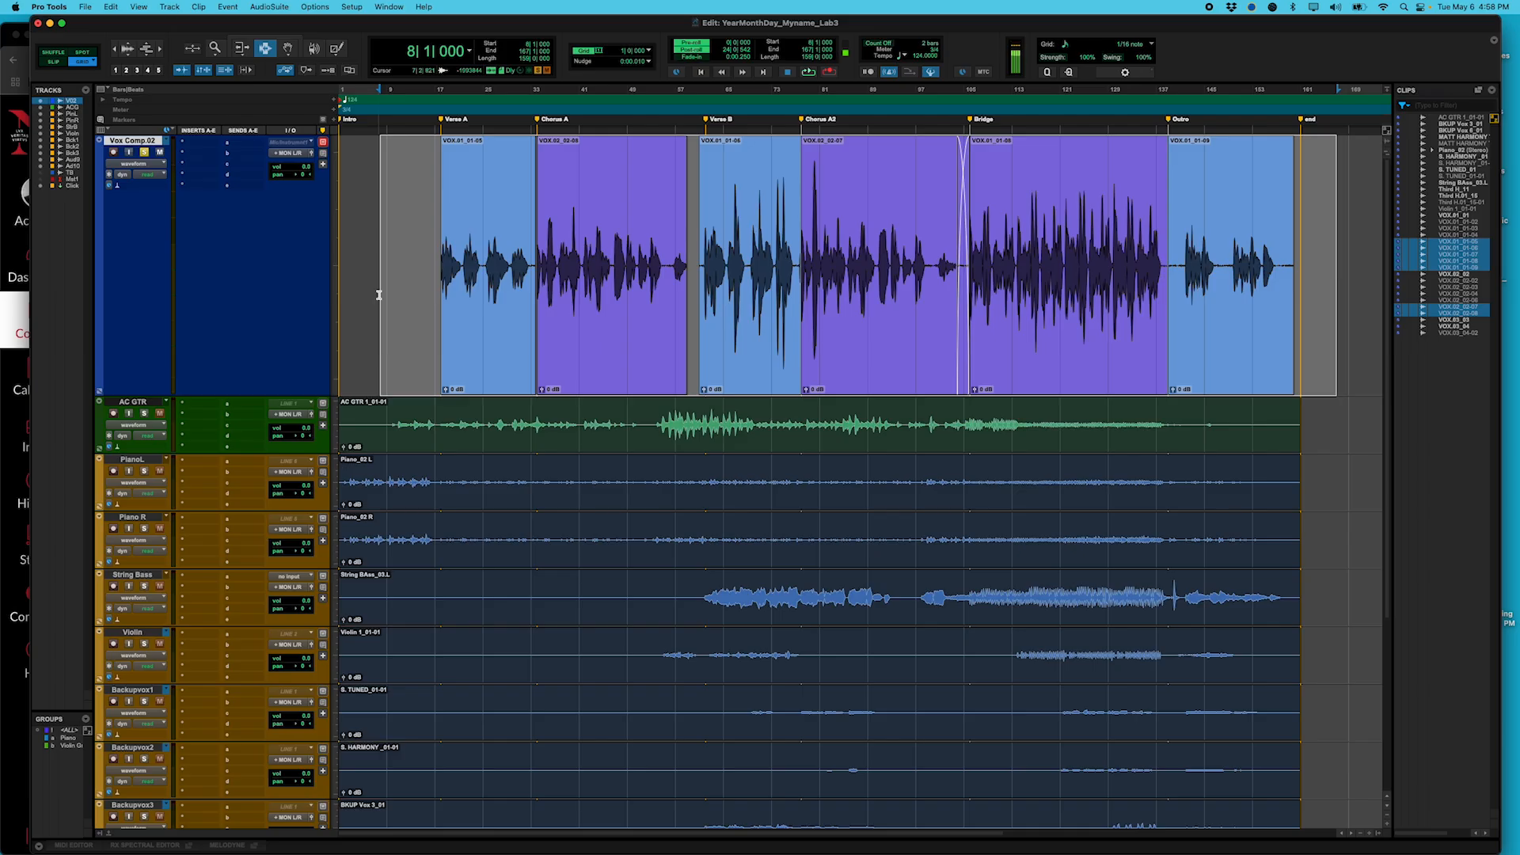
key("super+f")
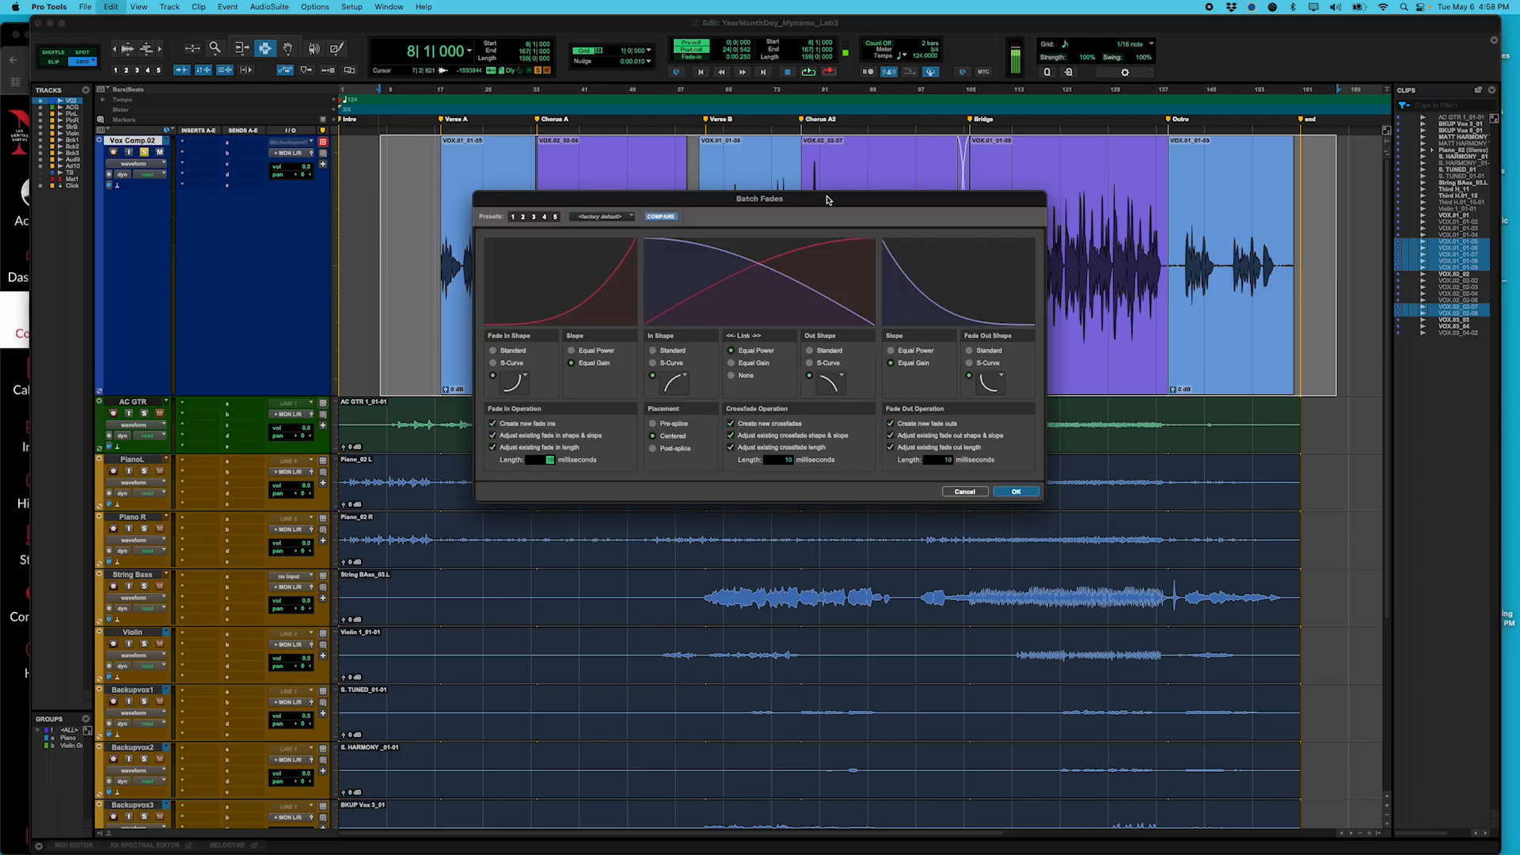
left_click_drag(829, 199, 819, 301)
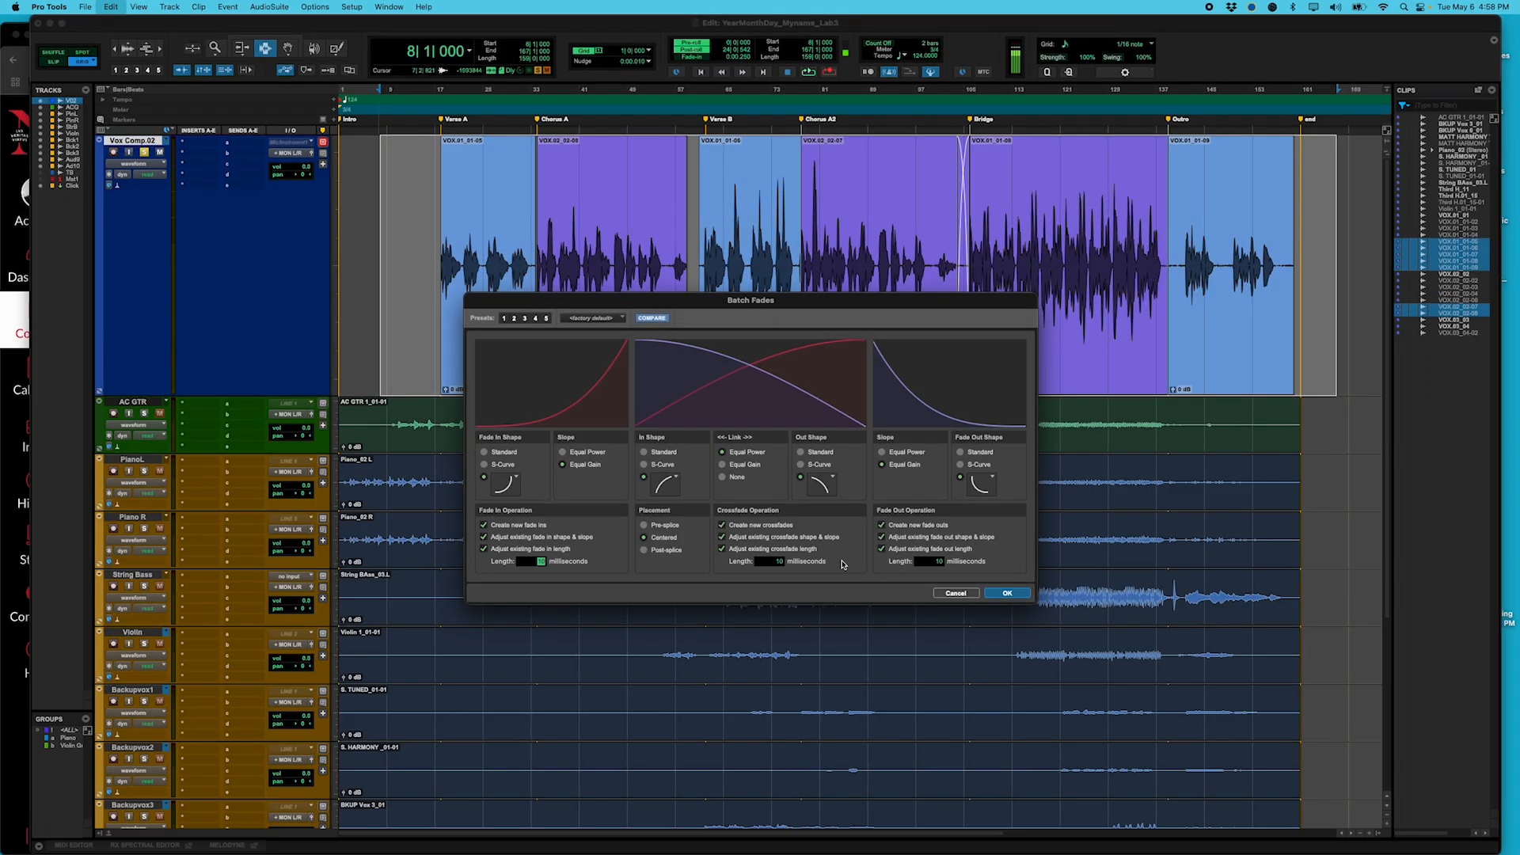
left_click(1273, 598)
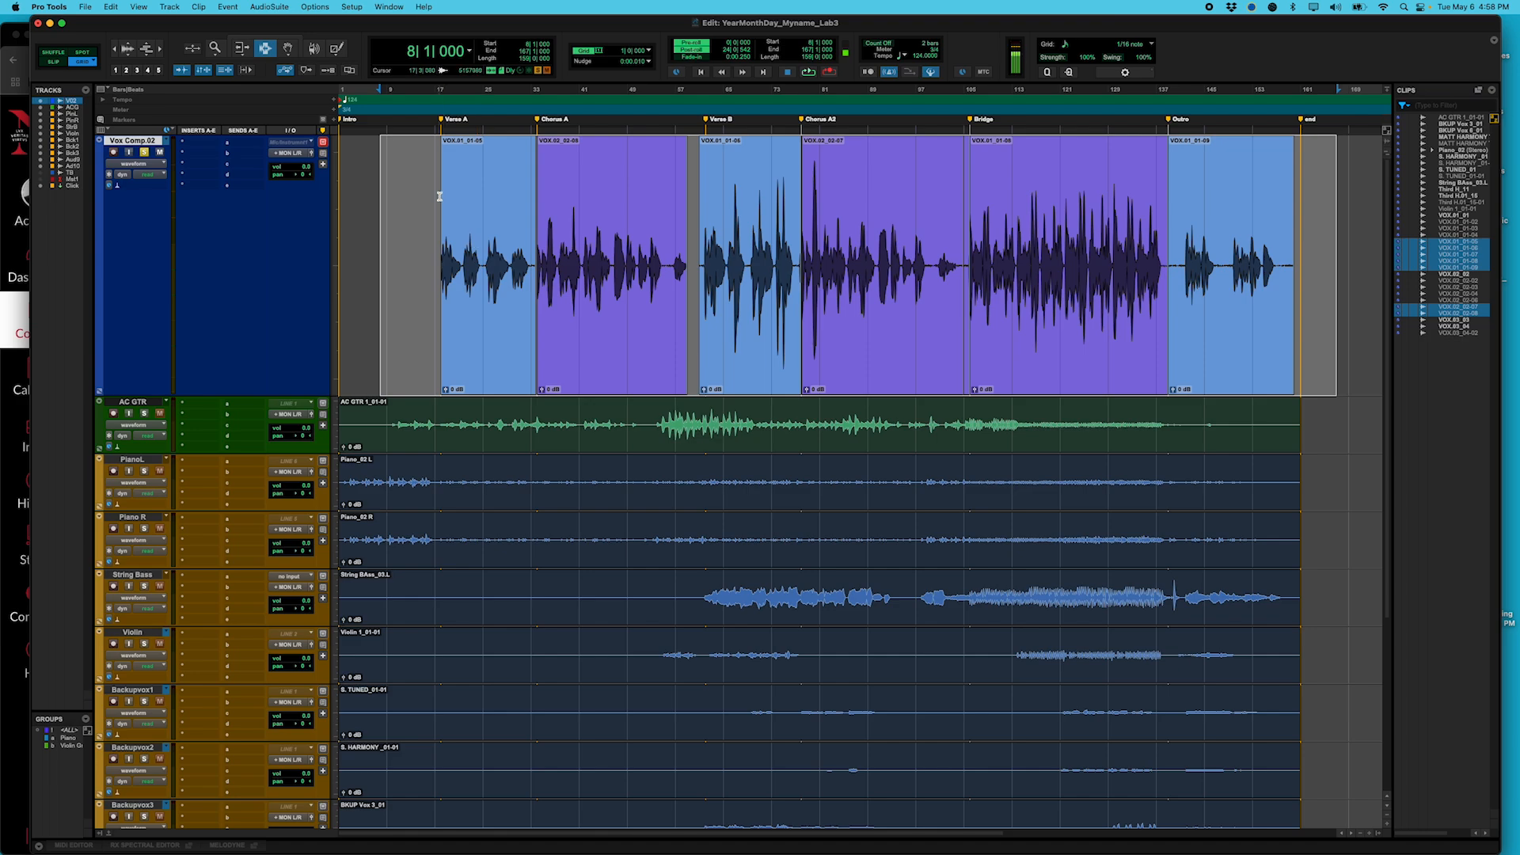
key("alt+shift+3")
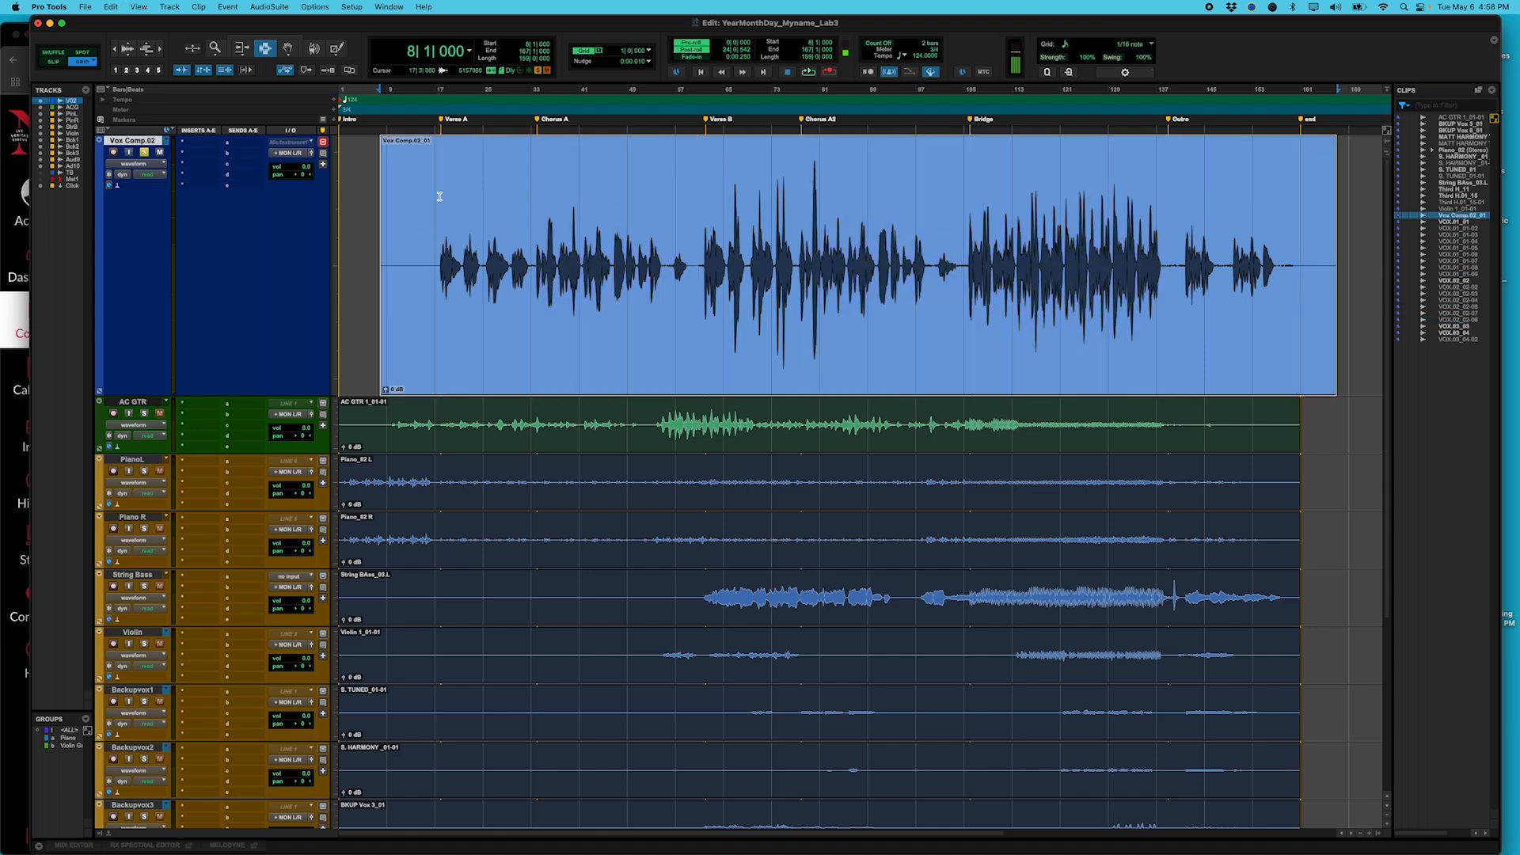
Undo the consolidation of the Vox Comp.02 track to restore its separate clips, and clear the selection.
left_click(85, 7)
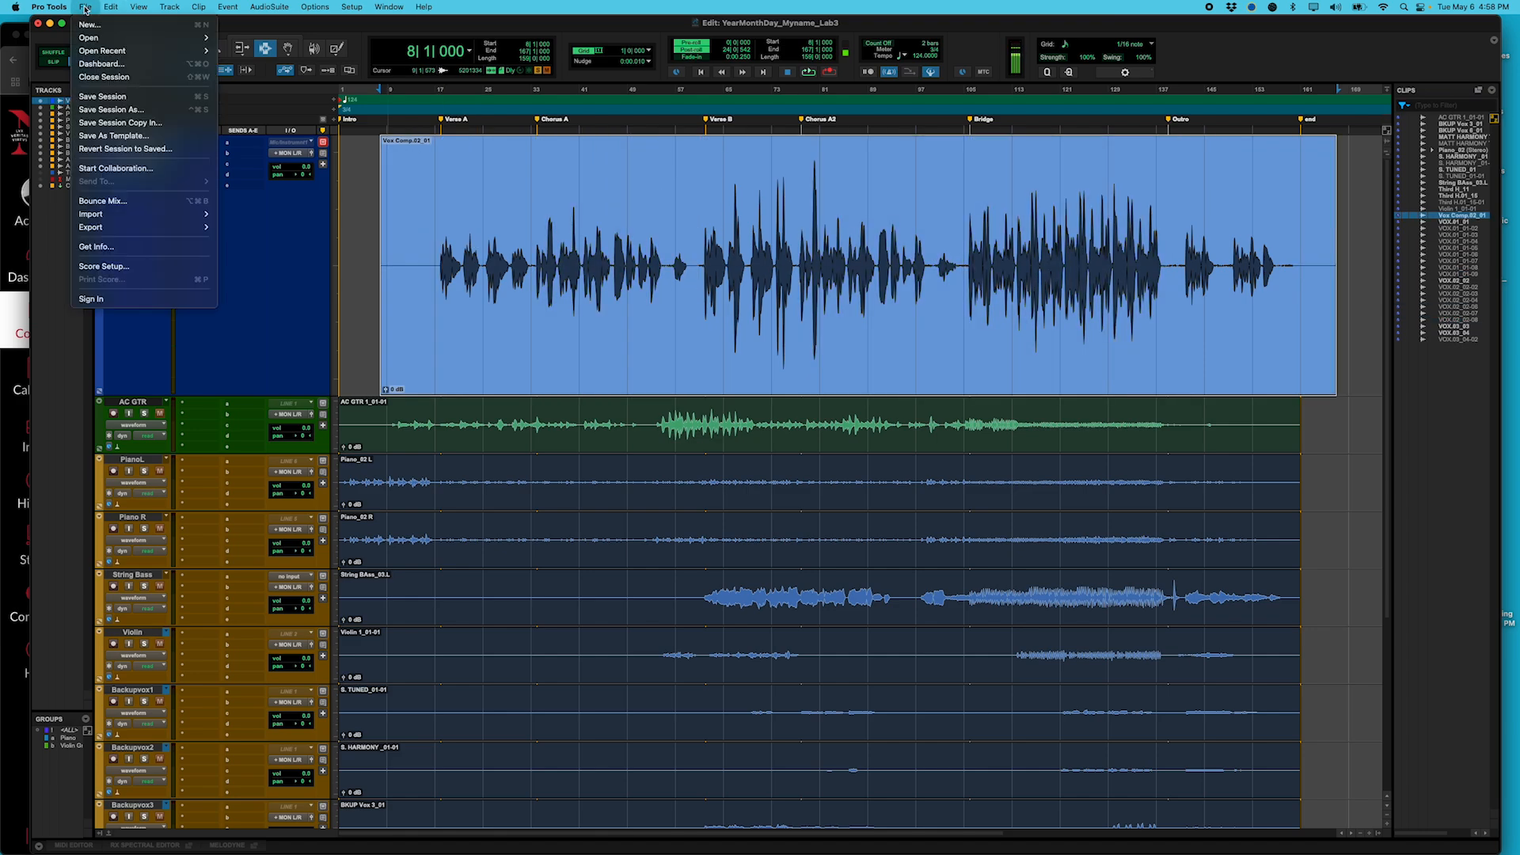
mouse_move(110, 6)
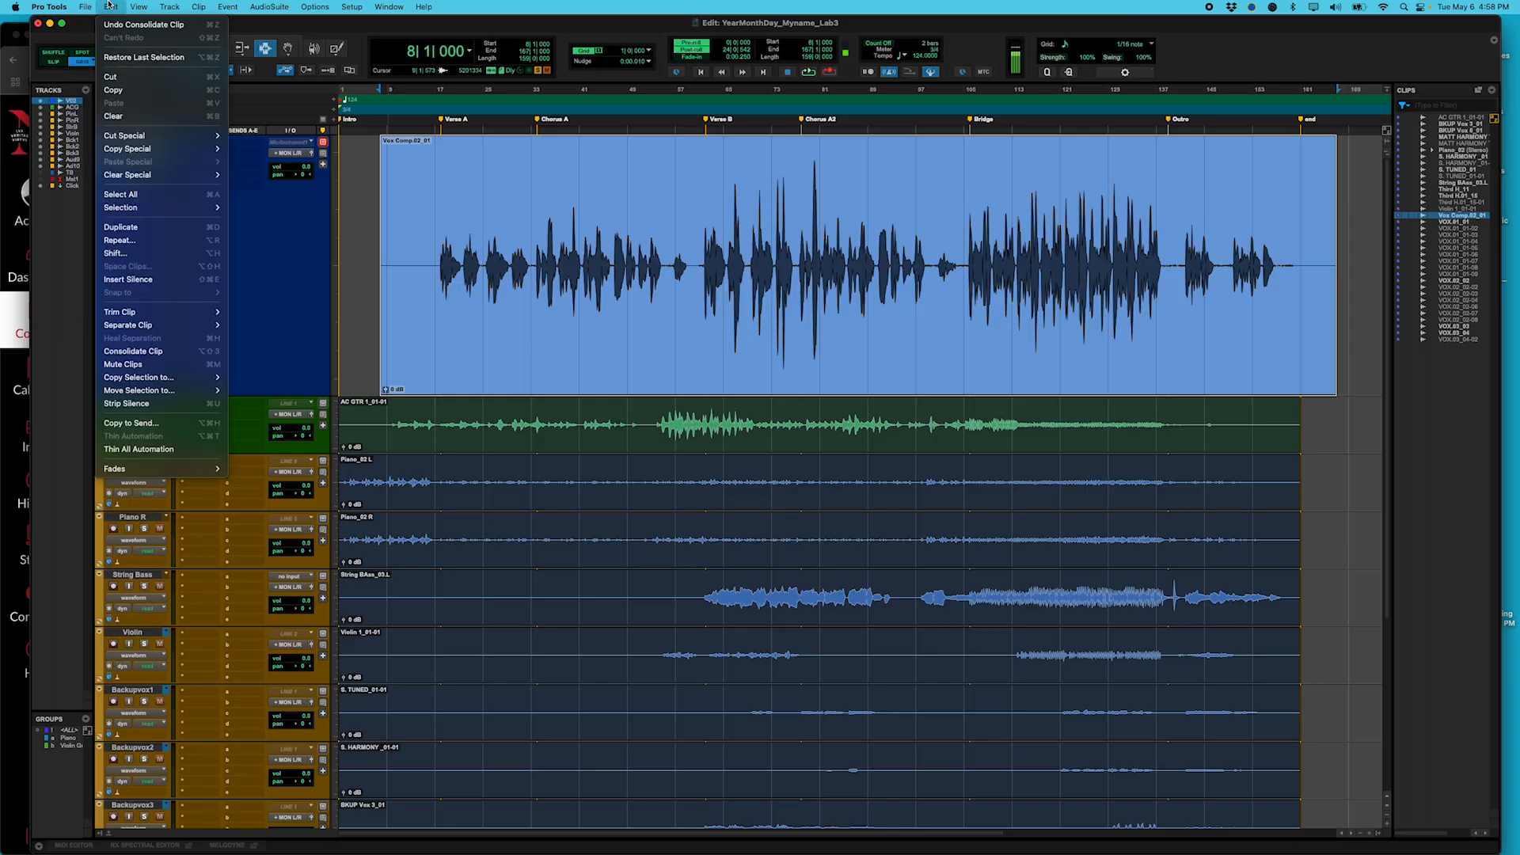
left_click(208, 352)
left_click(435, 282)
left_click_drag(434, 281, 1349, 273)
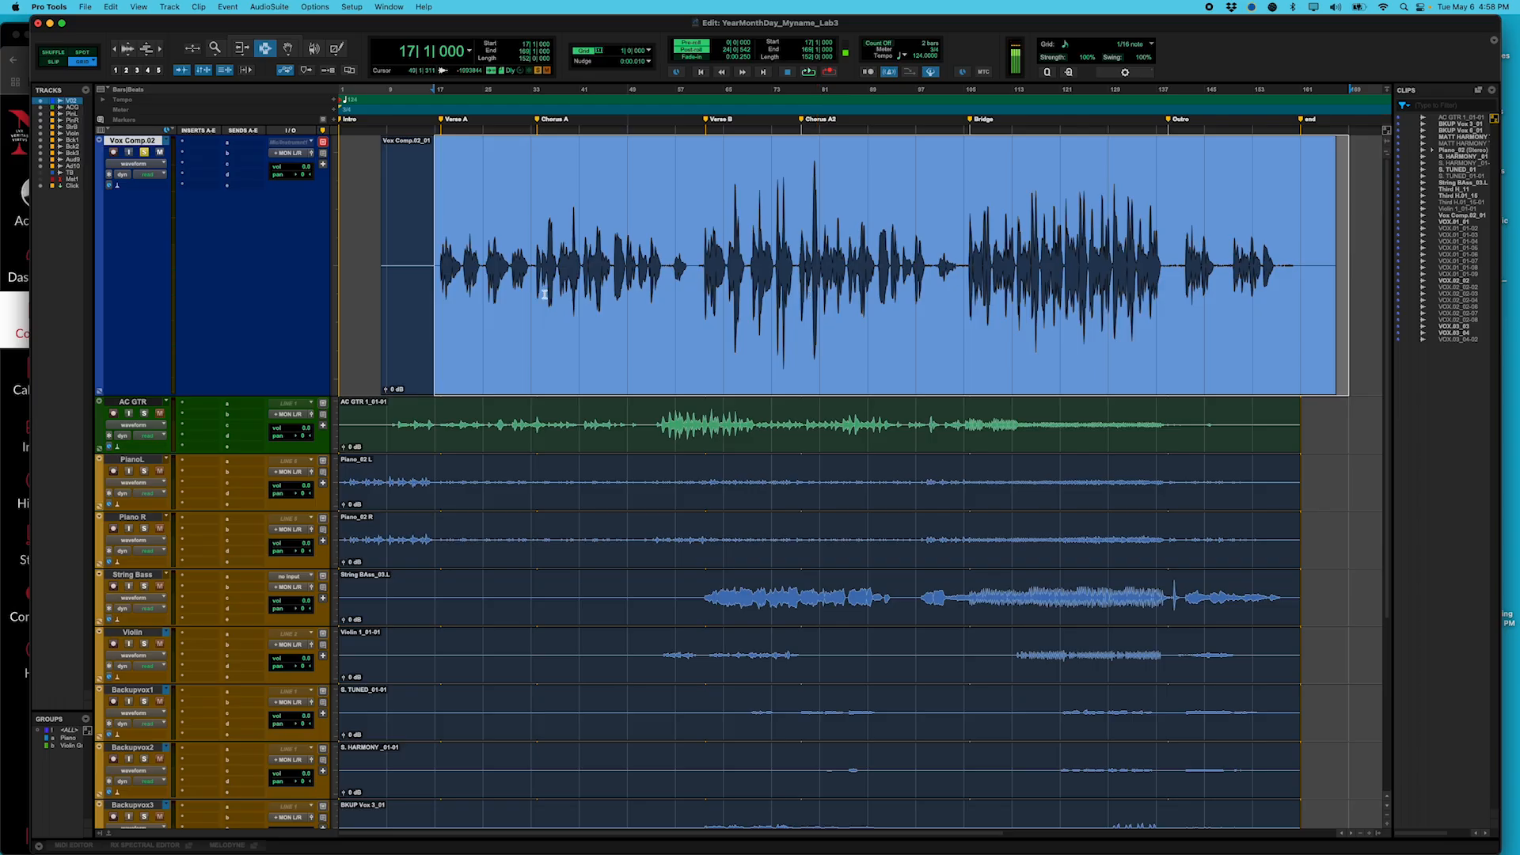
key("alt+super+u")
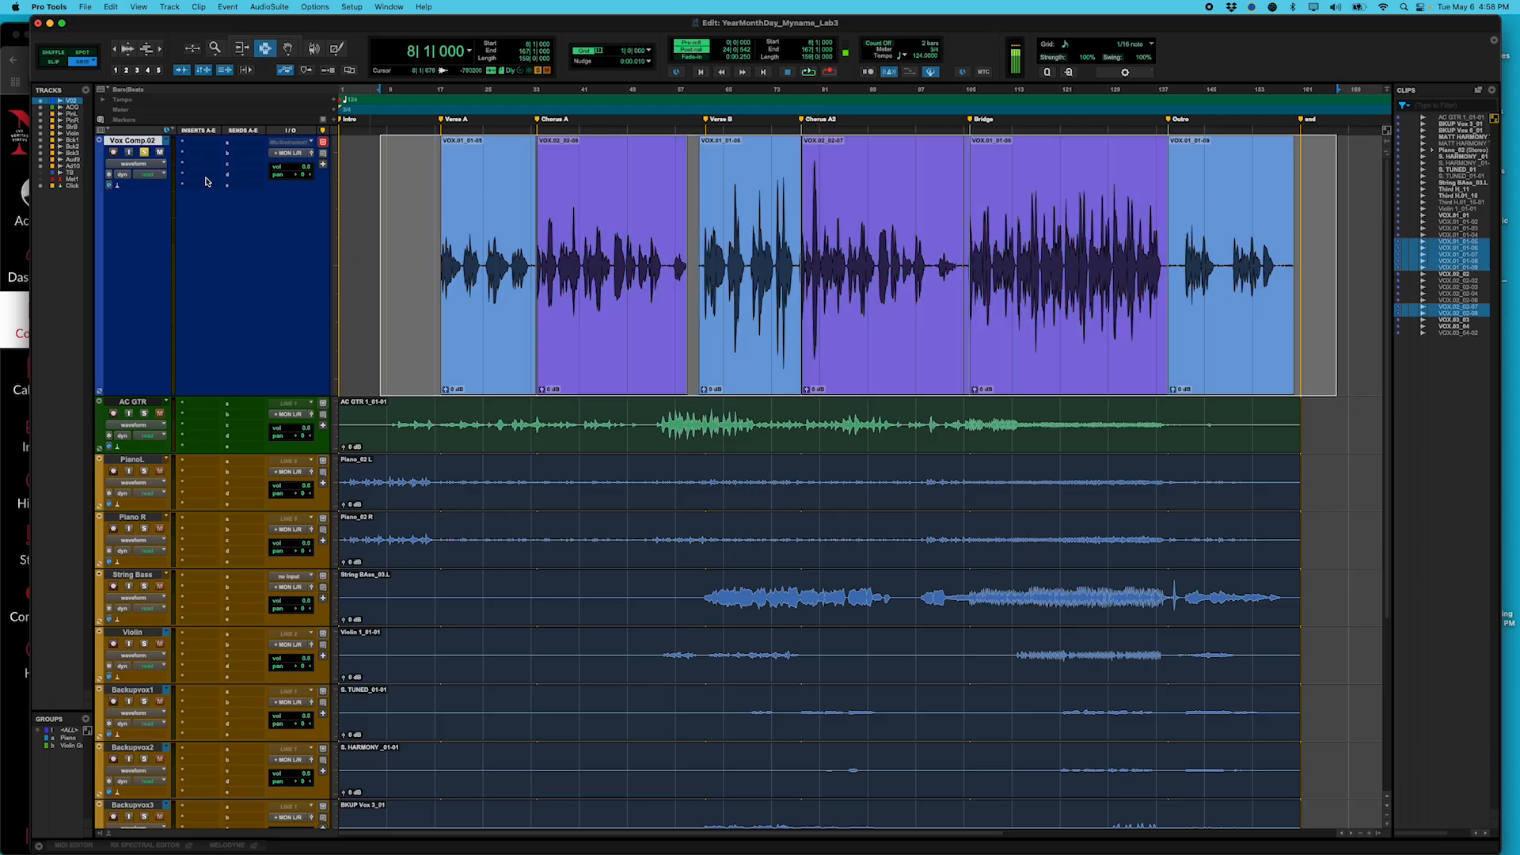
left_click(808, 255)
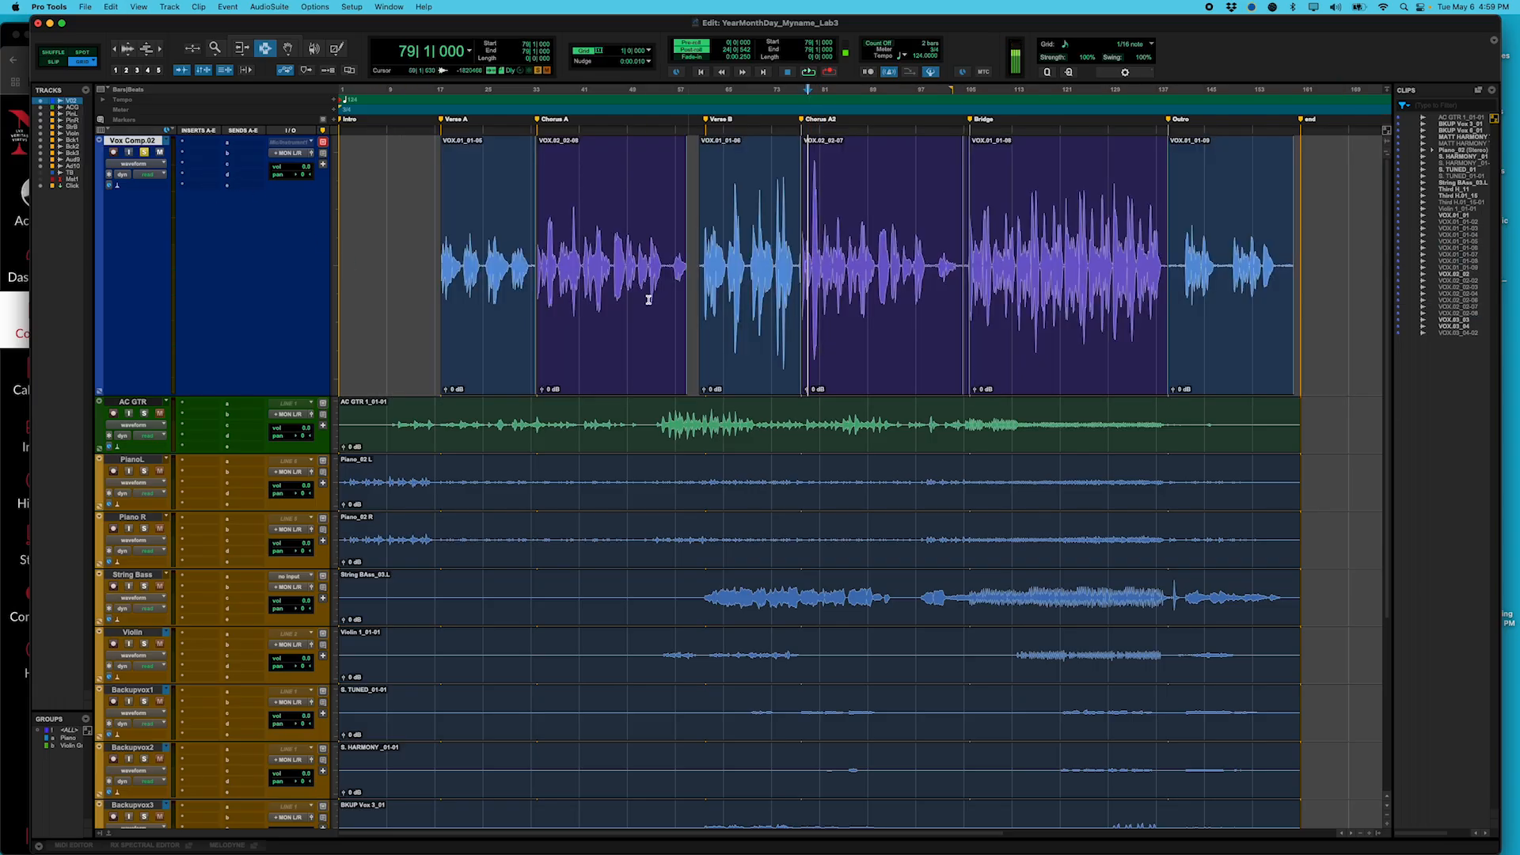
Return the Vox Comp.02 track to playlists view and select bars 38 to 63 of Main Vox.02.
left_click(126, 164)
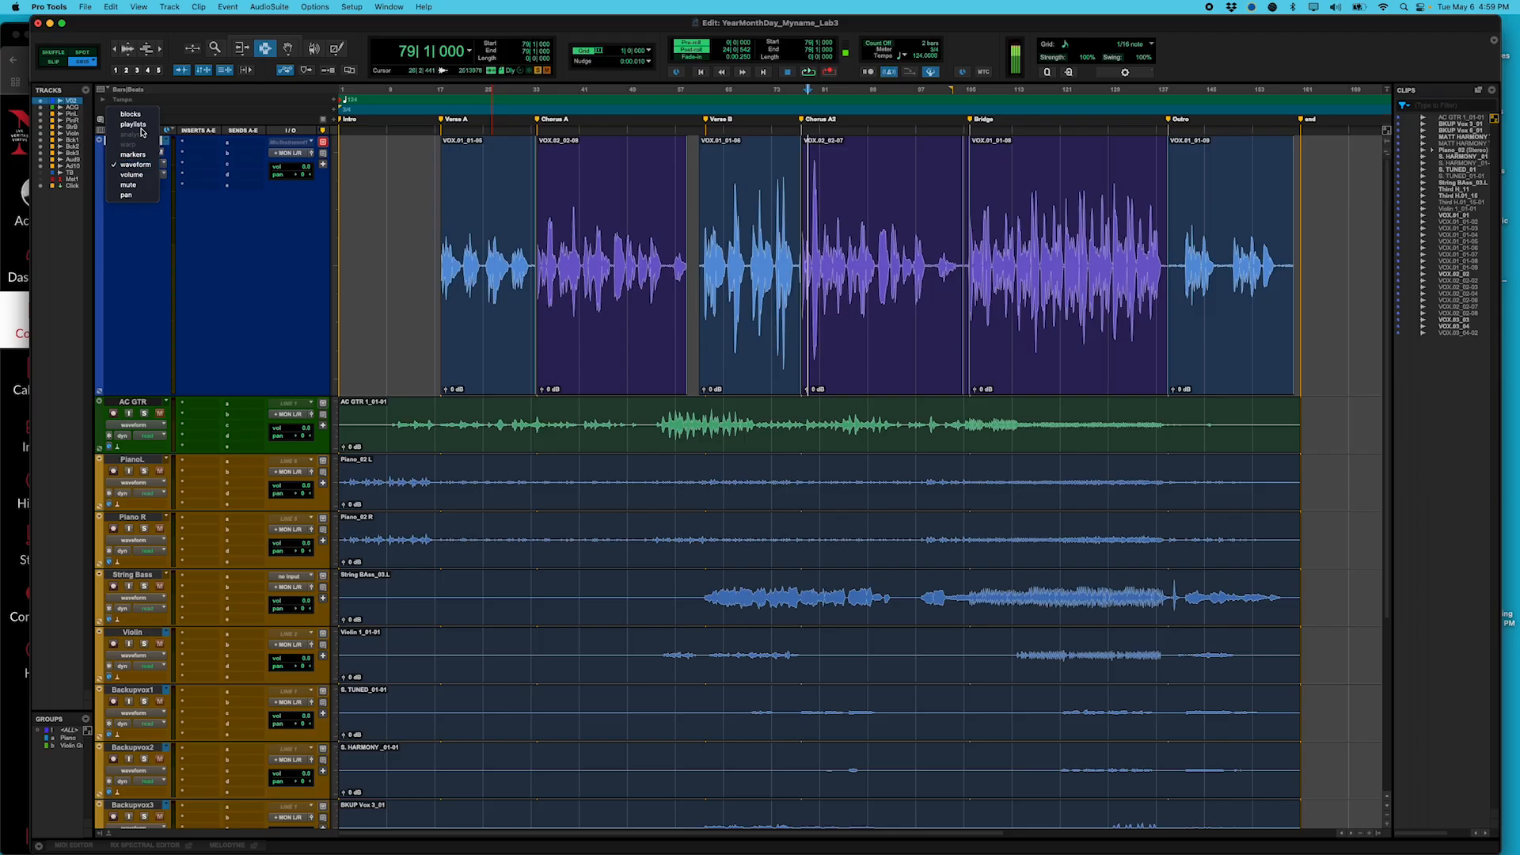
left_click(135, 125)
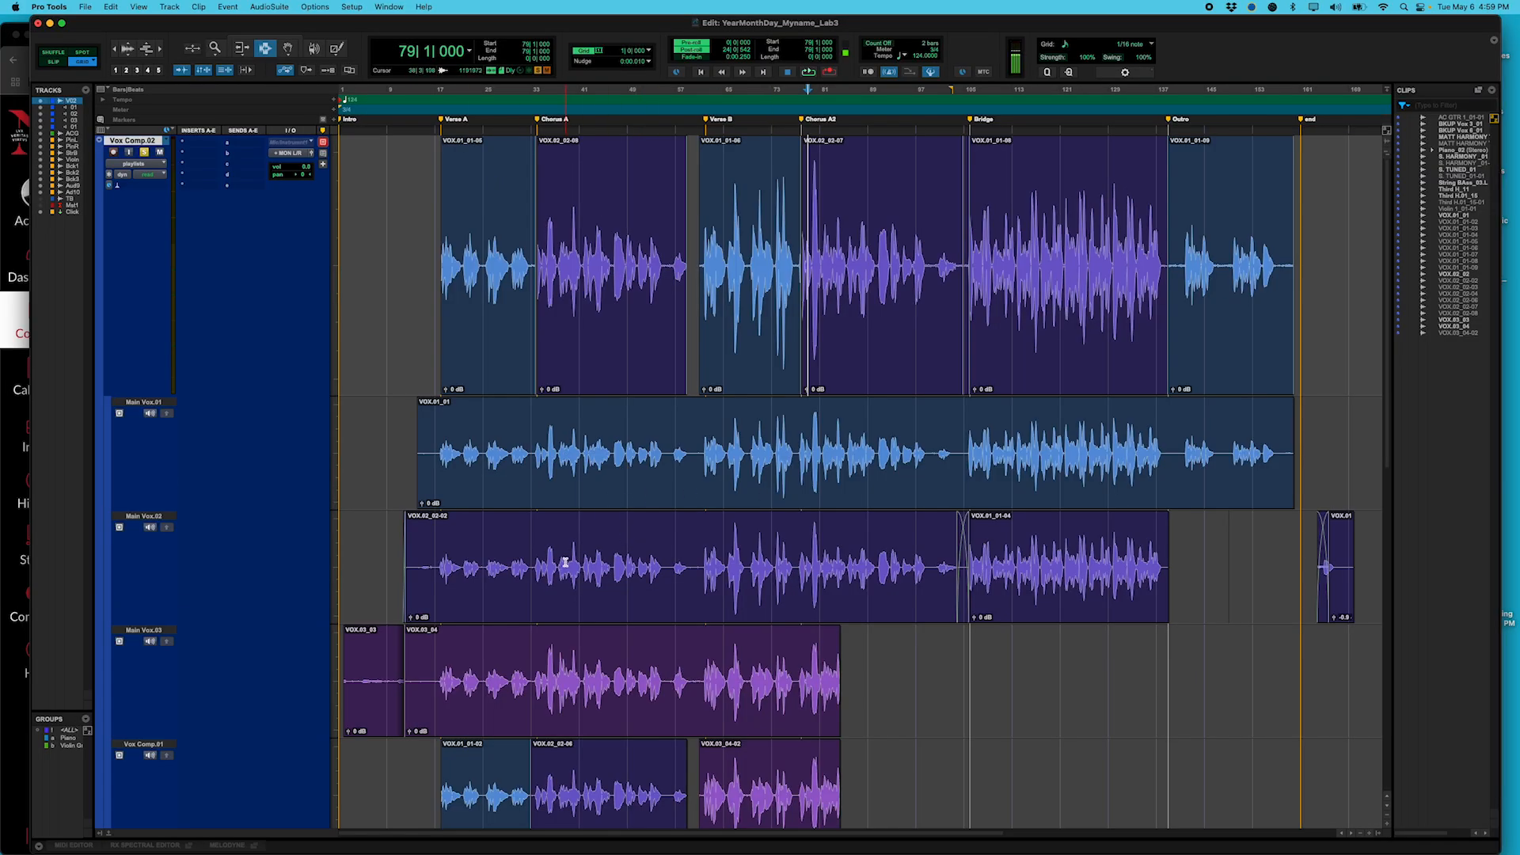
scroll(564, 560, "down", 5)
scroll(566, 562, "up", 5)
left_click_drag(561, 564, 711, 602)
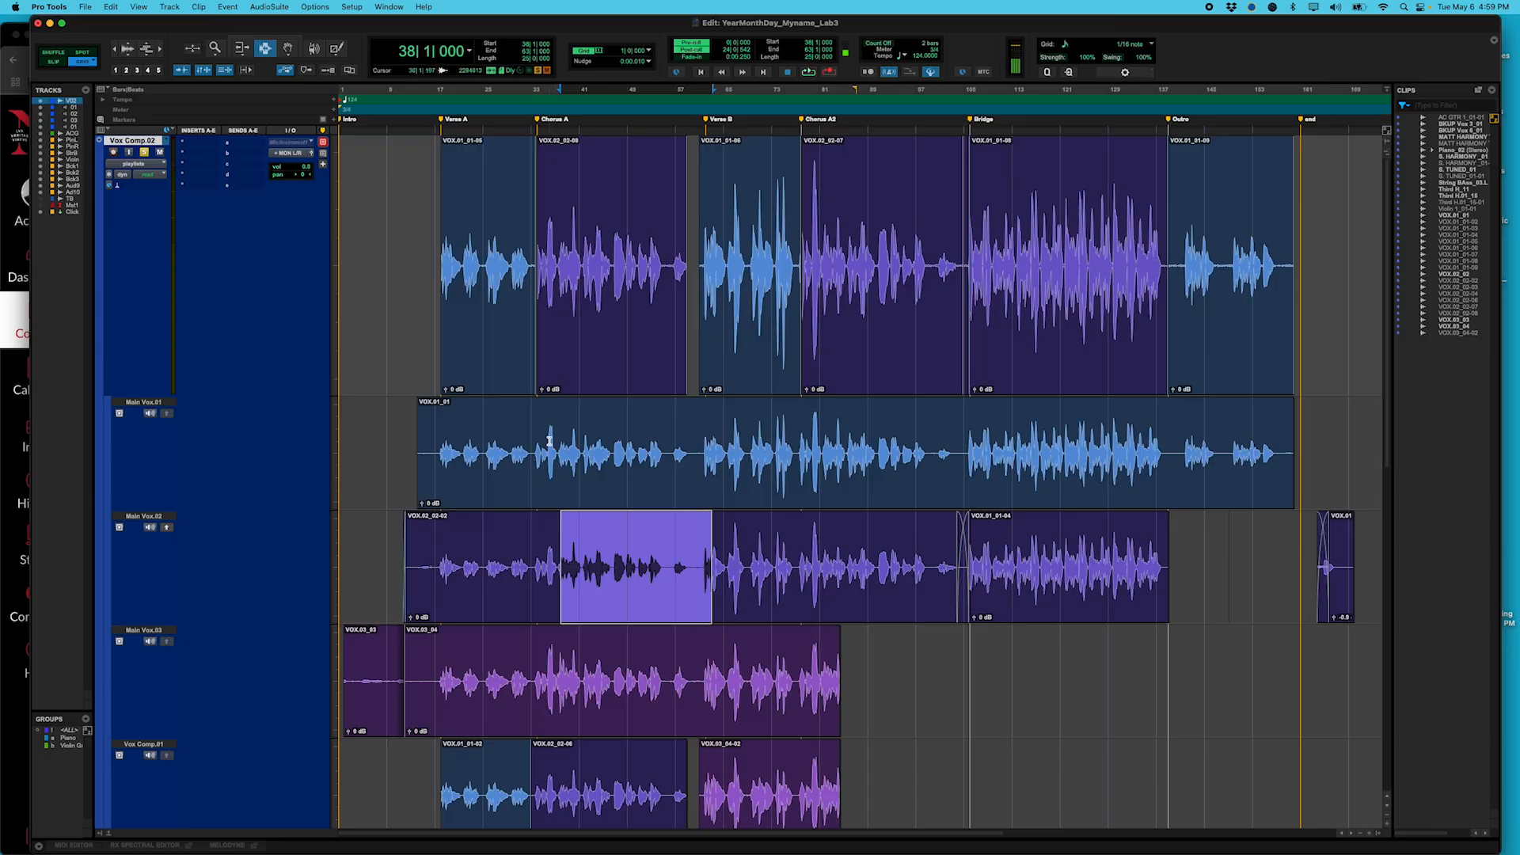
Switch to the lab instructions in Chrome and read from the fades and consolidation notes through Basic Mix to the Bounce the Song section.
key("super+Tab")
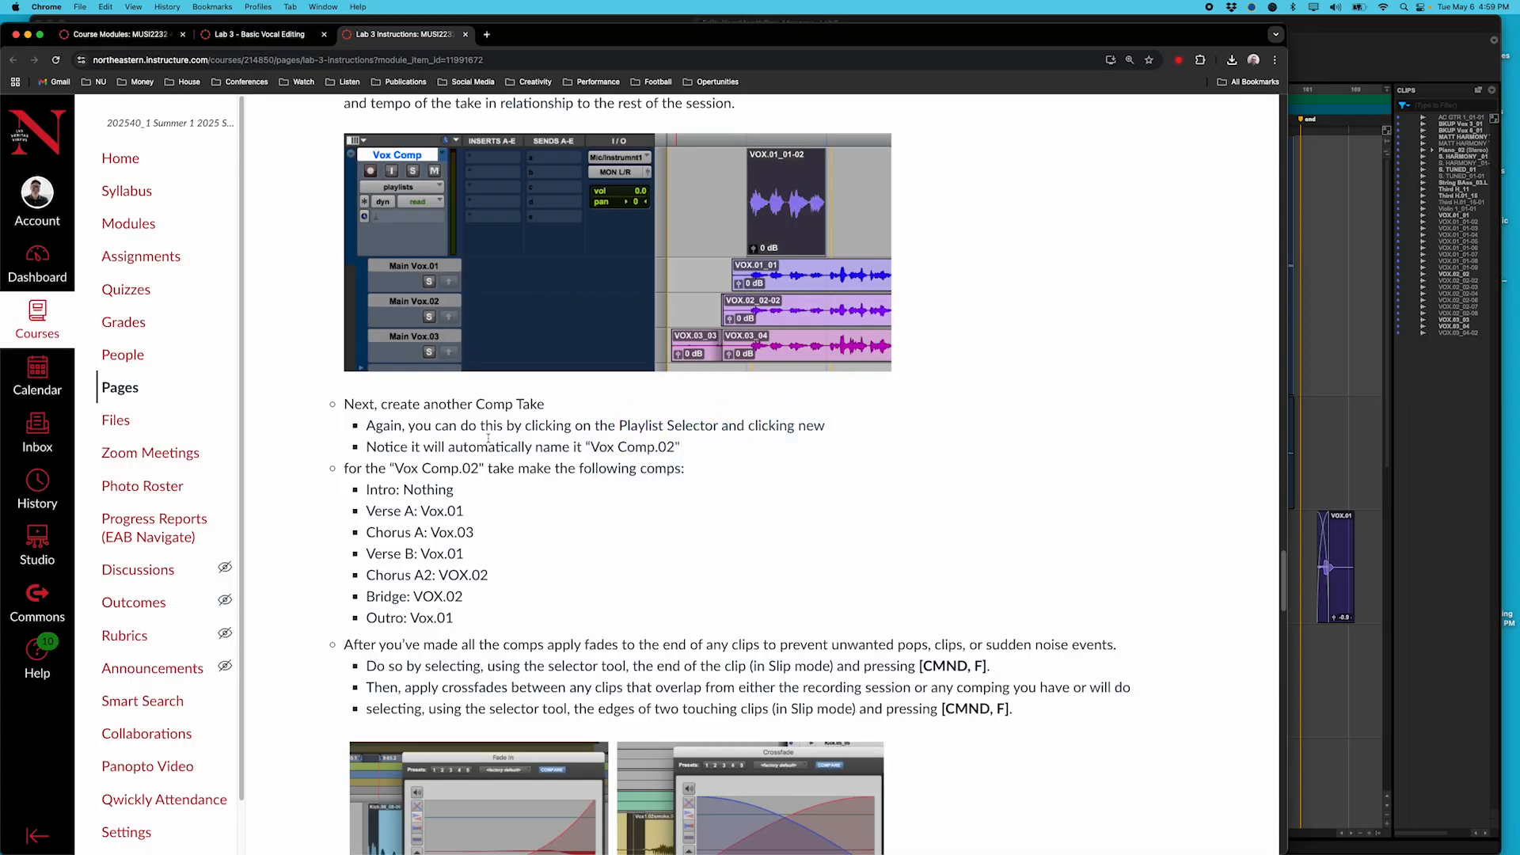
scroll(551, 498, "down", 8)
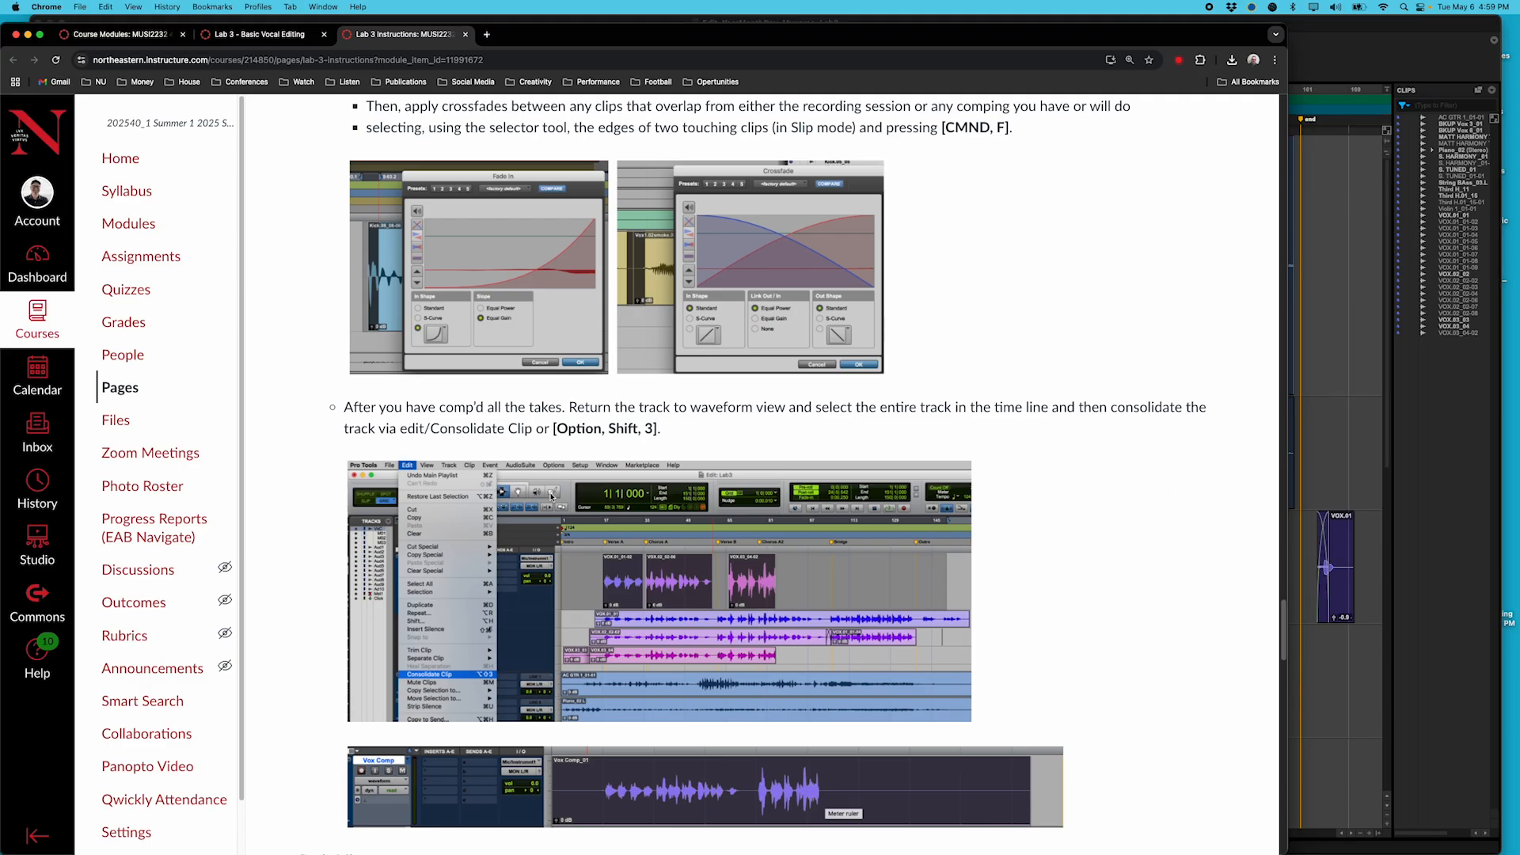
scroll(552, 498, "down", 6)
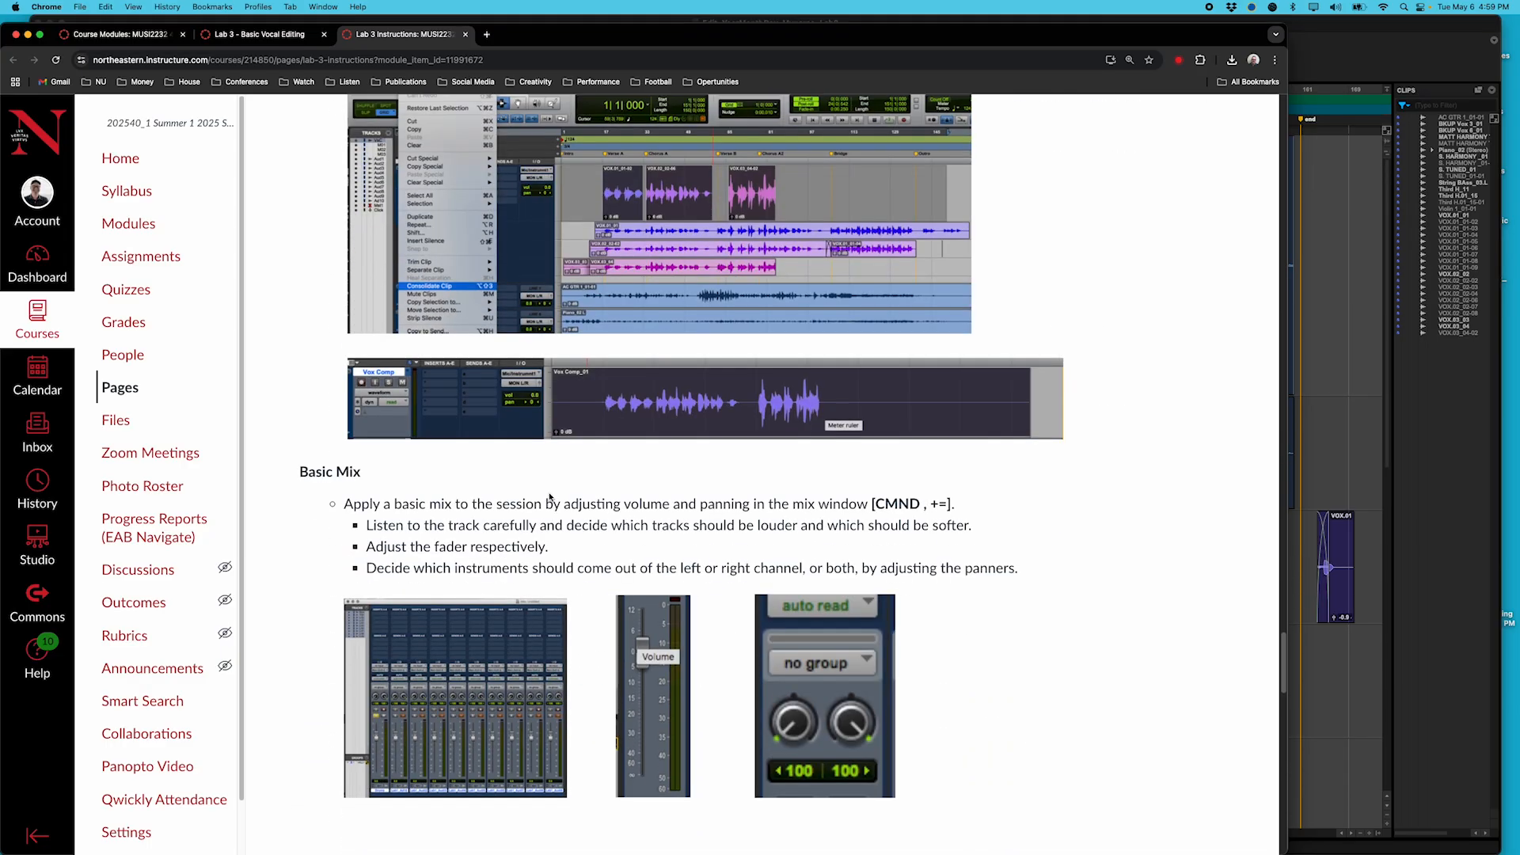
scroll(552, 495, "down", 1)
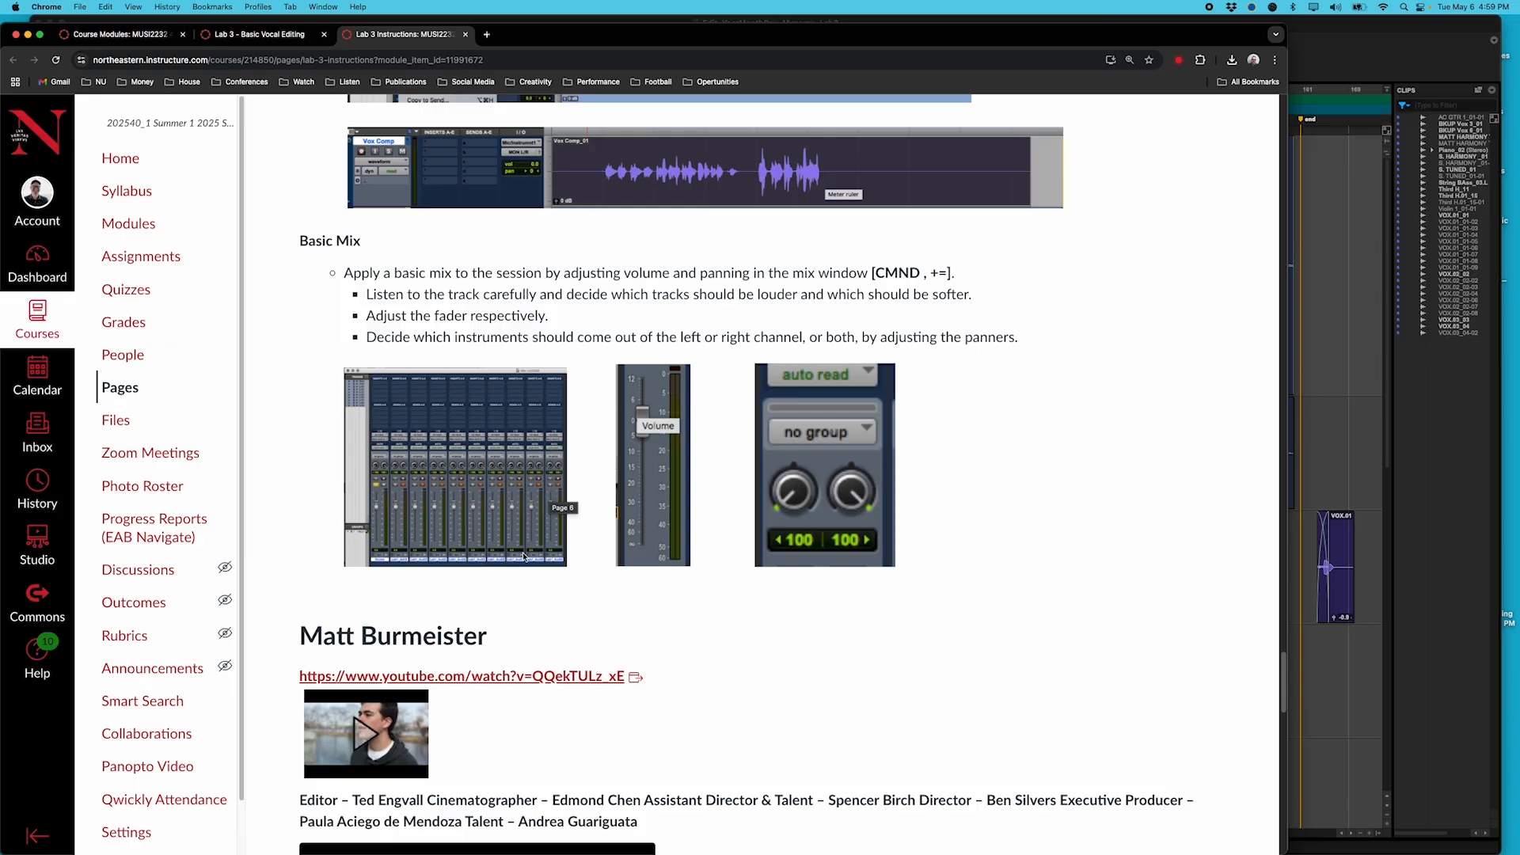
scroll(517, 585, "down", 1)
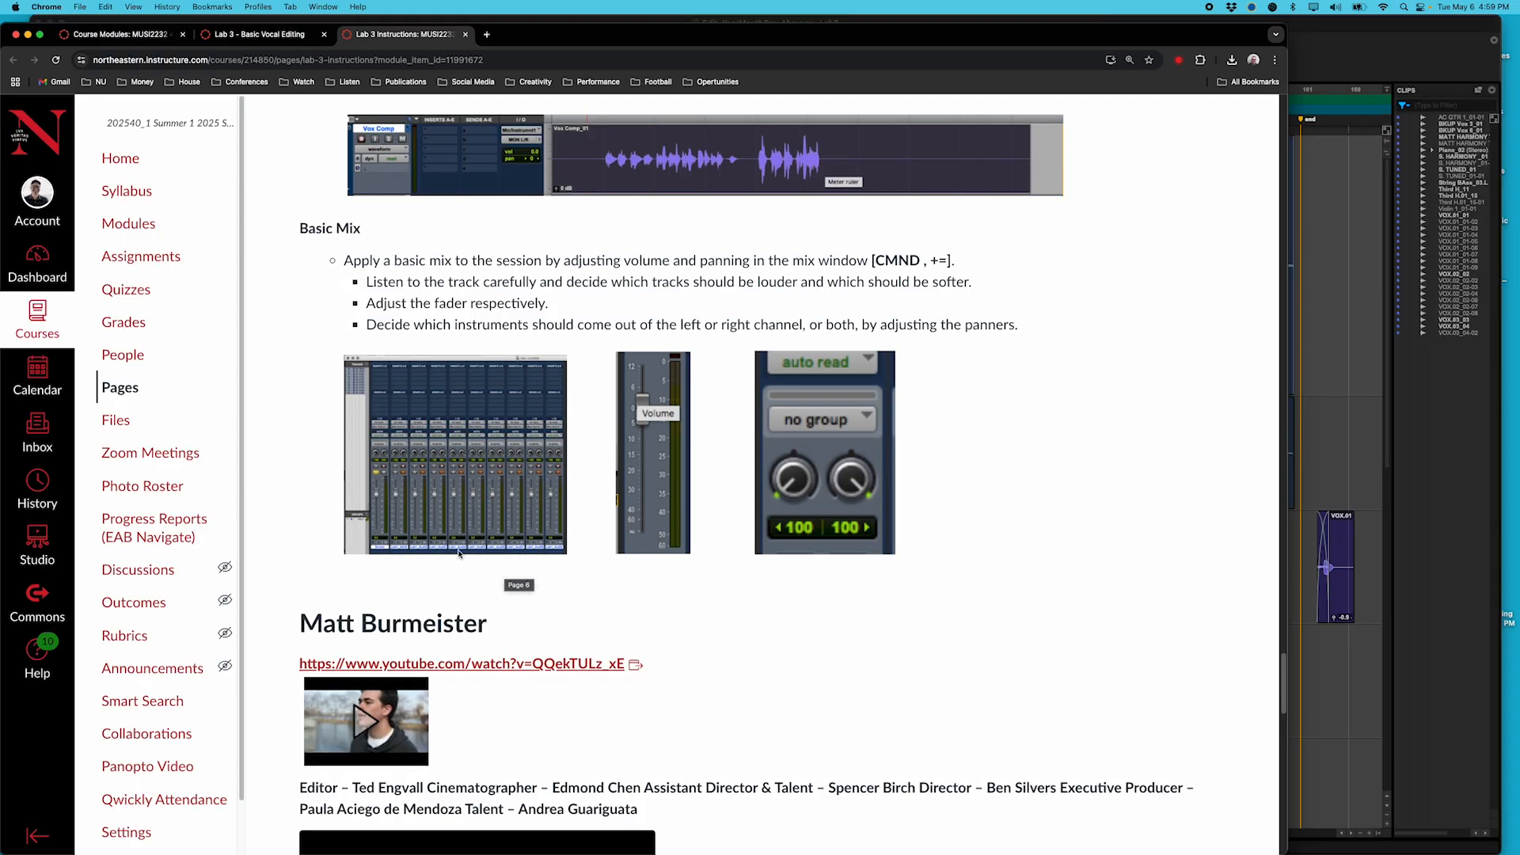
scroll(449, 527, "down", 1)
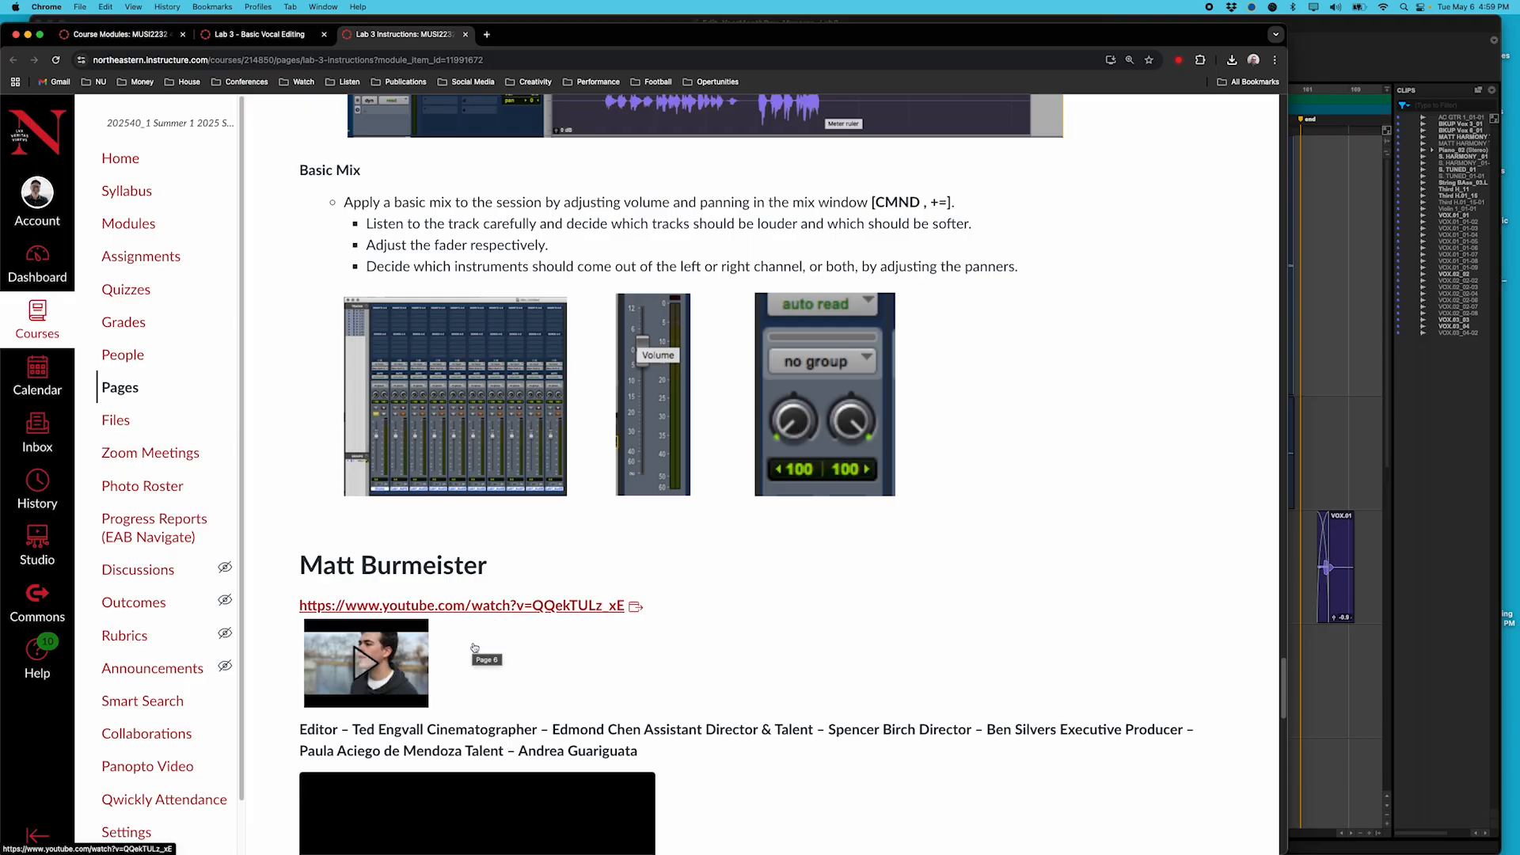
scroll(487, 656, "down", 2)
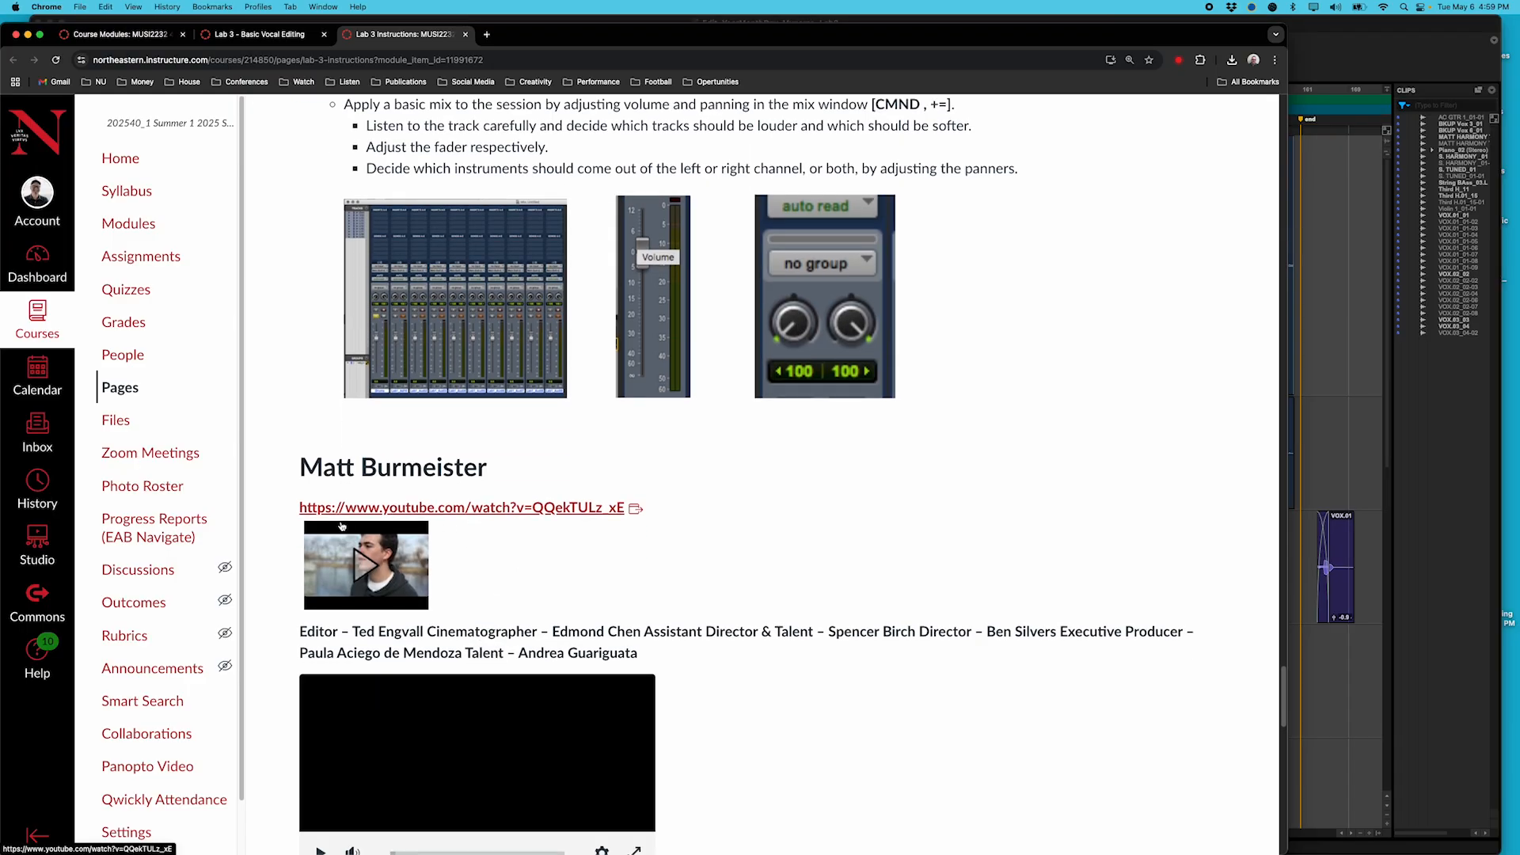
scroll(342, 527, "down", 1)
scroll(342, 527, "down", 1)
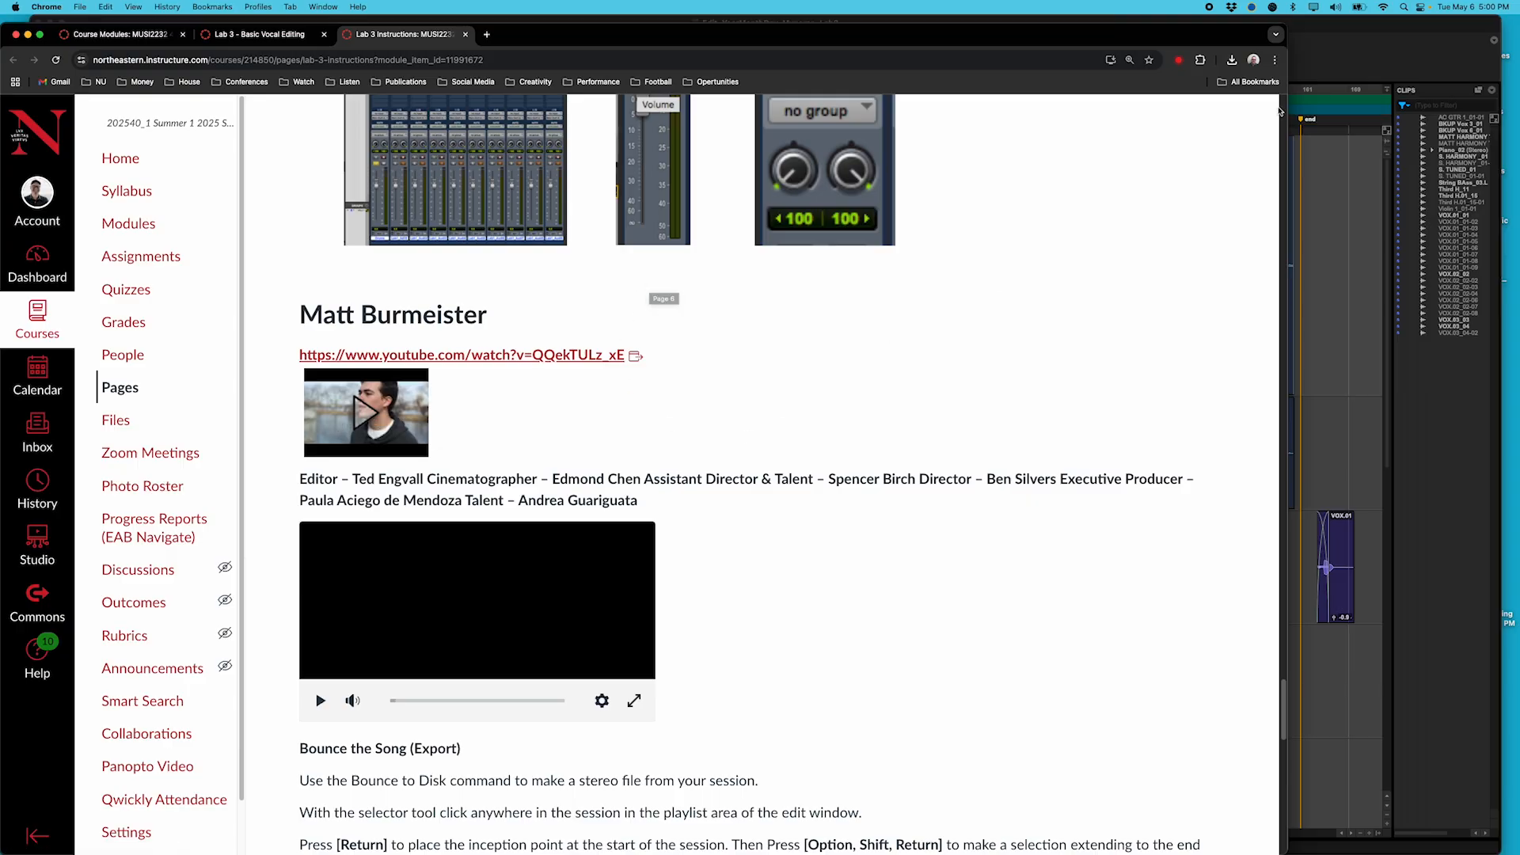
Switch back to Pro Tools, open the Mix window, then enlarge and reposition it over the Edit window.
left_click(1366, 42)
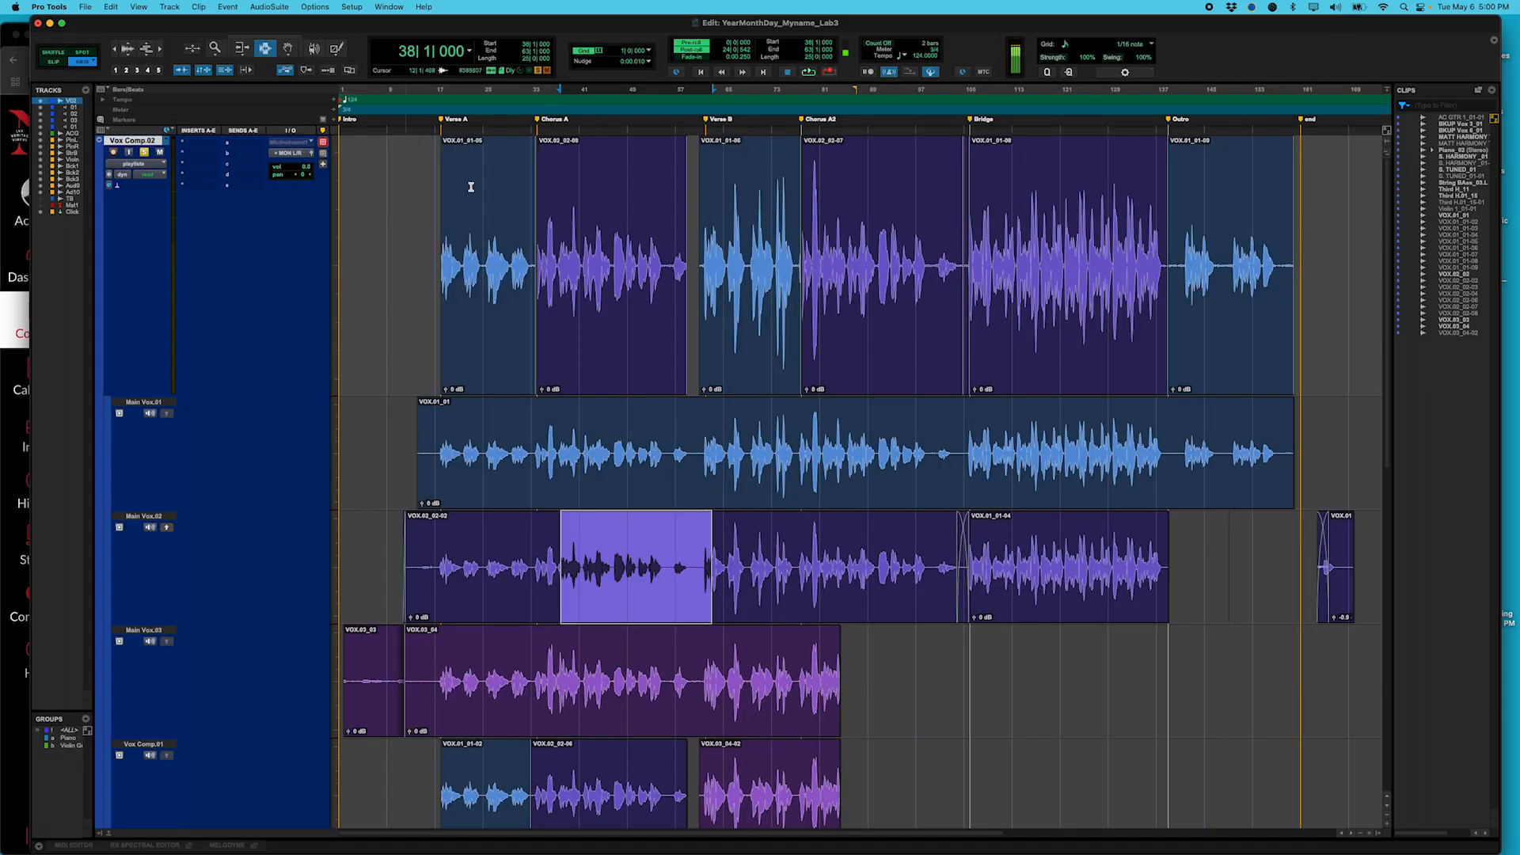
left_click_drag(563, 29, 567, 38)
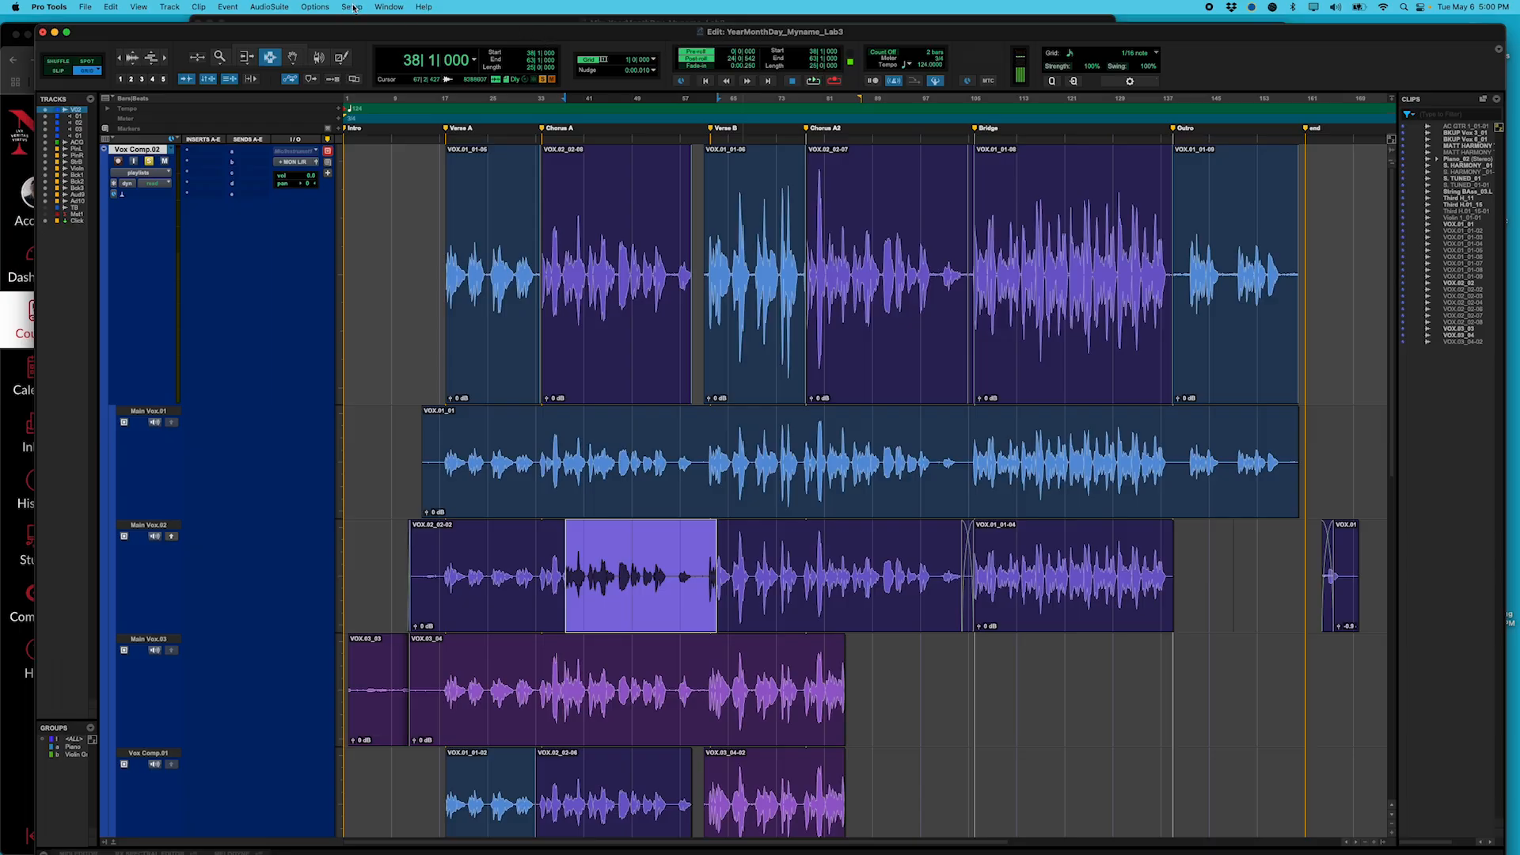
left_click(389, 7)
left_click(407, 84)
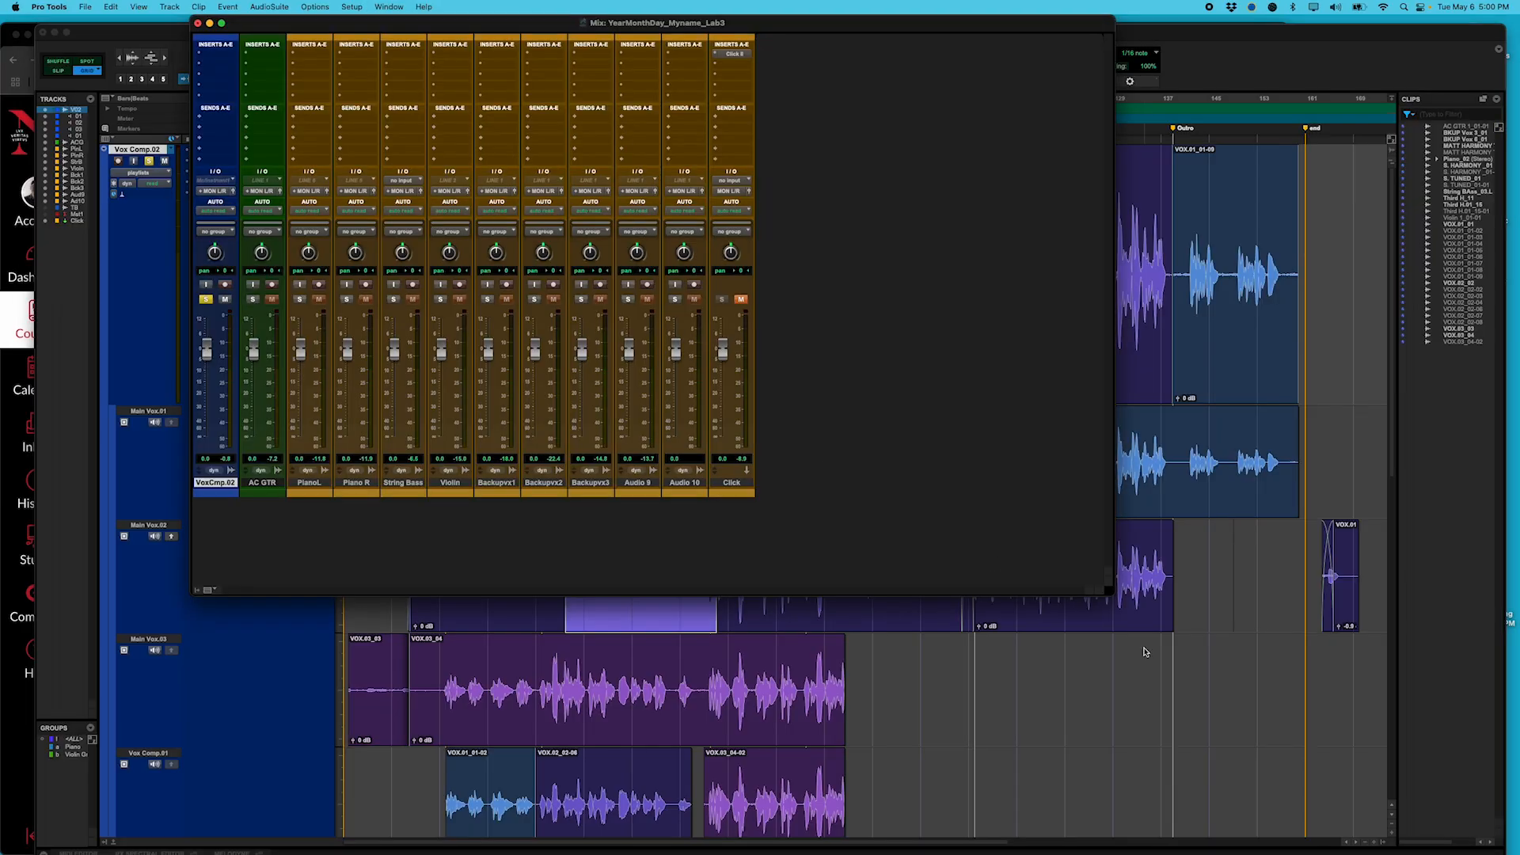
left_click_drag(1113, 591, 1338, 778)
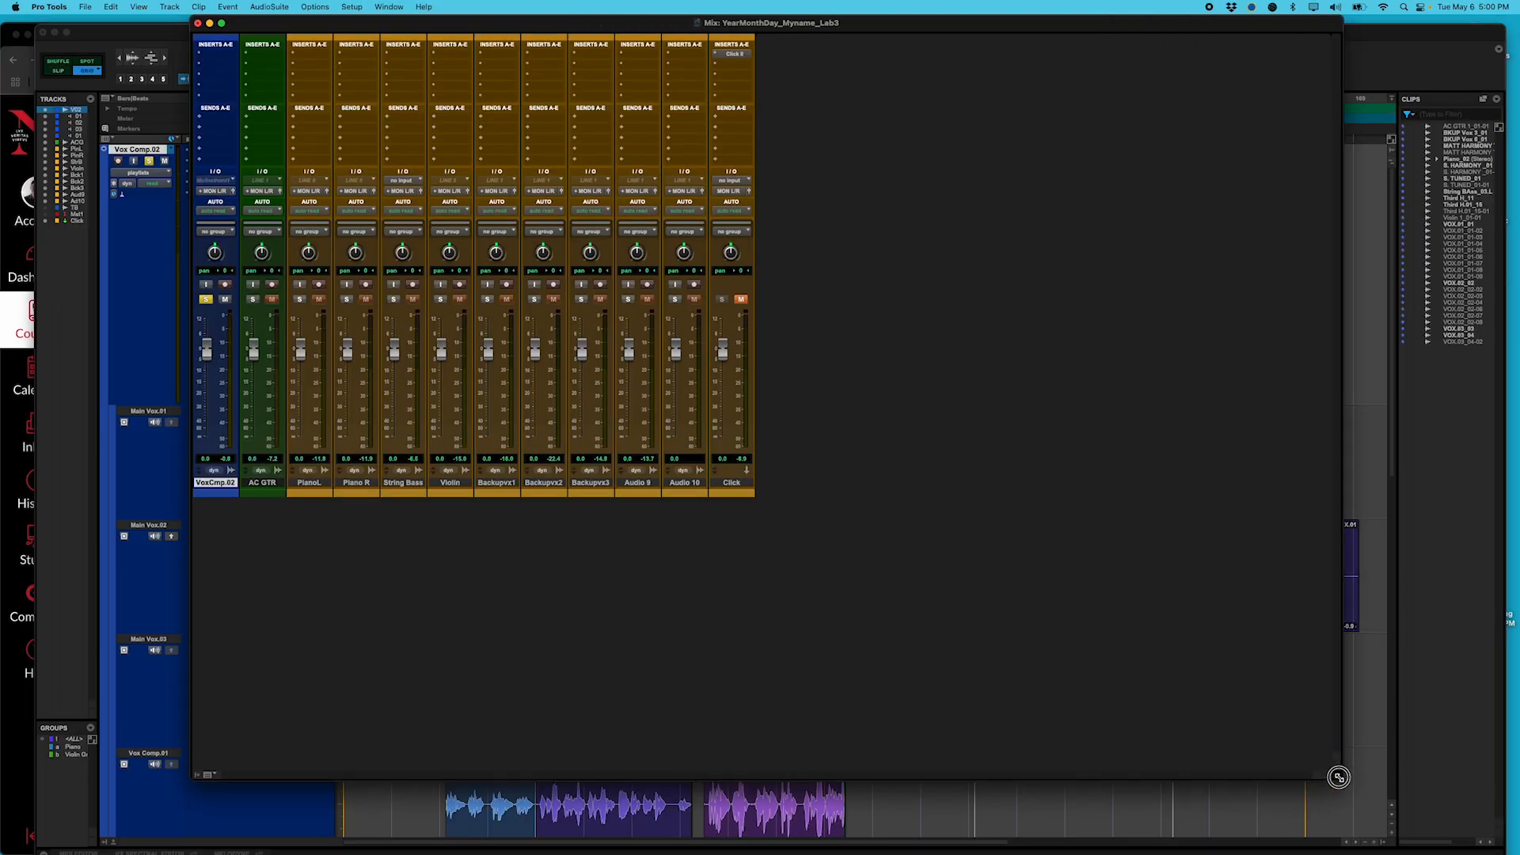
left_click_drag(345, 26, 457, 49)
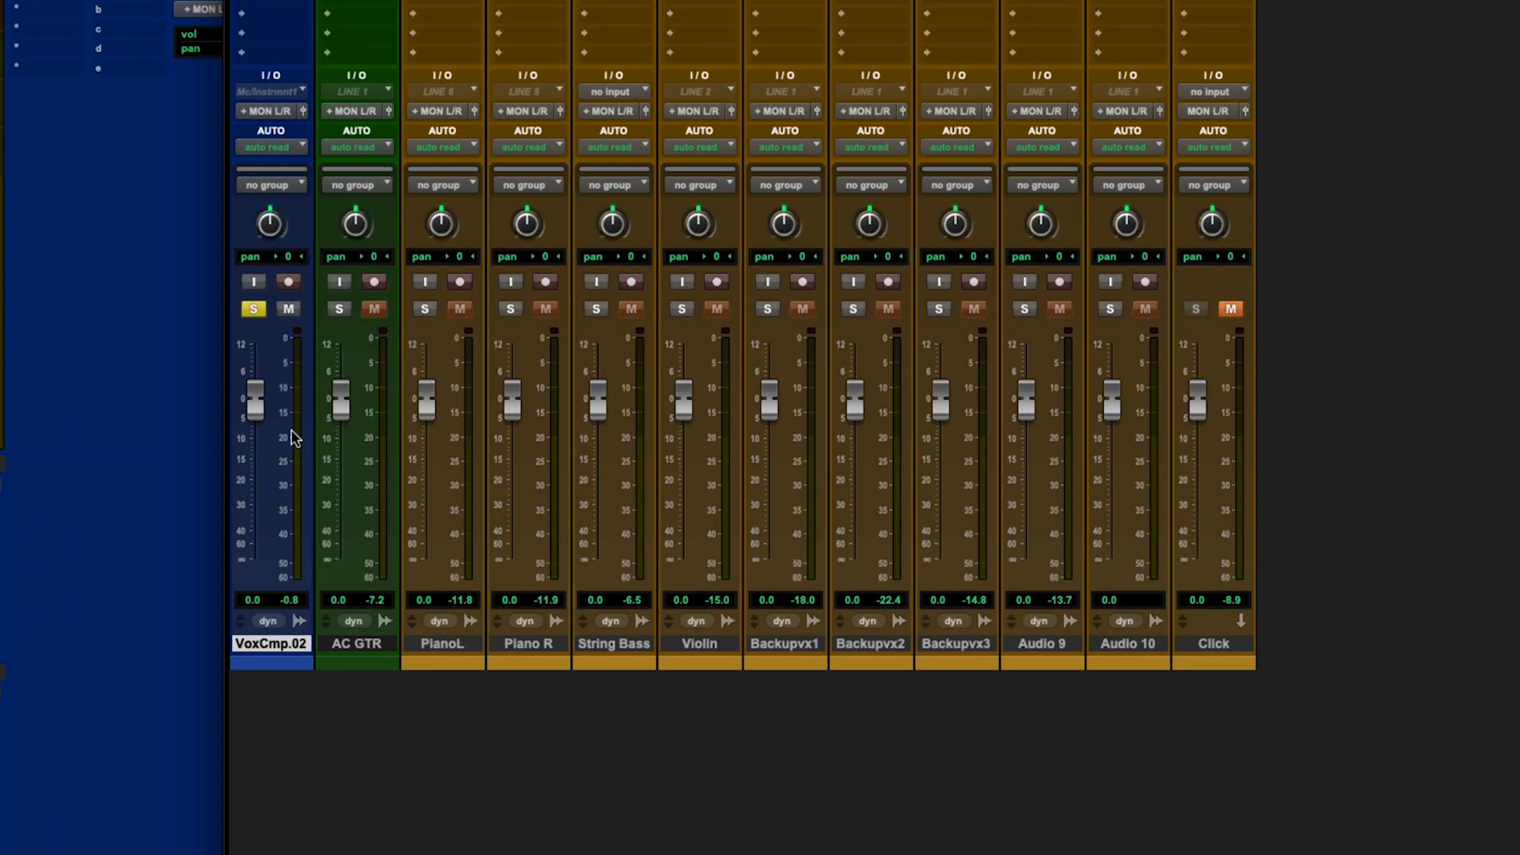
Unsolo Vox Comp.02 and, during playback, set the PianoL and Piano R faders to +12.0 dB and Vox Comp.02 to -2.7 dB.
left_click(253, 310)
key("space")
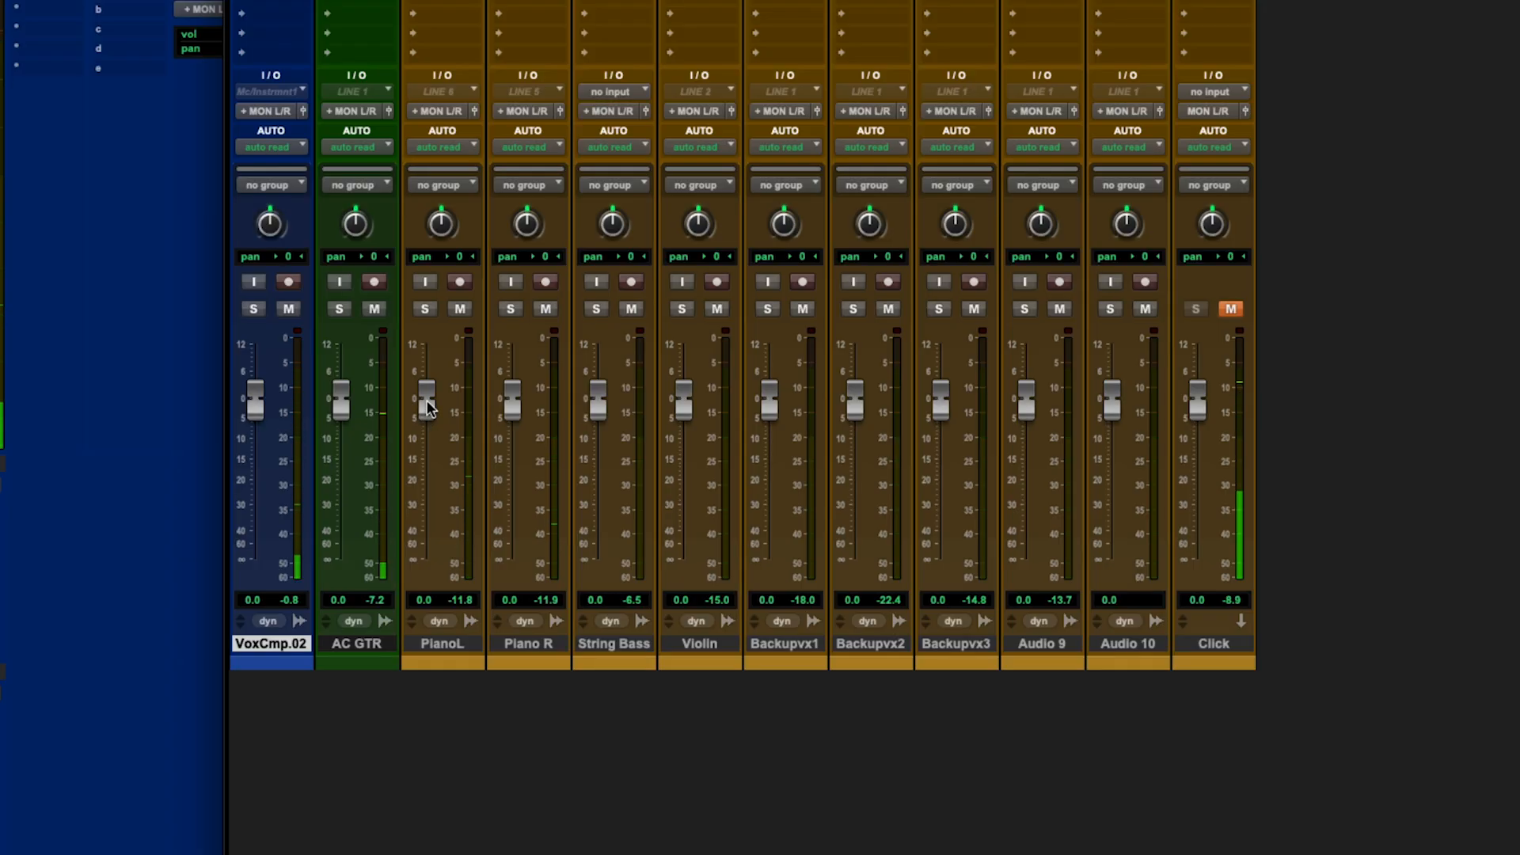
left_click_drag(427, 405, 441, 325)
left_click_drag(508, 405, 512, 344)
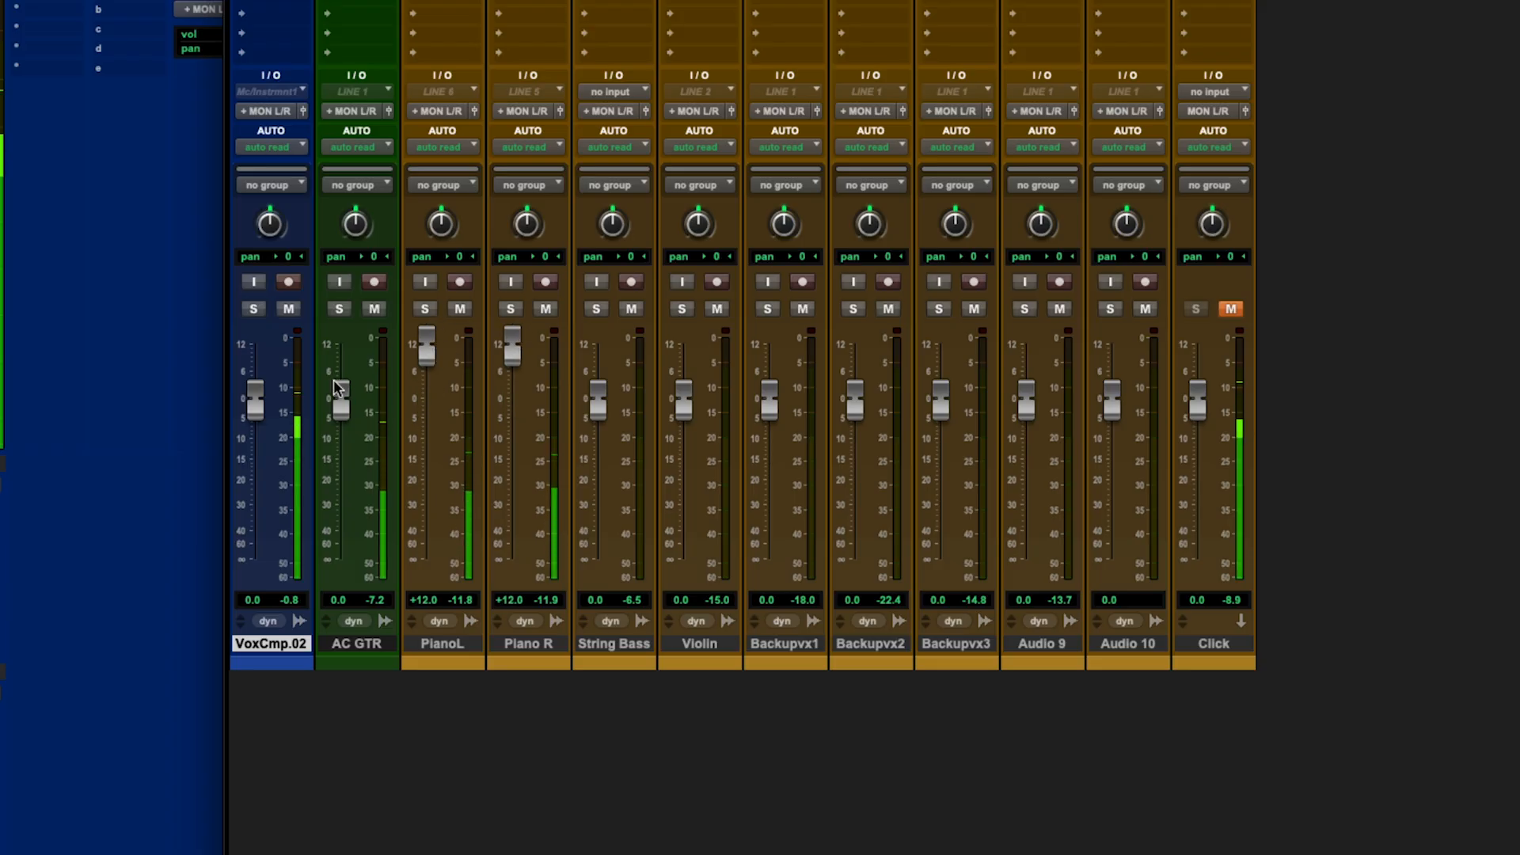
left_click_drag(269, 407, 275, 514)
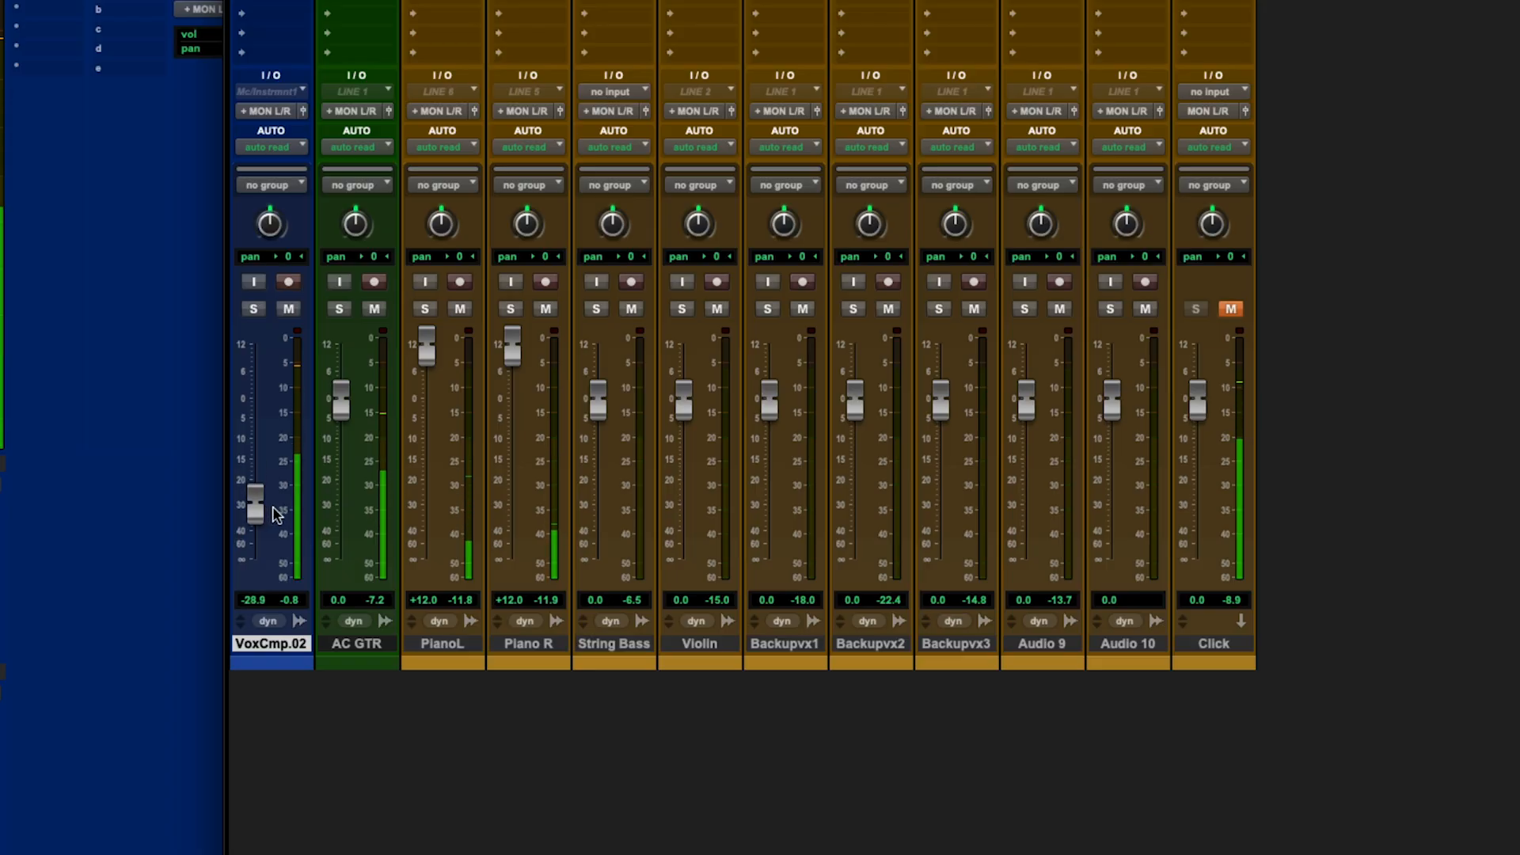
left_click_drag(275, 515, 274, 421)
Keep the PianoL fader at +12.0 dB, and pan PianoL 100 left and Piano R 100 right.
mouse_move(426, 350)
left_mouse_down()
mouse_move(425, 380)
mouse_move(434, 333)
left_mouse_up()
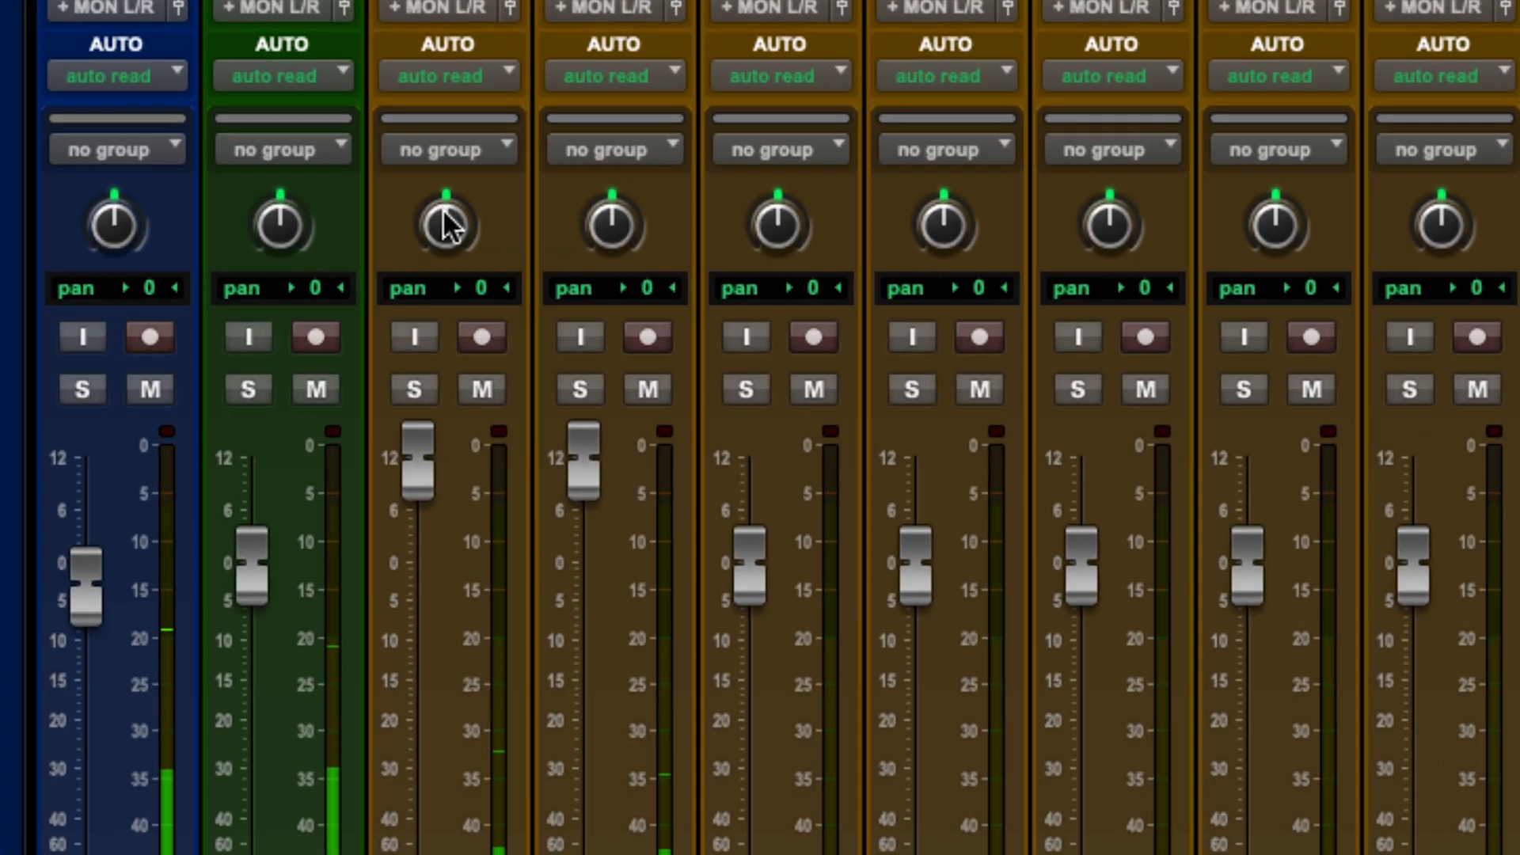
left_click_drag(440, 225, 425, 357)
left_click_drag(612, 226, 580, 44)
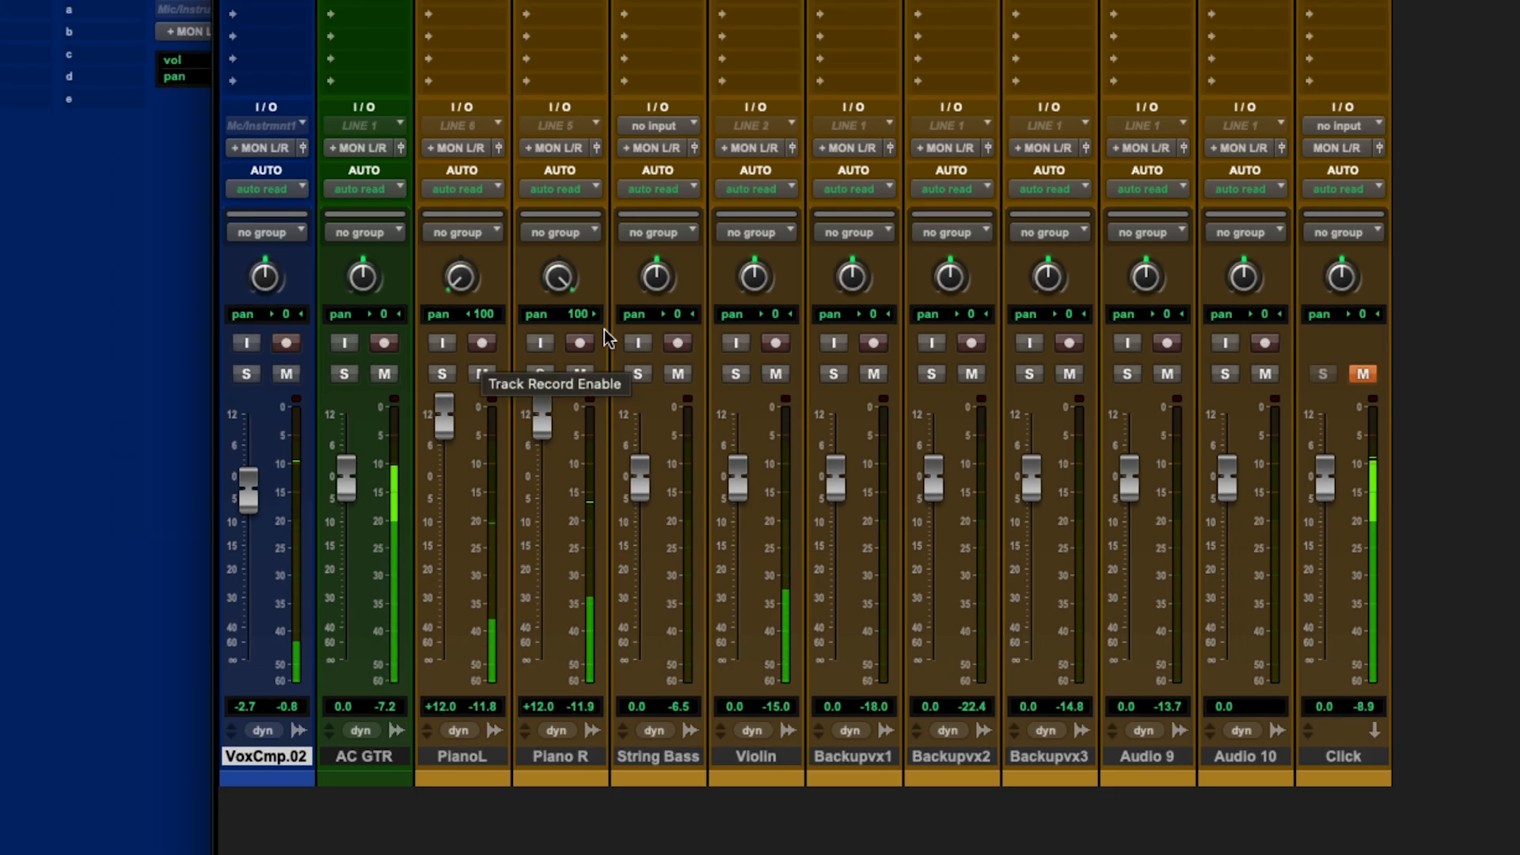
Briefly solo the Violin track, raise its fader to +11.3 dB and pan it 100 left.
left_click(735, 377)
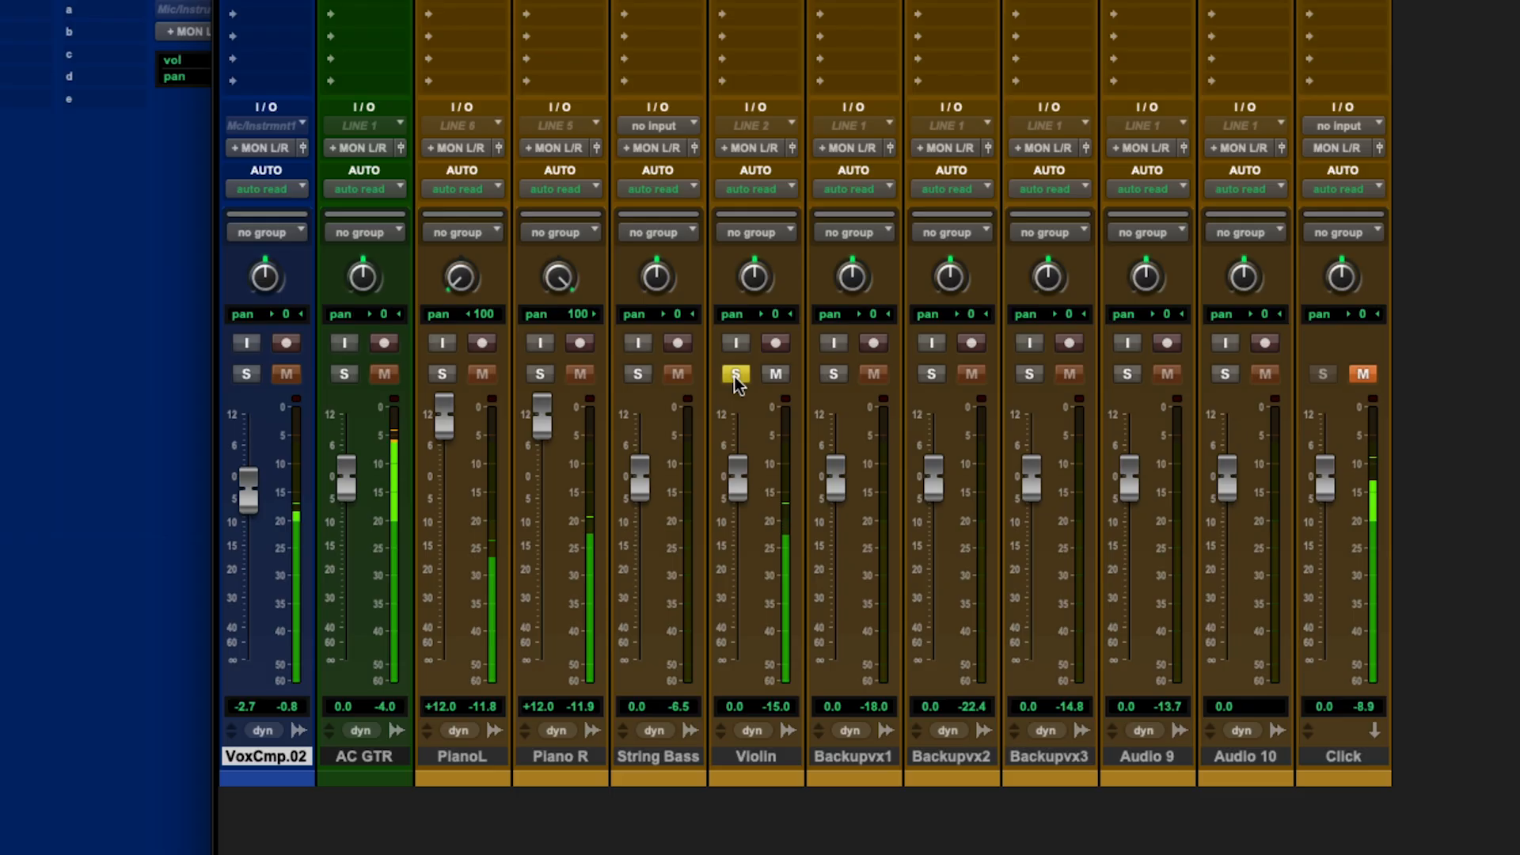
left_click(735, 376)
left_click_drag(735, 483, 727, 426)
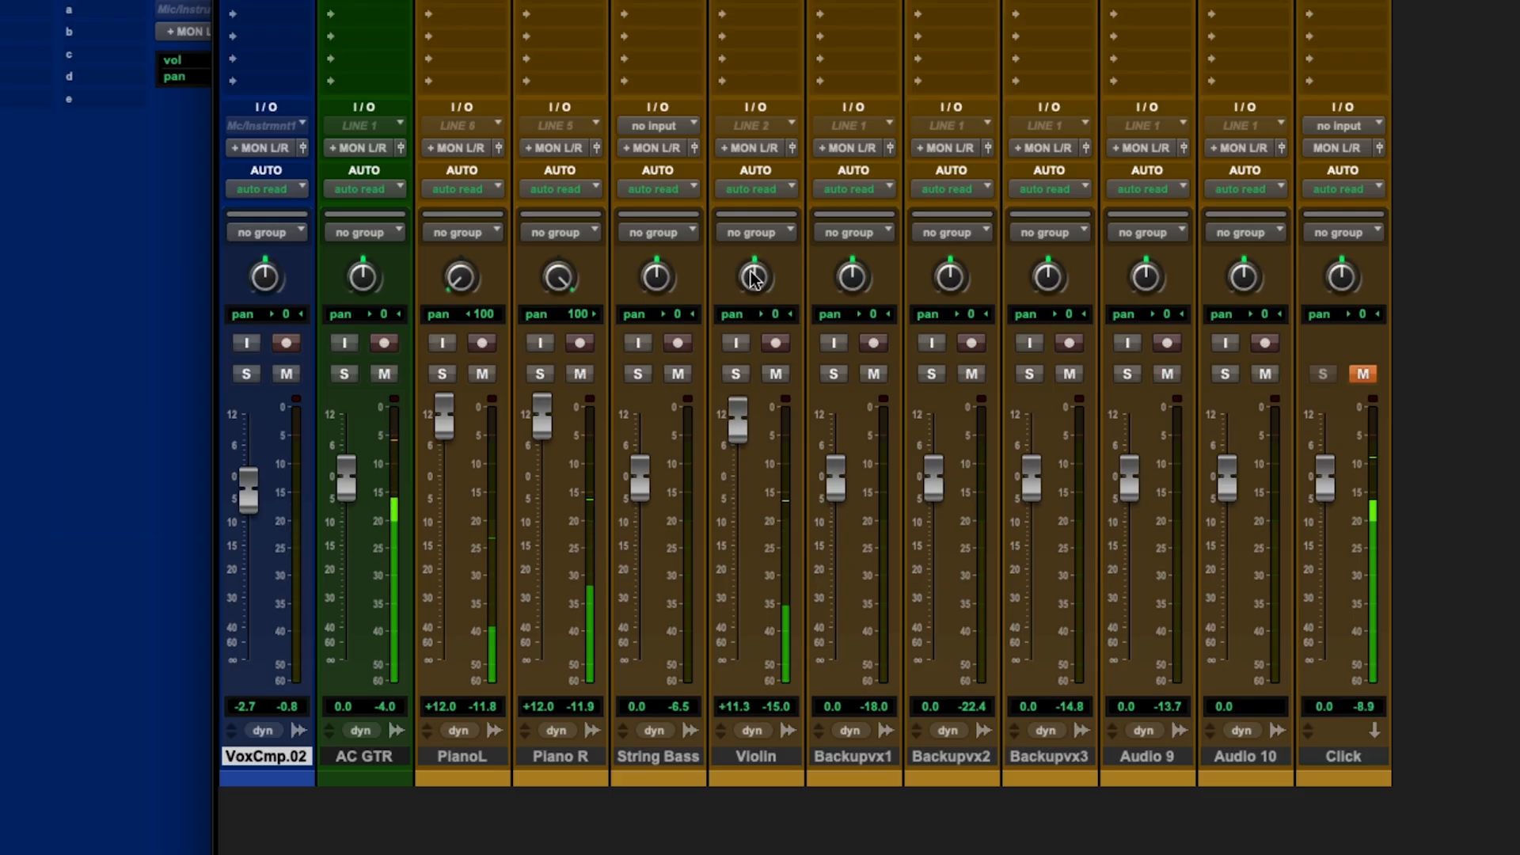
left_click_drag(751, 279, 733, 330)
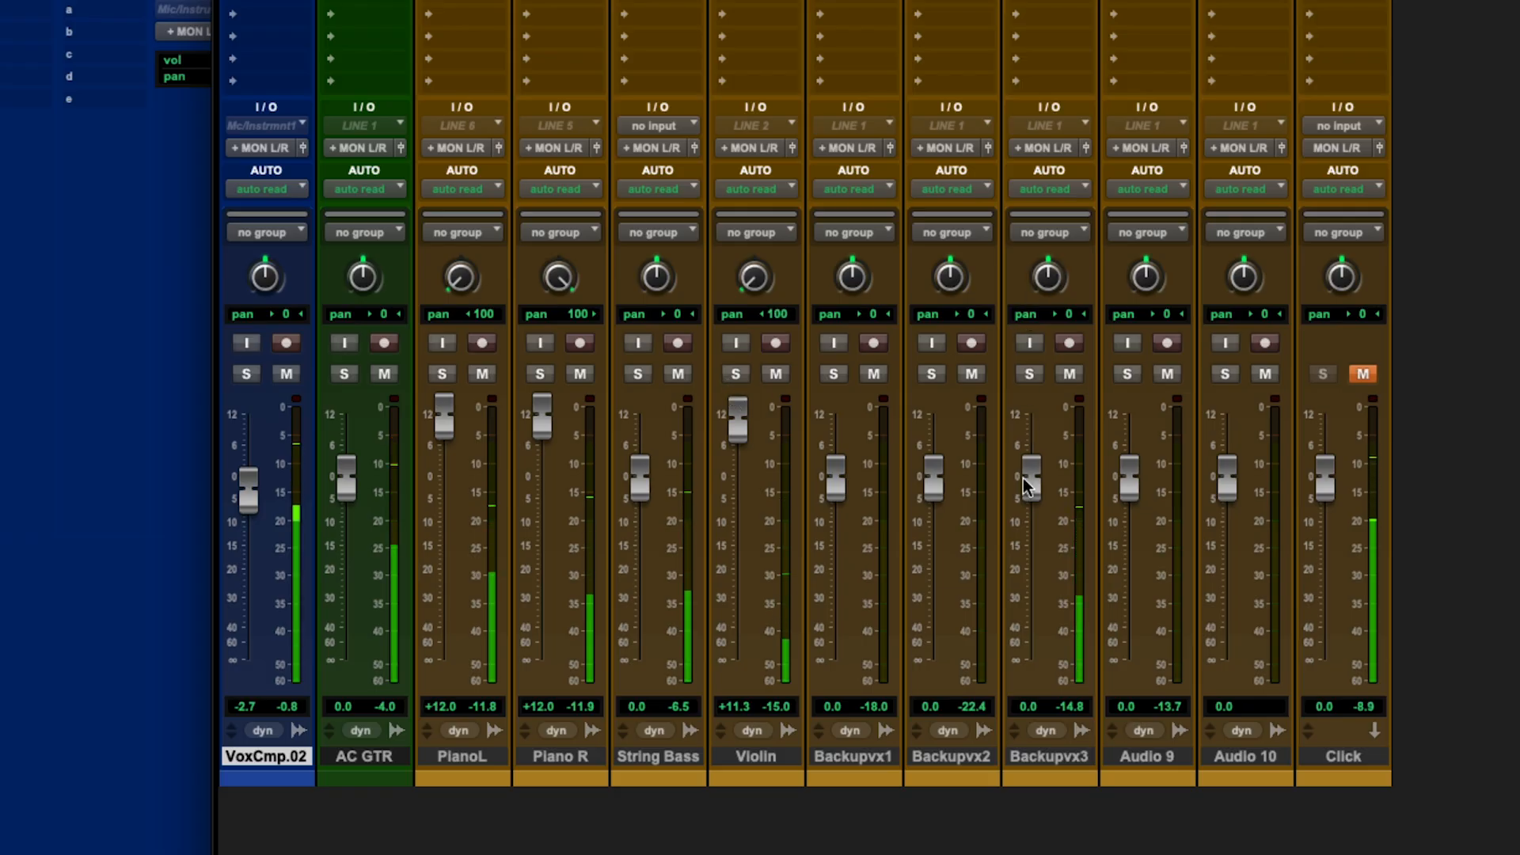
Move playback to the Verse B marker in the Edit window and solo Backupvx3 in the Mix window.
key("super+equal")
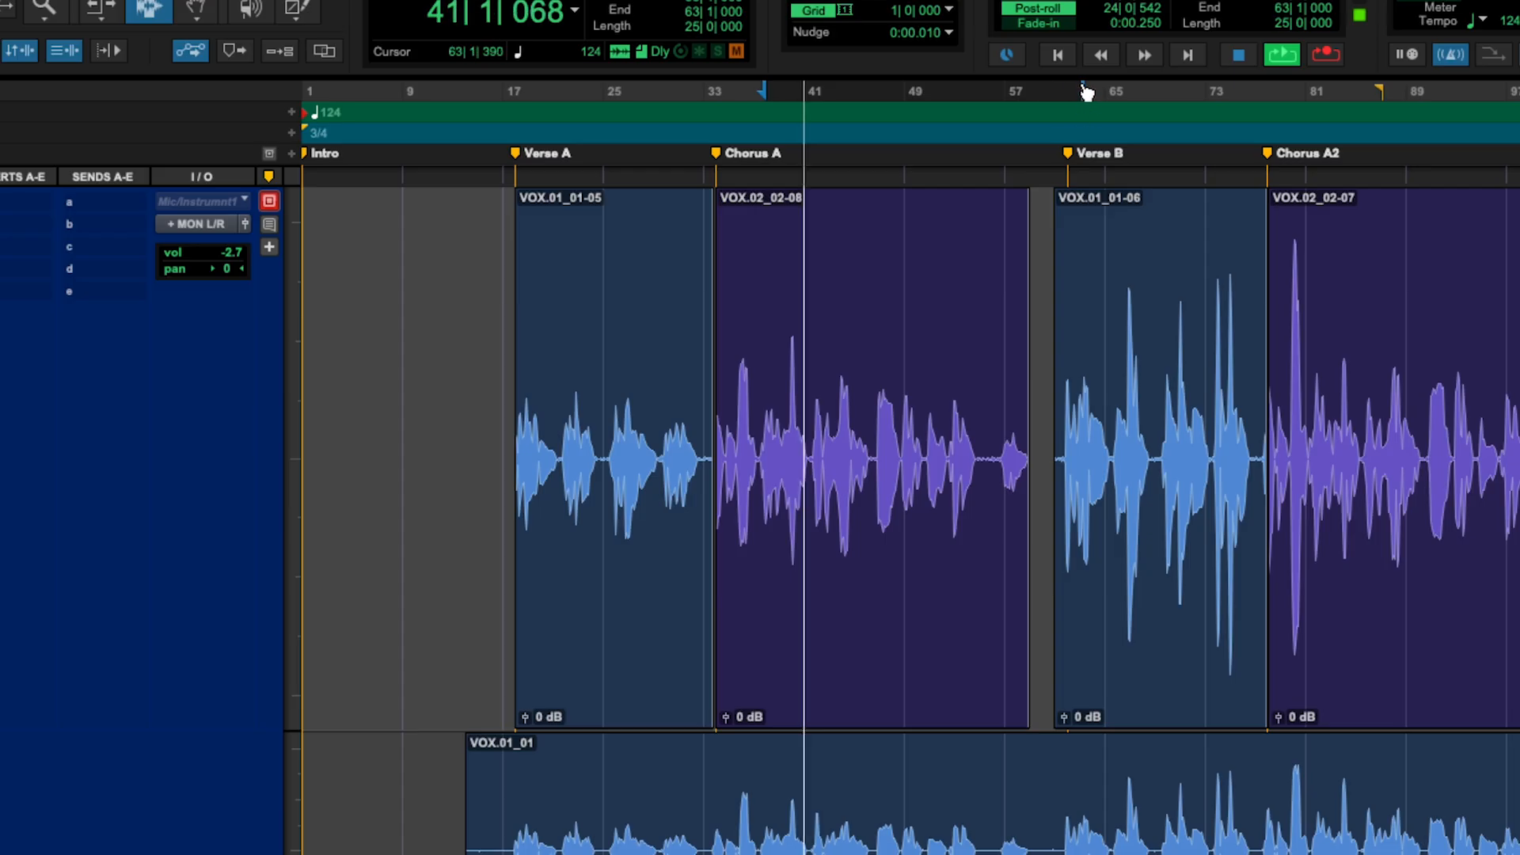
left_click(1074, 157)
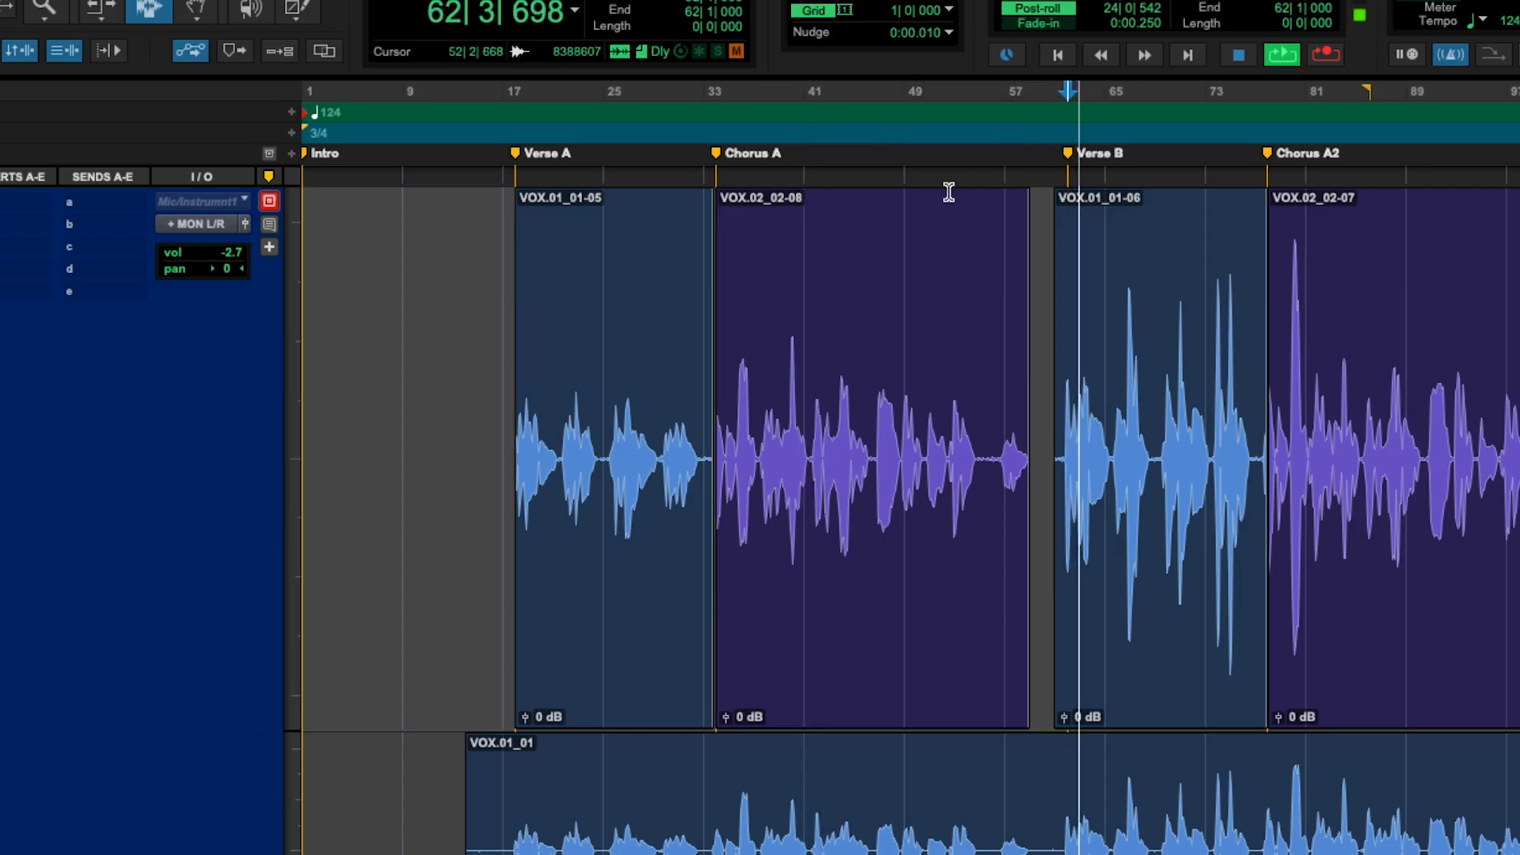
key("super+Tab")
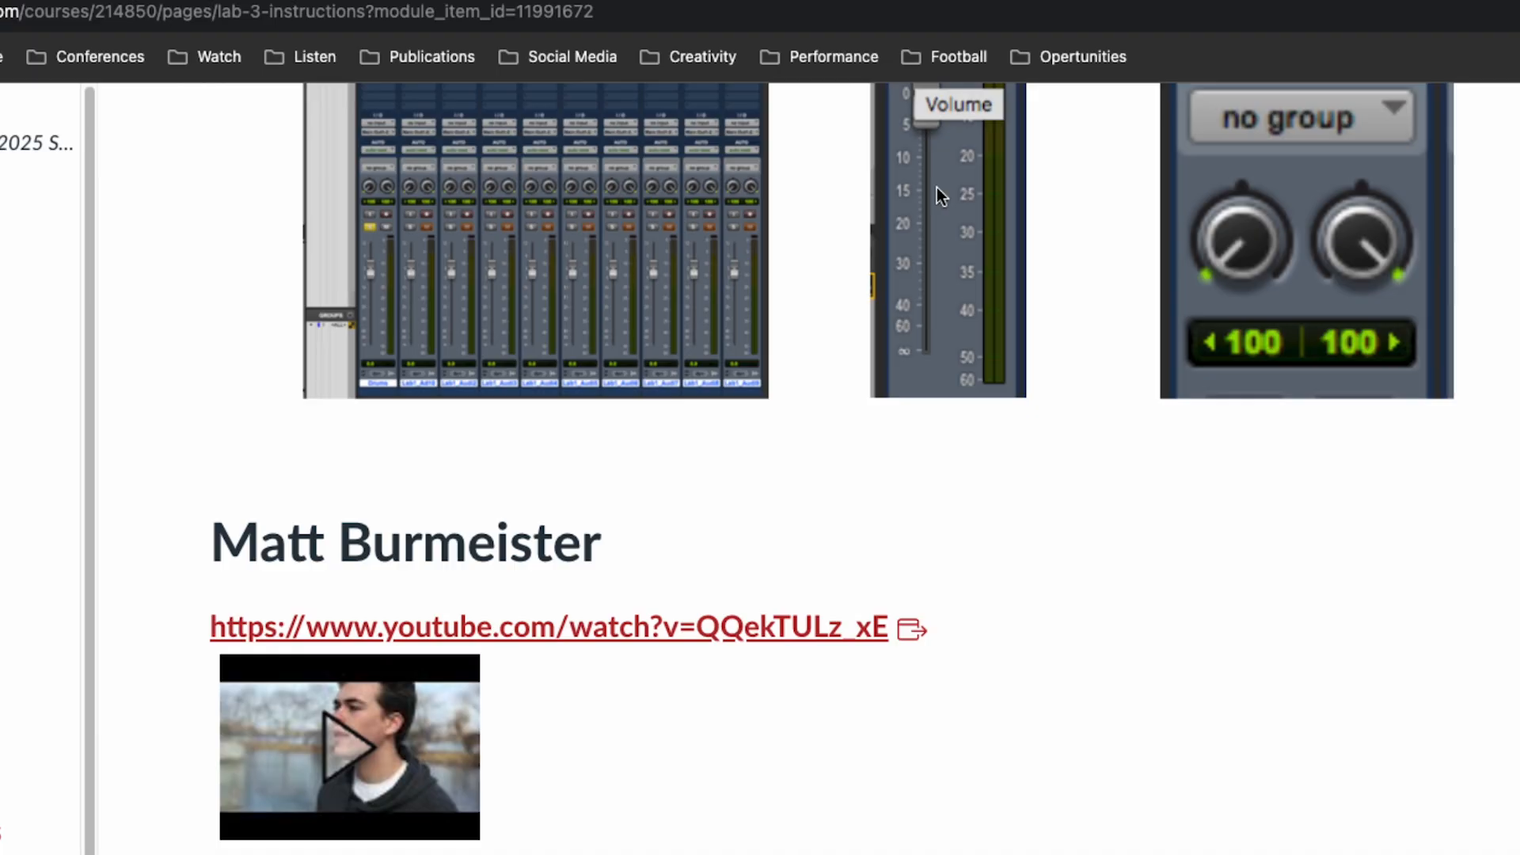
key("super+Tab")
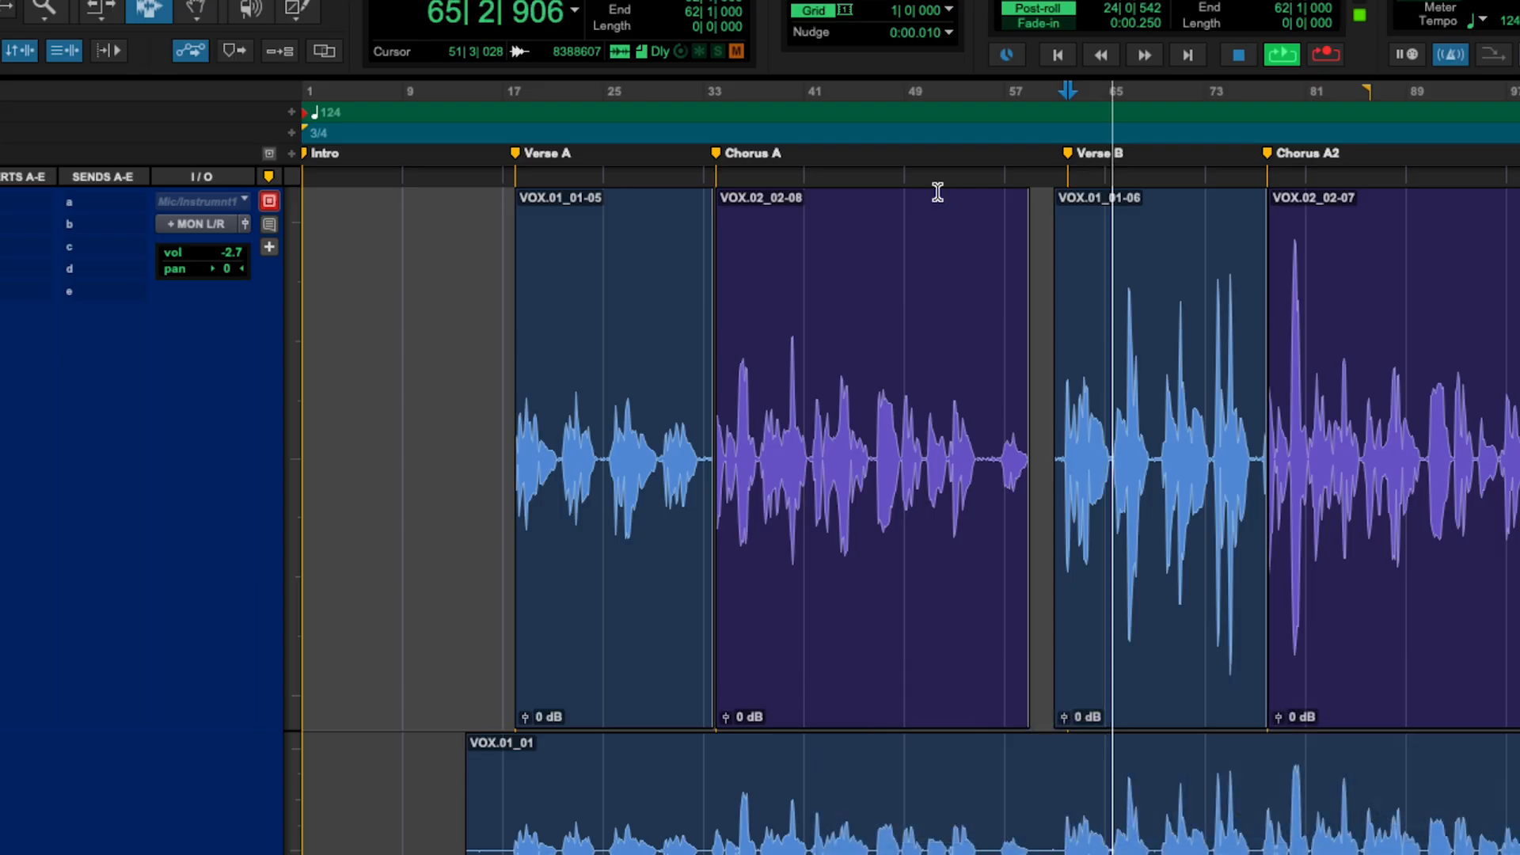
key("super+equal")
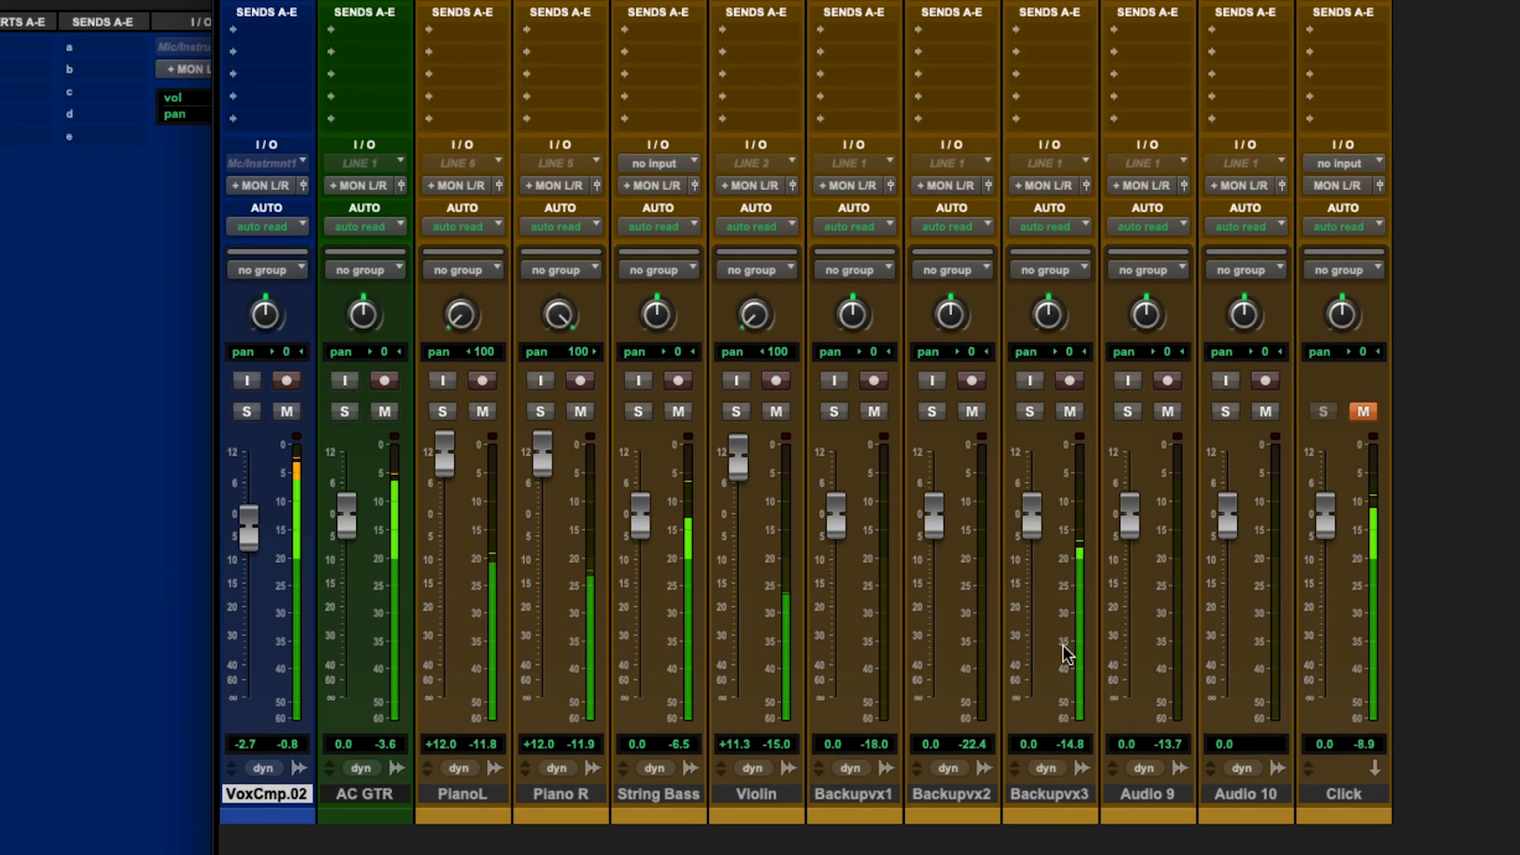
left_click(1029, 411)
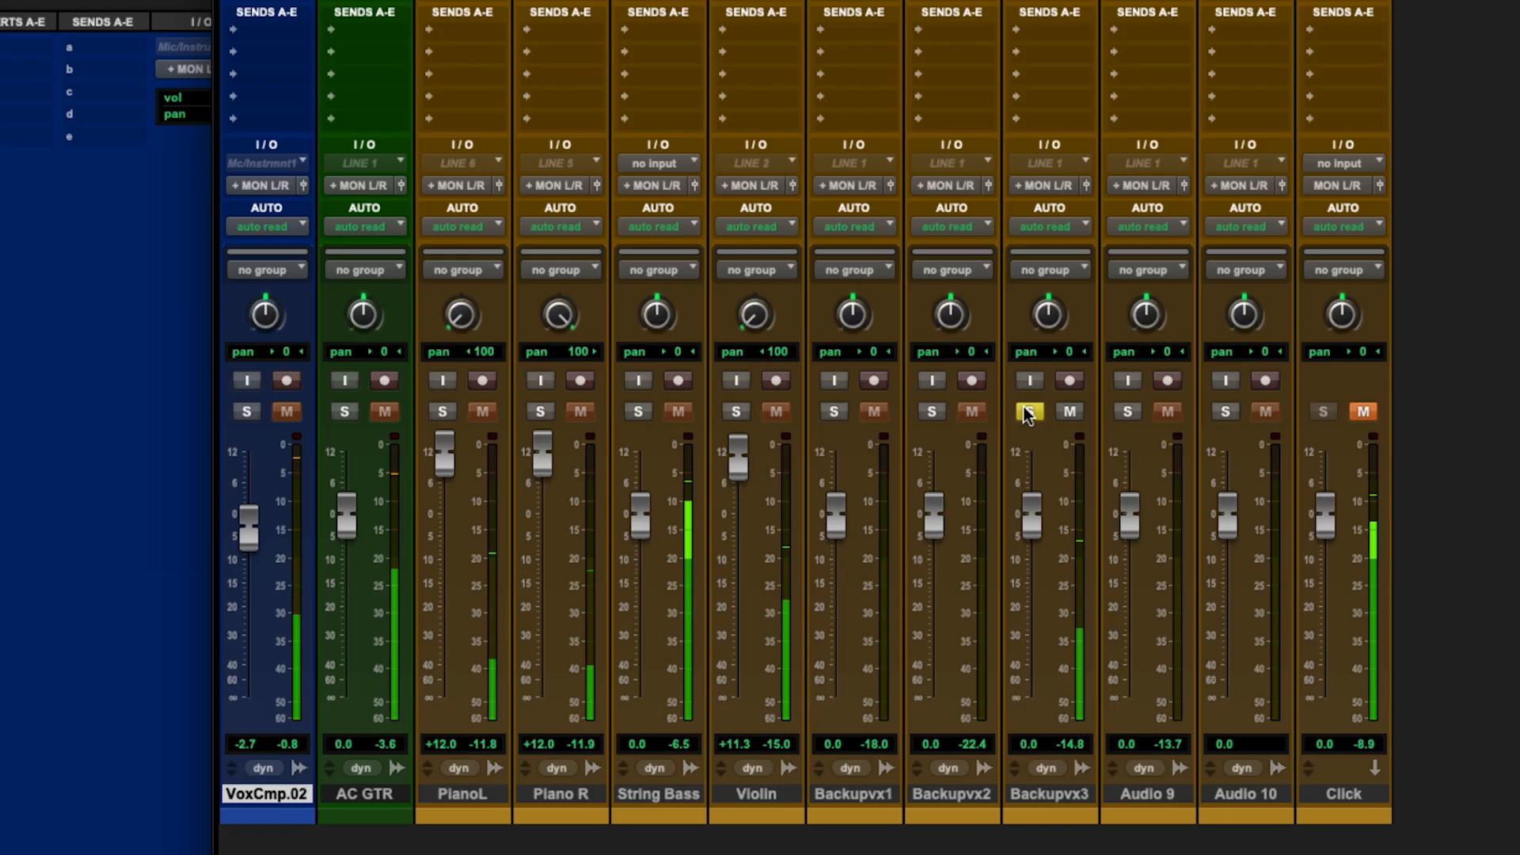
Unsolo Backupvx3, pan it 100 right and raise its fader to +6.0 dB, and raise the Vox Comp.02 fader to +3.8 dB.
left_click(1029, 411)
left_click_drag(1050, 316, 1039, 225)
left_click_drag(1037, 520, 1040, 490)
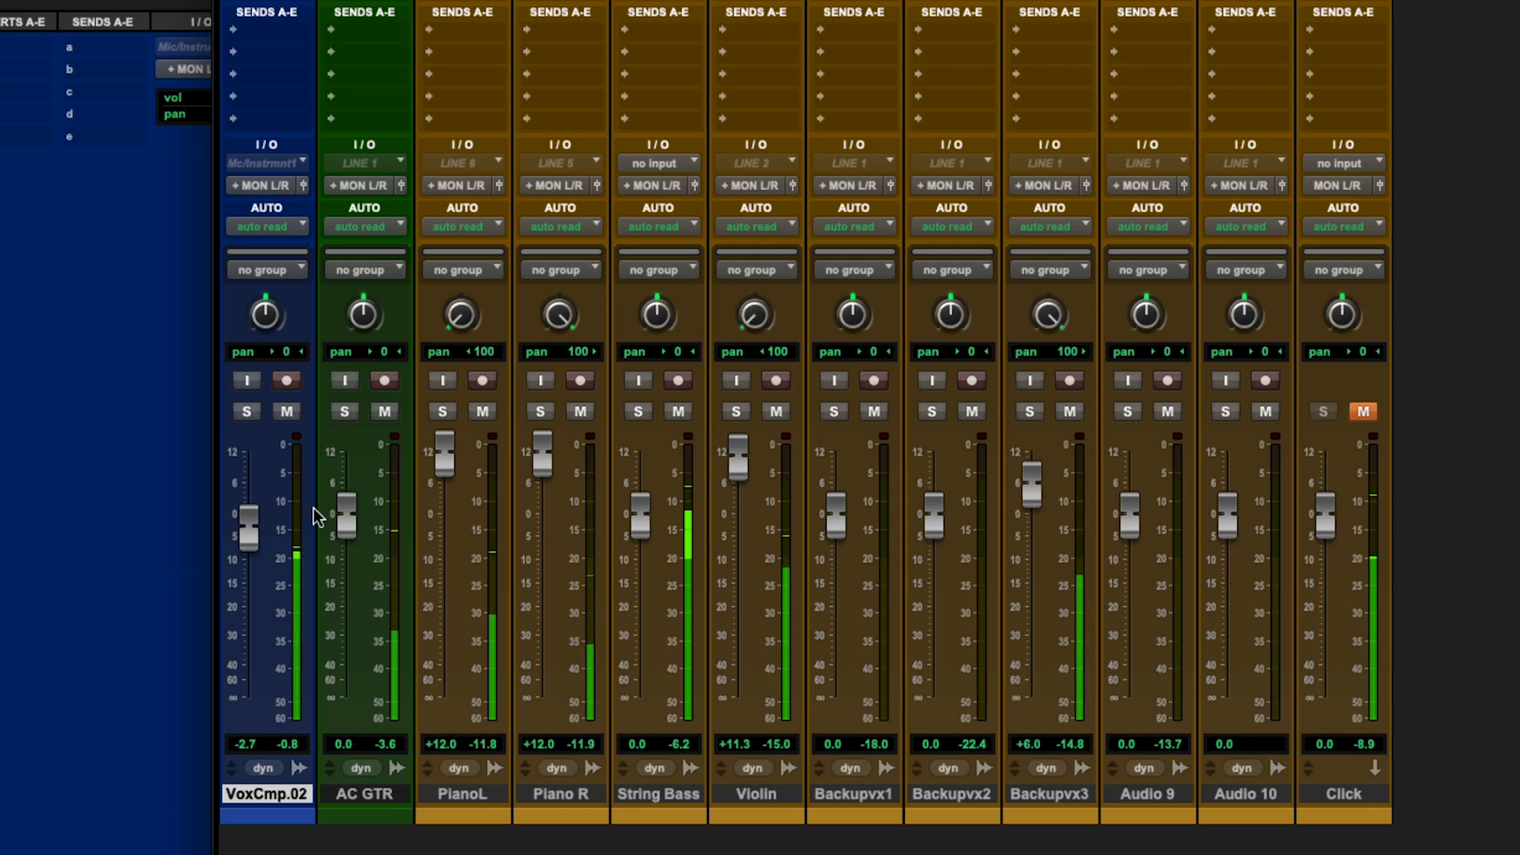
left_click_drag(248, 526, 252, 507)
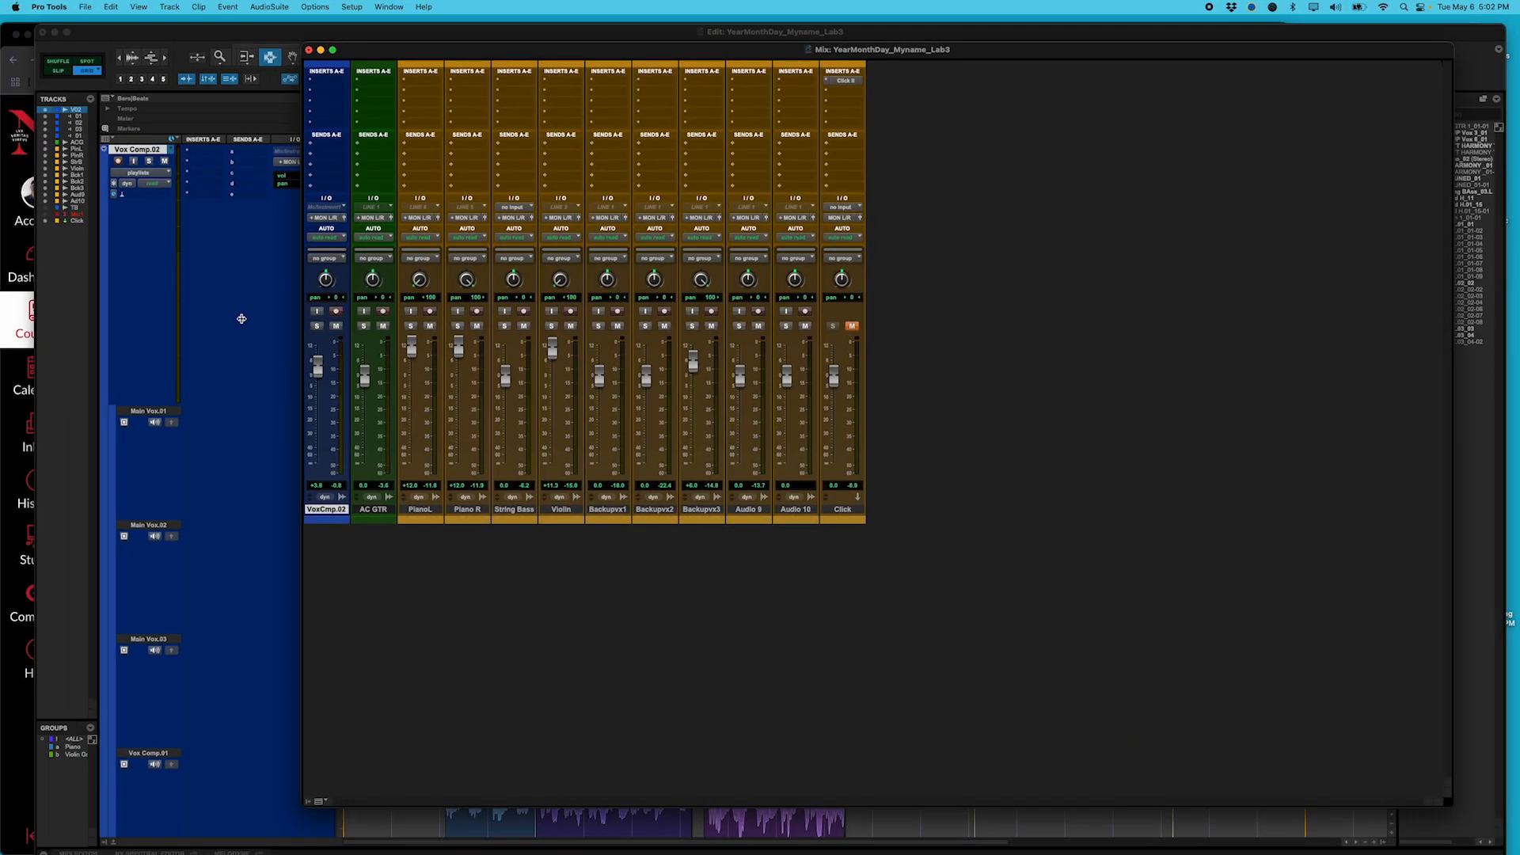
Hide Inserts A-E, Sends A-E, I/O, Track Color and Marker Controls in the Edit window, and set Vox Comp.02 to waveform view.
left_click(242, 318)
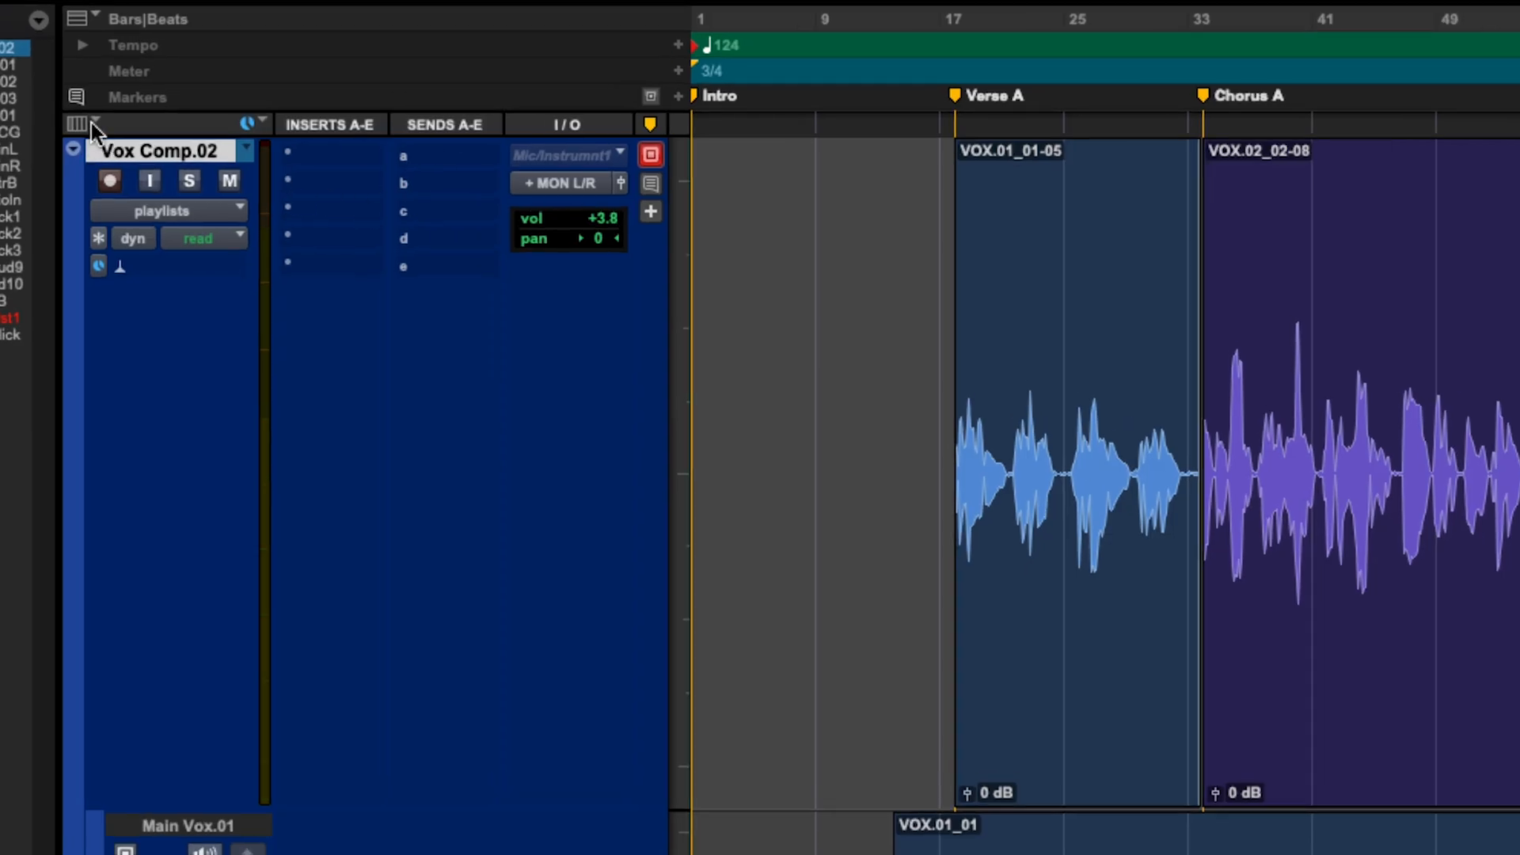
left_click(97, 121)
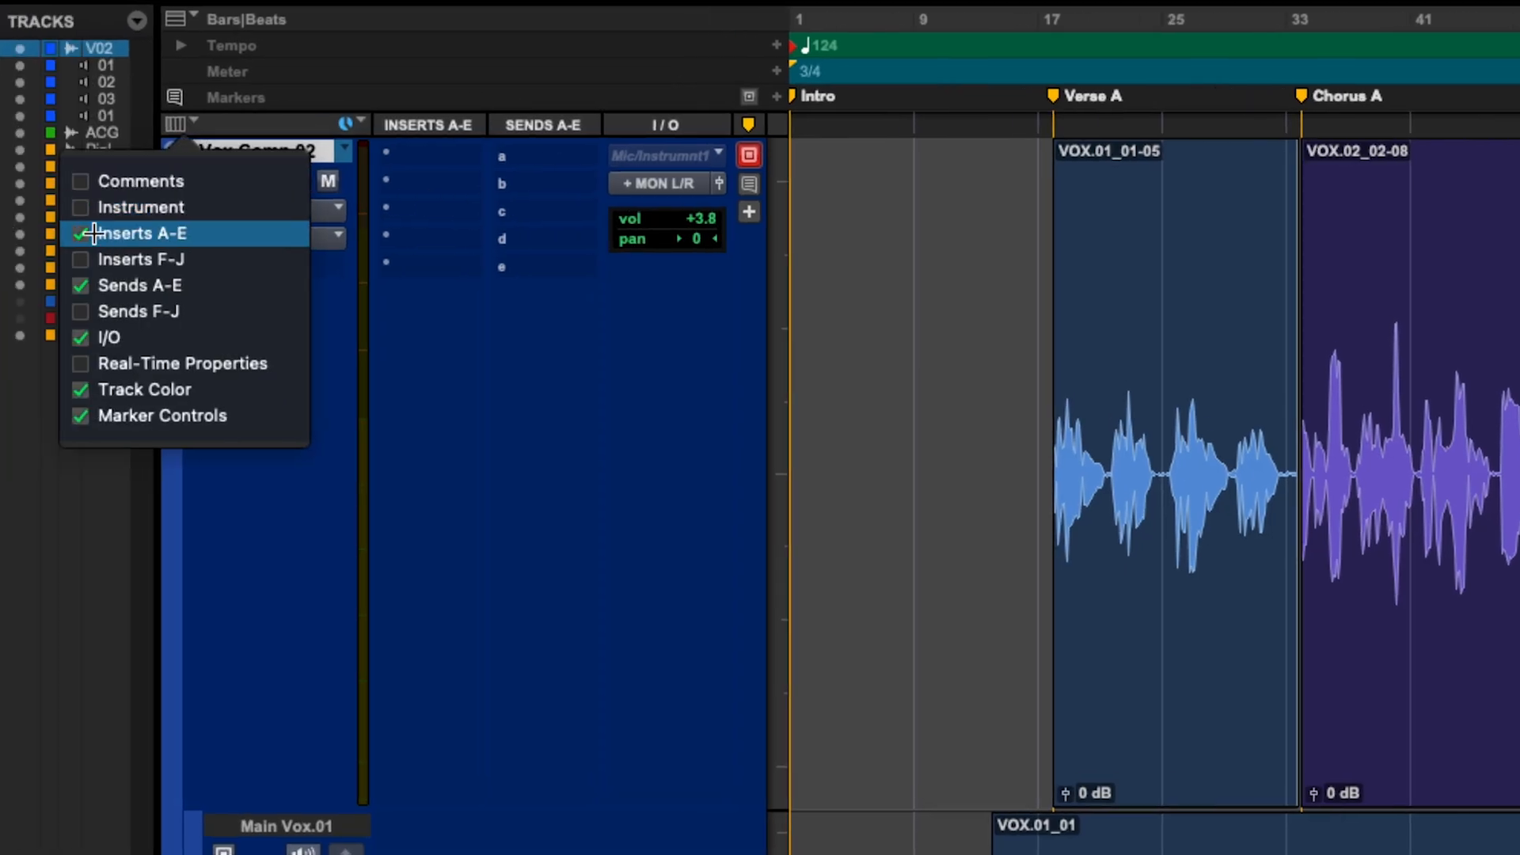
left_click(9, 232)
left_click(107, 285)
left_click(110, 337)
left_click(108, 389)
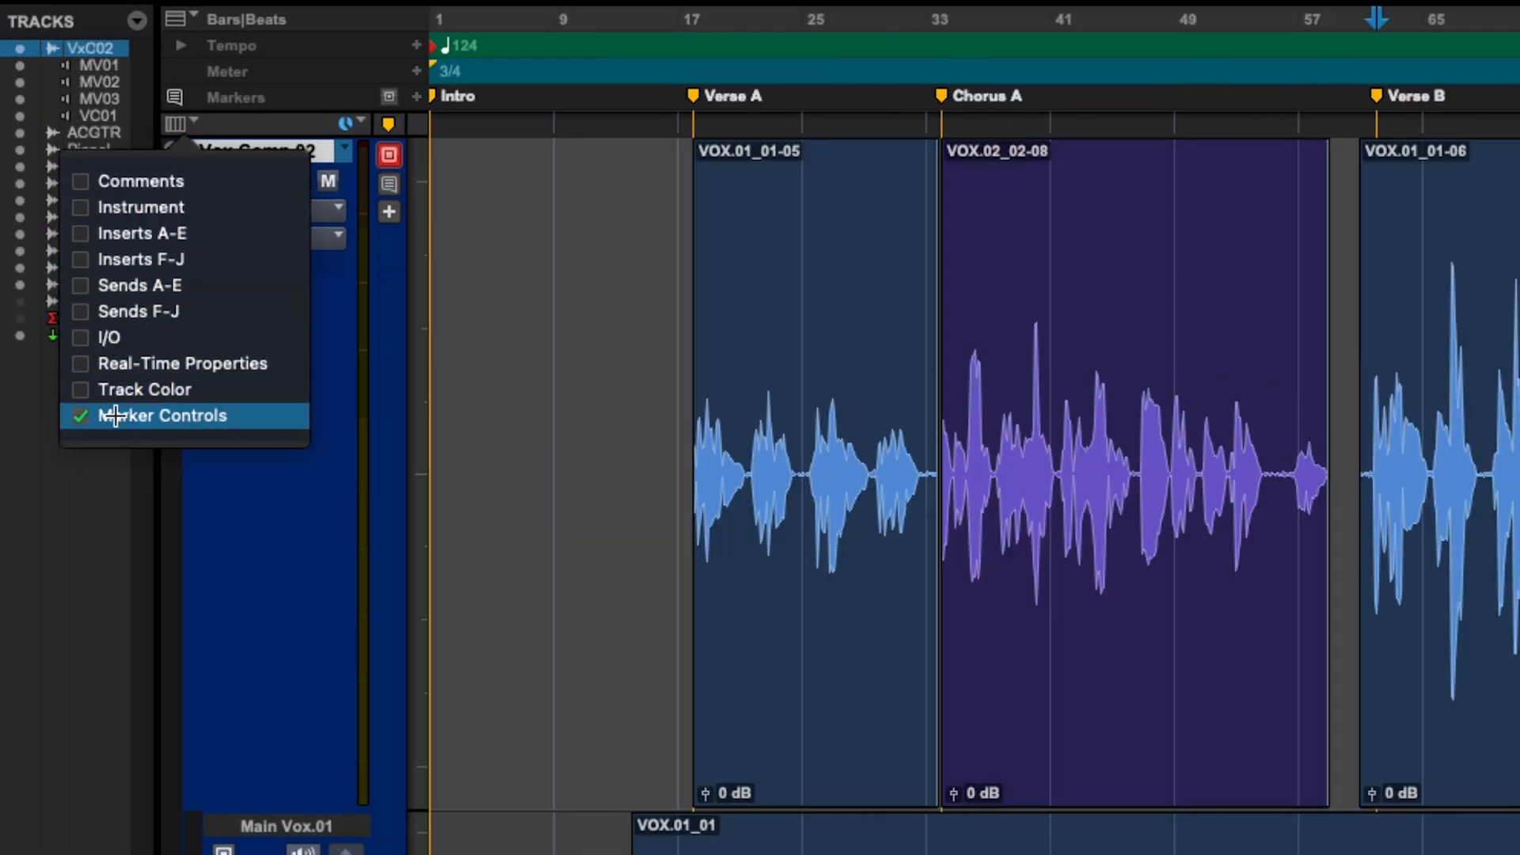
left_click(115, 416)
left_click(508, 183)
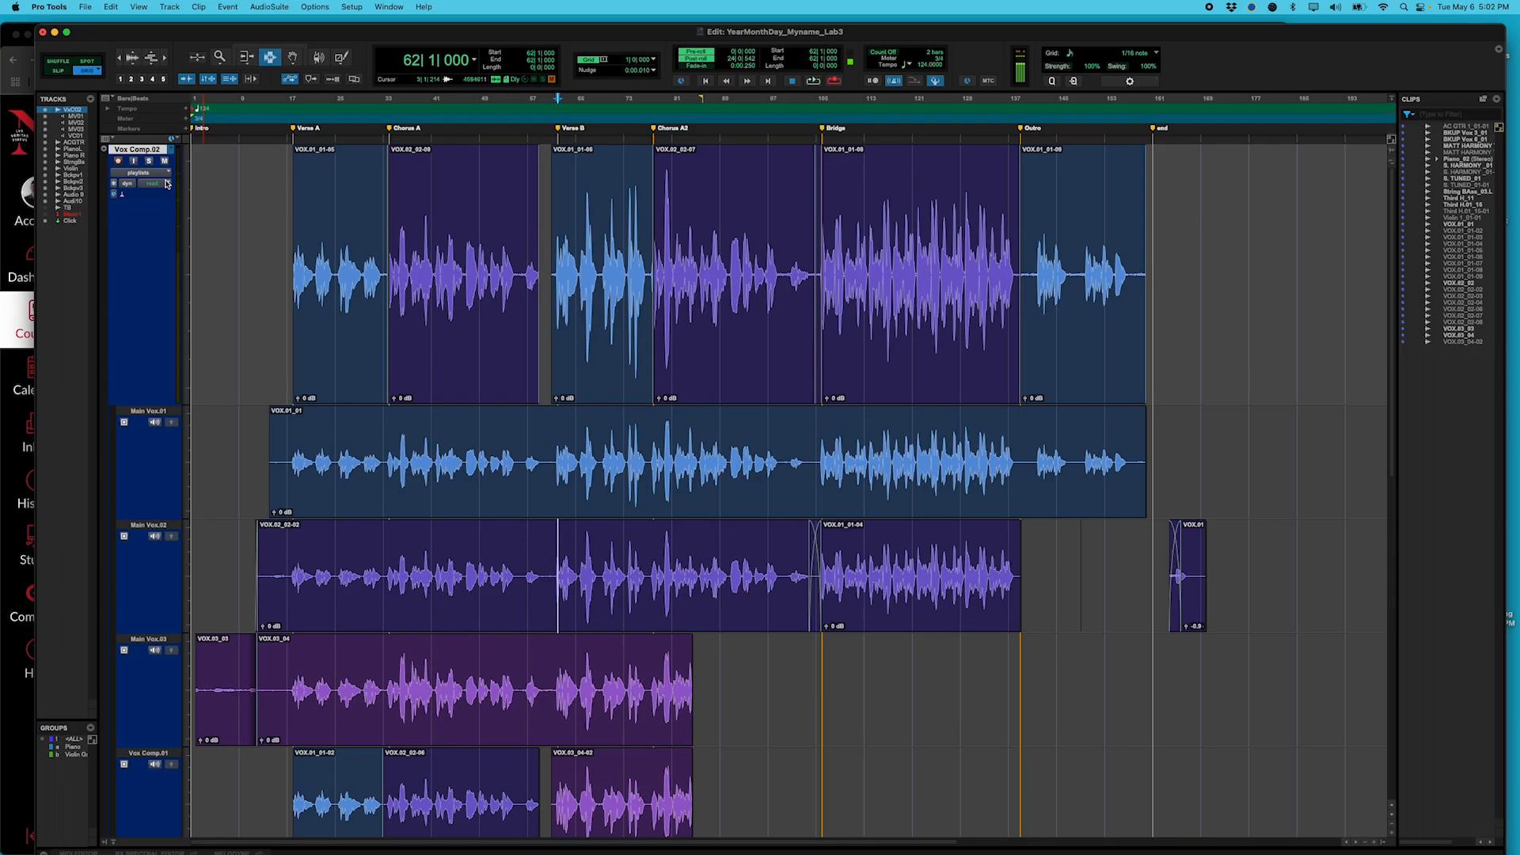
left_click(139, 172)
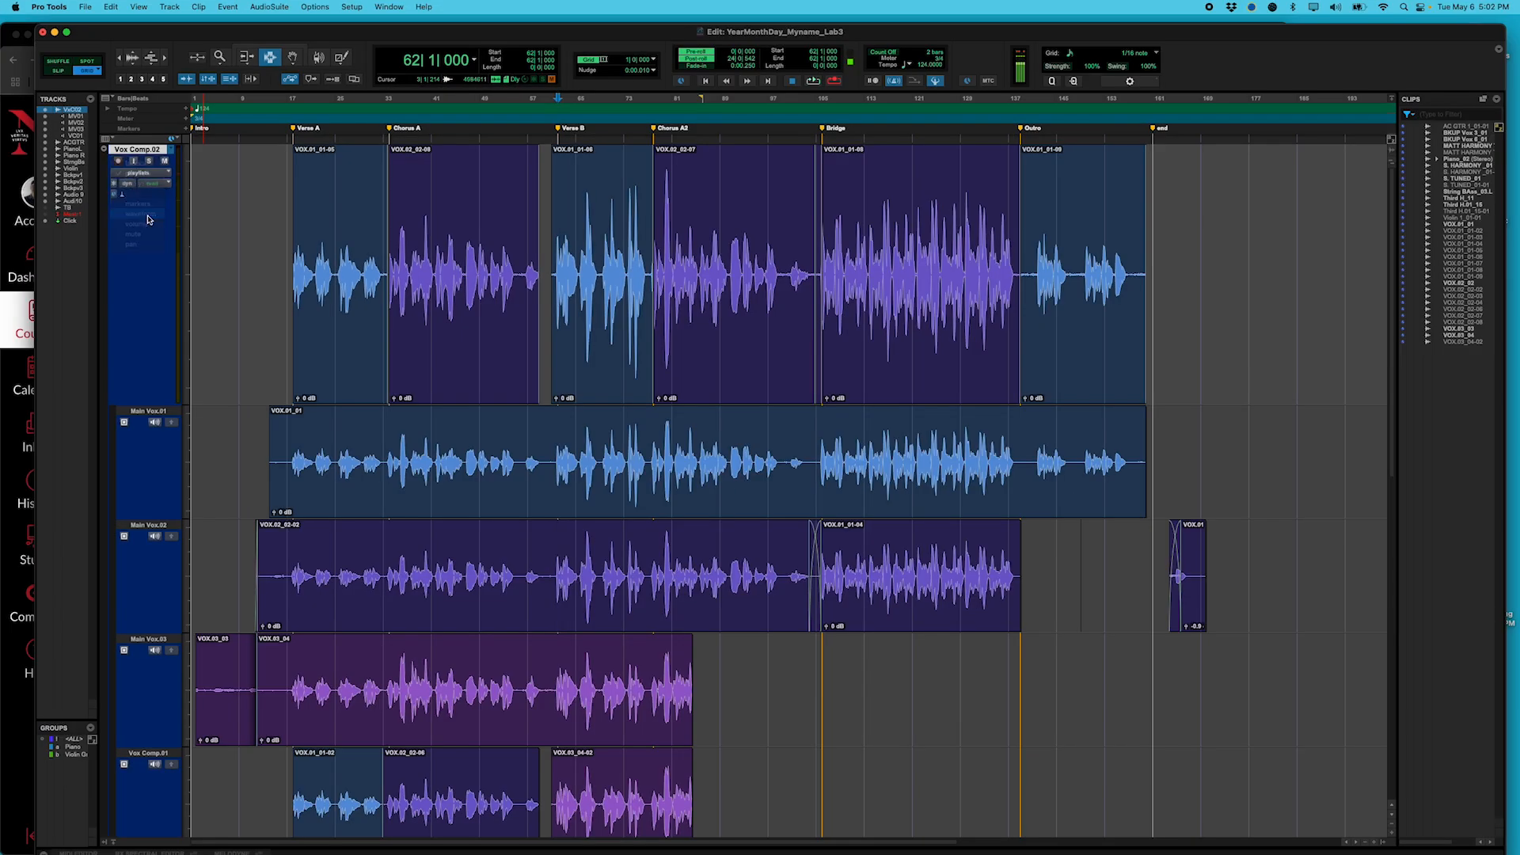
left_click(147, 212)
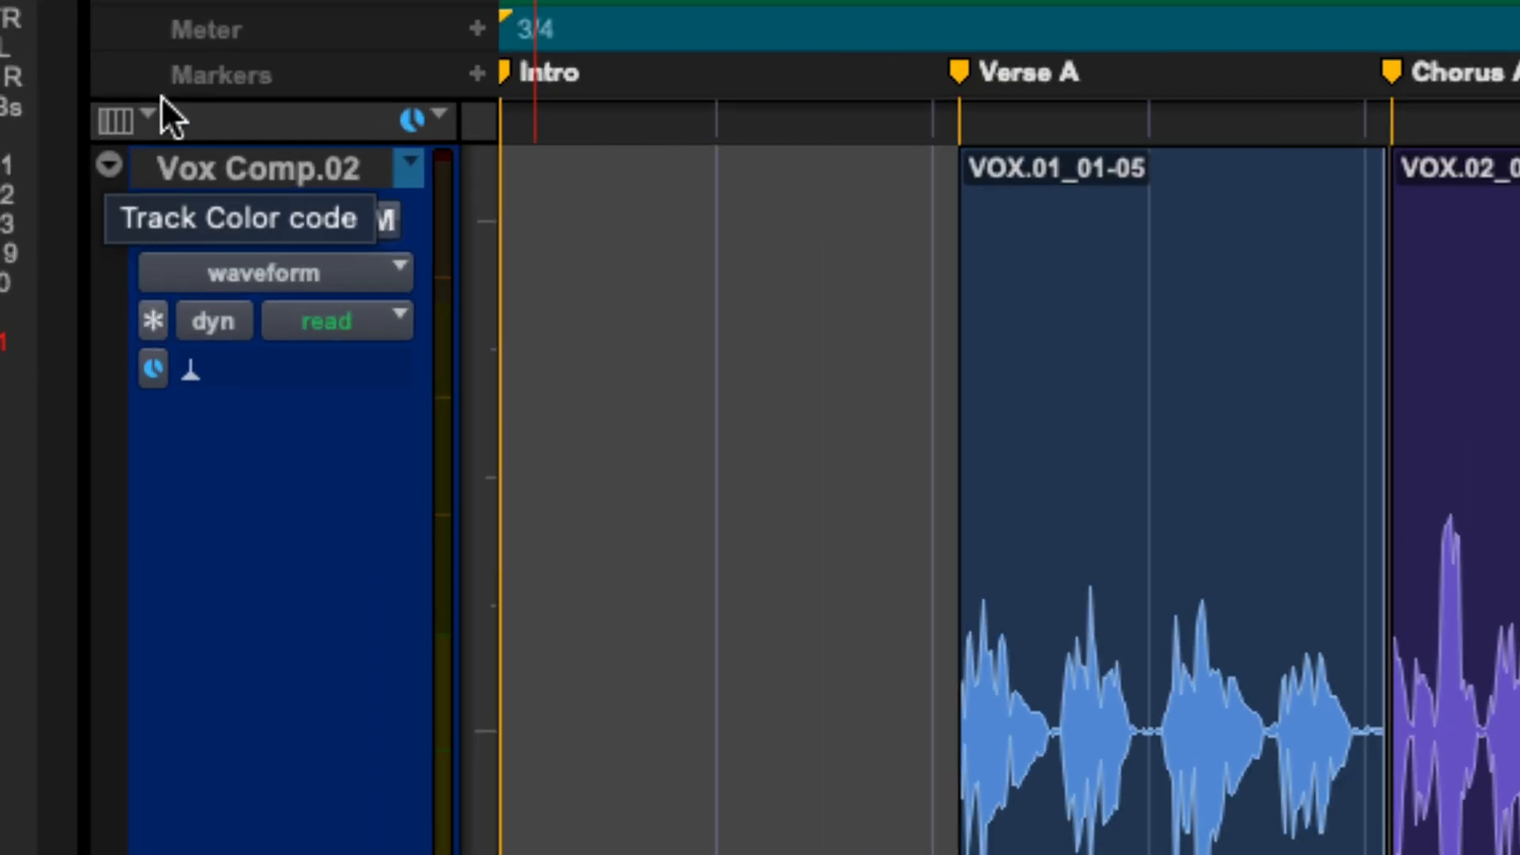
Show the Inserts A-E, Sends A-E, I/O and Track Color views in the Edit window.
left_click(141, 117)
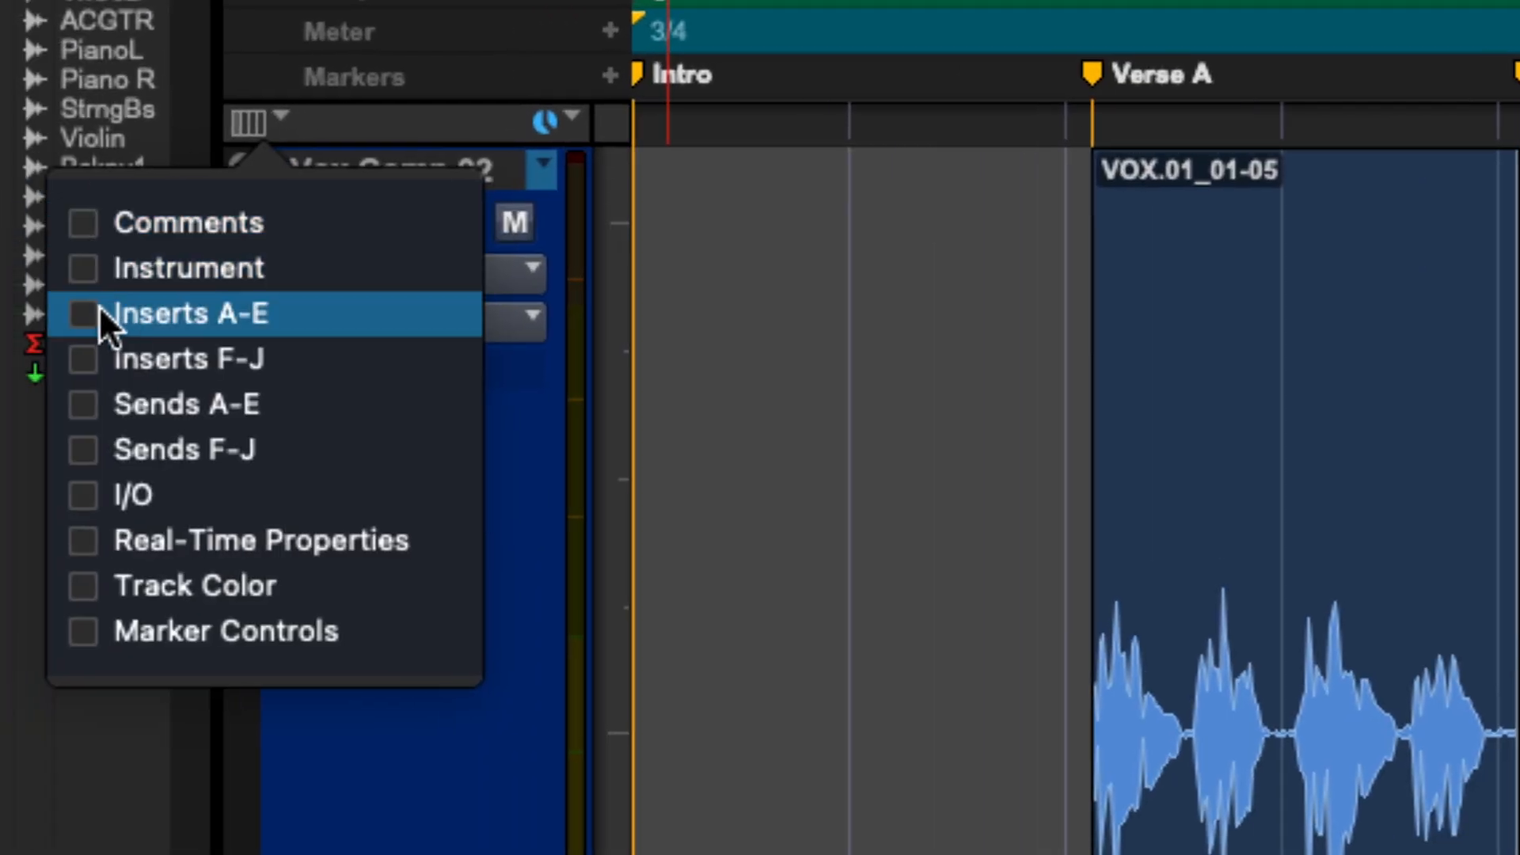
left_click(93, 315)
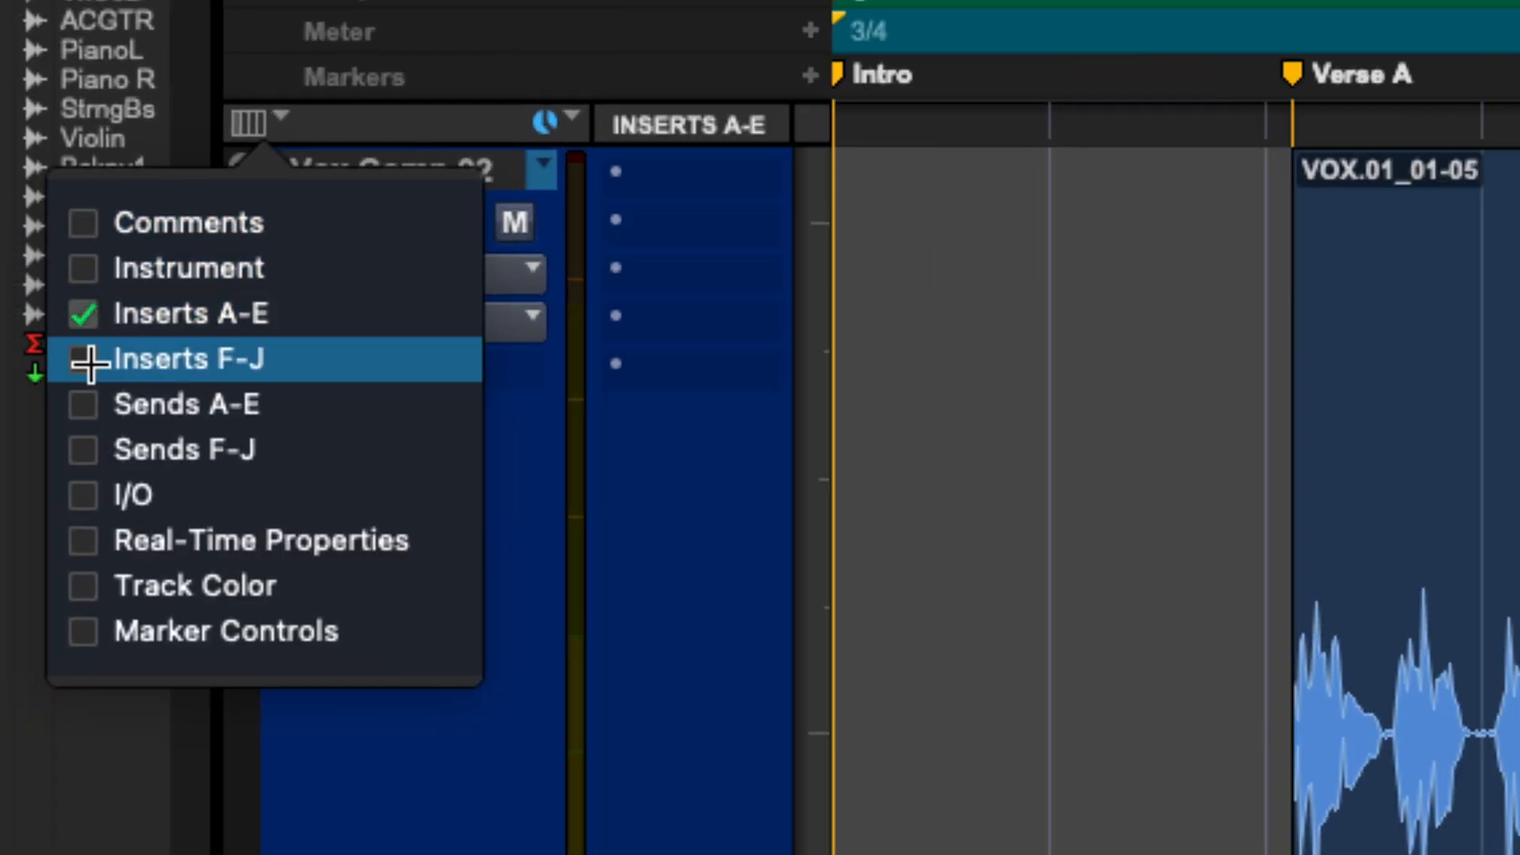
left_click(90, 408)
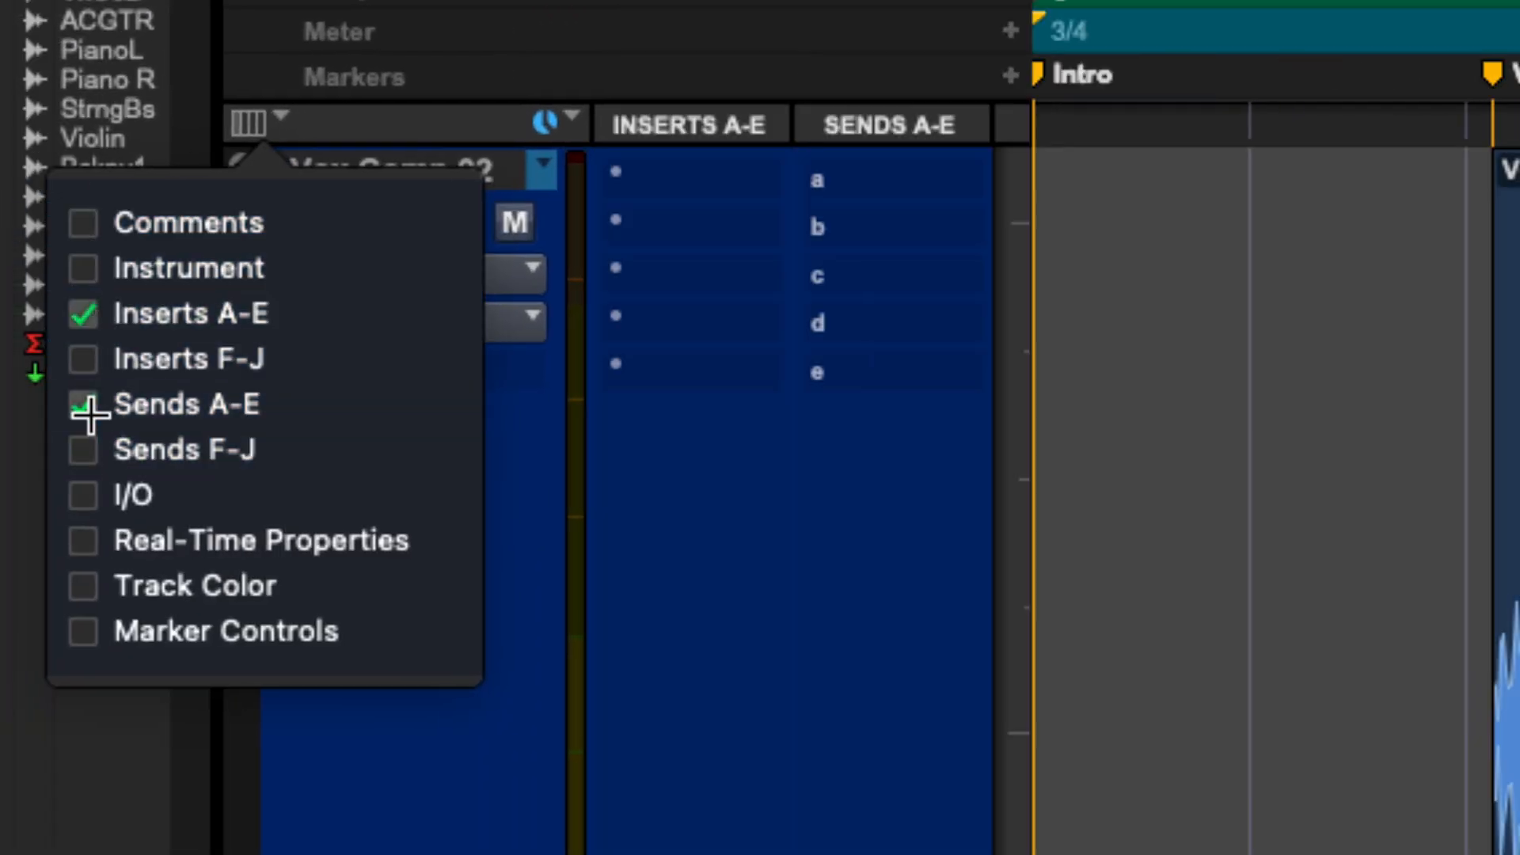
left_click(88, 496)
left_click(101, 582)
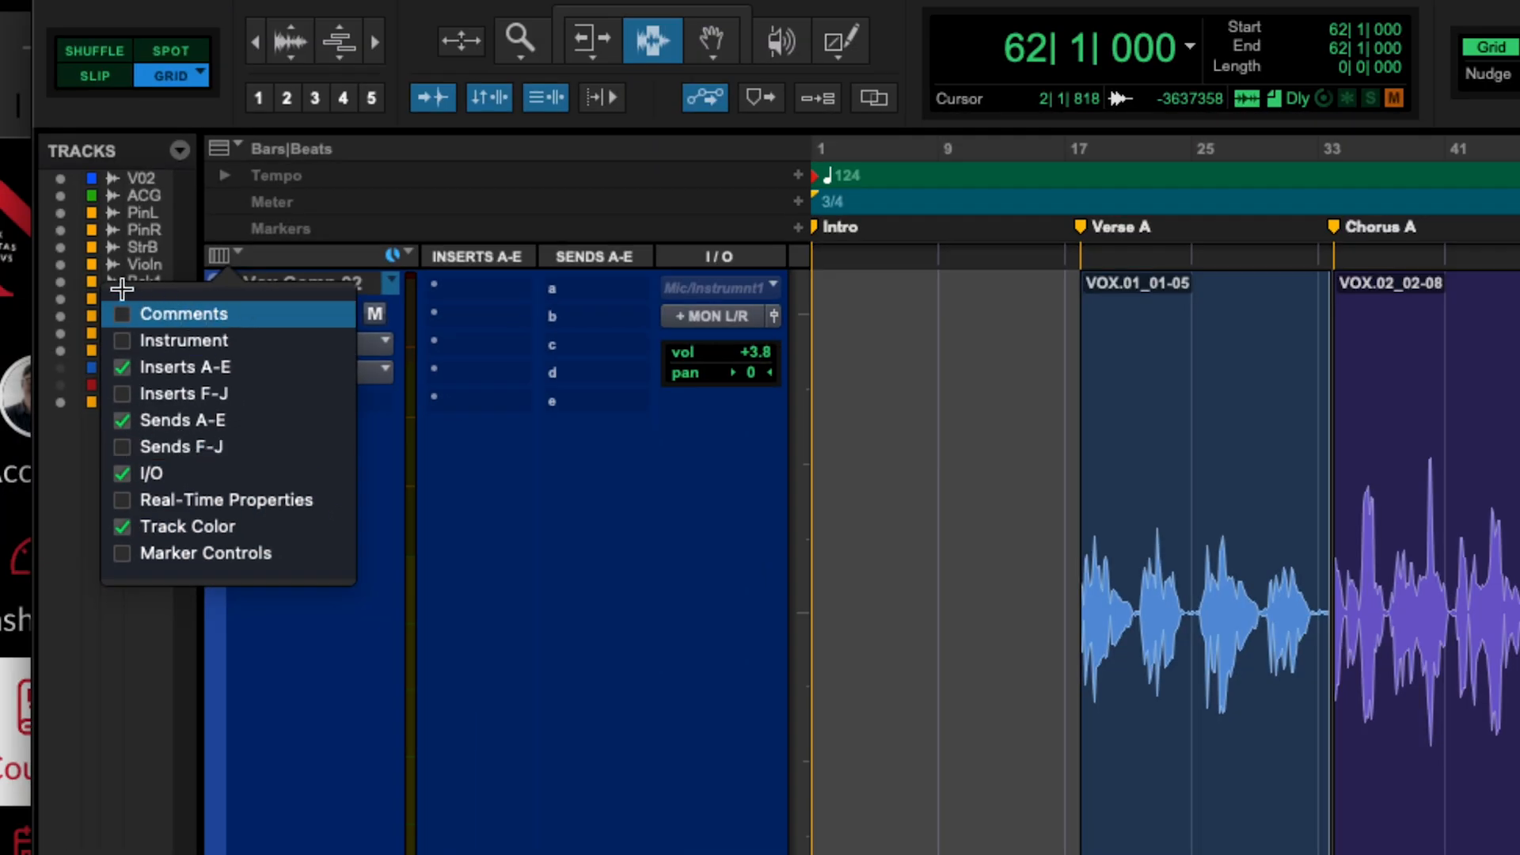
left_click(753, 488)
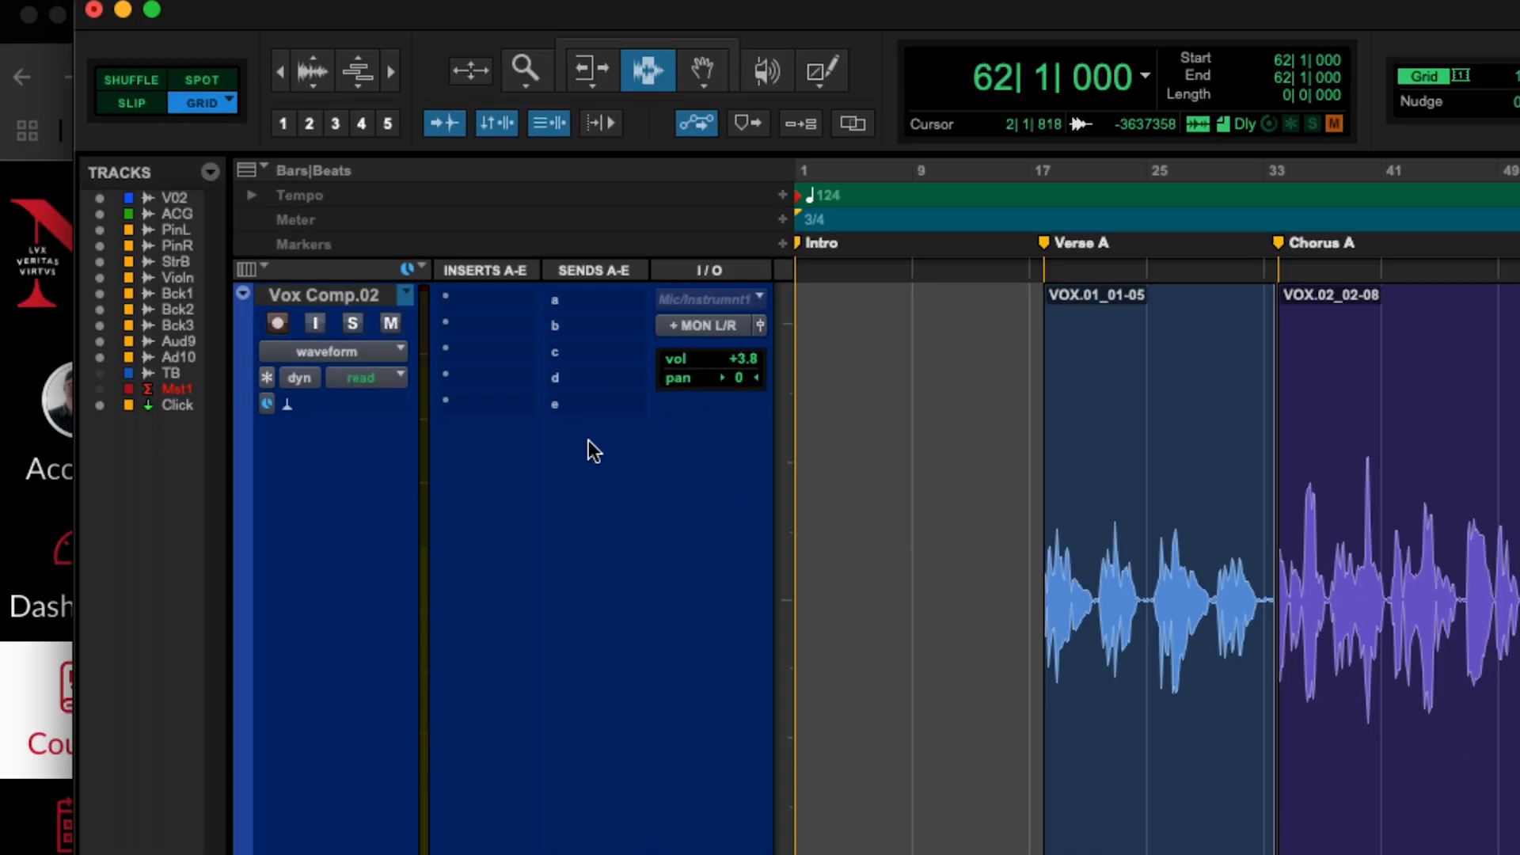
Look over the instrument tracks and check which output path the AC GTR track is routed to.
scroll(492, 469, "down", 5)
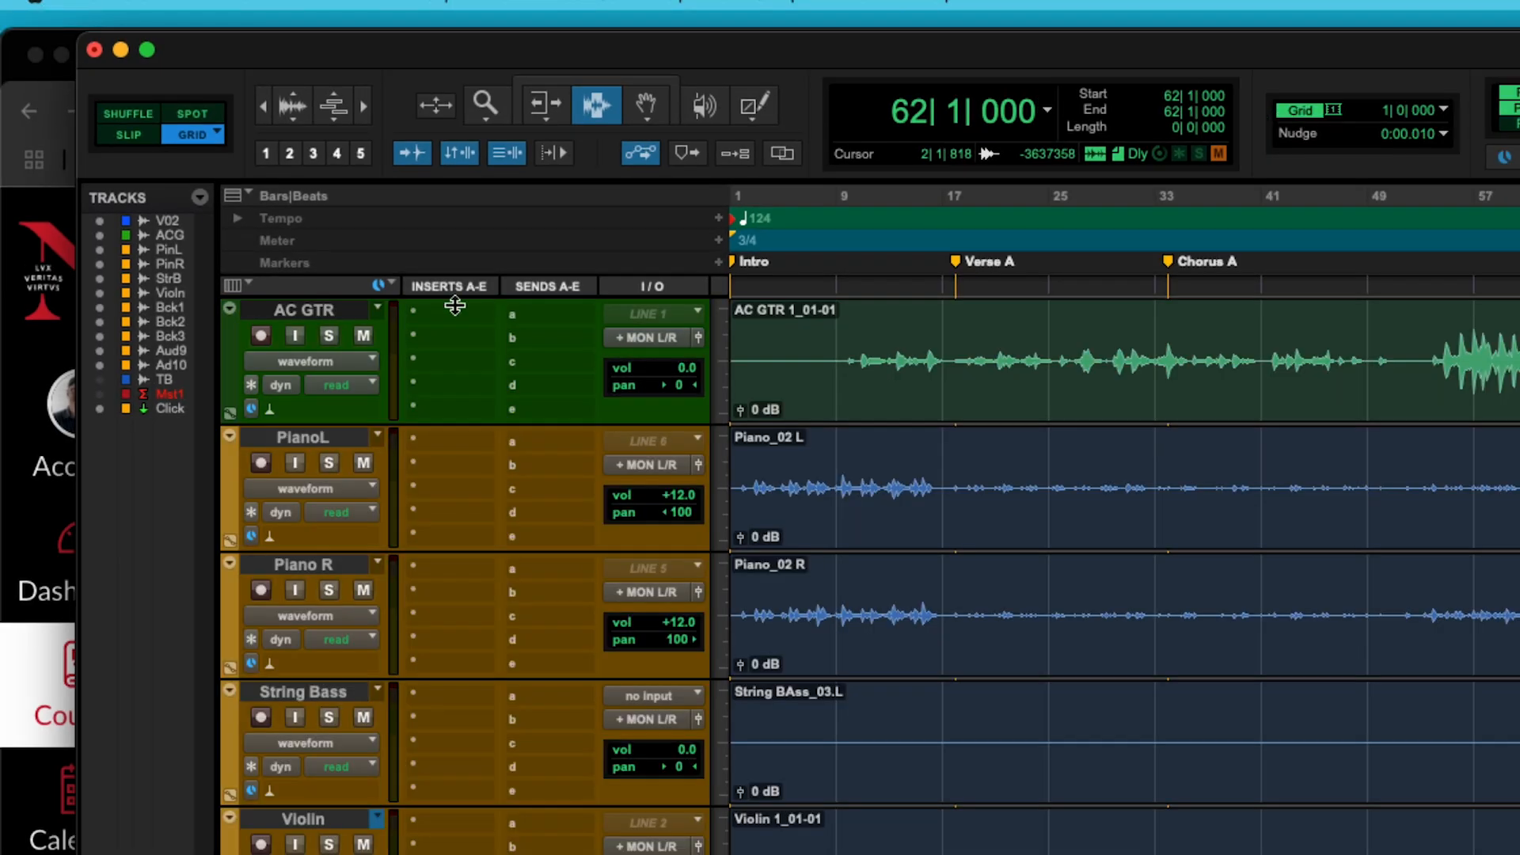
scroll(444, 313, "up", 5)
scroll(448, 315, "down", 3)
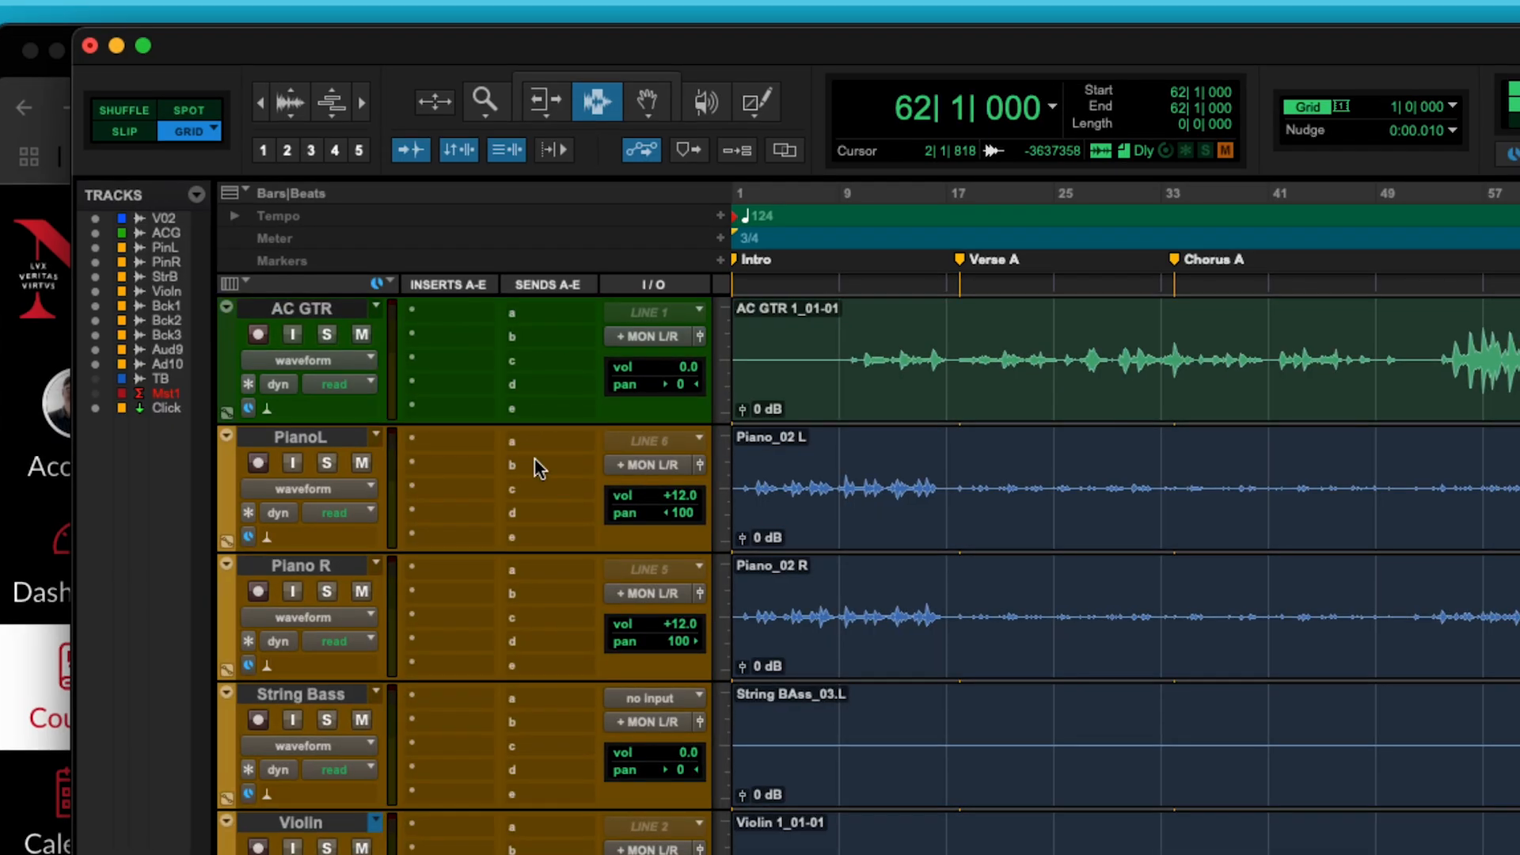
left_click(674, 337)
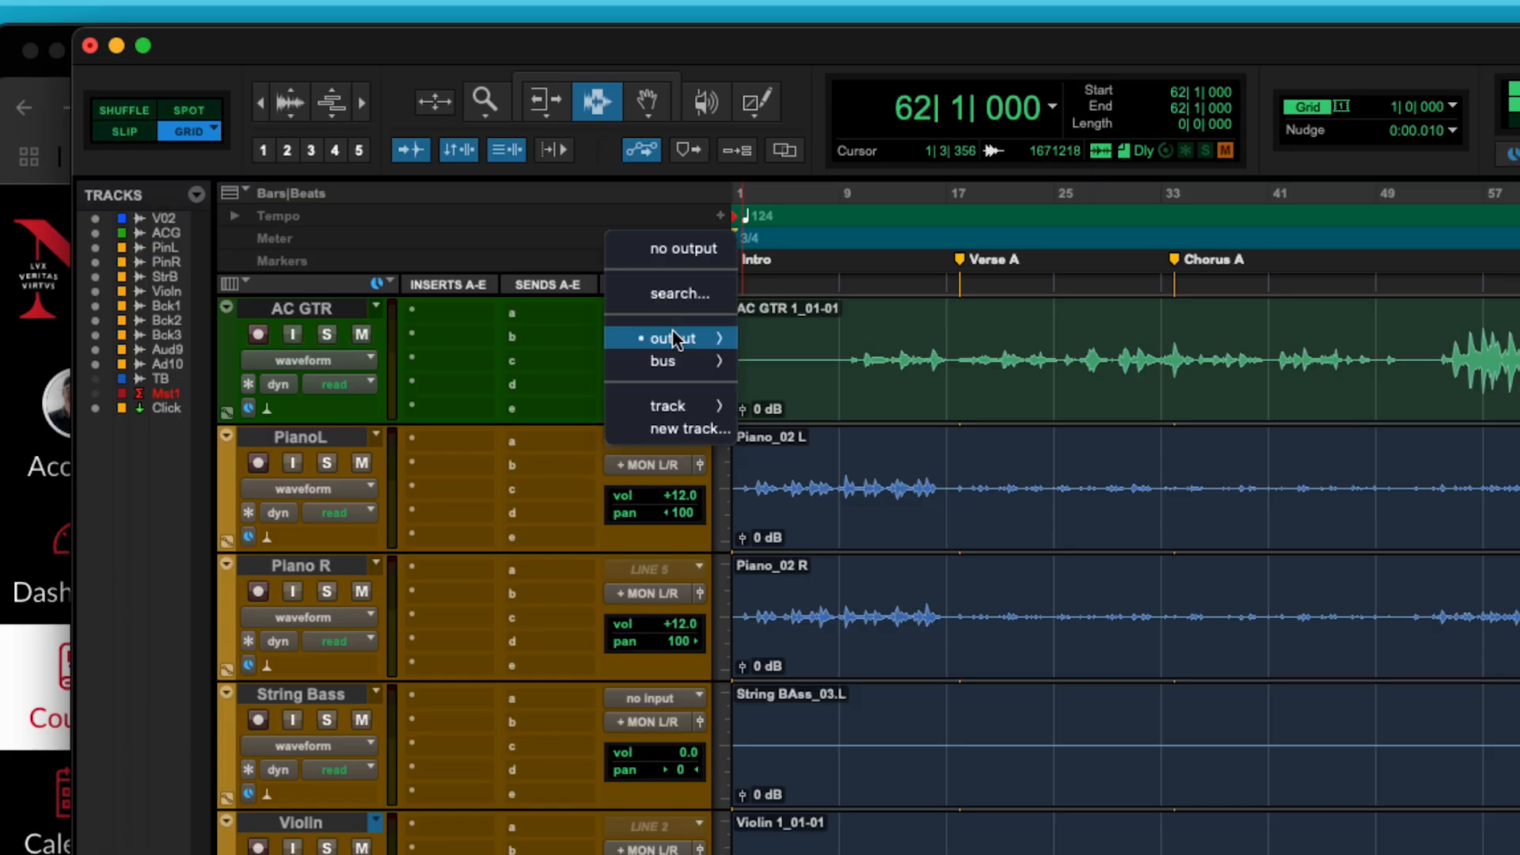
mouse_move(674, 339)
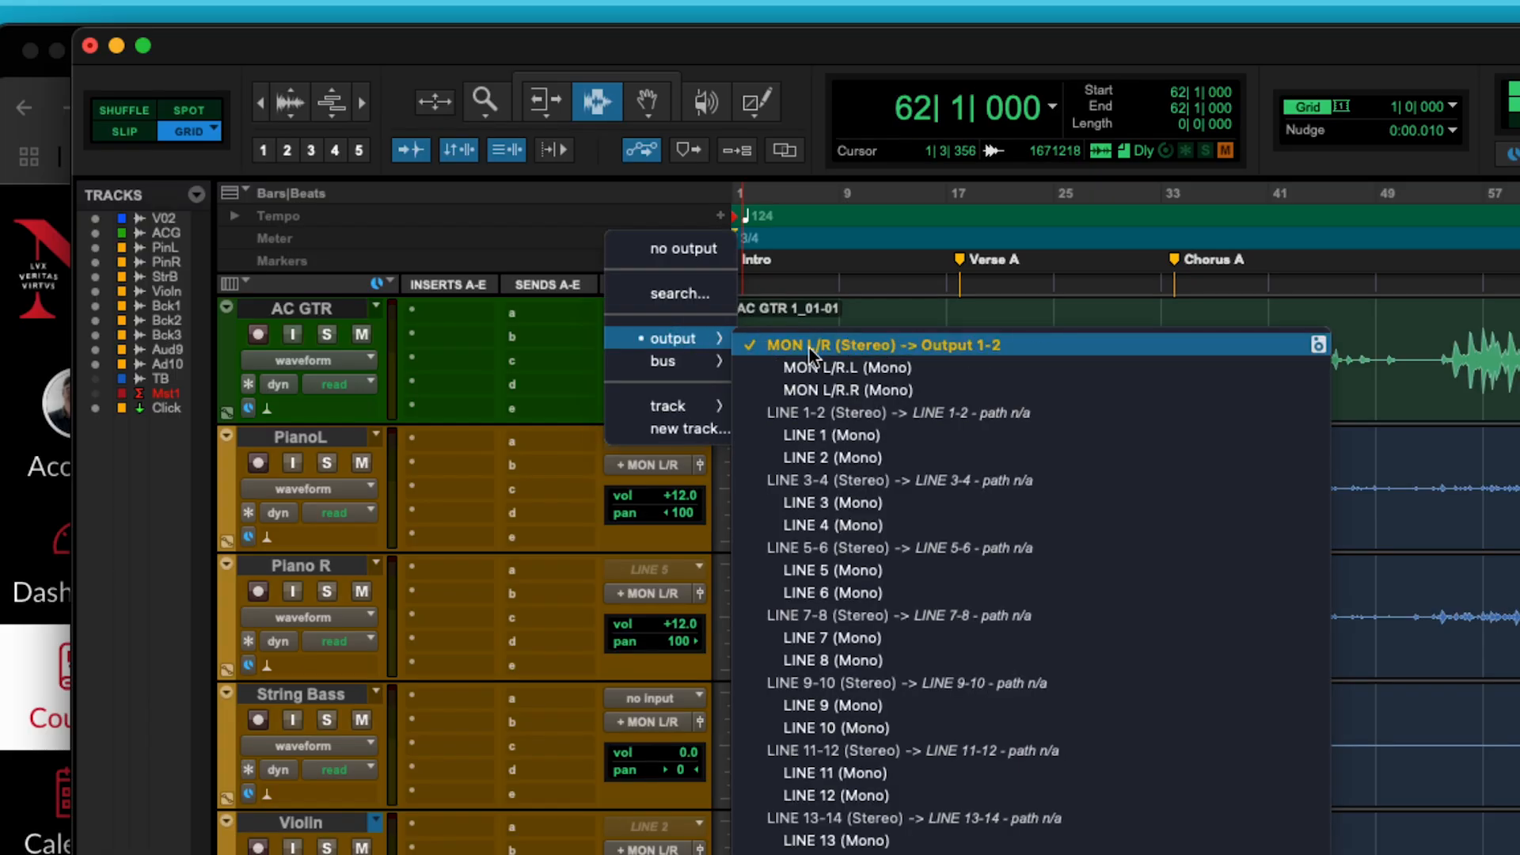
left_click(806, 58)
Switch to Chrome and review the lab instructions on bouncing the song and on zipping and sharing the session.
key("super+Tab")
scroll(328, 329, "down", 10)
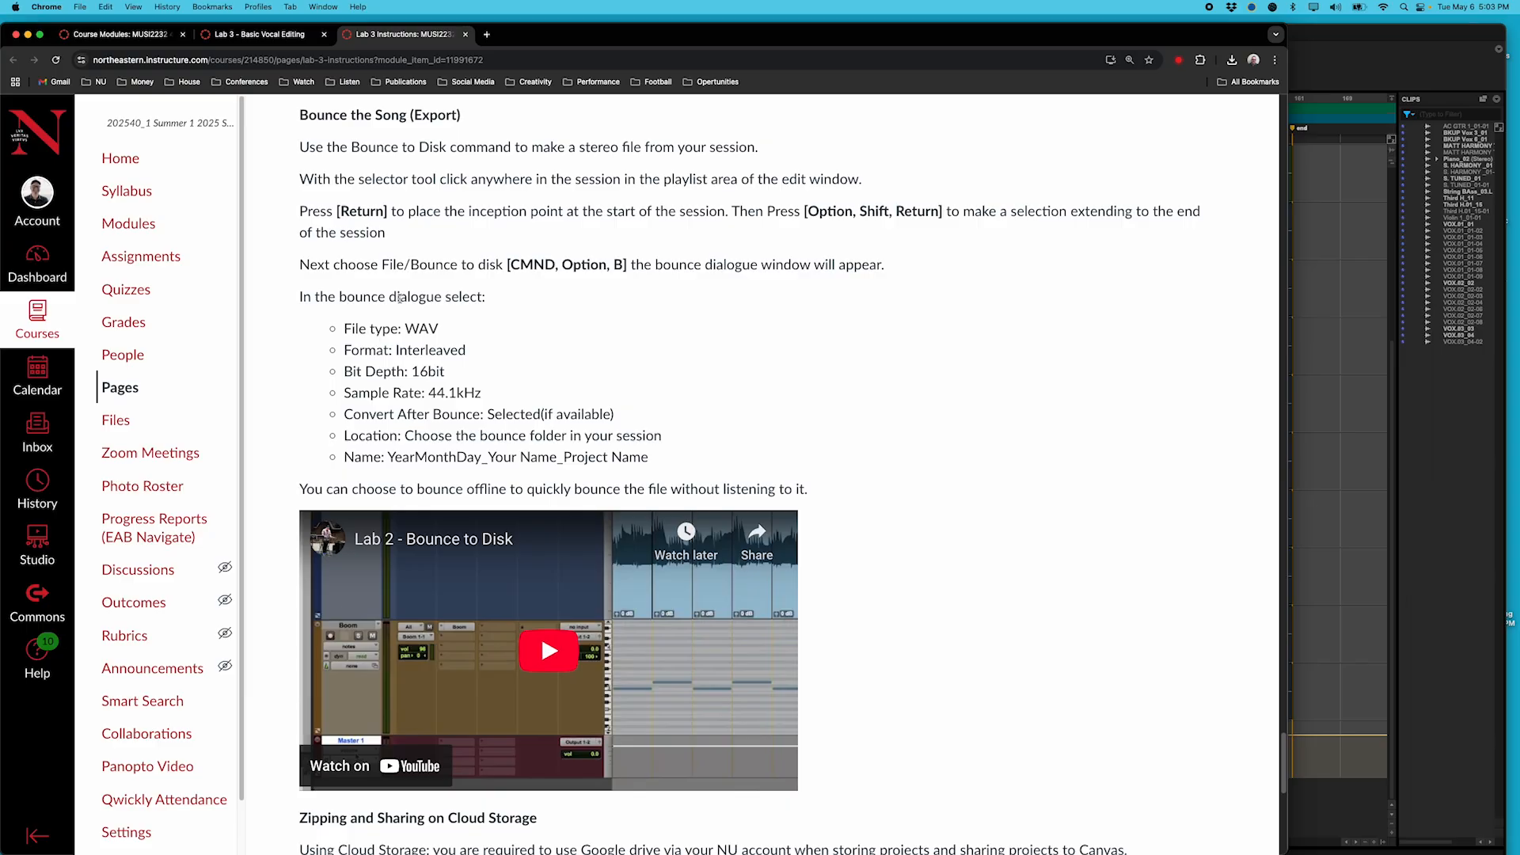
scroll(400, 297, "down", 8)
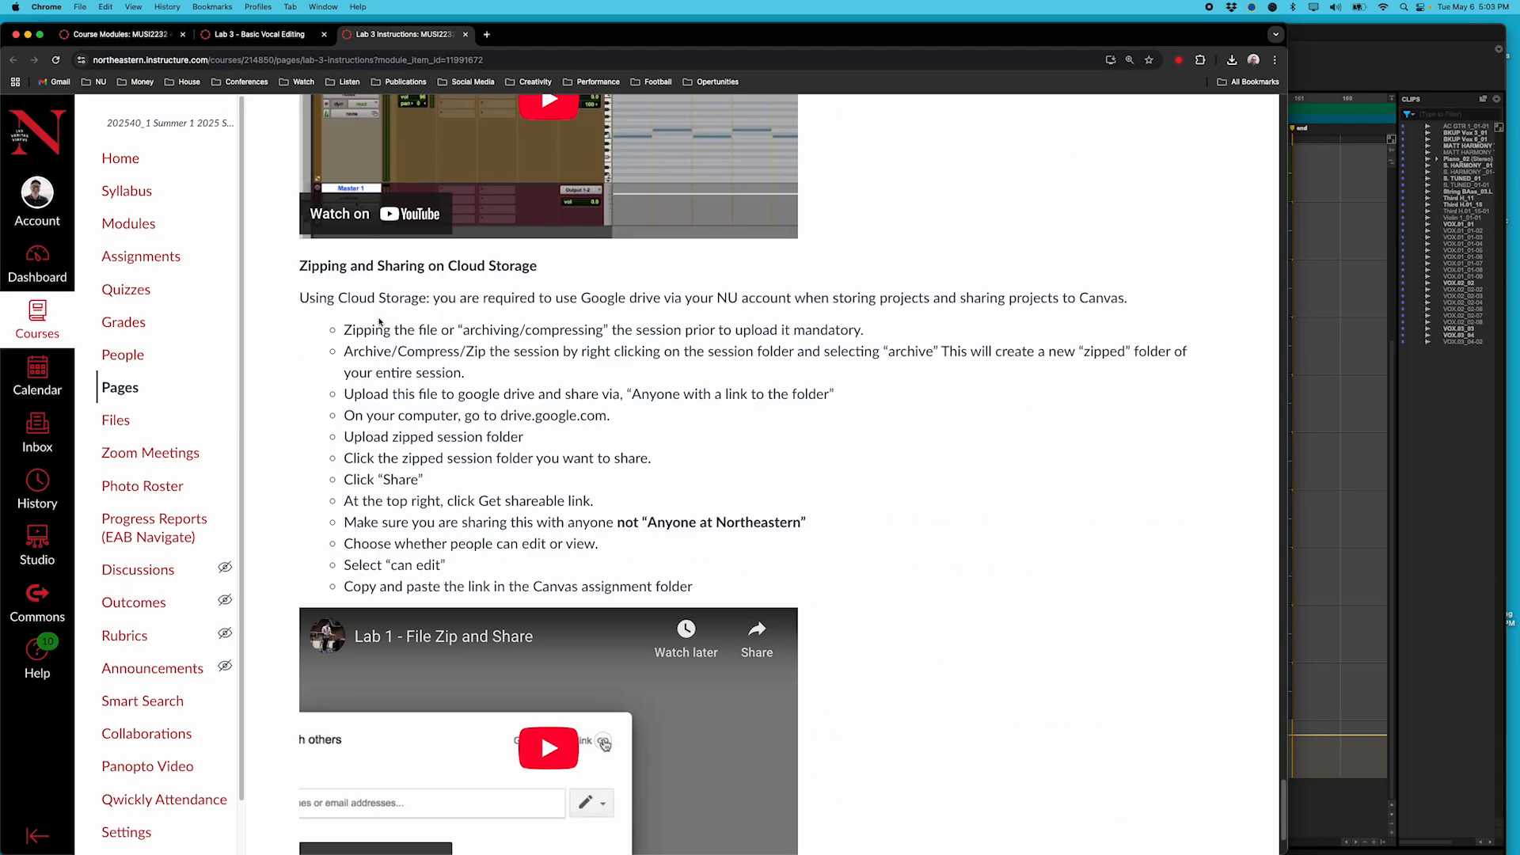
scroll(380, 321, "up", 10)
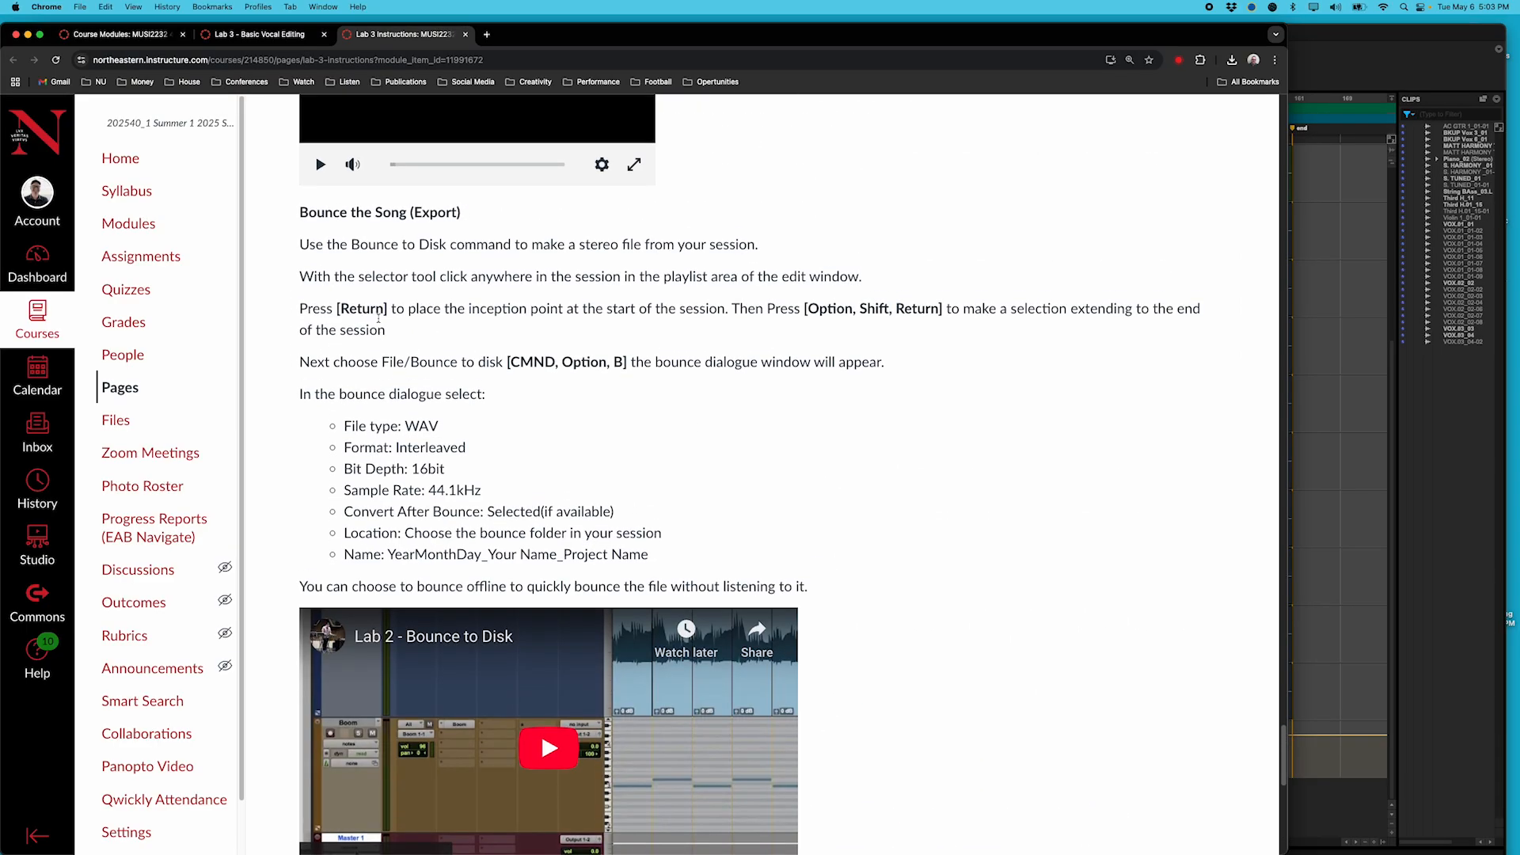
scroll(380, 321, "up", 5)
scroll(378, 319, "down", 5)
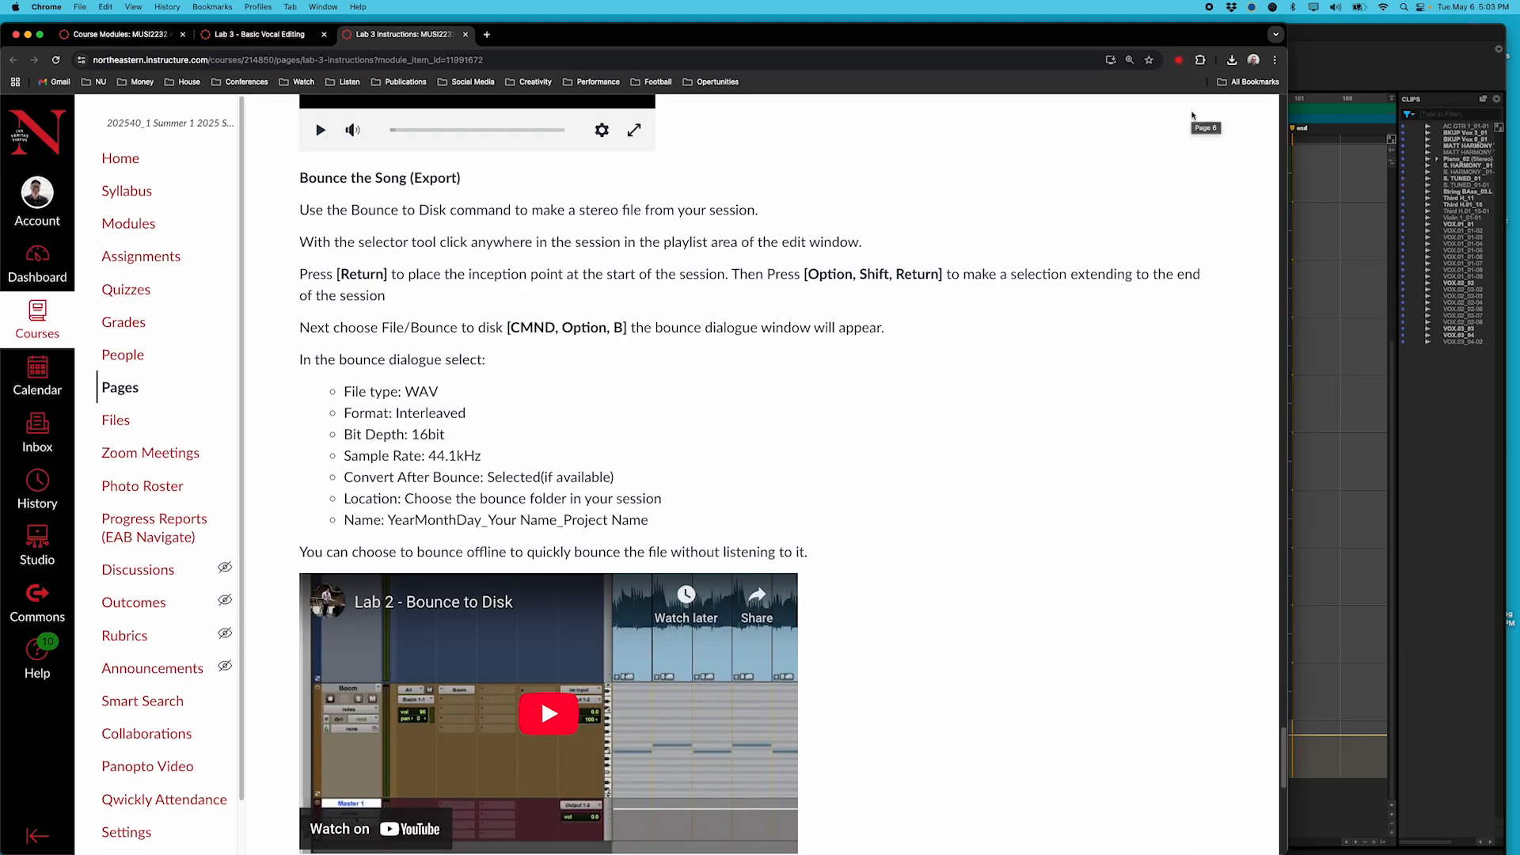
Open the Lab3 session folder on the desktop, check its Audio Files and Bounced Files subfolders, and return to the instructions.
mouse_move(1518, 1)
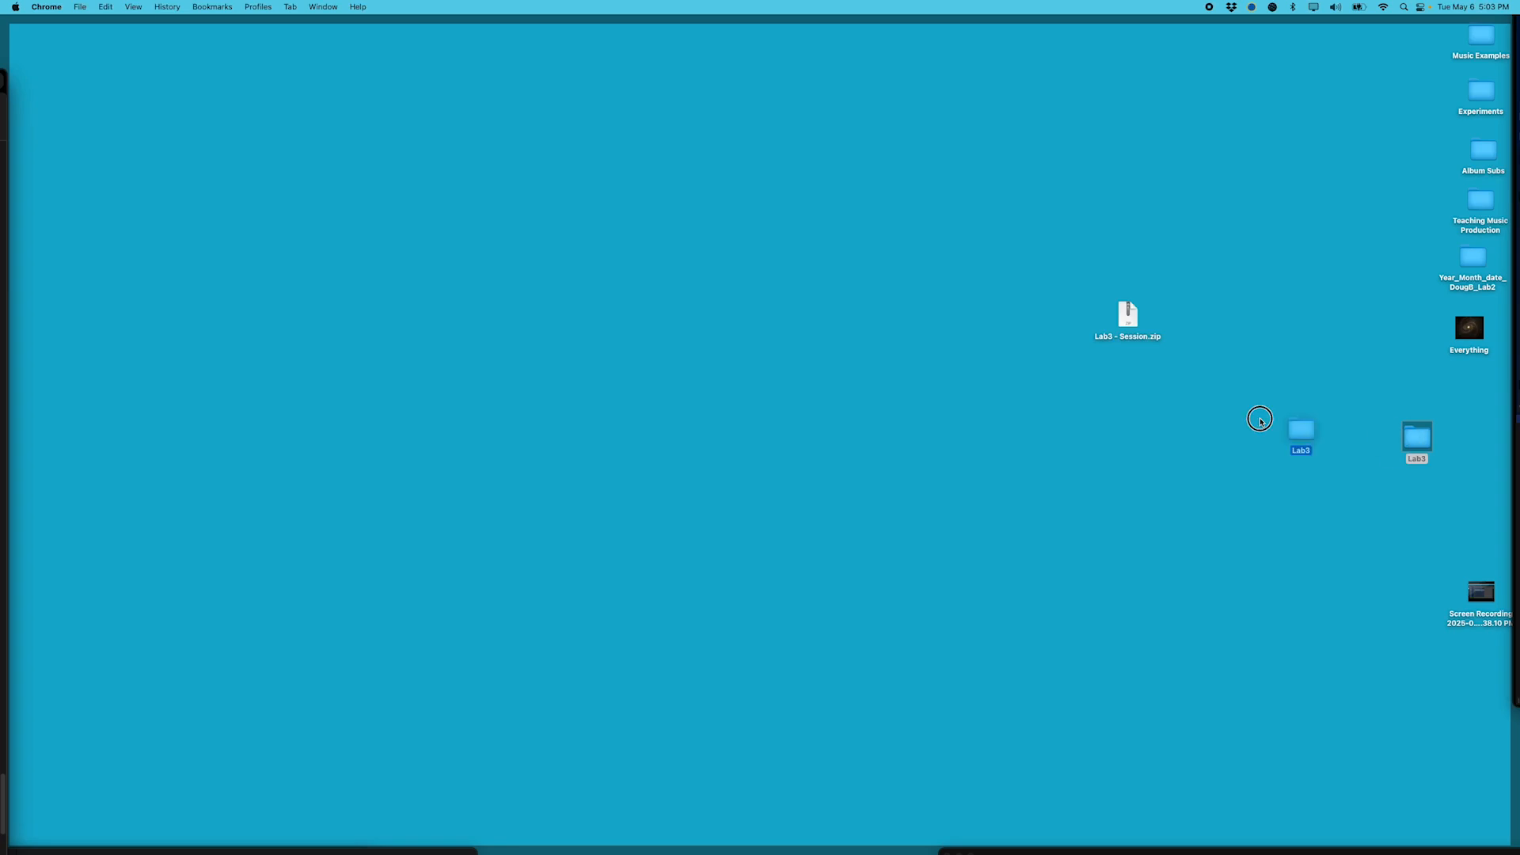
left_click_drag(1386, 436, 721, 332)
double_click(721, 333)
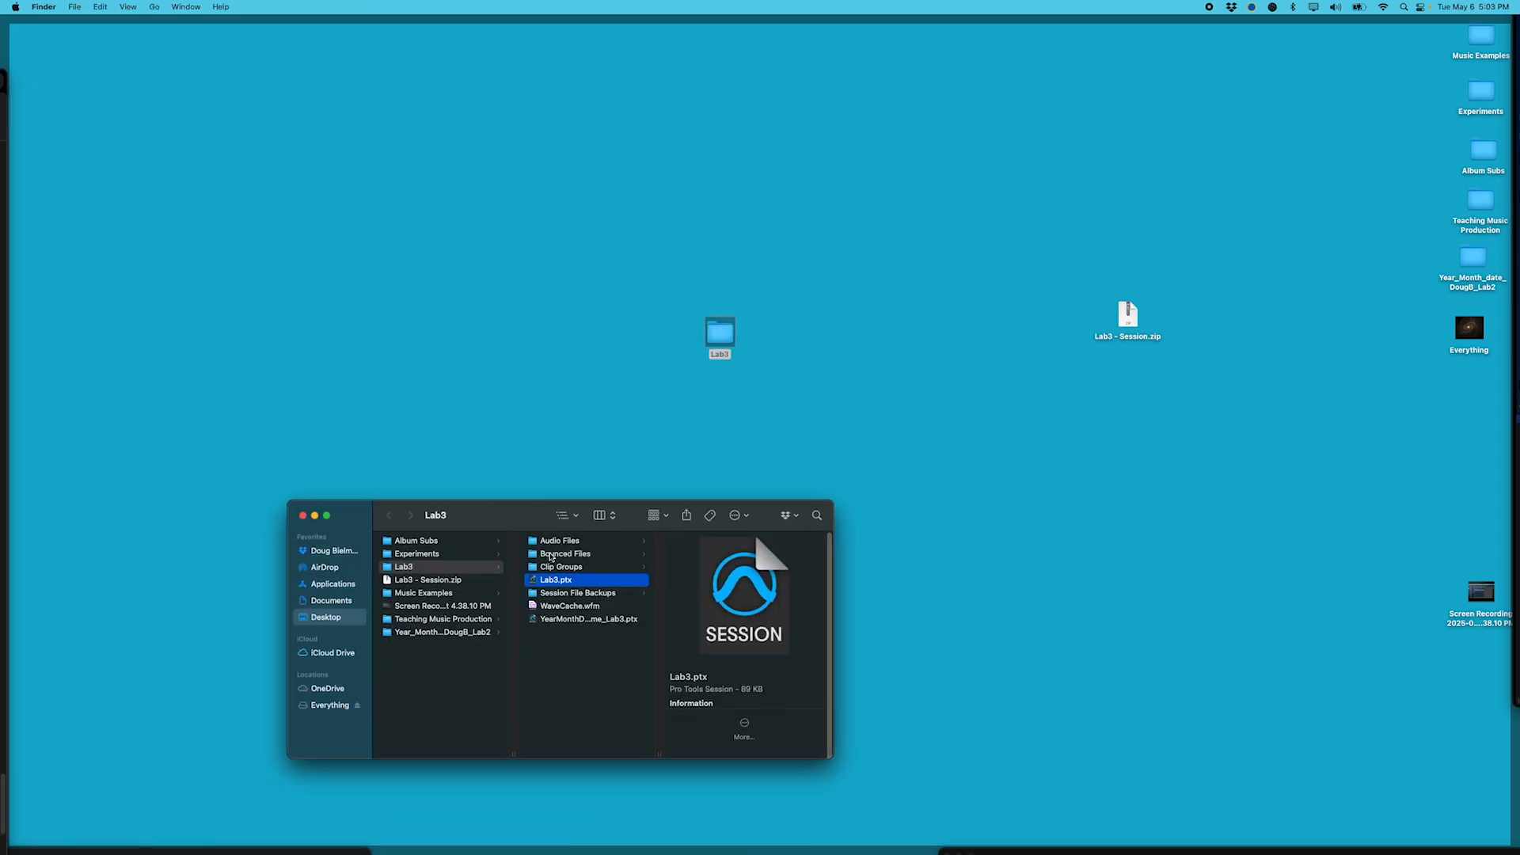
left_click(577, 543)
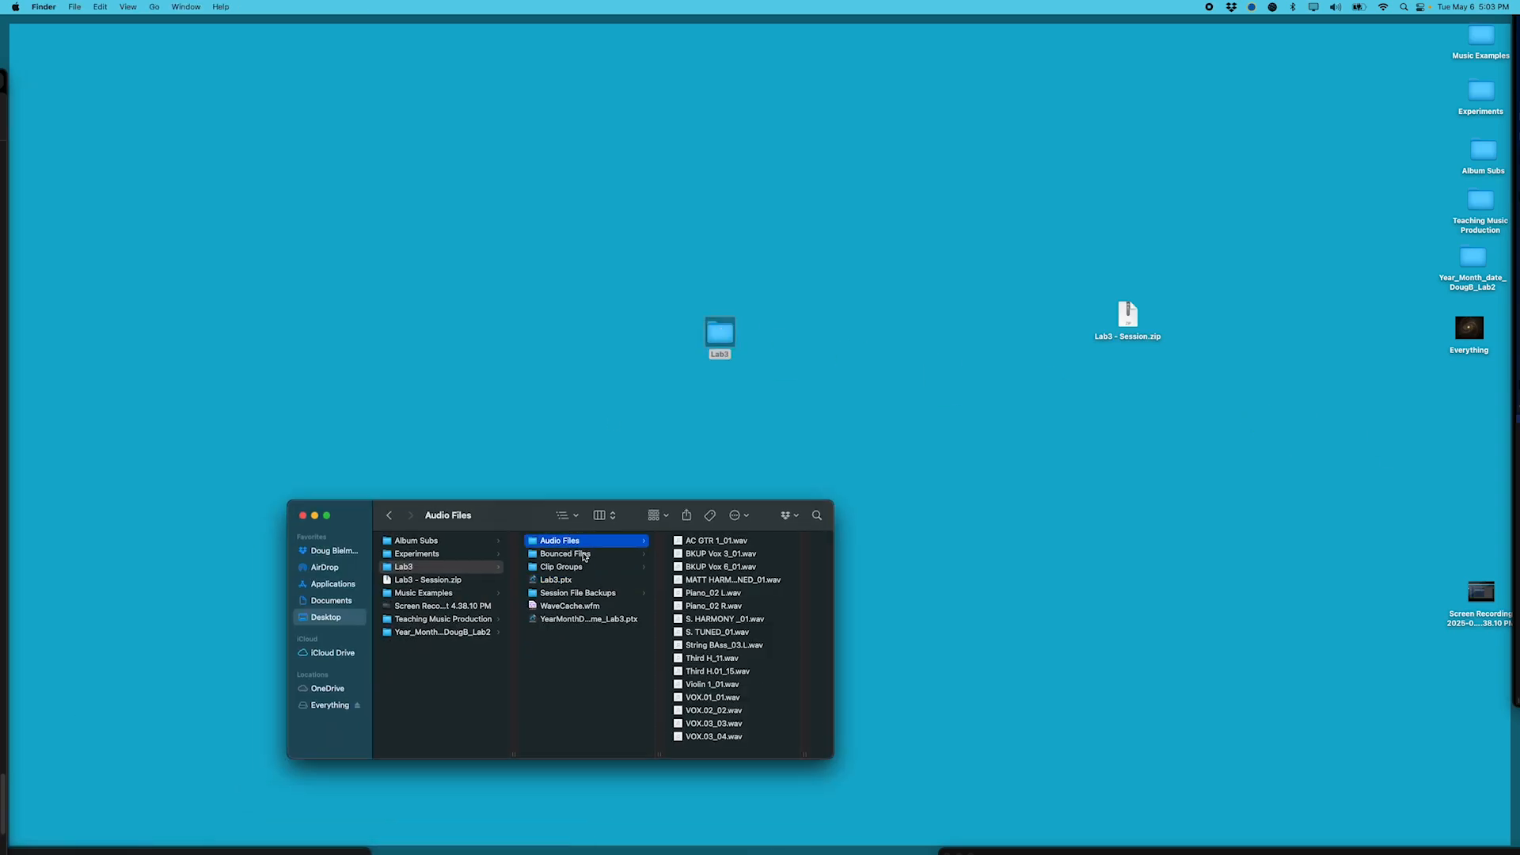
left_click(582, 555)
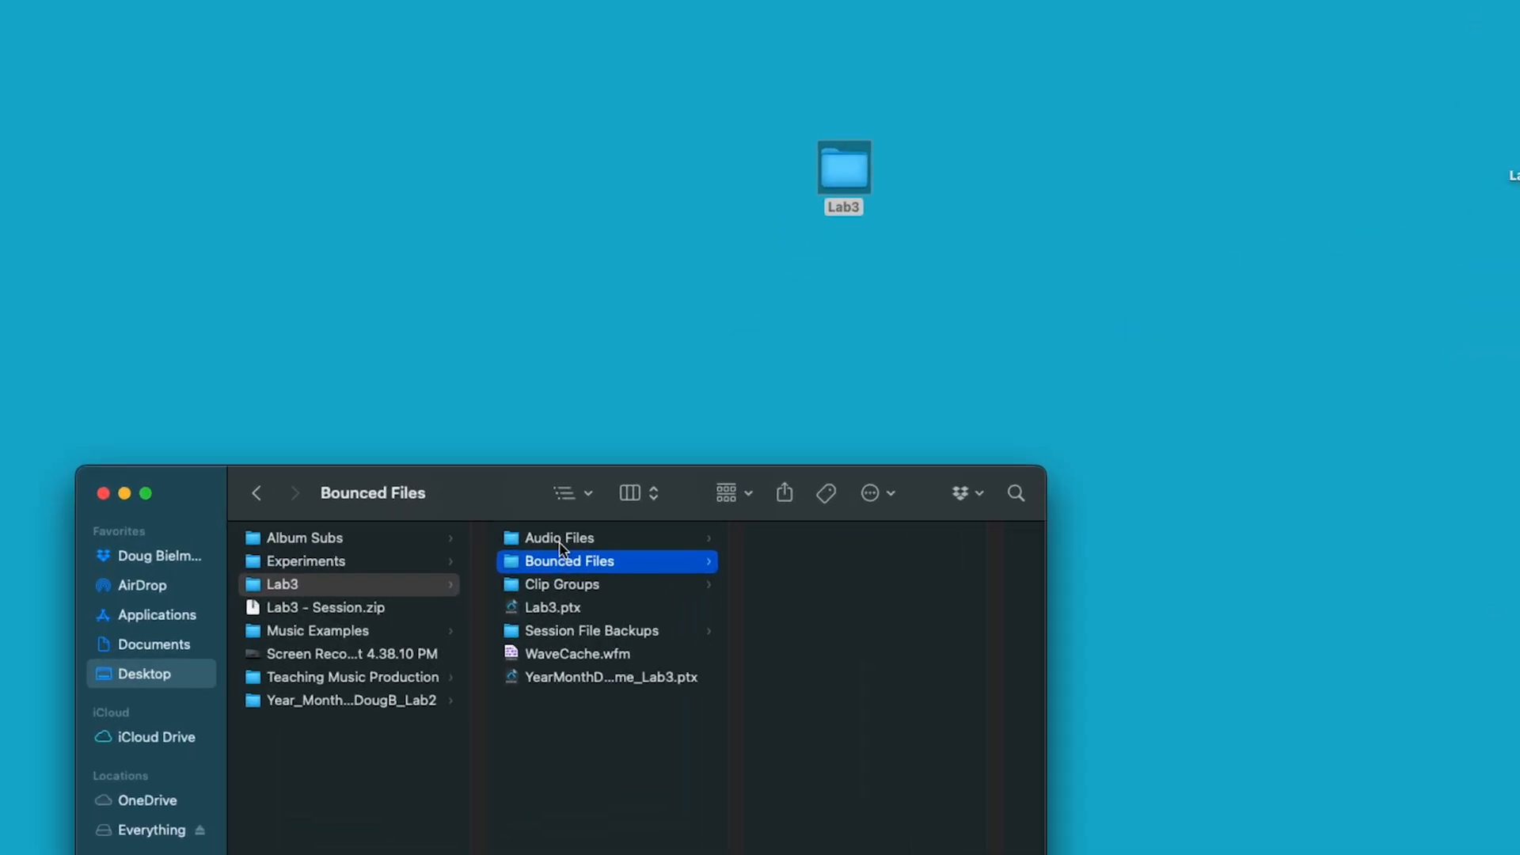
left_click(275, 514)
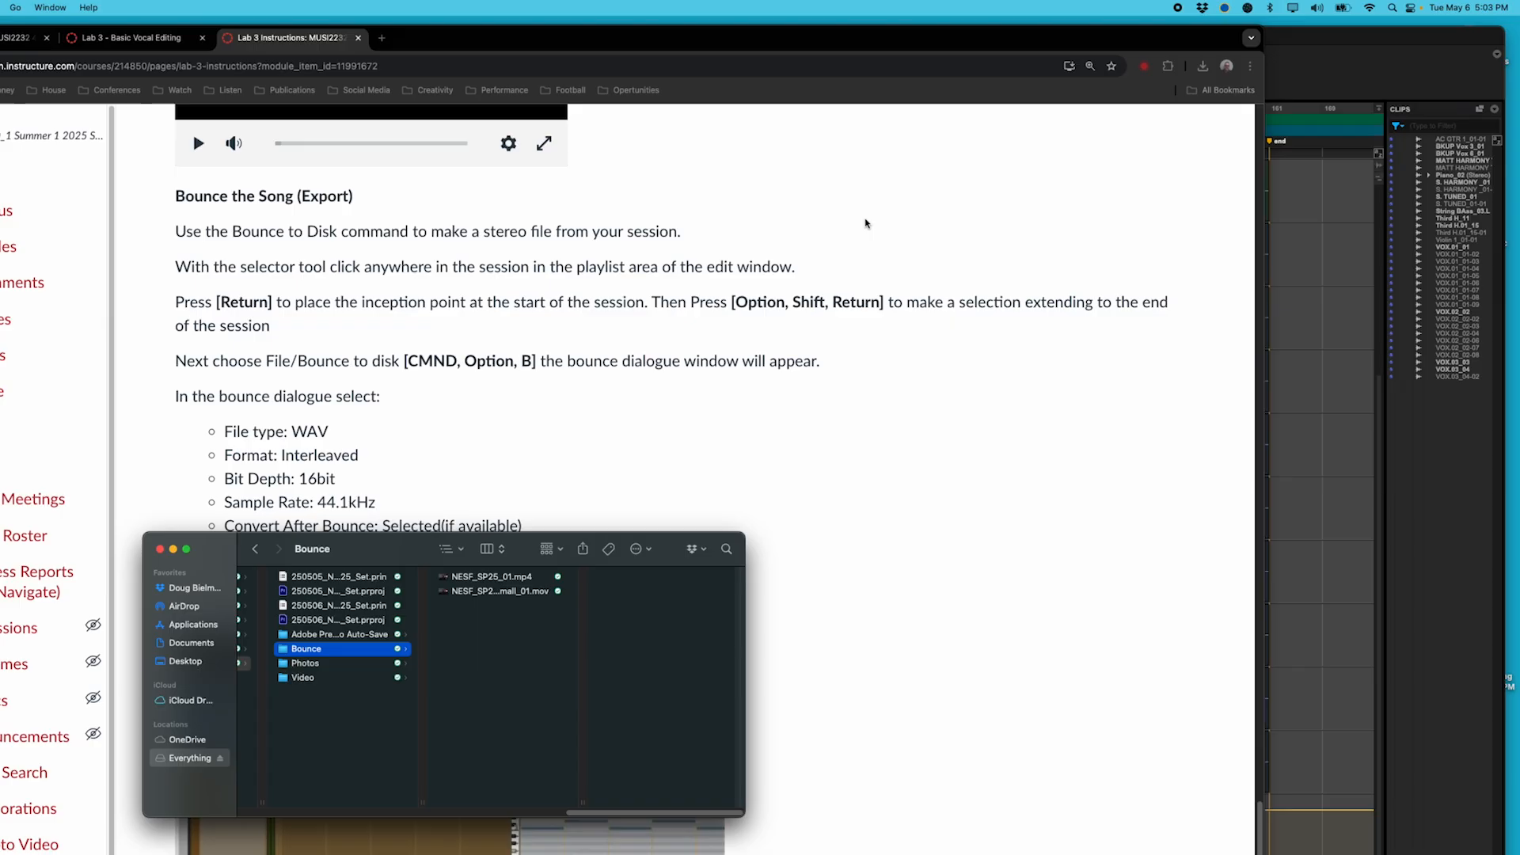
left_click(865, 223)
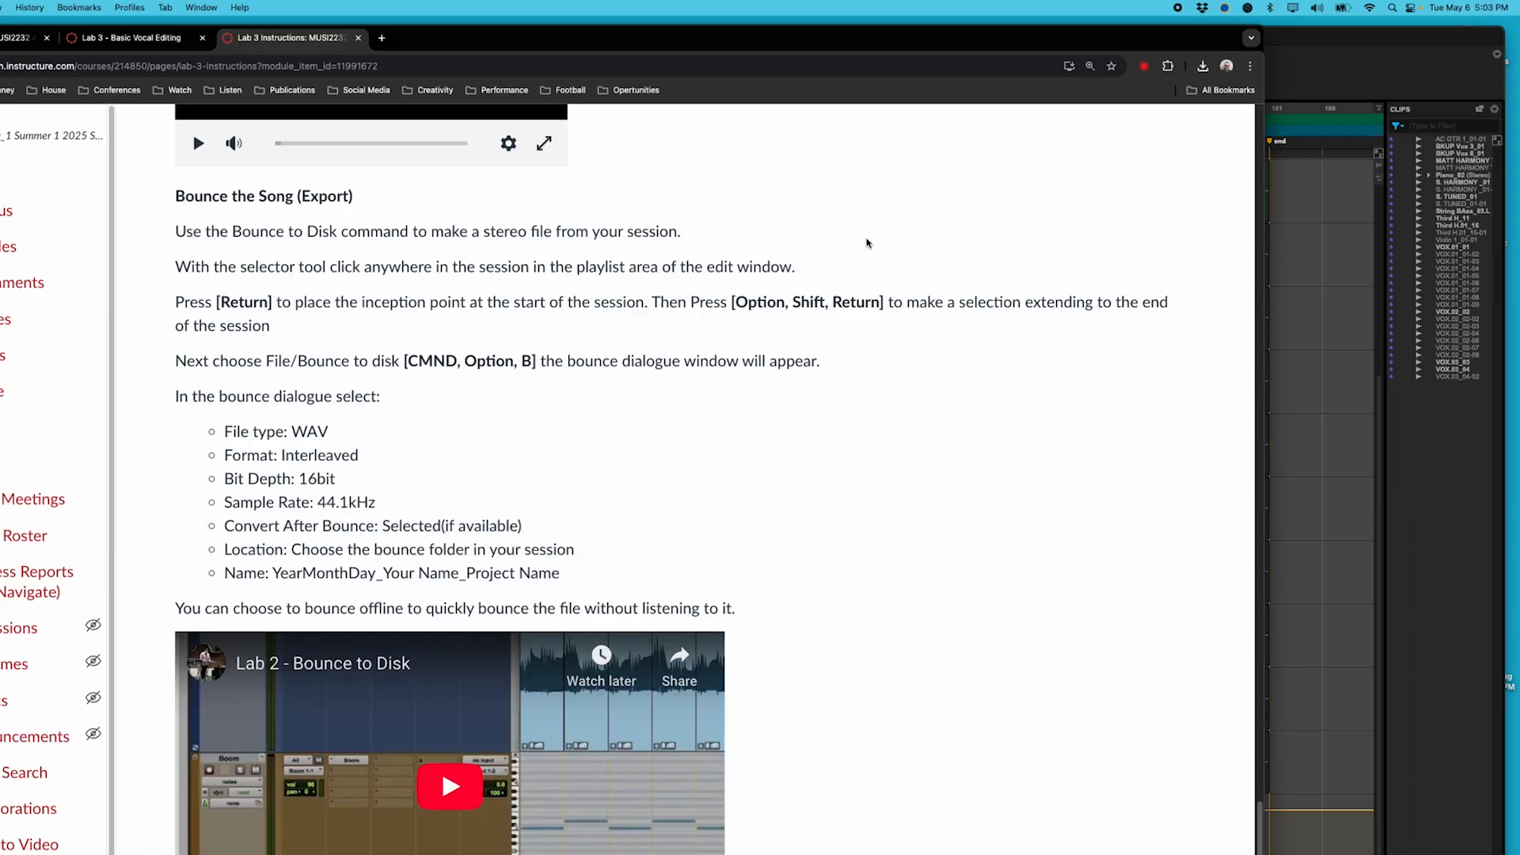
Switch to Pro Tools and select the whole song on the timeline, from the session start to just past the end marker.
left_click(1339, 34)
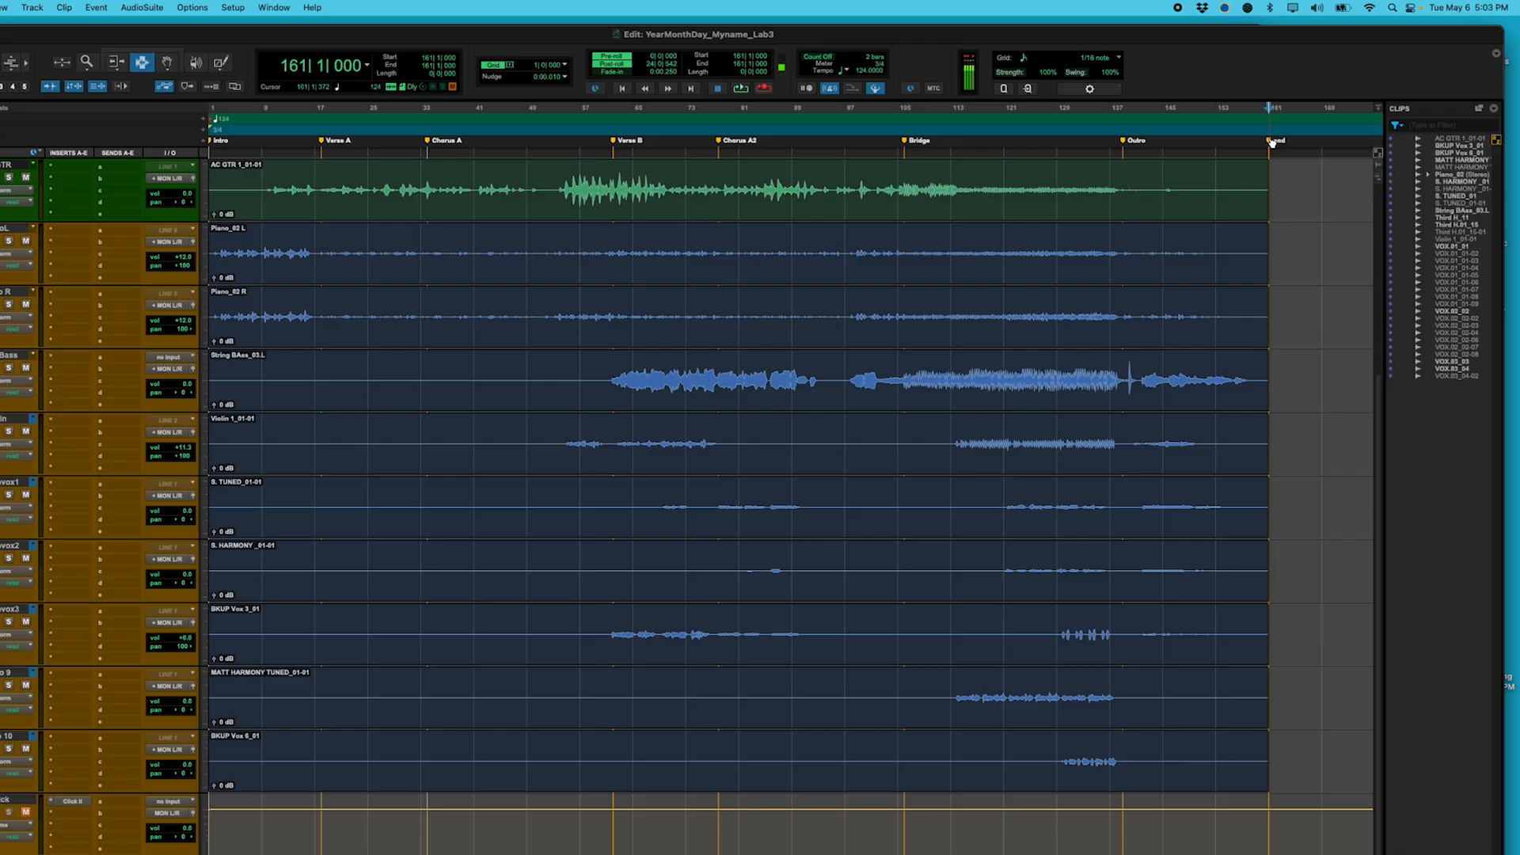
key("shift+Return")
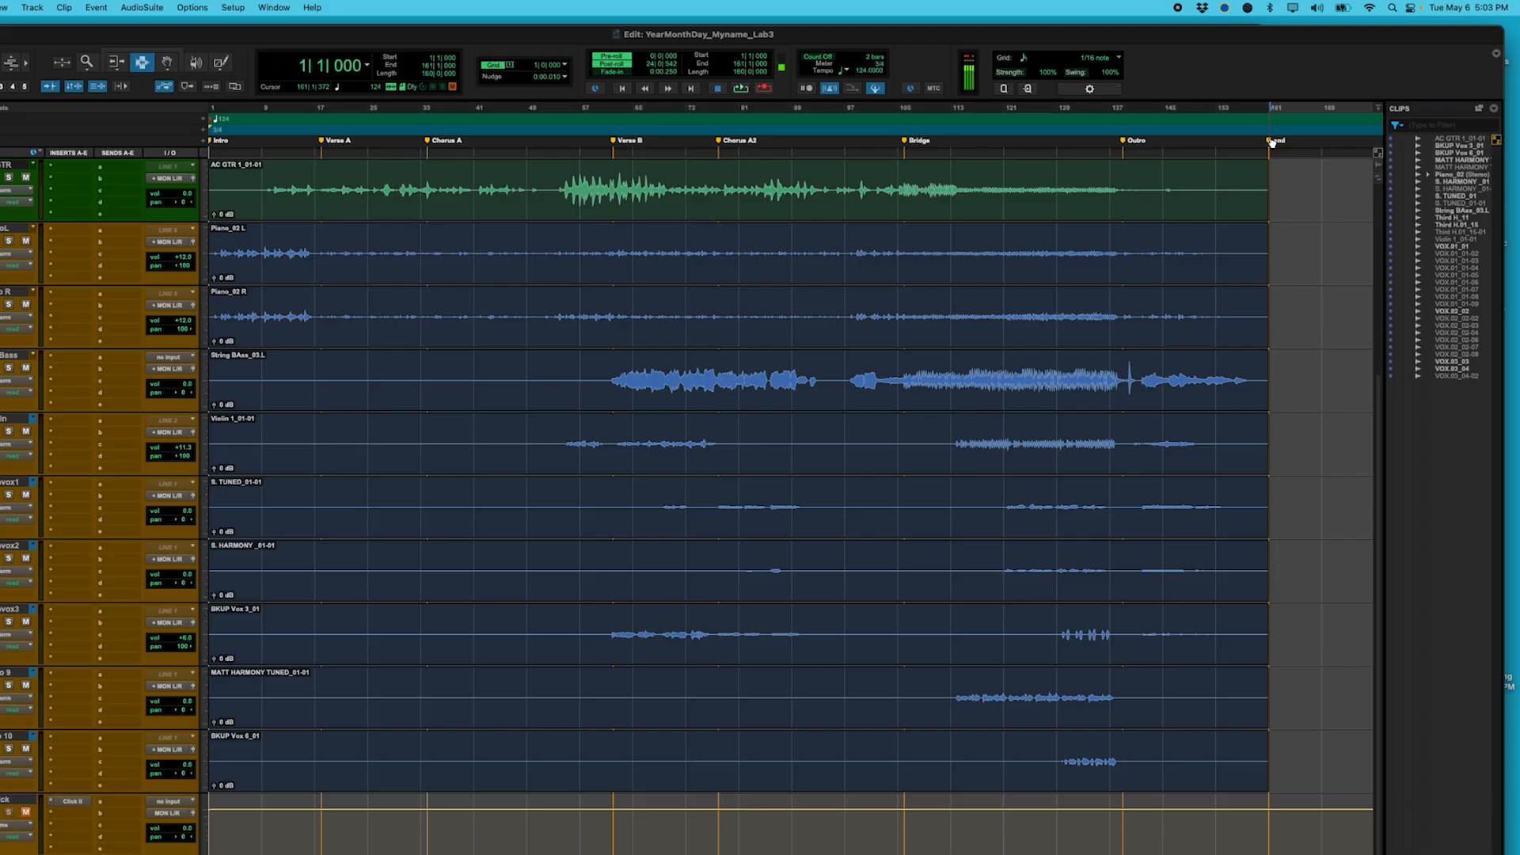
left_click_drag(1269, 112, 156, 98)
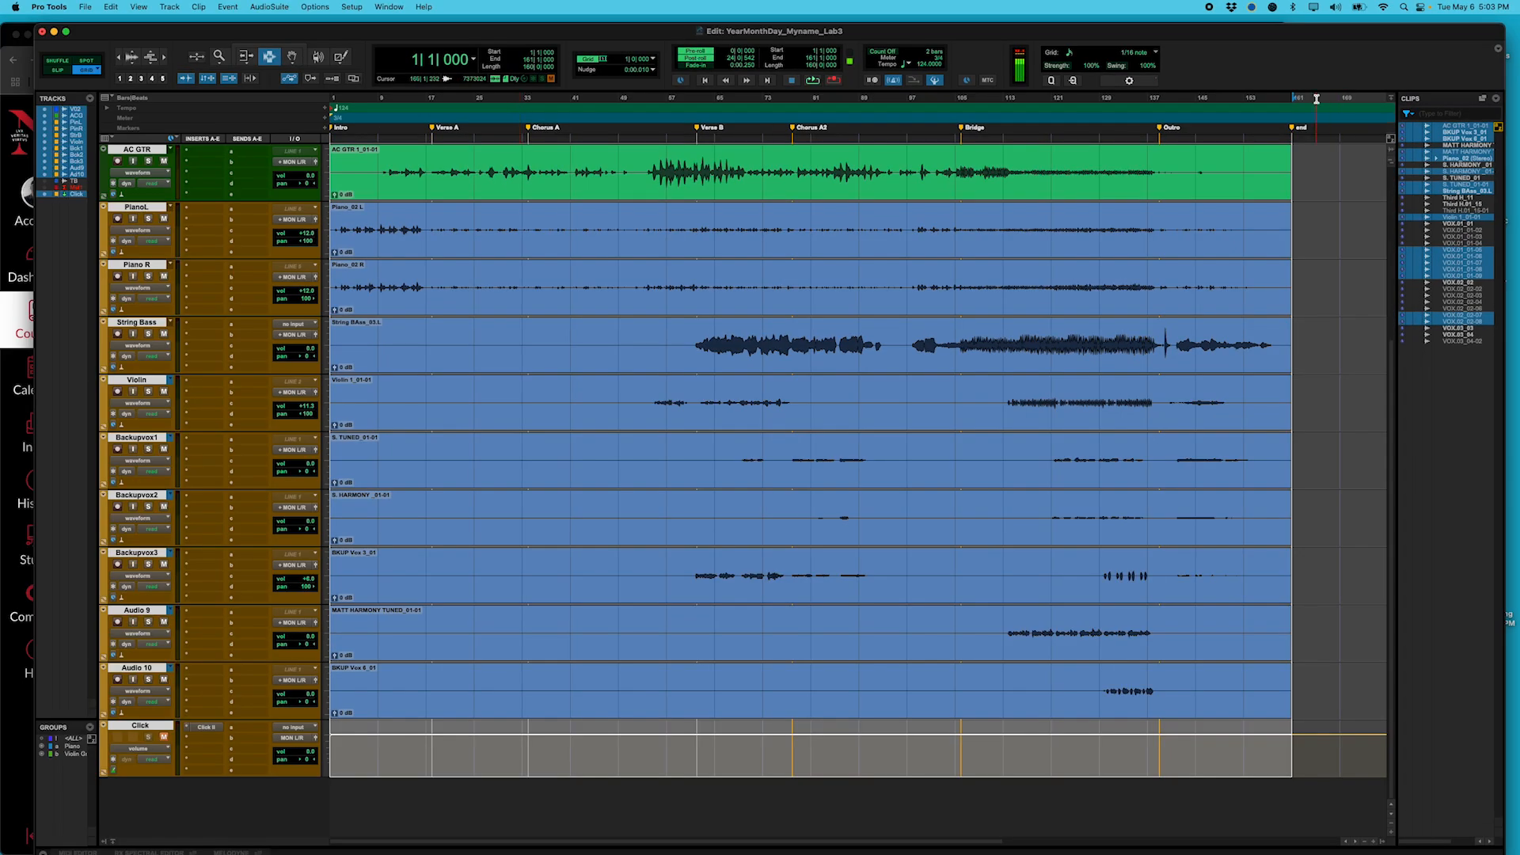
left_click(1316, 99)
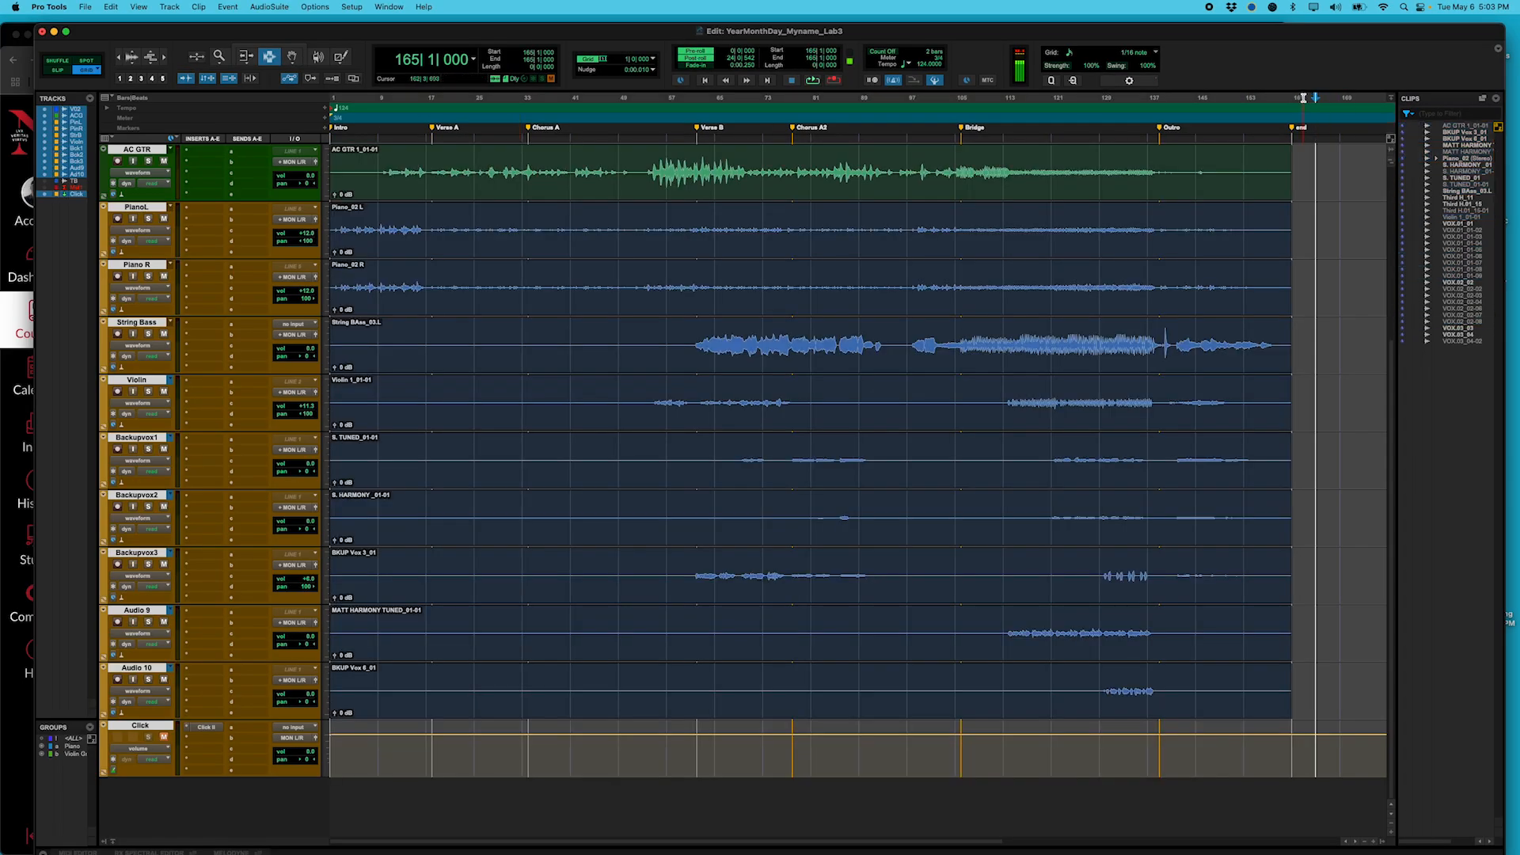
left_click_drag(1295, 98, 278, 76)
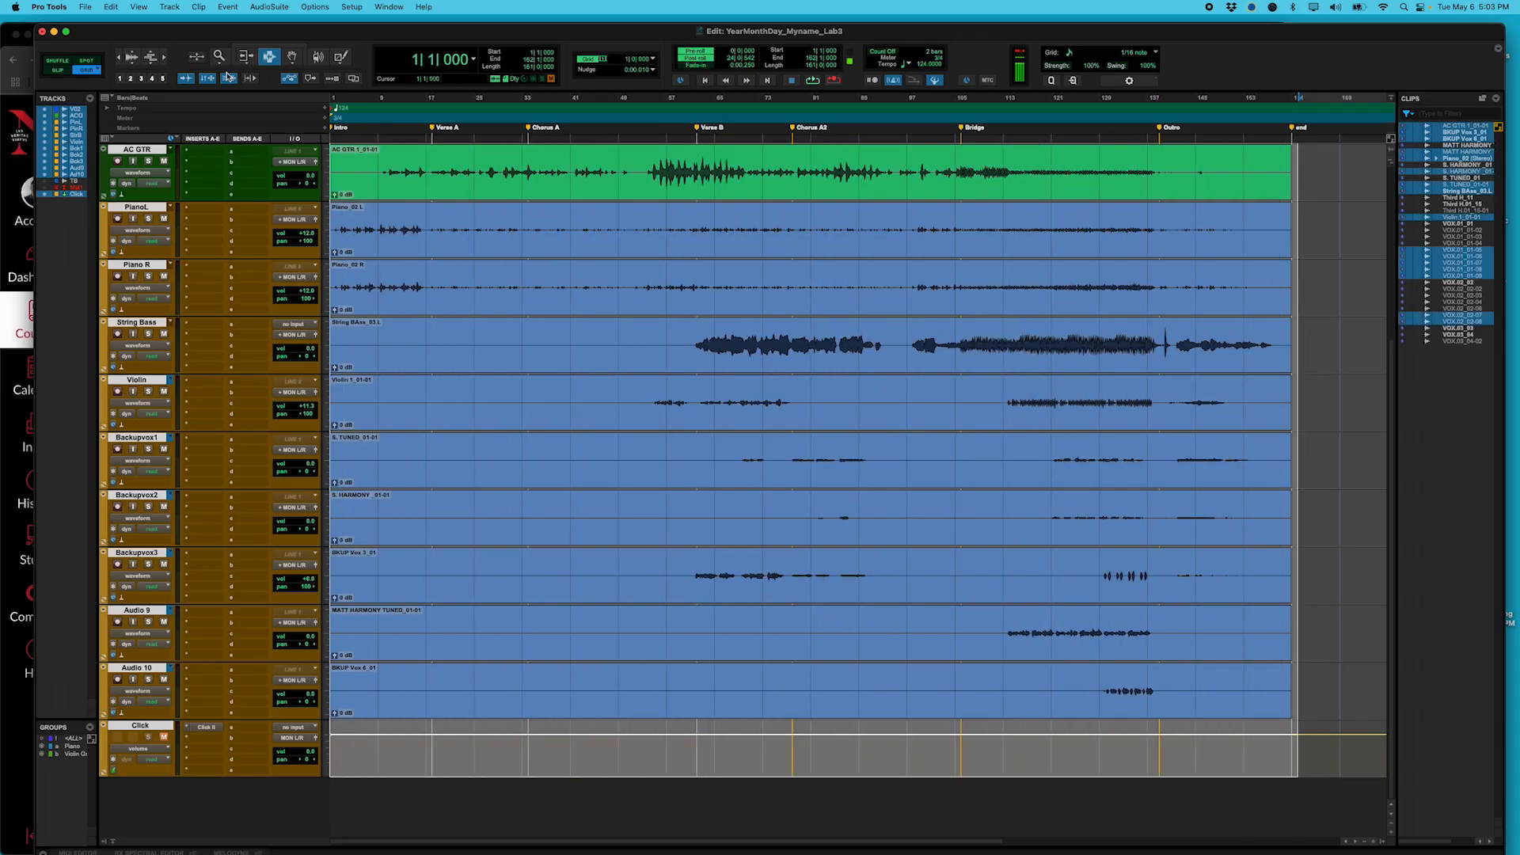
Start a mix bounce, name the file yearmonthday_Yourname_lab3 and set its bit depth to 16 Bit.
left_click(83, 7)
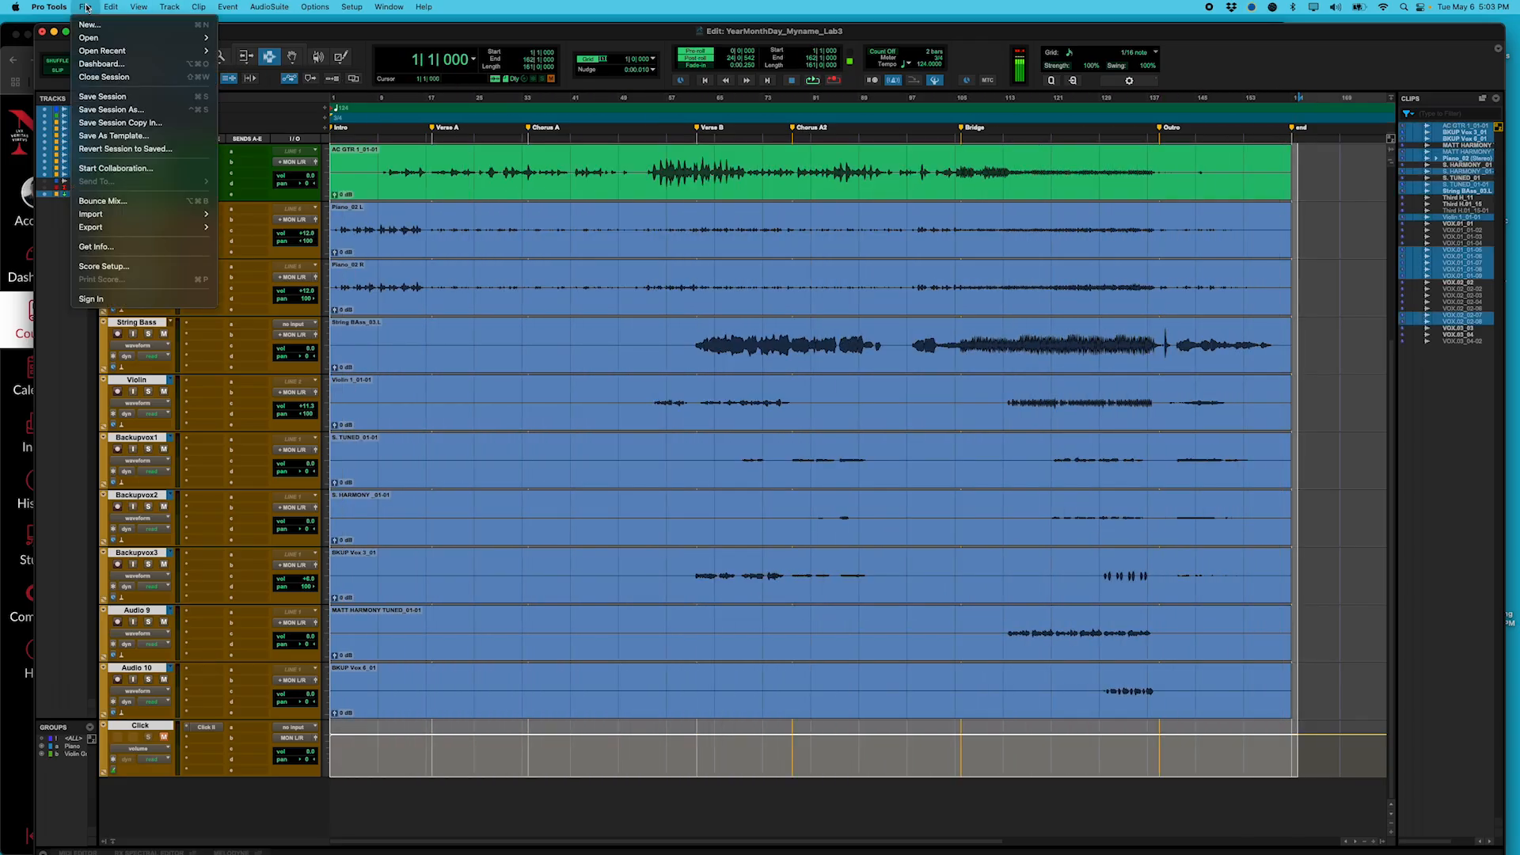
left_click(126, 203)
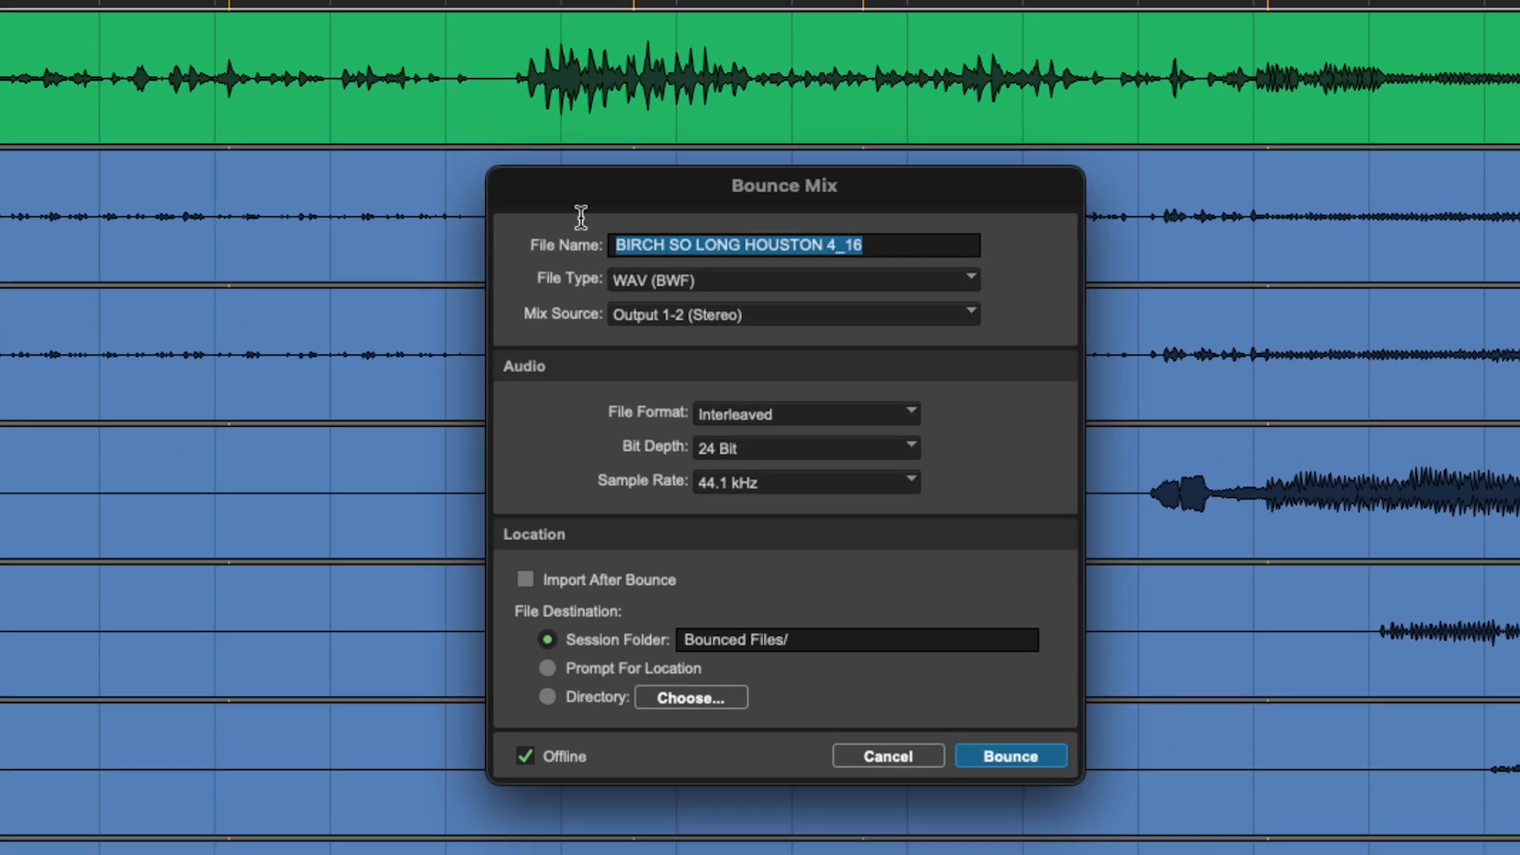
type("yea")
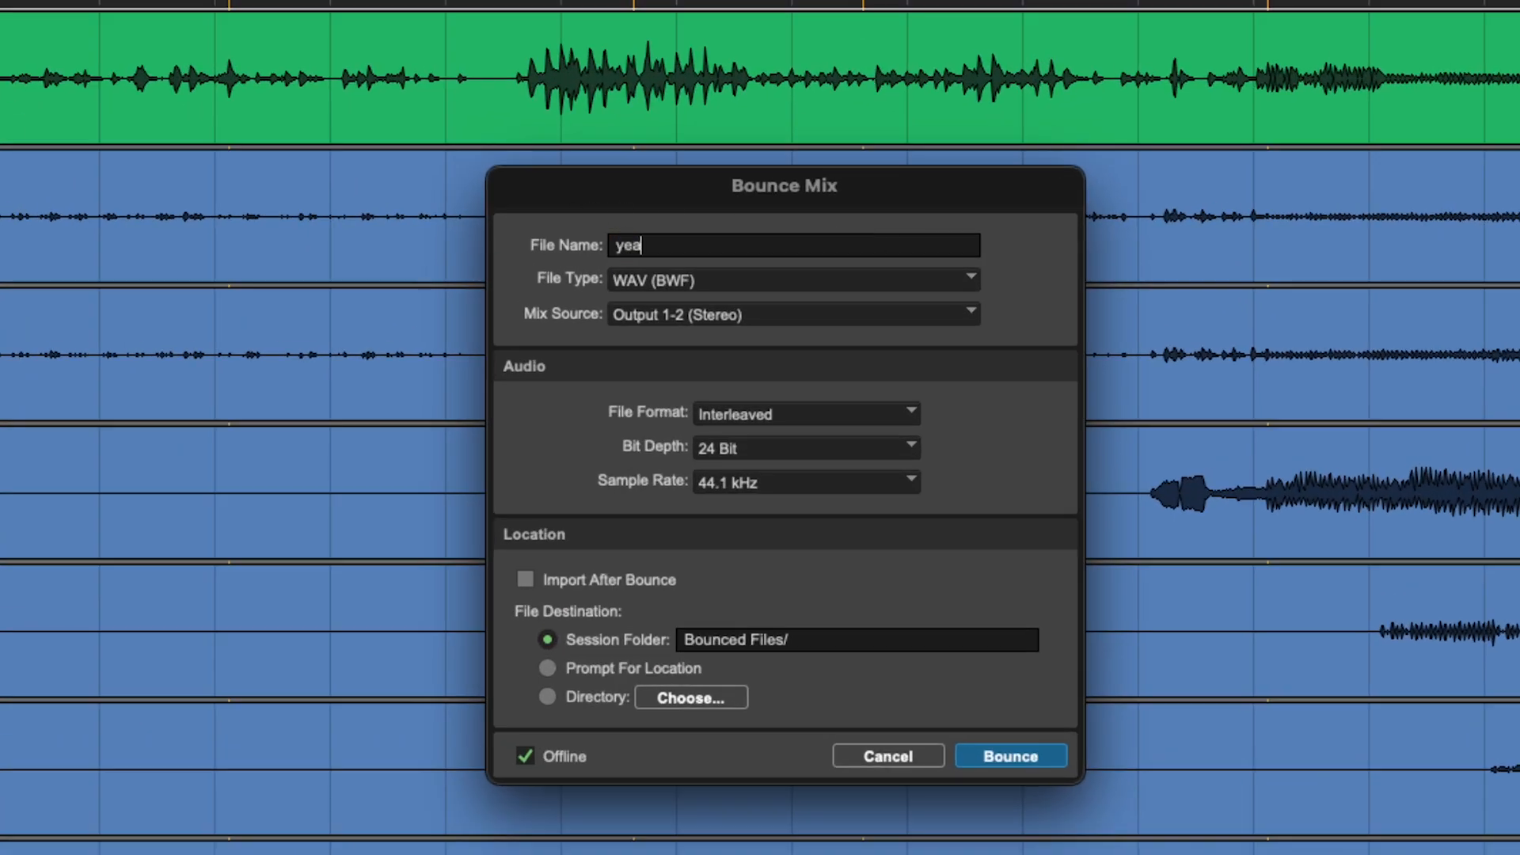
type("rmonthday_Yourname")
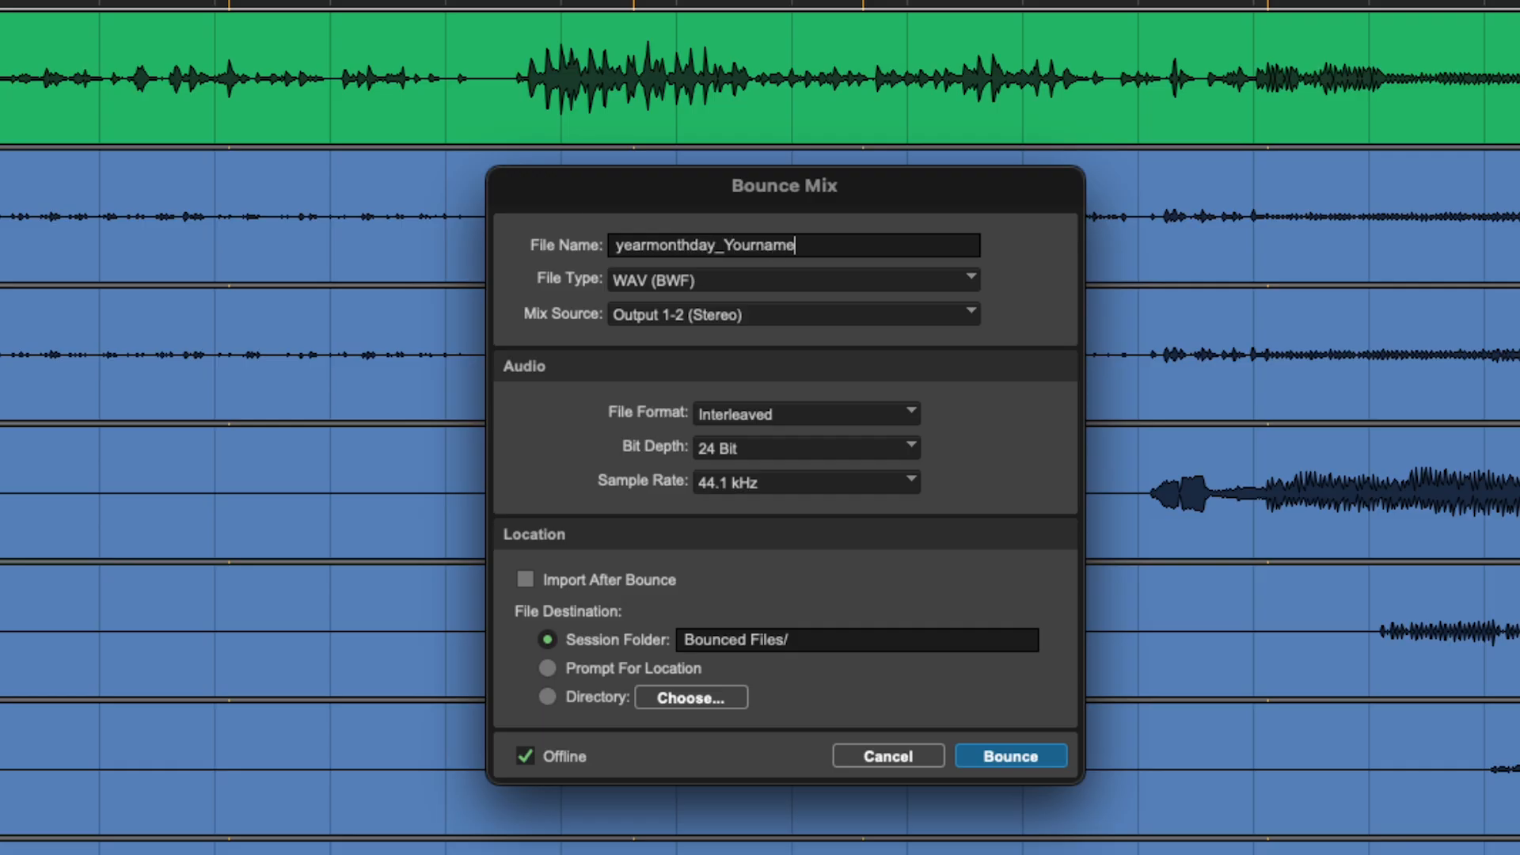
type("_lab3")
left_click(784, 449)
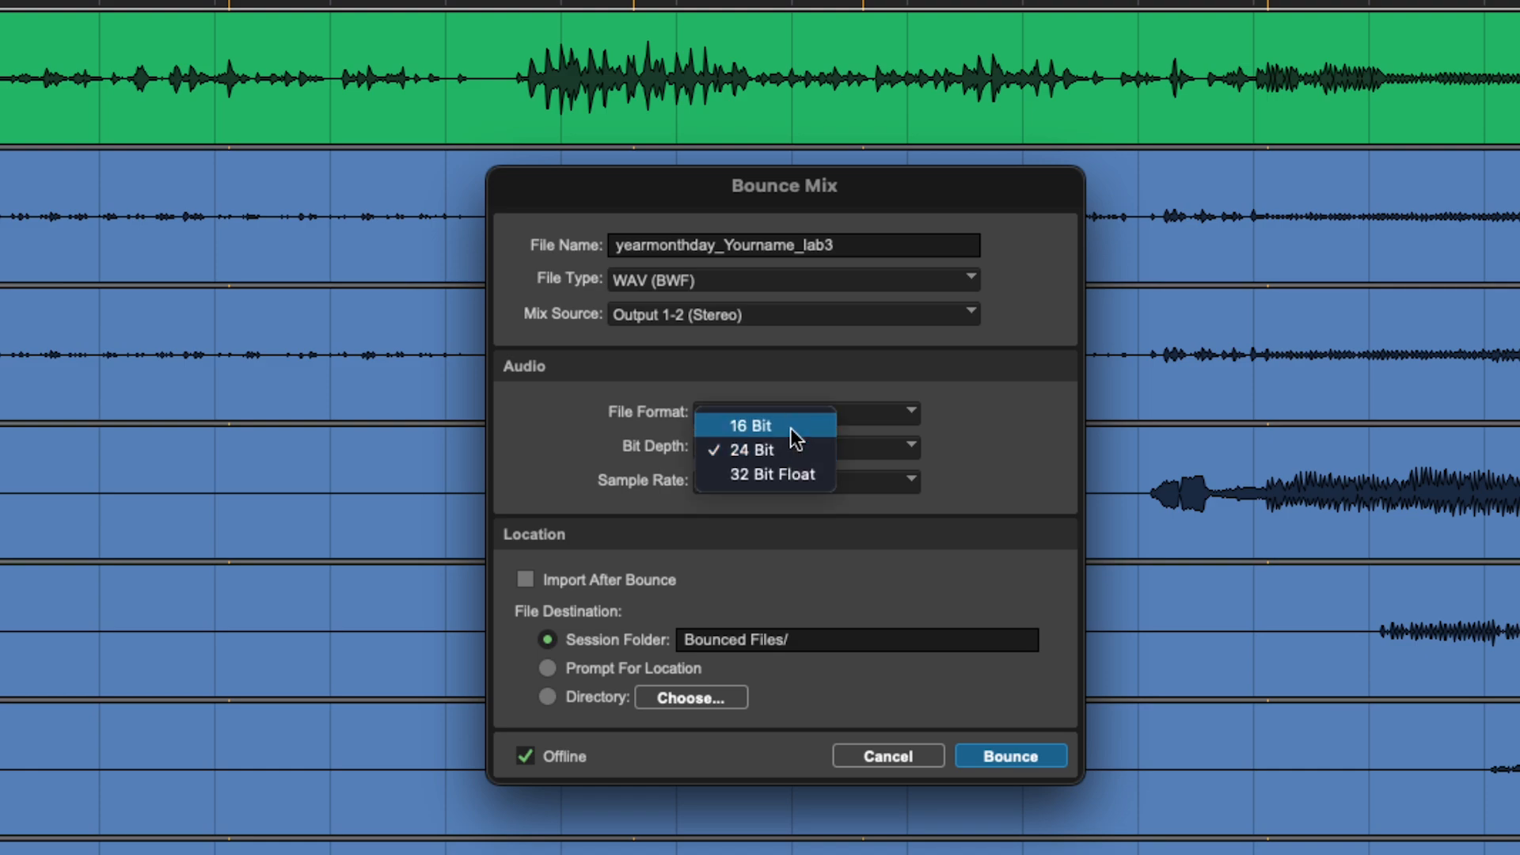
left_click(792, 427)
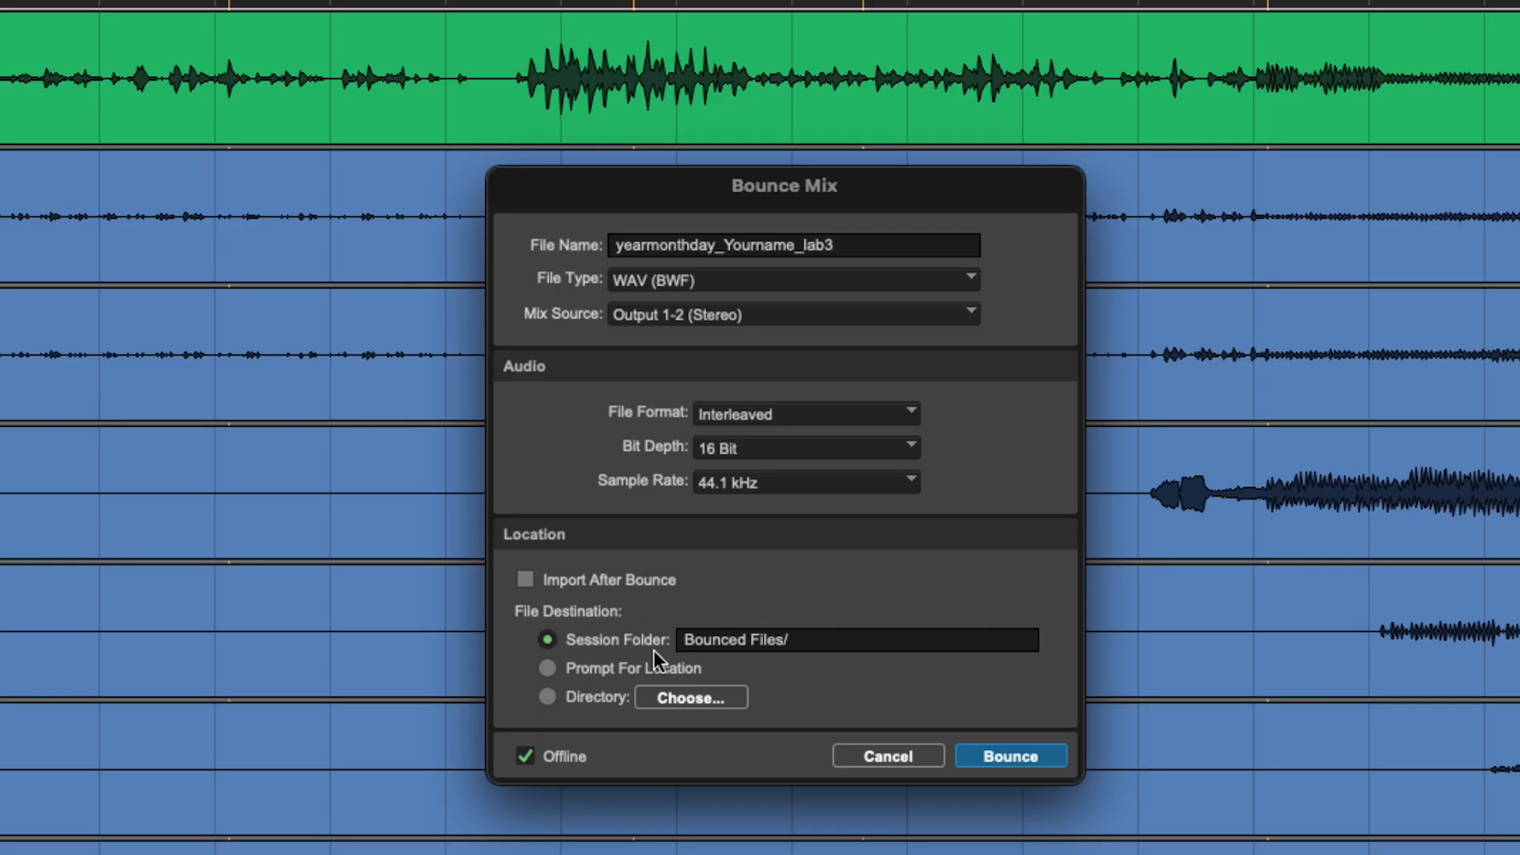
Choose the Bounced Files folder inside Lab3 as the destination directory and bounce the mix offline.
left_click(693, 698)
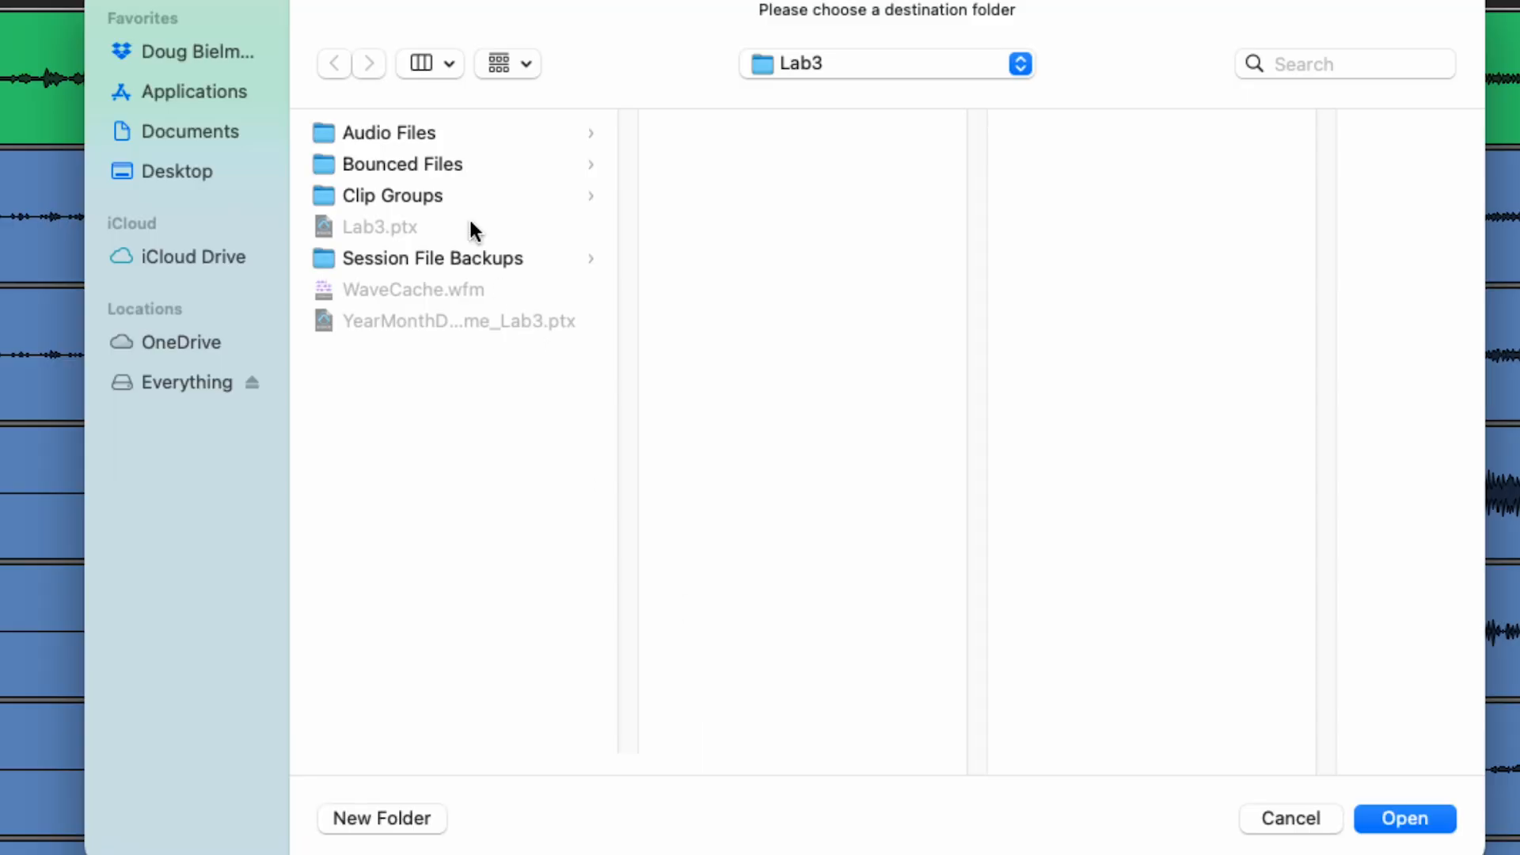
left_click(419, 164)
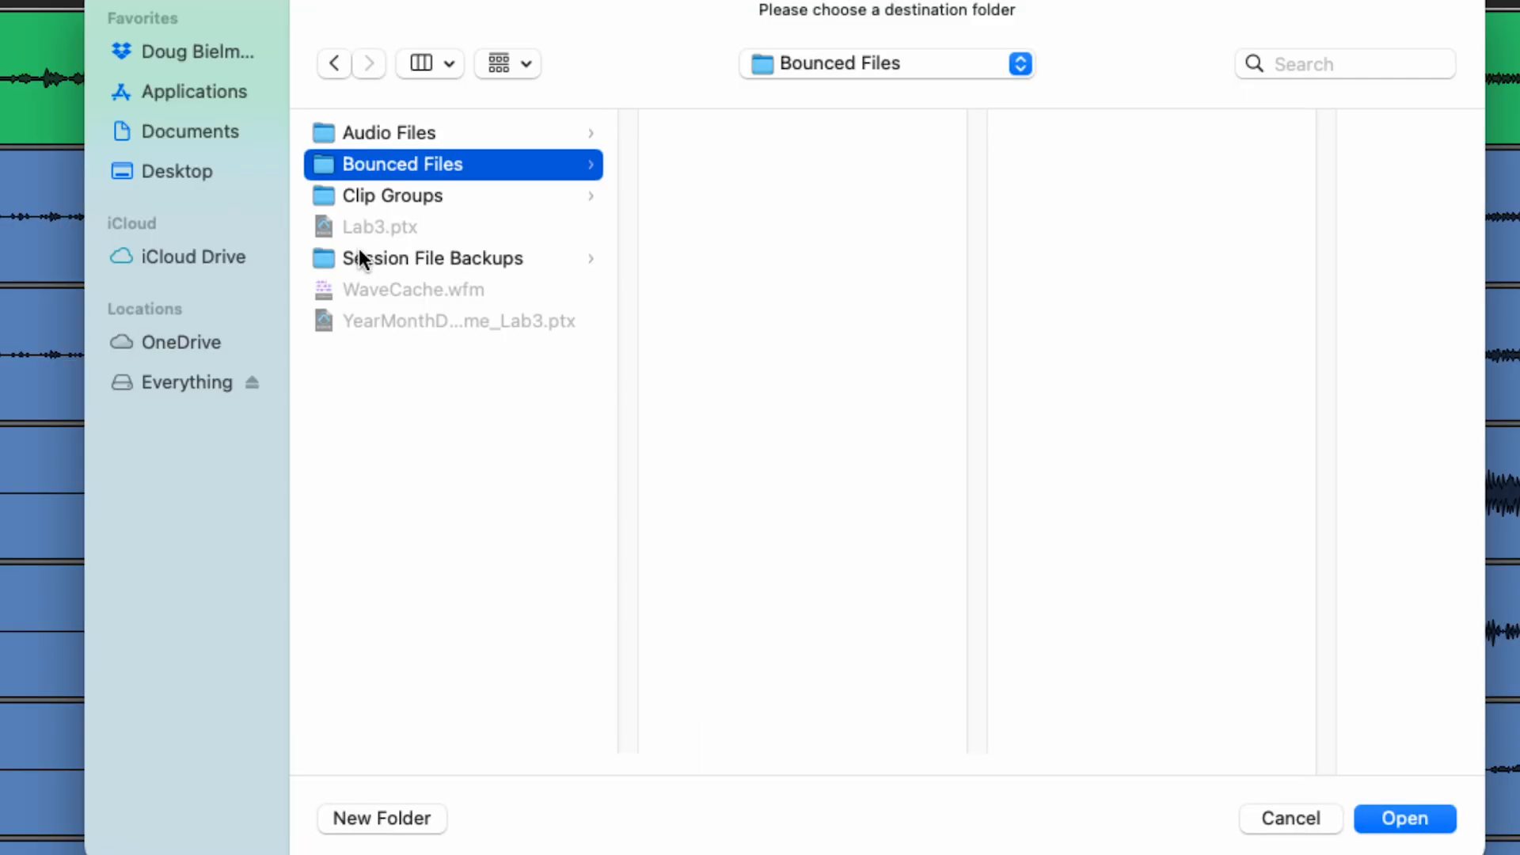
left_click(1406, 818)
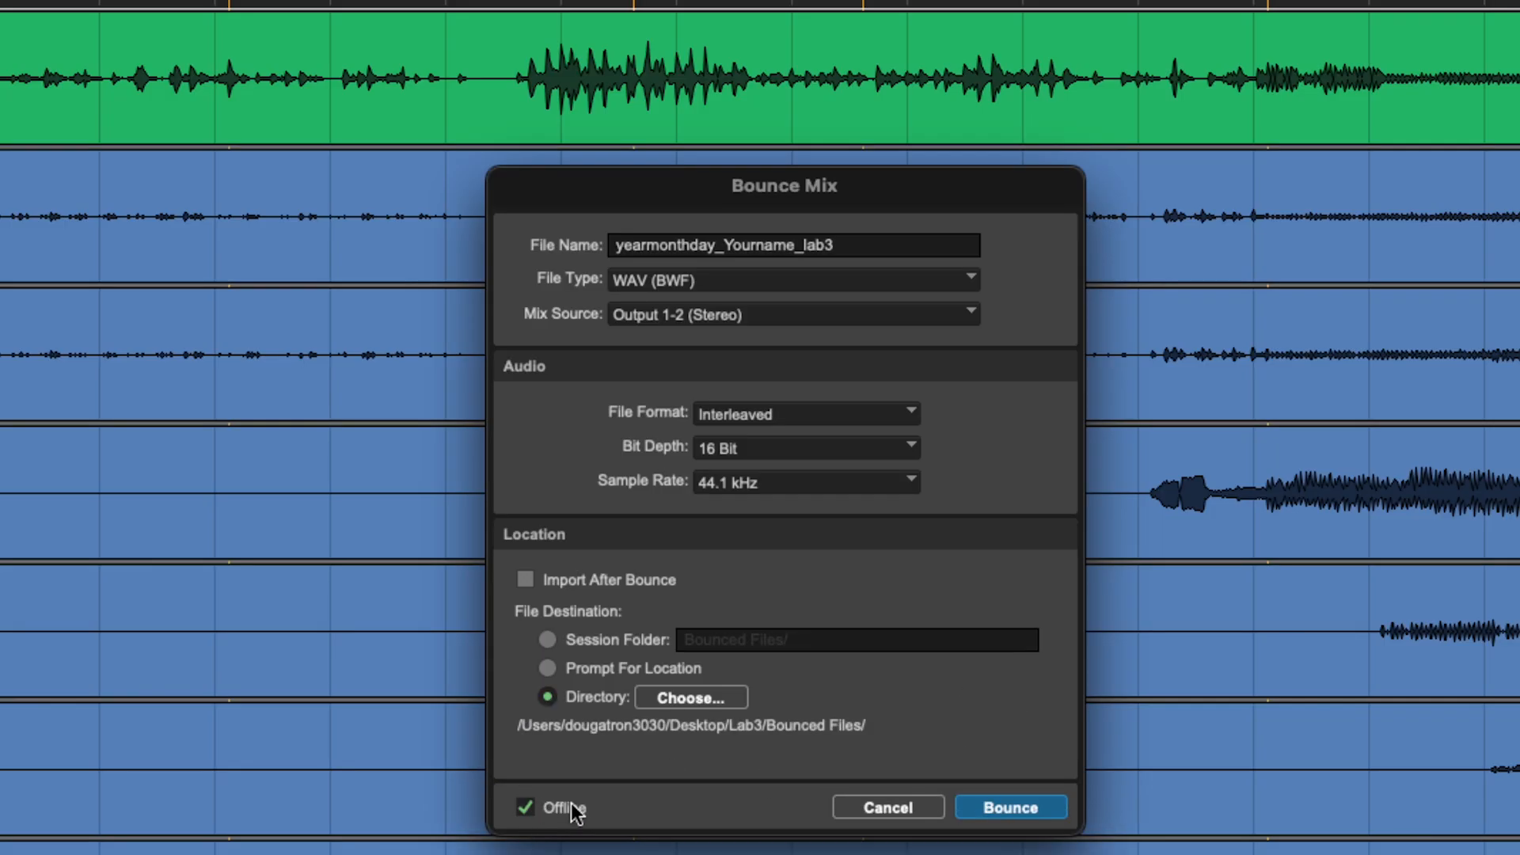
left_click(1022, 811)
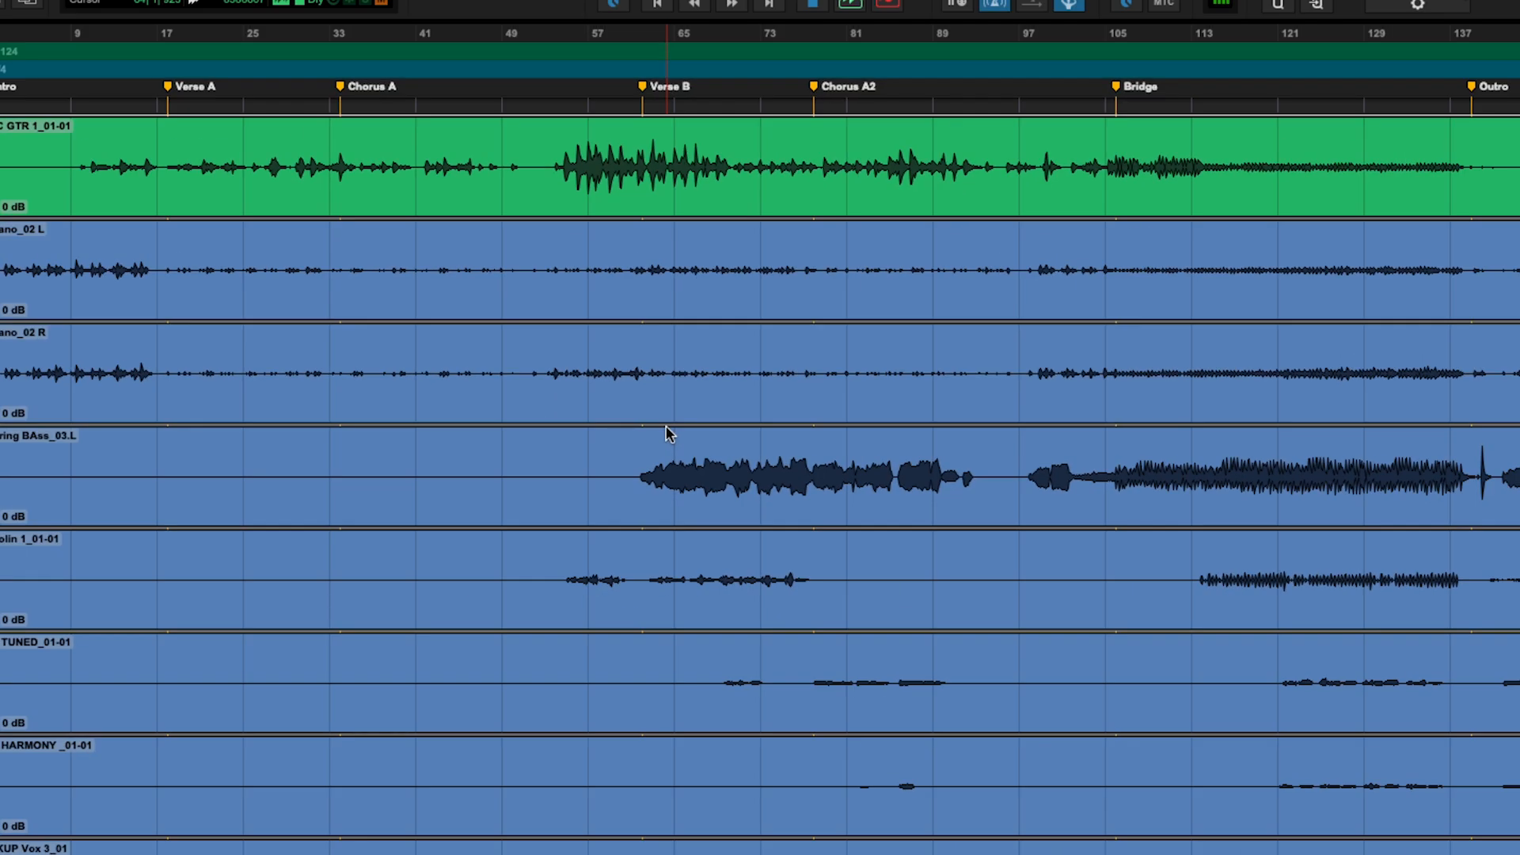
Open the Lab3 folder on the desktop and check its Audio Files, Bounced Files and both Pro Tools session files.
key("F11")
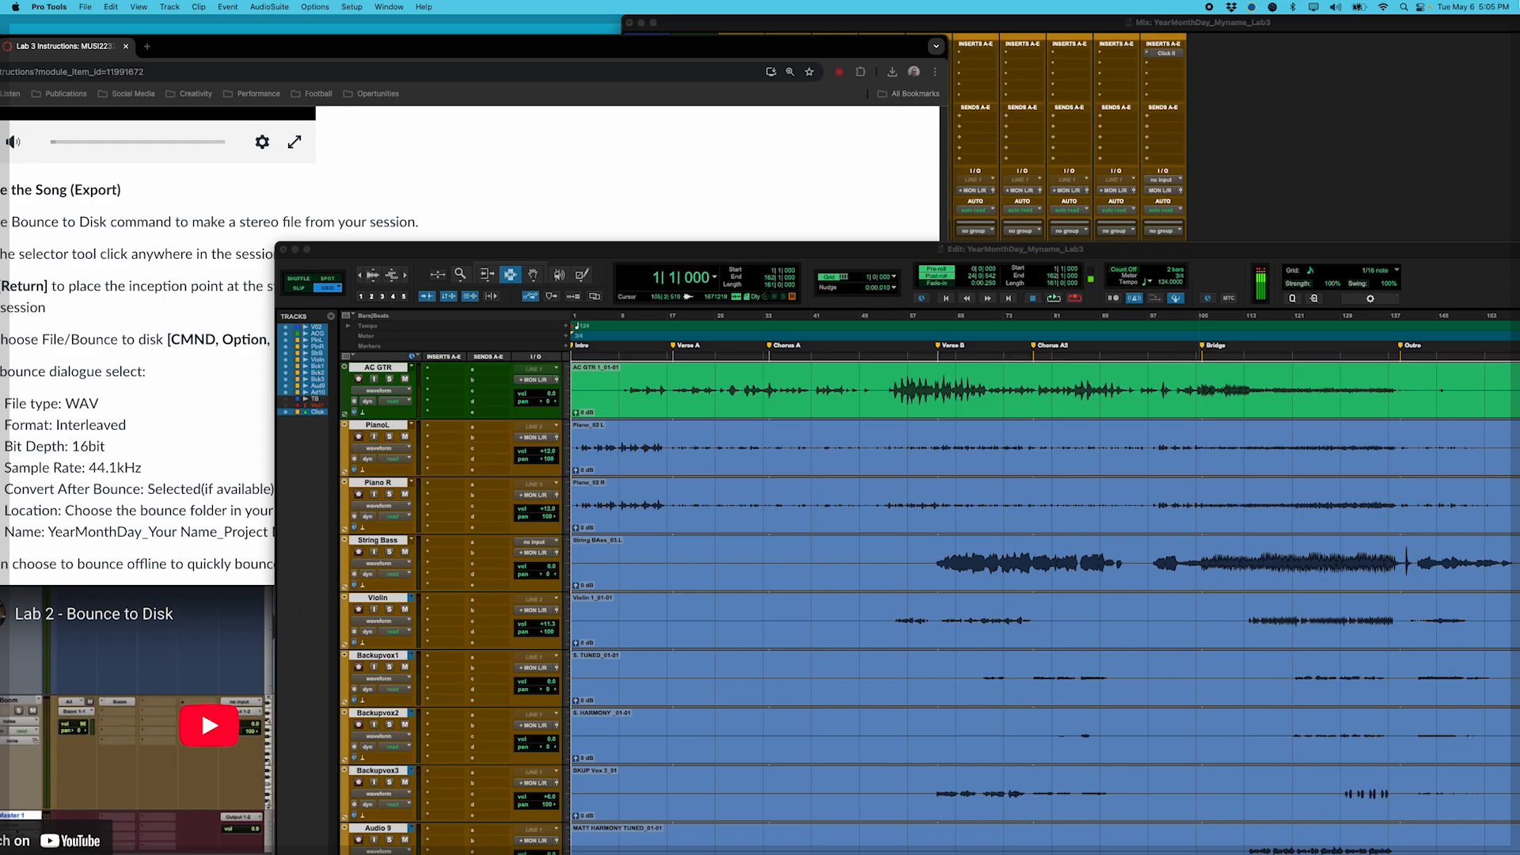
double_click(720, 332)
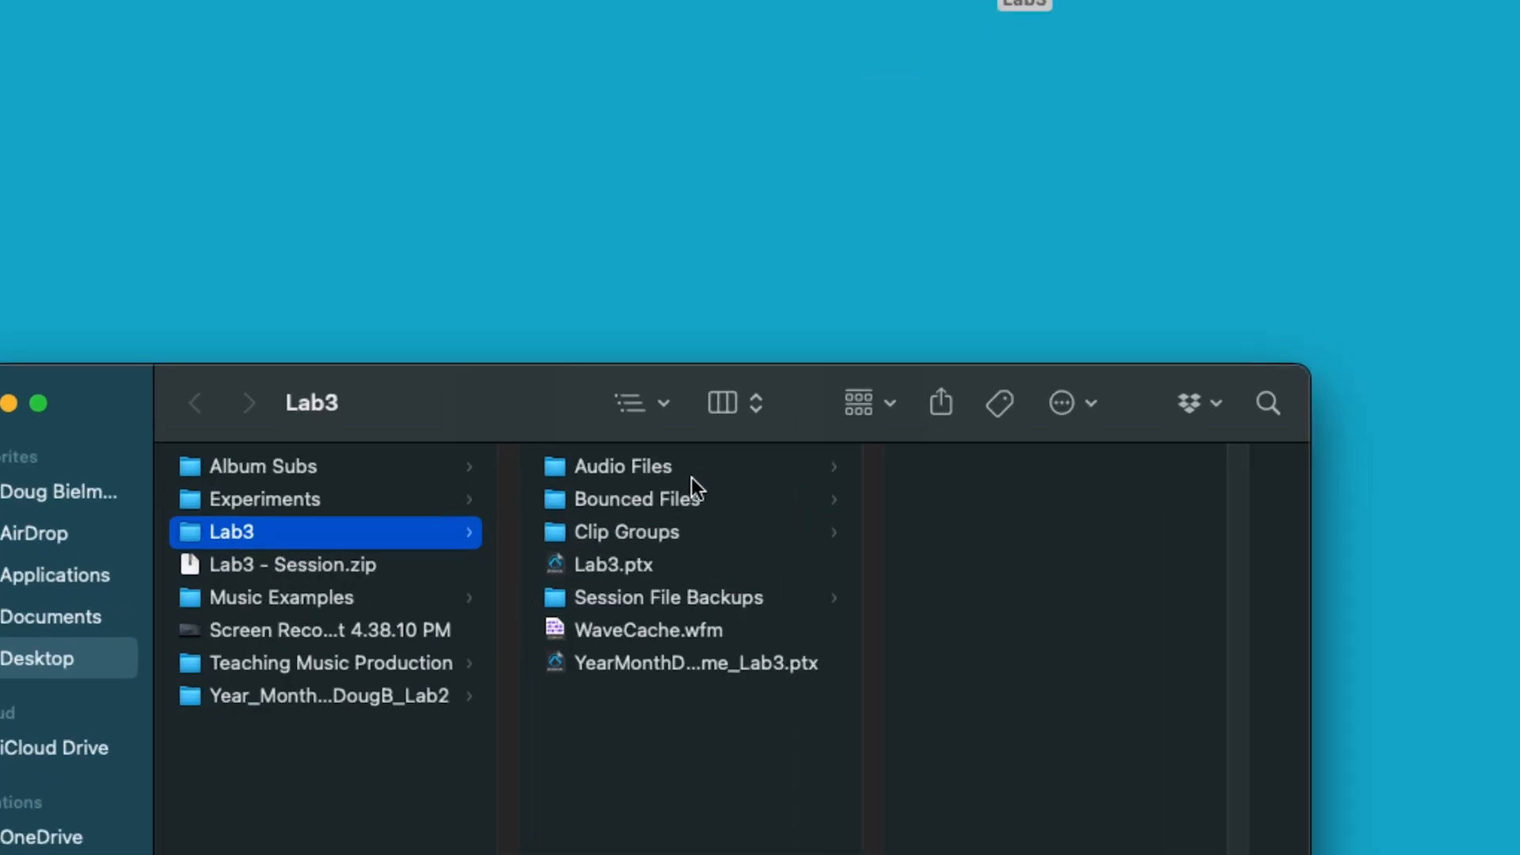
left_click(588, 540)
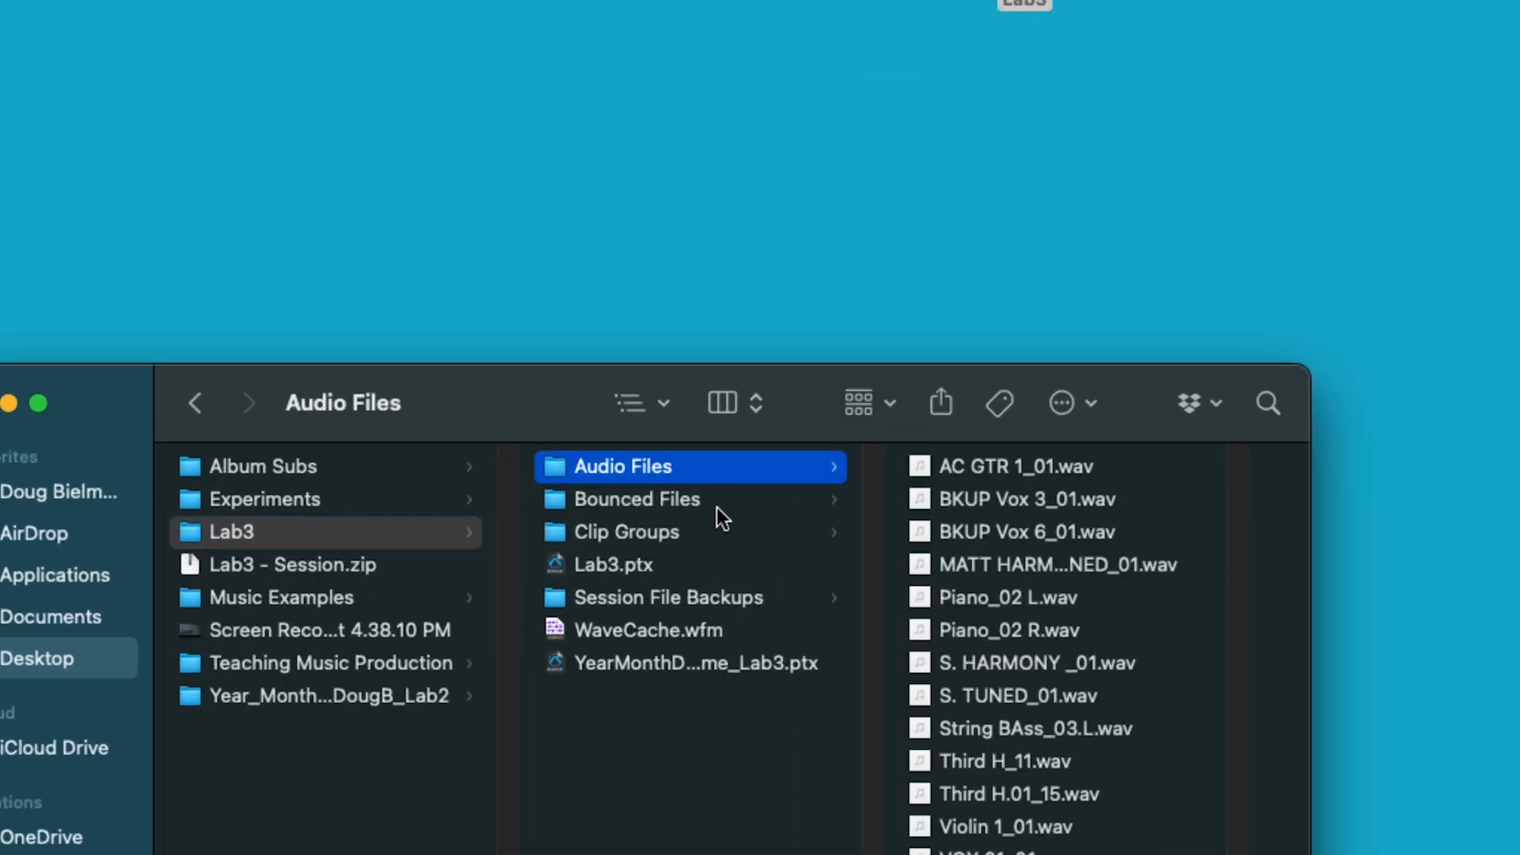
left_click(679, 501)
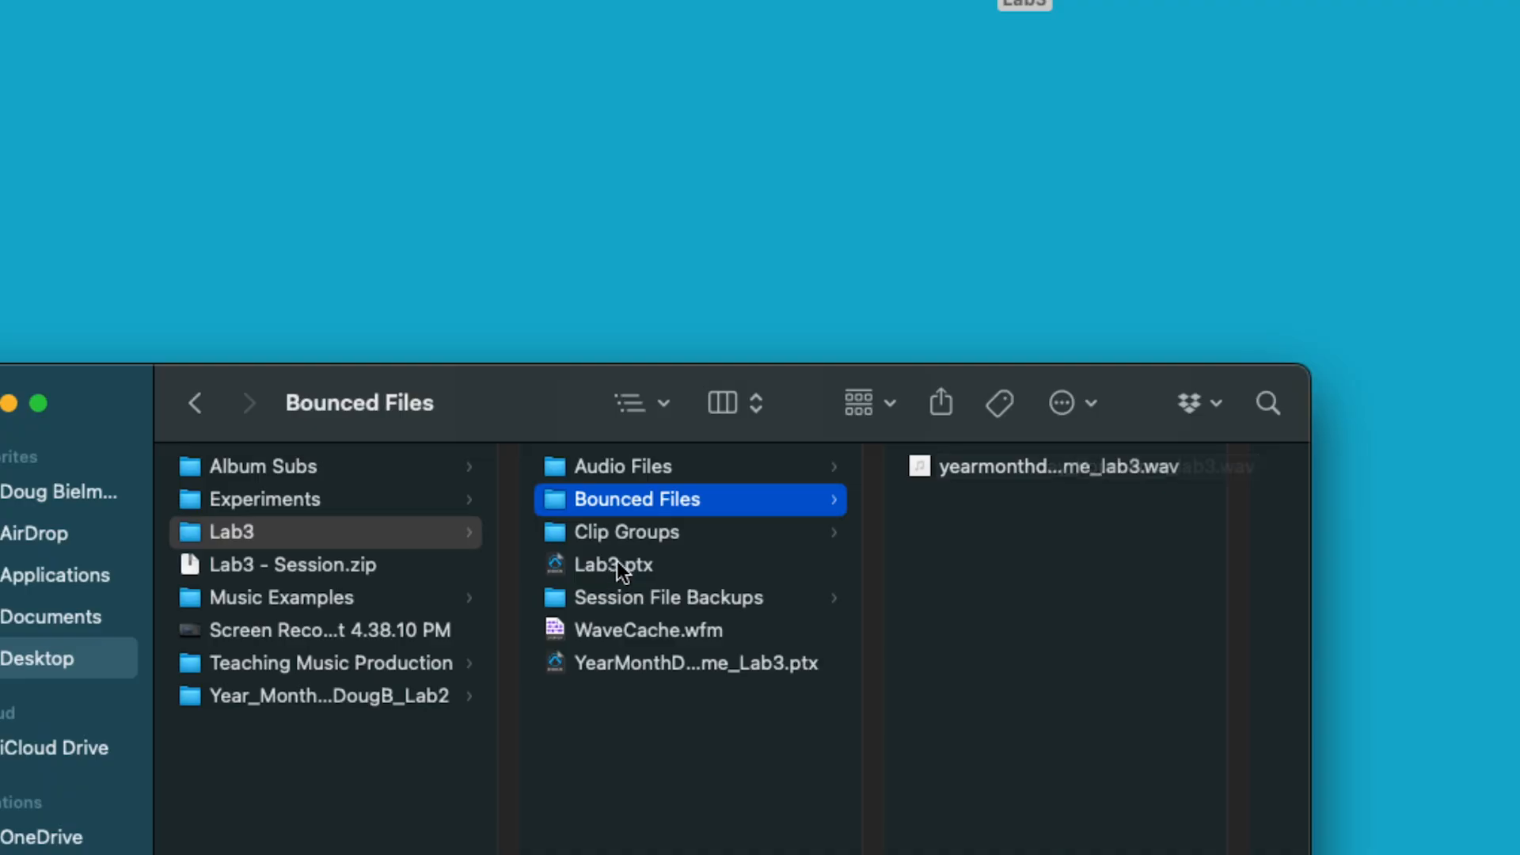
left_click(638, 567)
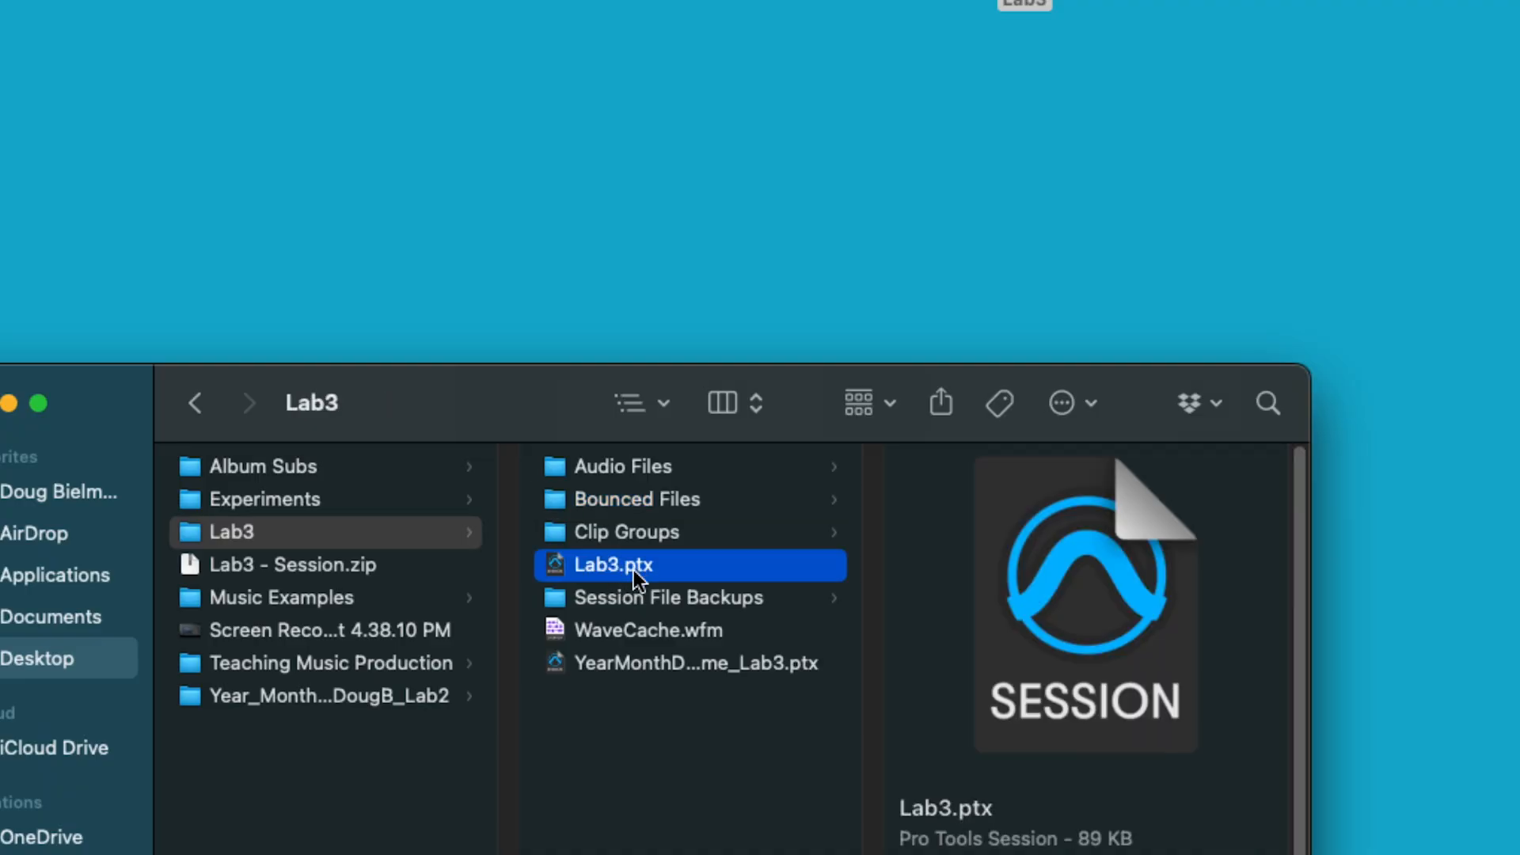
left_click(681, 663)
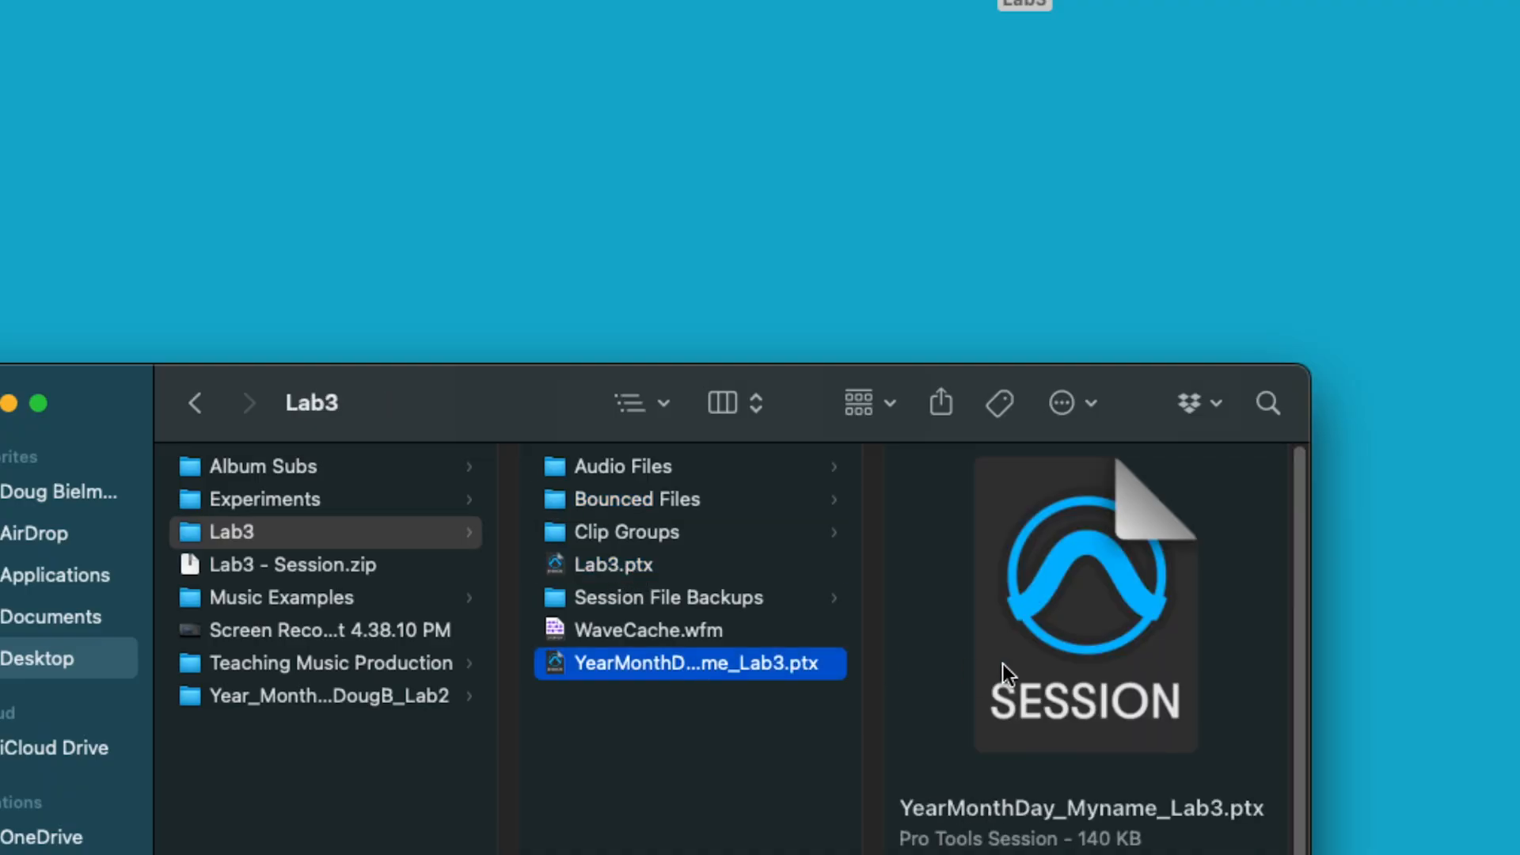
scroll(1006, 665, "down", 3)
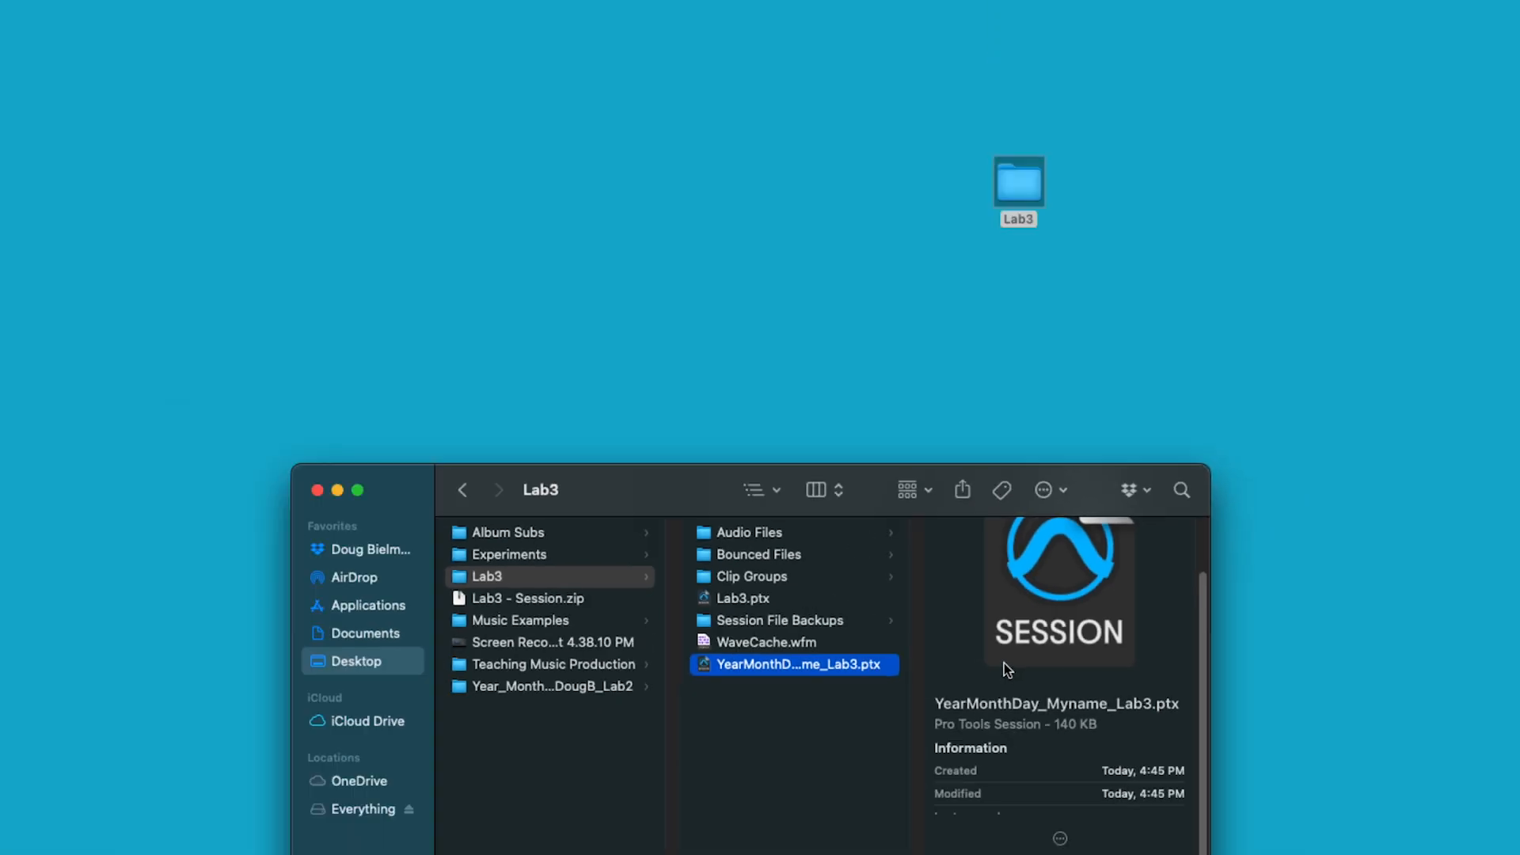
left_click(778, 377)
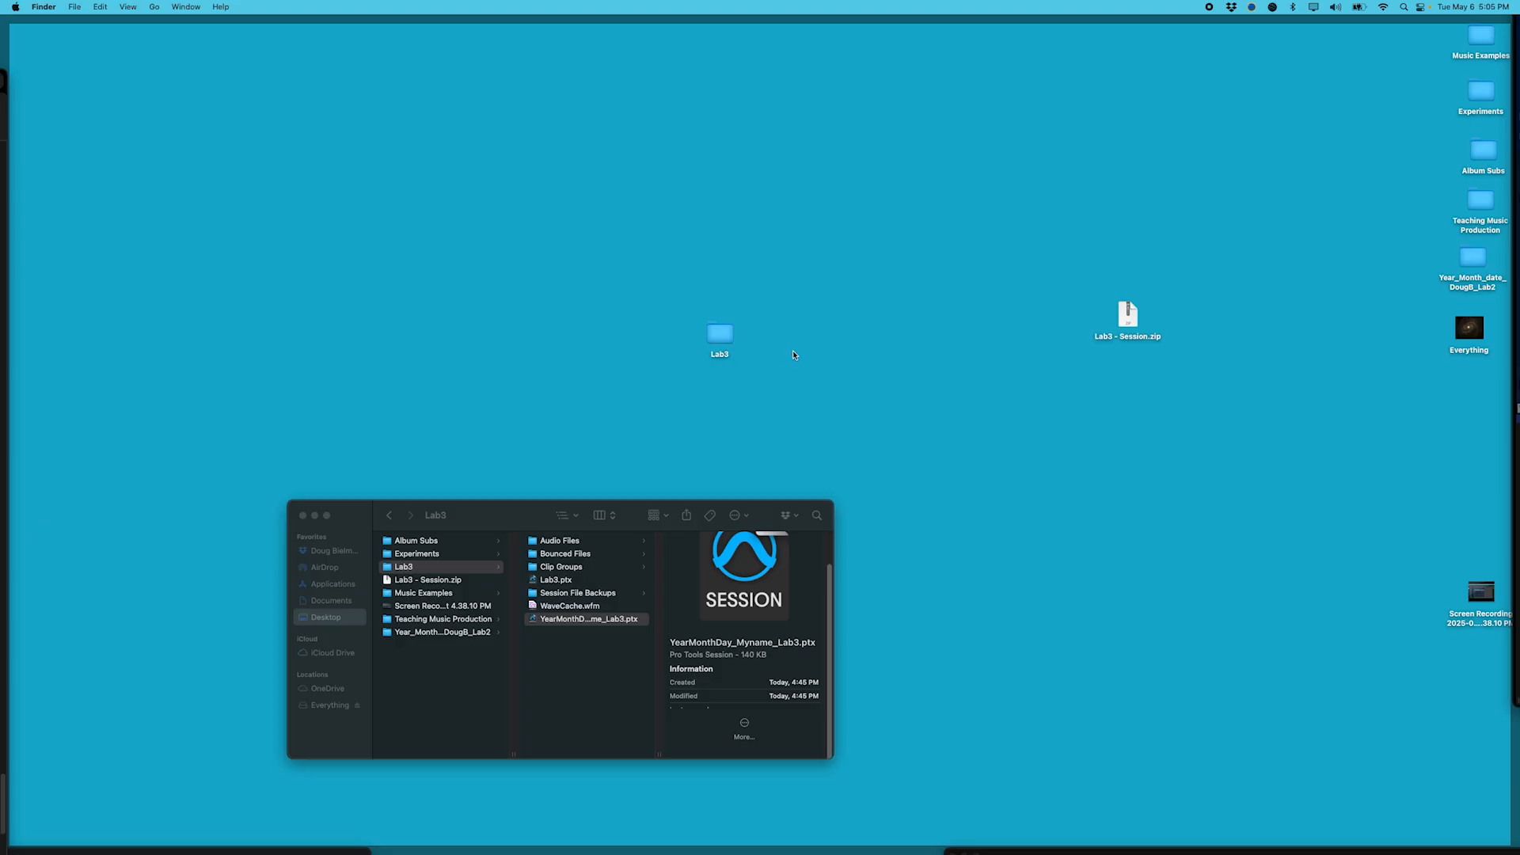
Compress the Lab3 folder into a zip archive and move the archive clear of the folder on the desktop.
right_click(714, 336)
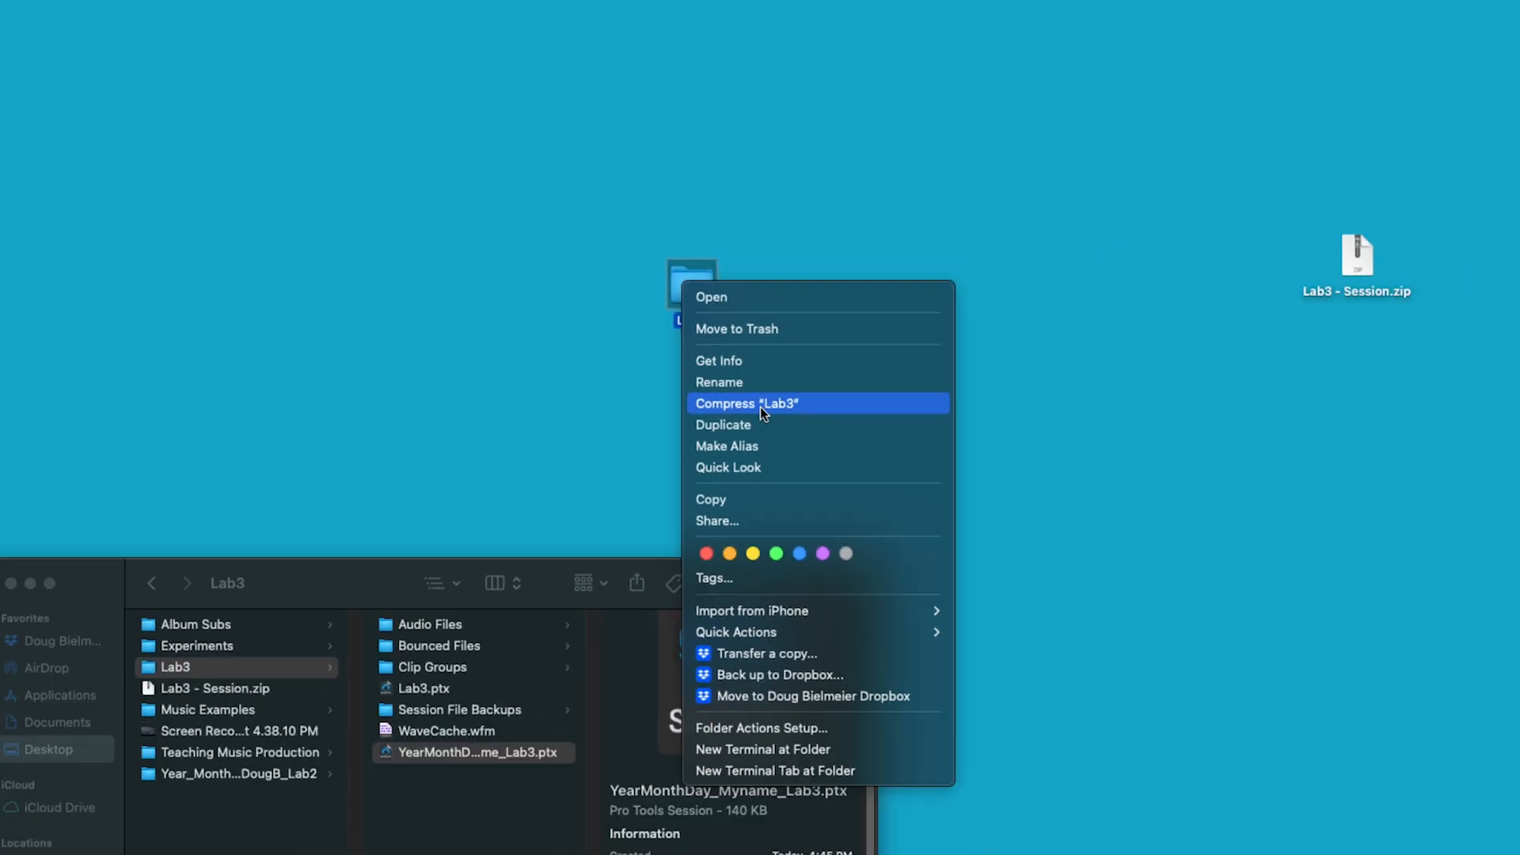
left_click(760, 407)
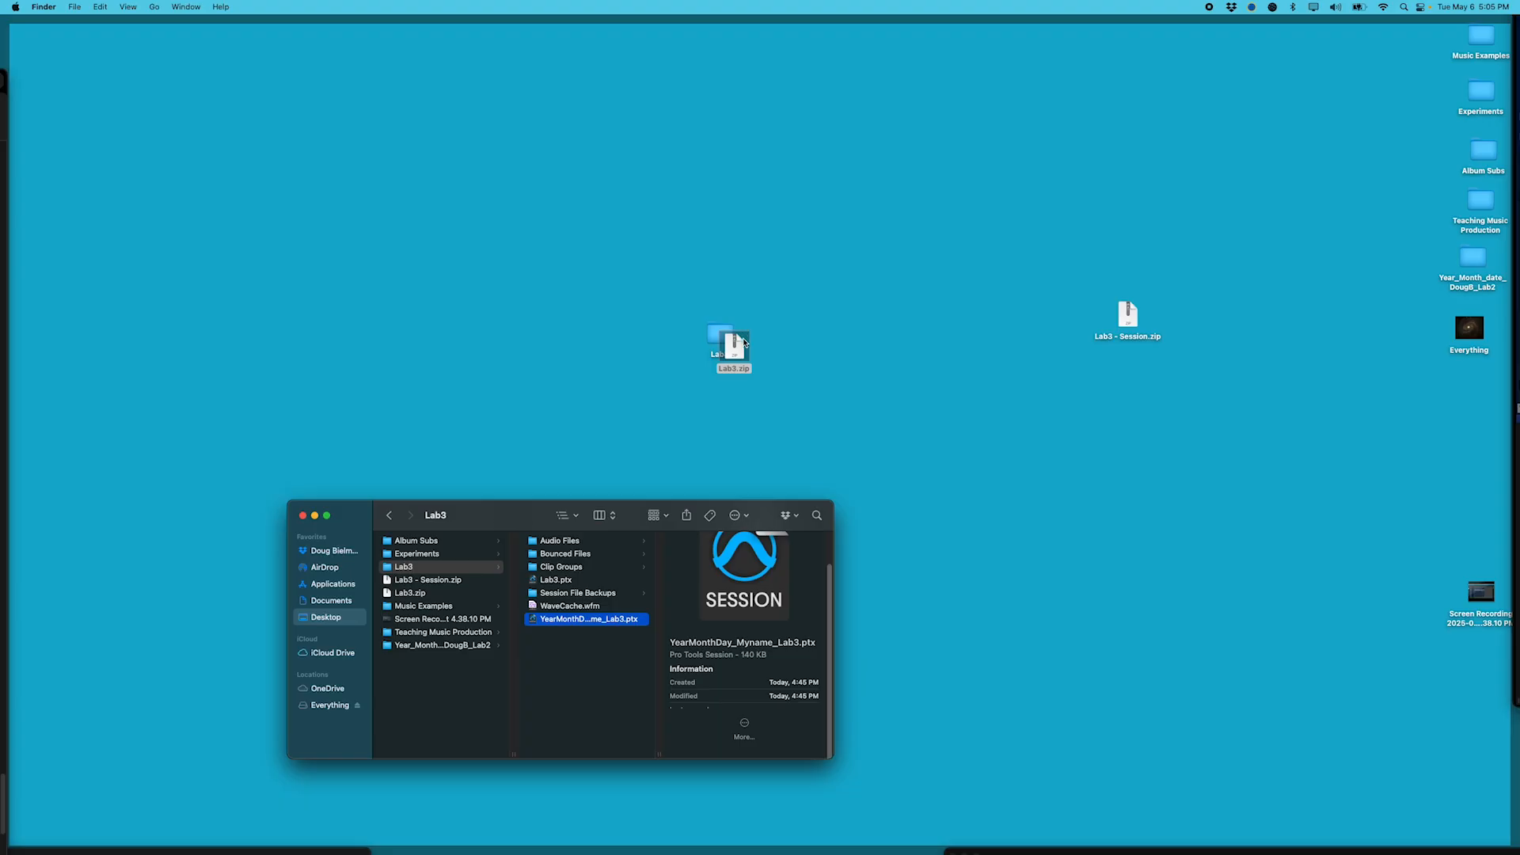
left_click_drag(743, 342, 950, 379)
left_click(959, 379)
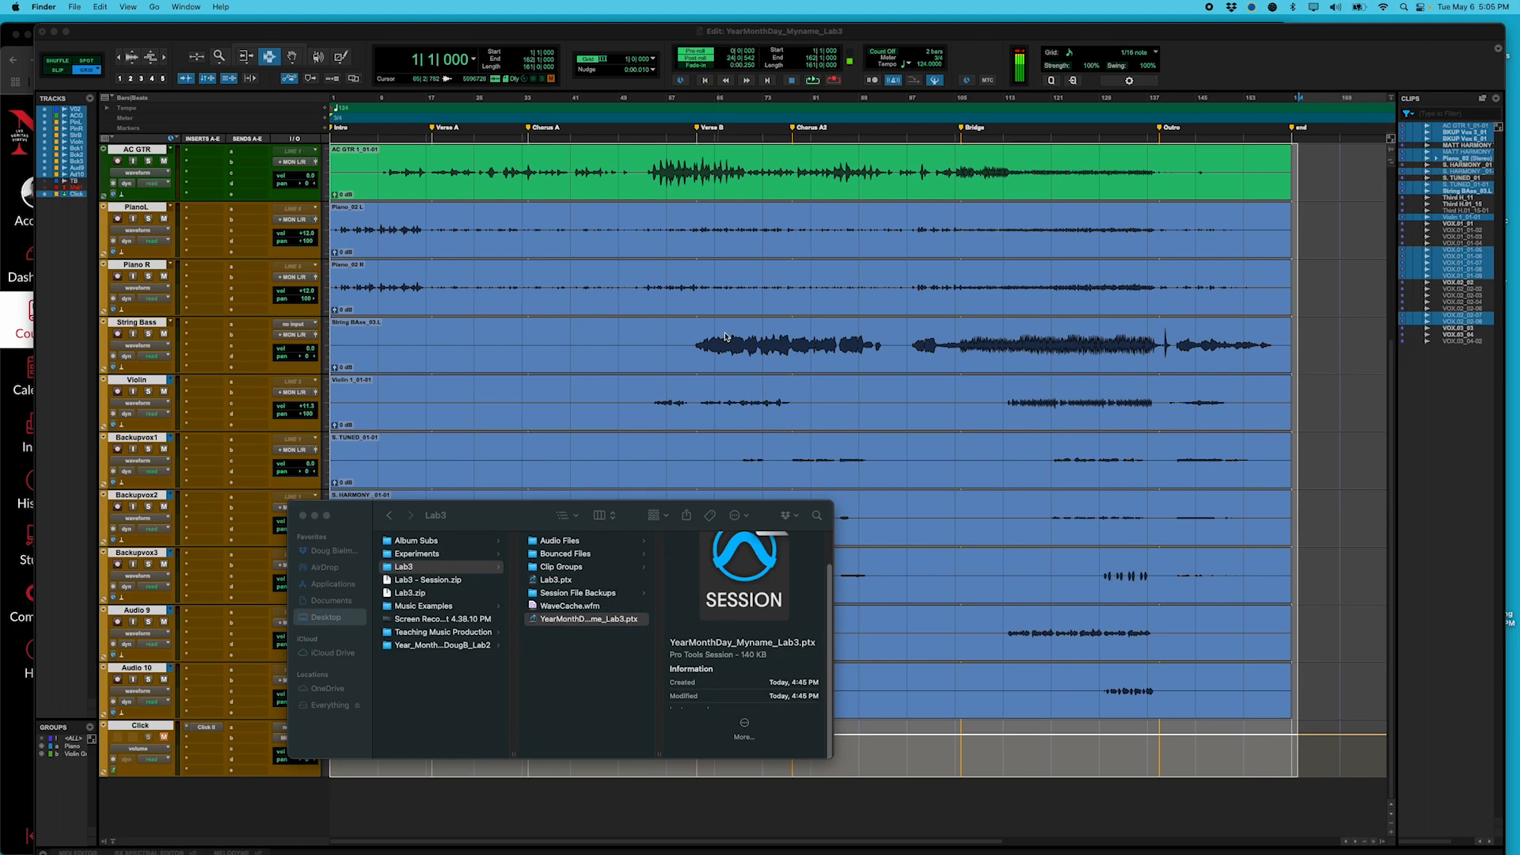
Switch to Chrome and read the lab instructions on zipping the session and sharing it on cloud storage.
key("super+Tab")
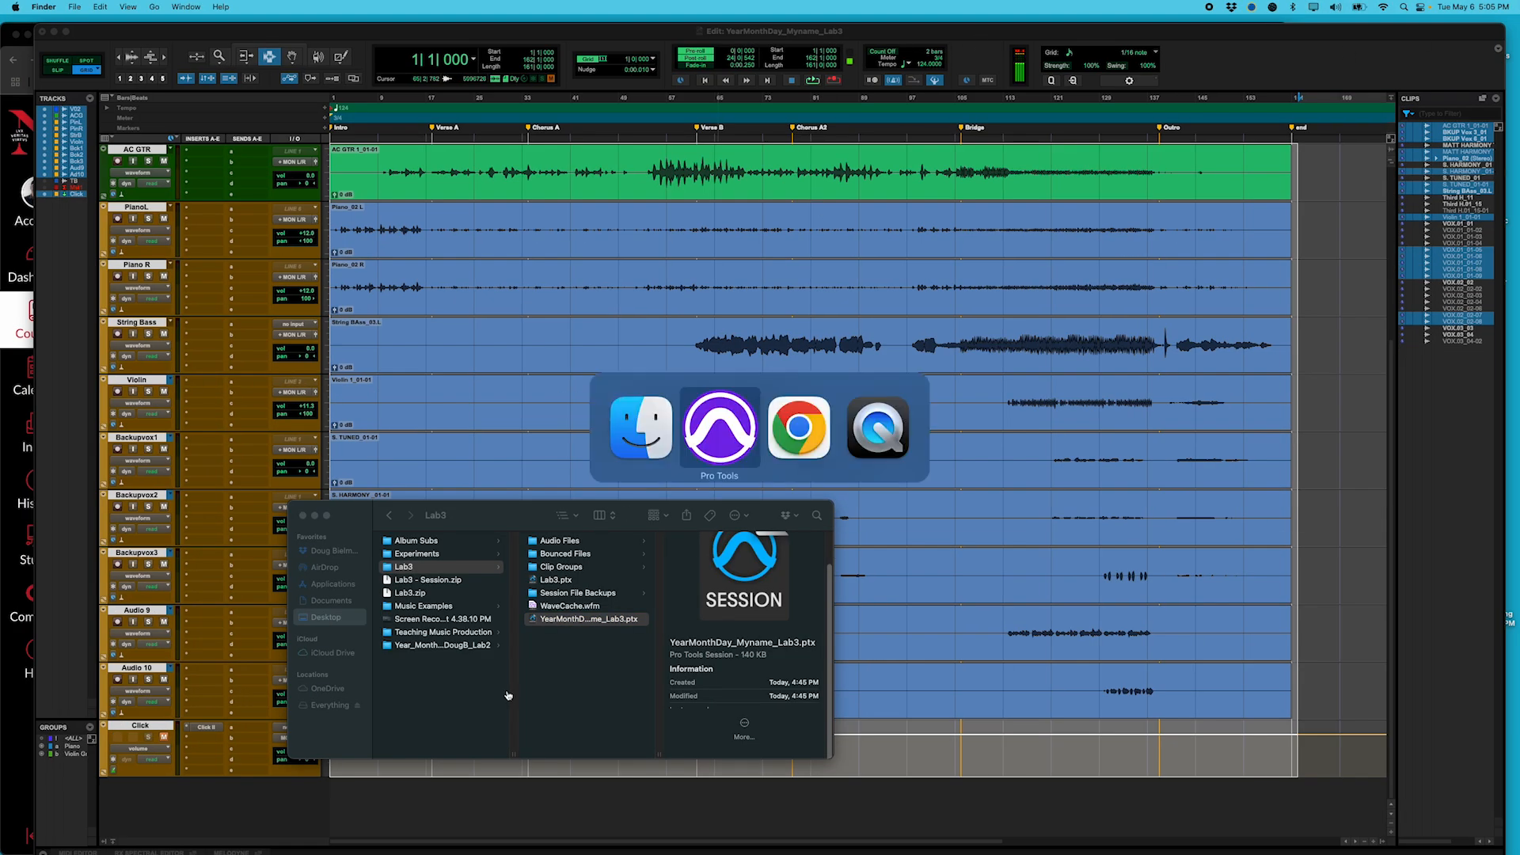
key("super+Tab")
scroll(486, 504, "down", 10)
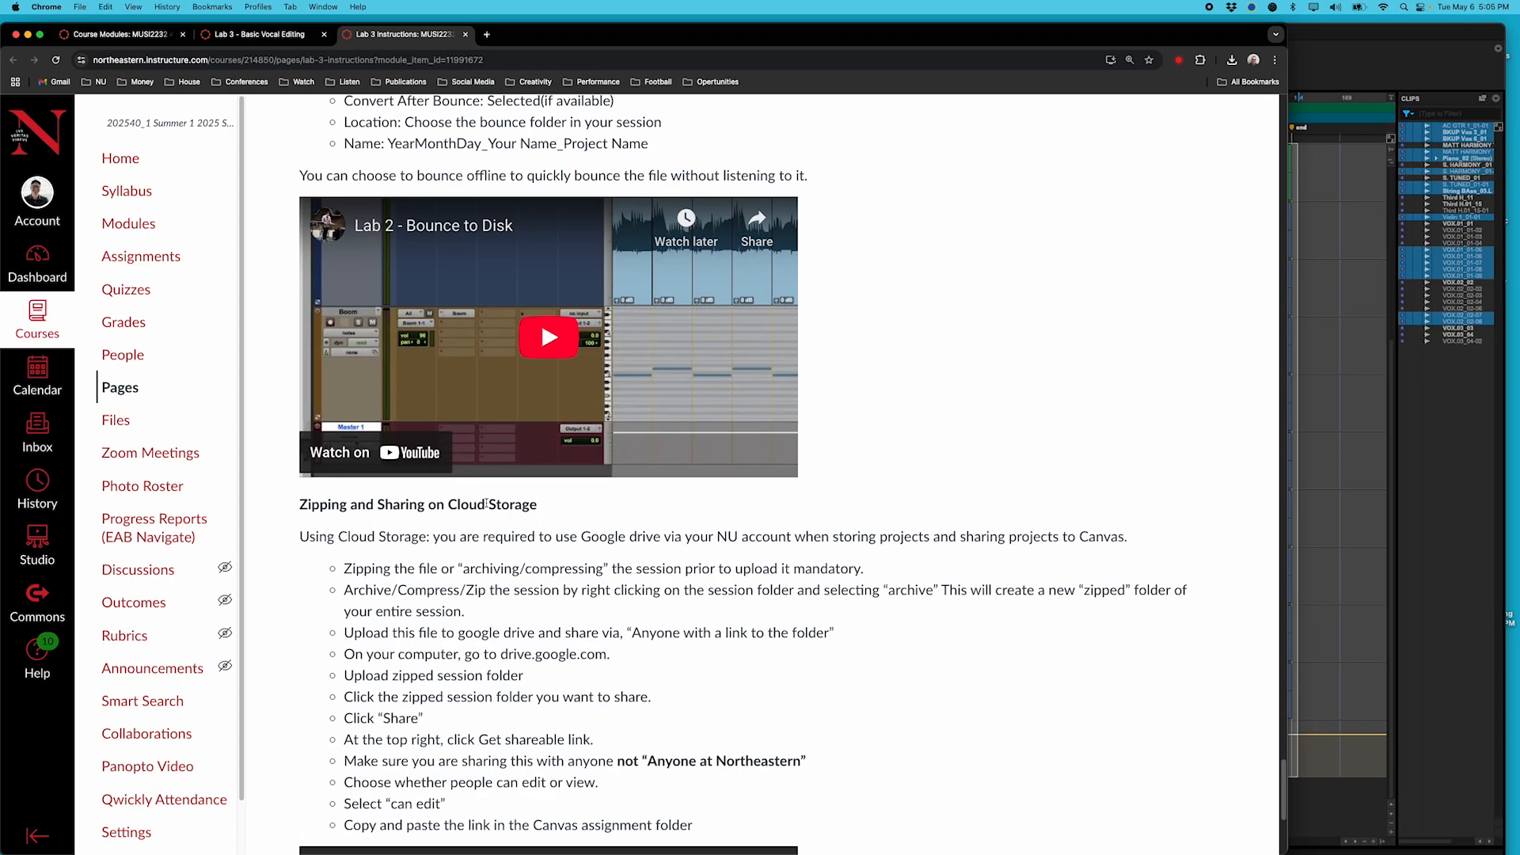
scroll(486, 505, "down", 5)
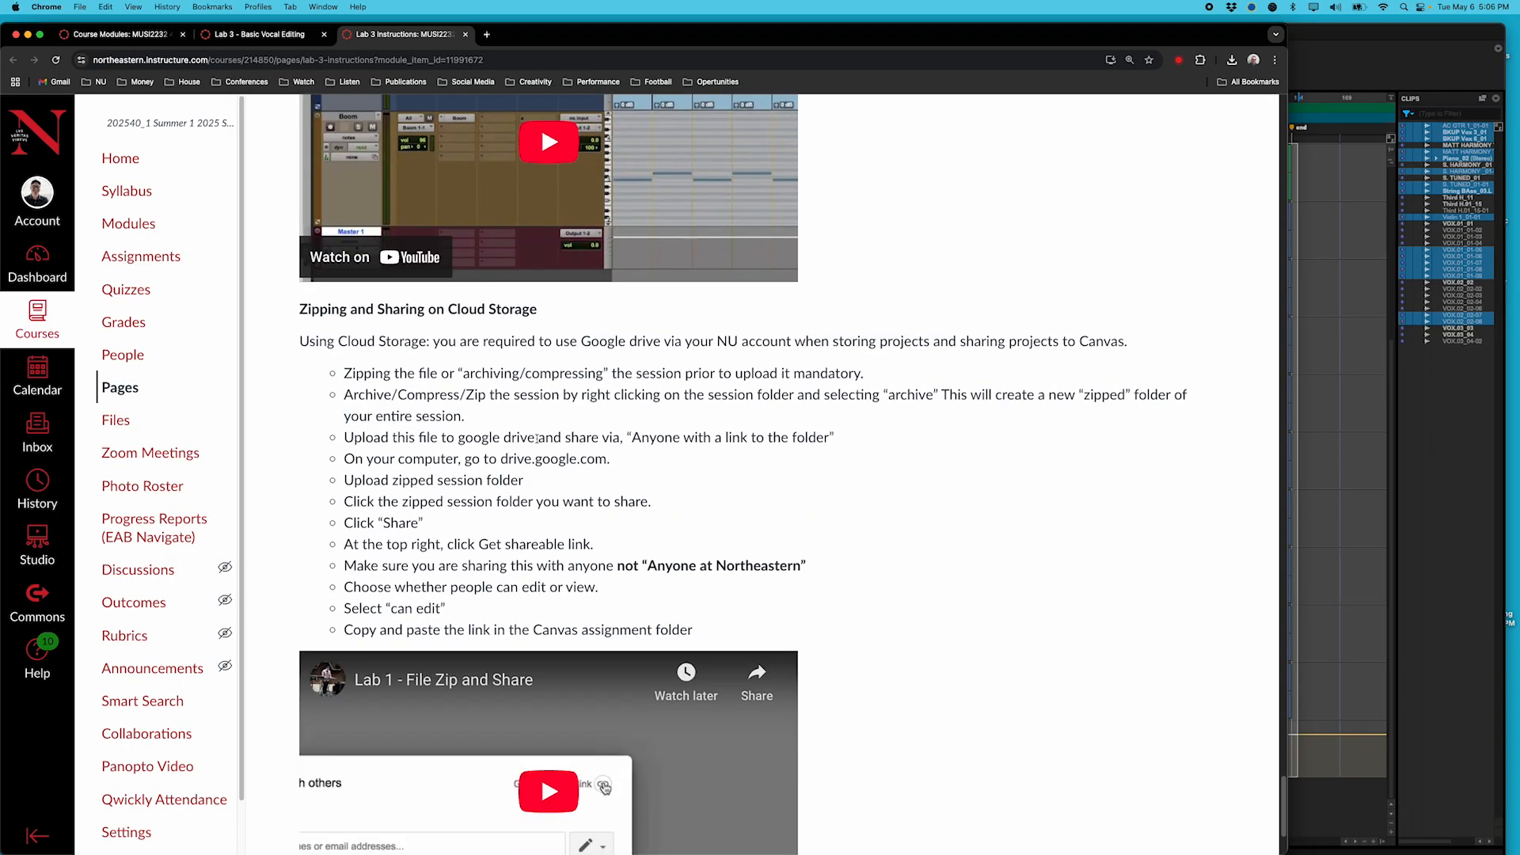
scroll(500, 430, "down", 5)
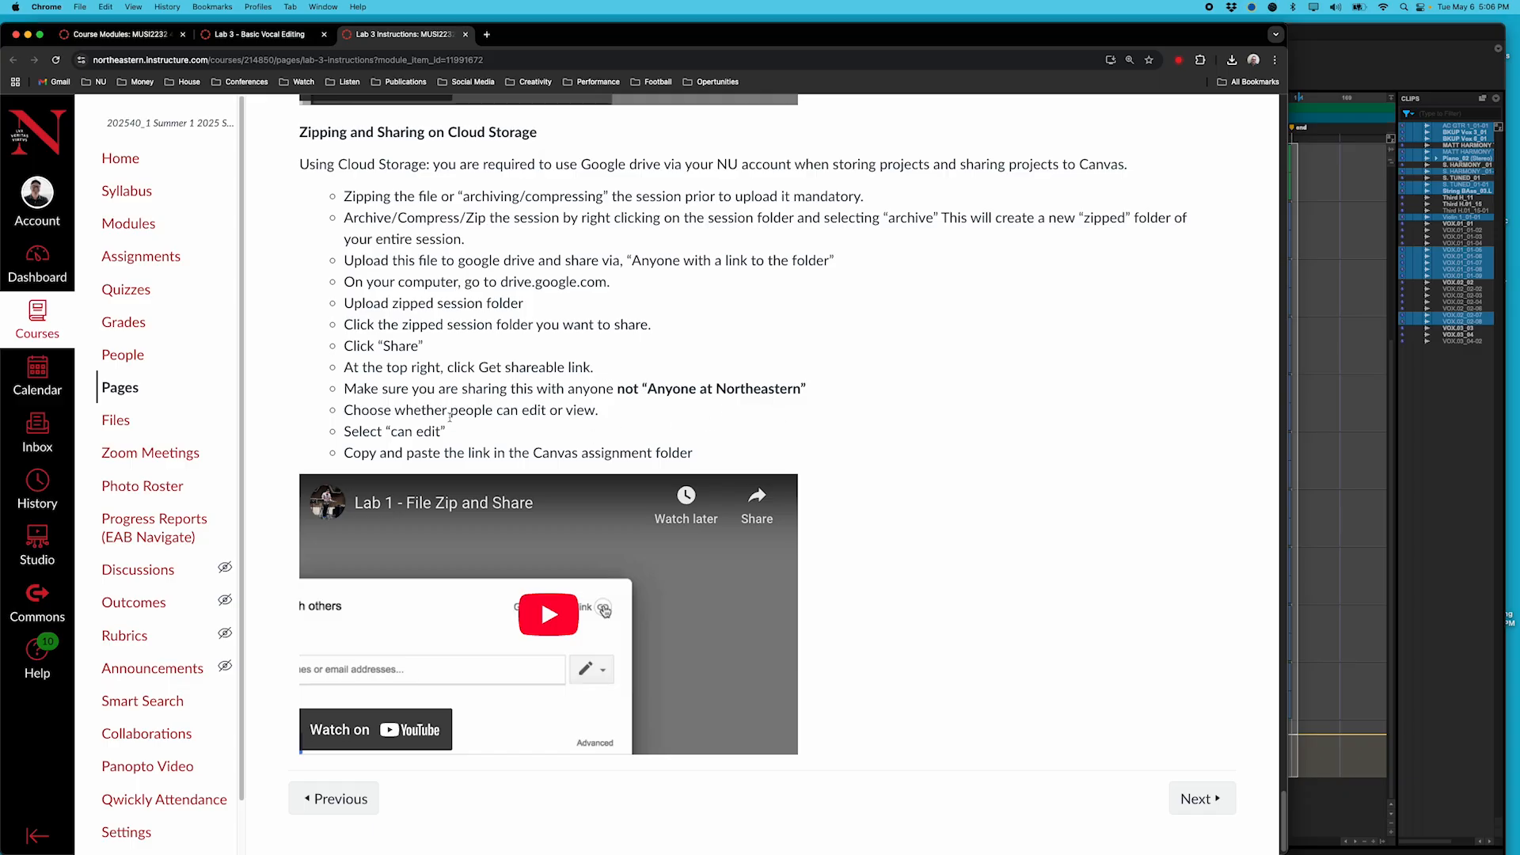
scroll(452, 419, "down", 1)
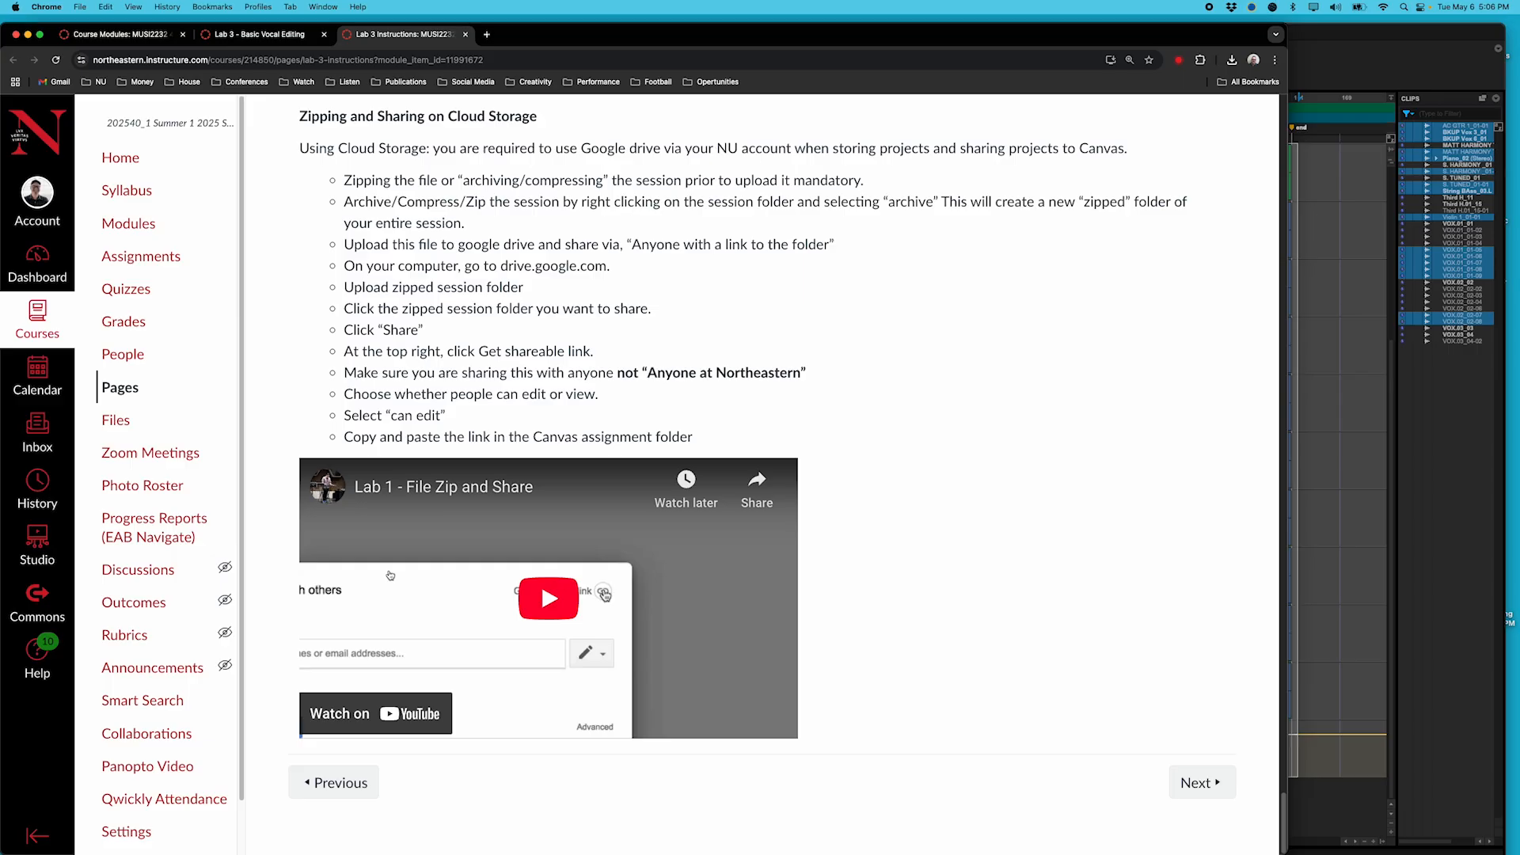
Review the earlier lab instructions, going back from the bounce settings through the basic mix to the vocal comping section.
scroll(573, 556, "up", 5)
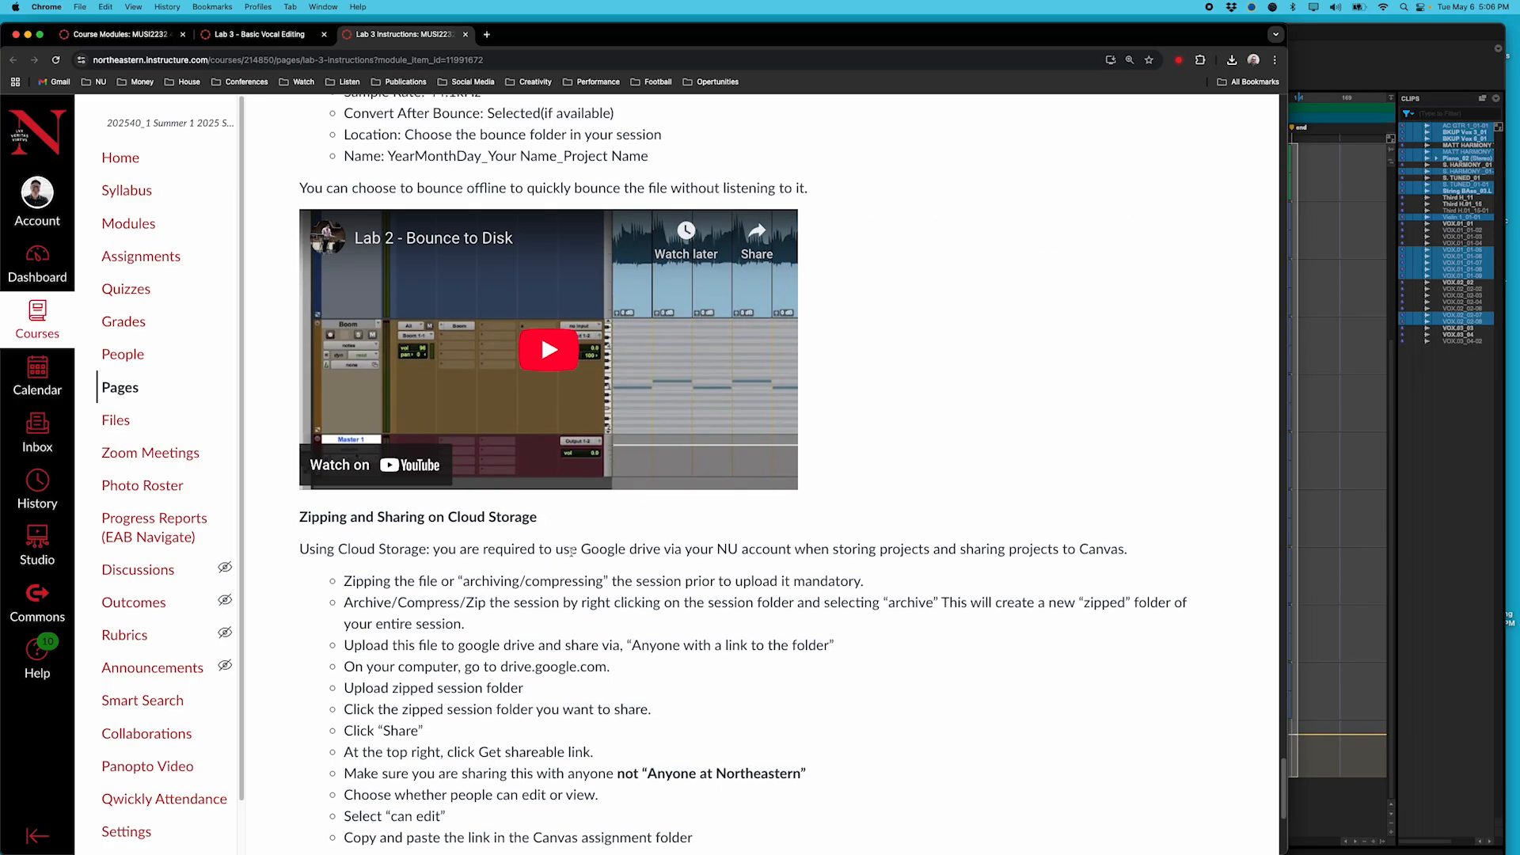
scroll(571, 552, "up", 3)
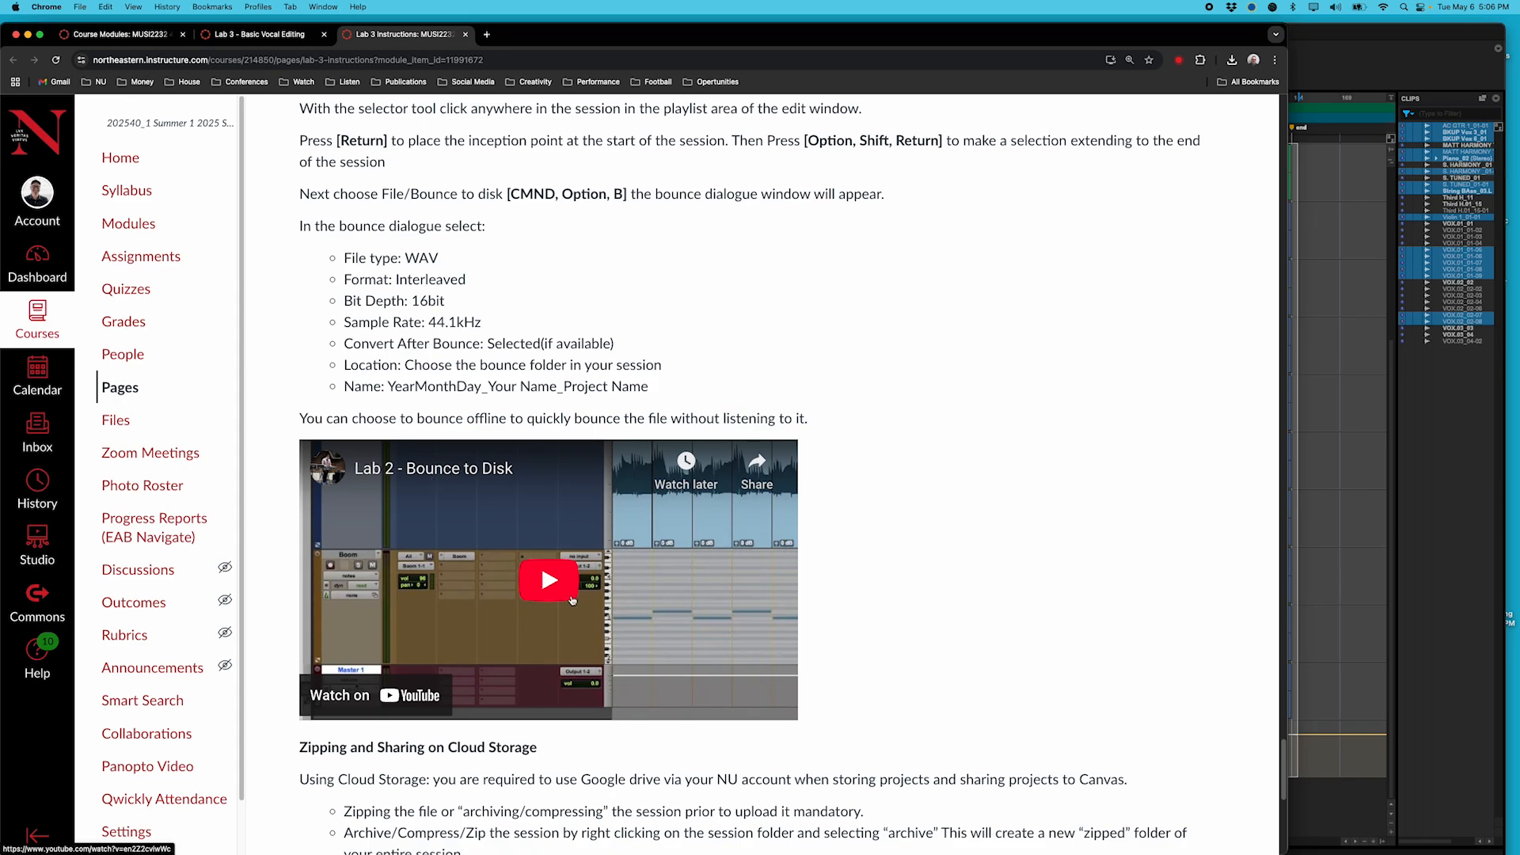
scroll(520, 587, "up", 6)
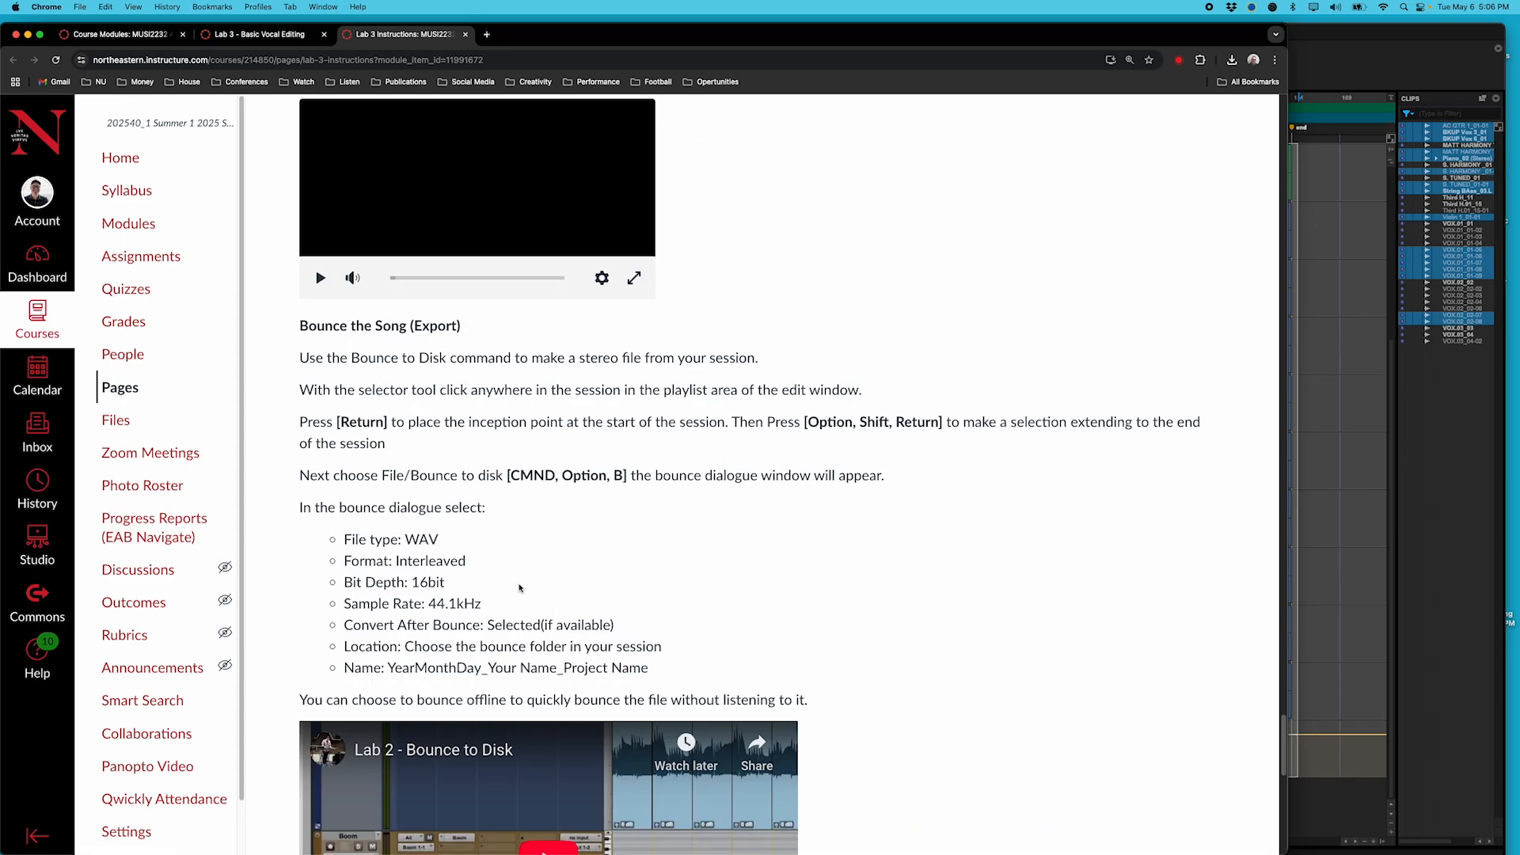
scroll(520, 587, "up", 9)
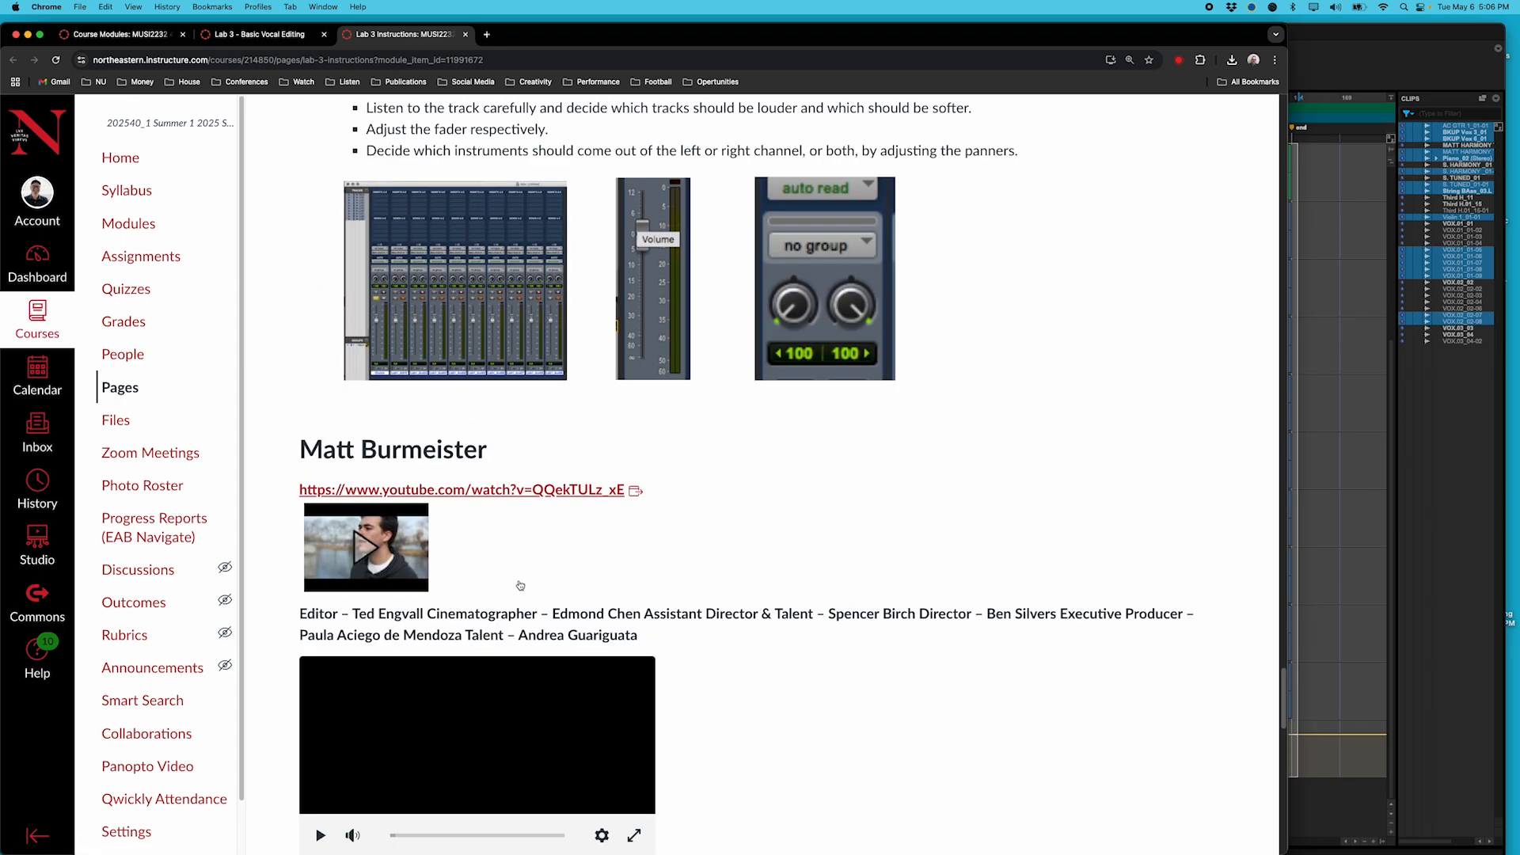
scroll(518, 582, "up", 13)
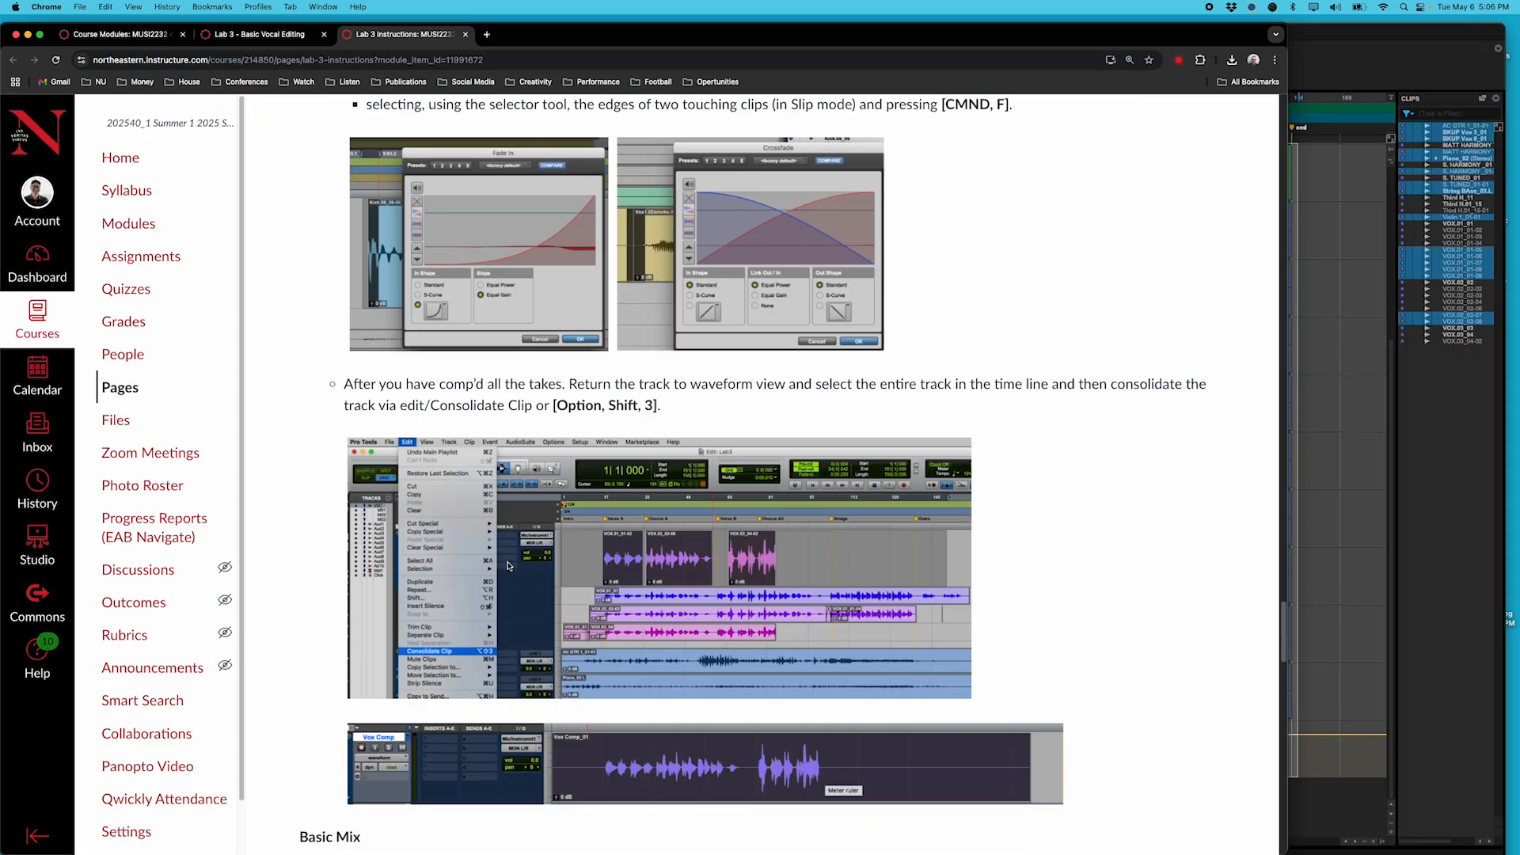
scroll(505, 559, "up", 14)
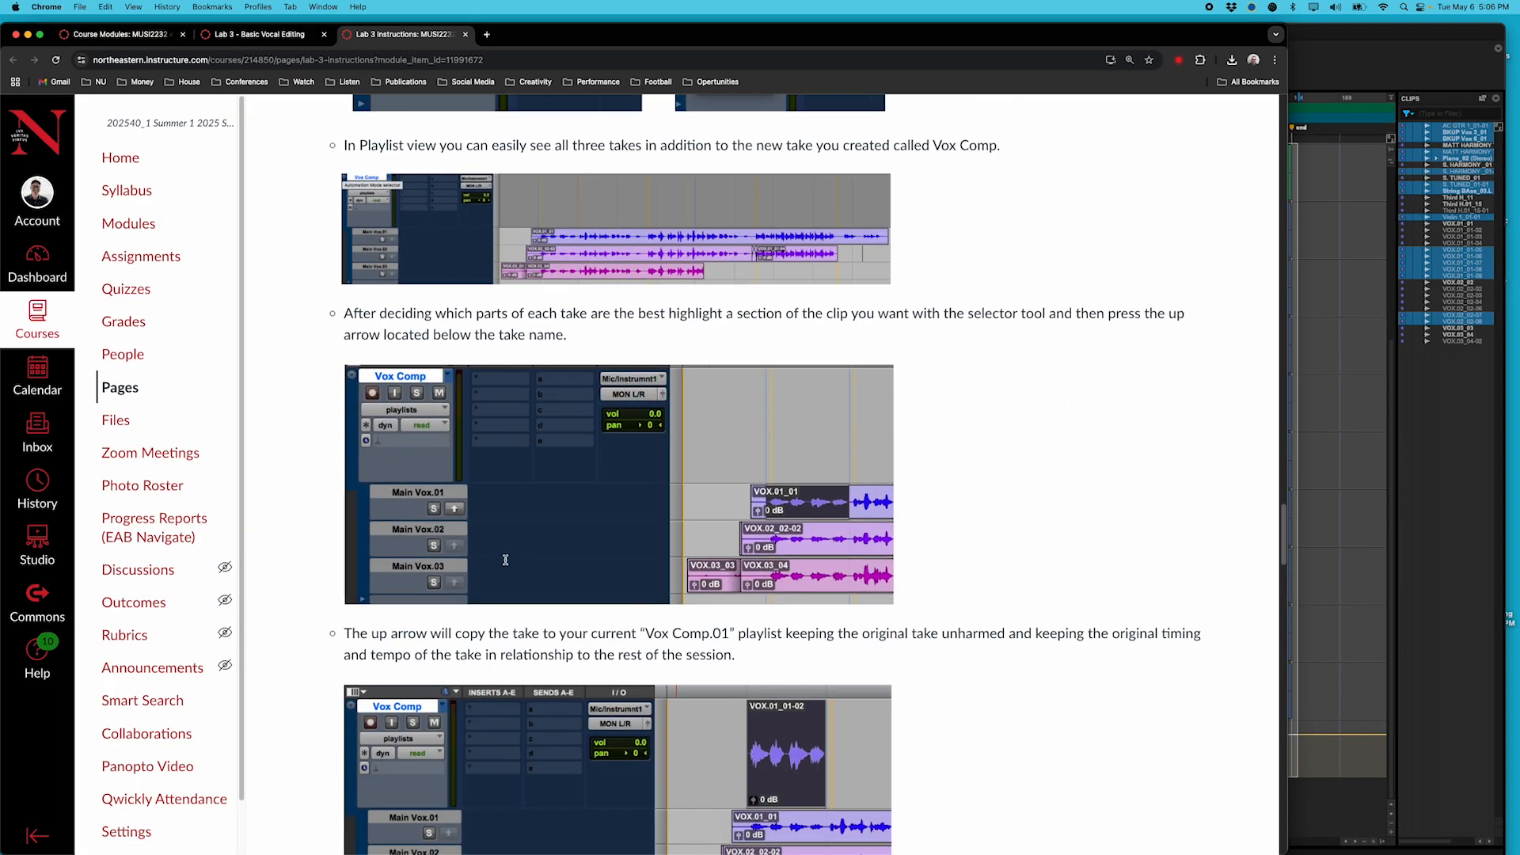